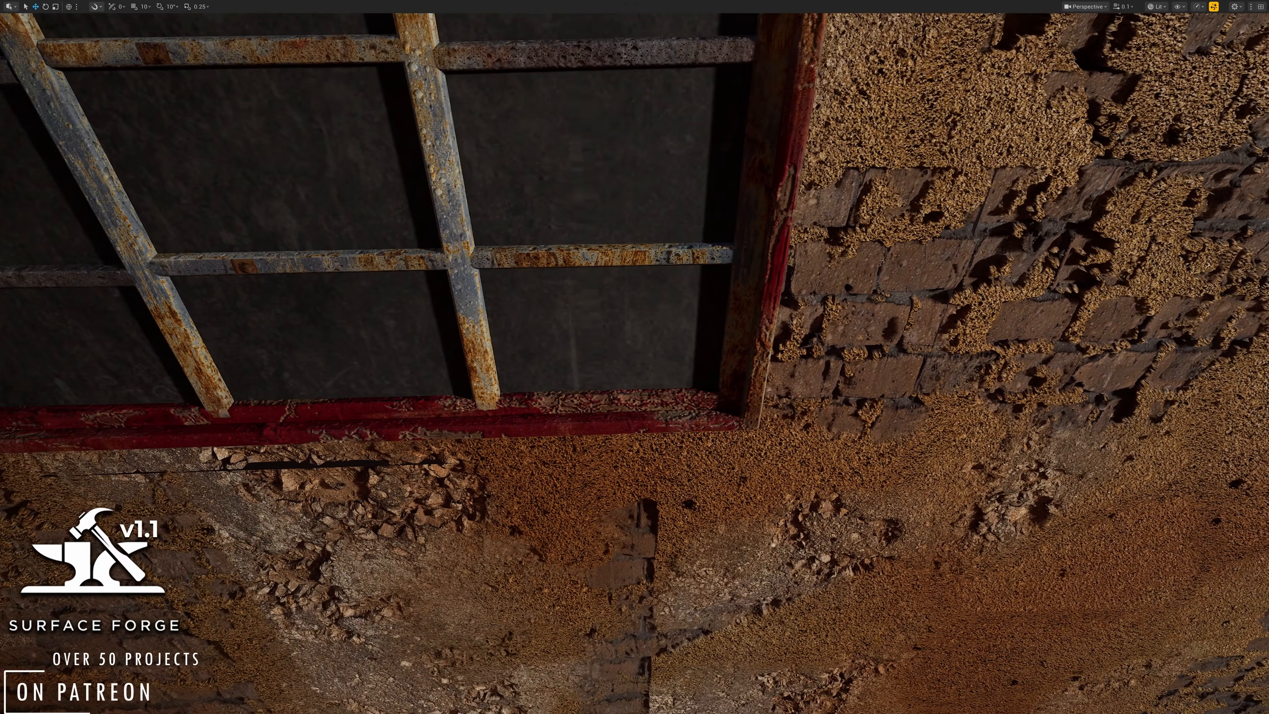
{"action": "key", "text": "a"}
{"action": "scroll", "coordinate": [635, 364], "scroll_direction": "up", "scroll_amount": 1}
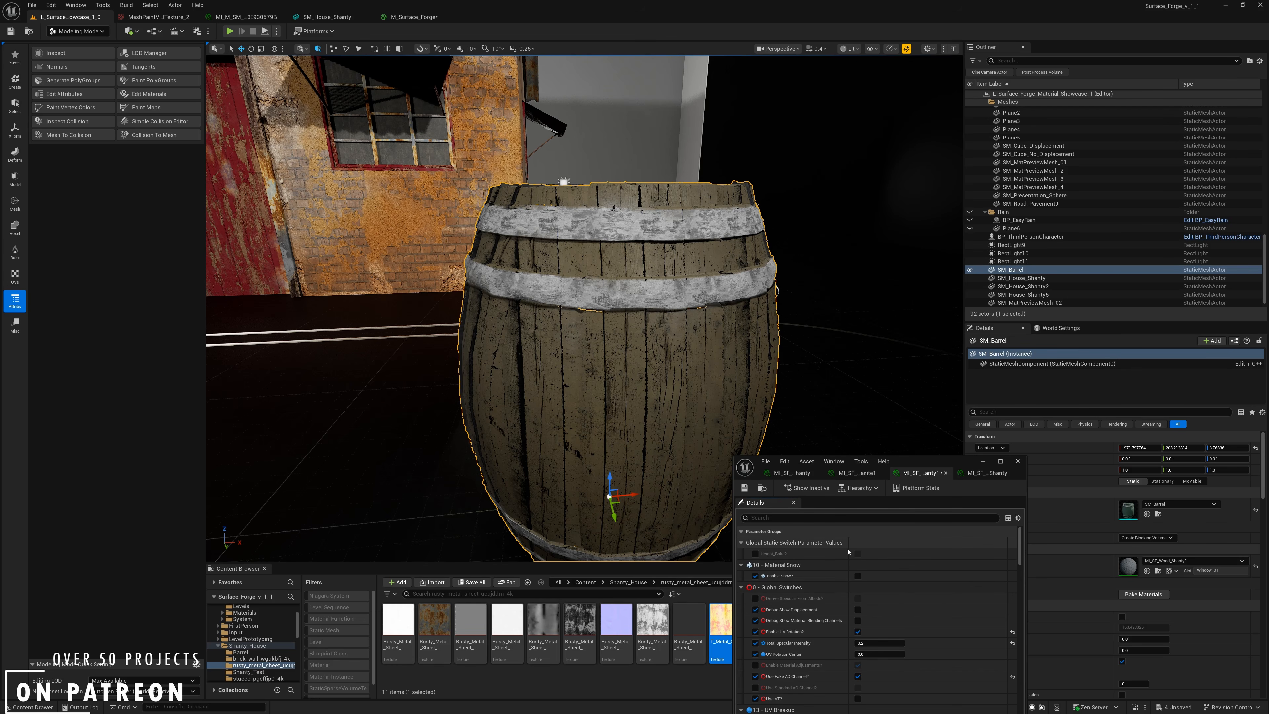
Override the height bake switch and turn it on in the barrel's material instance.
{"action": "left_click", "coordinate": [858, 554]}
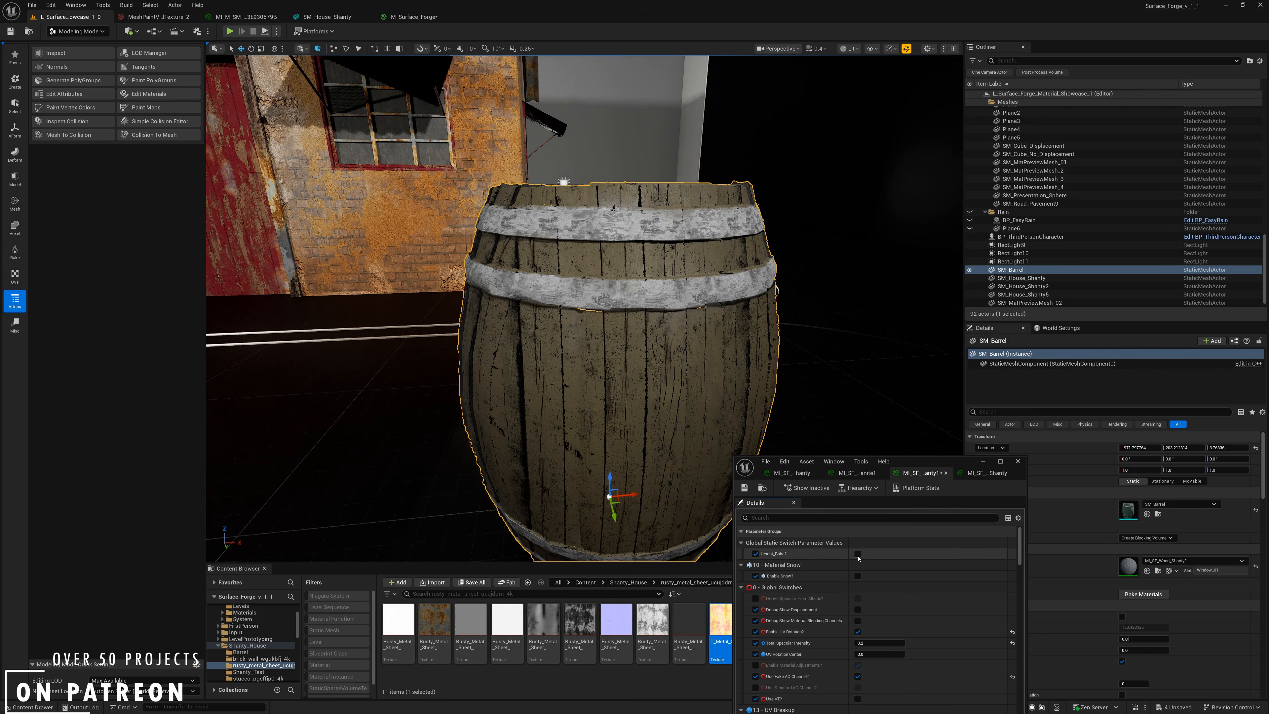
{"action": "left_click", "coordinate": [858, 554]}
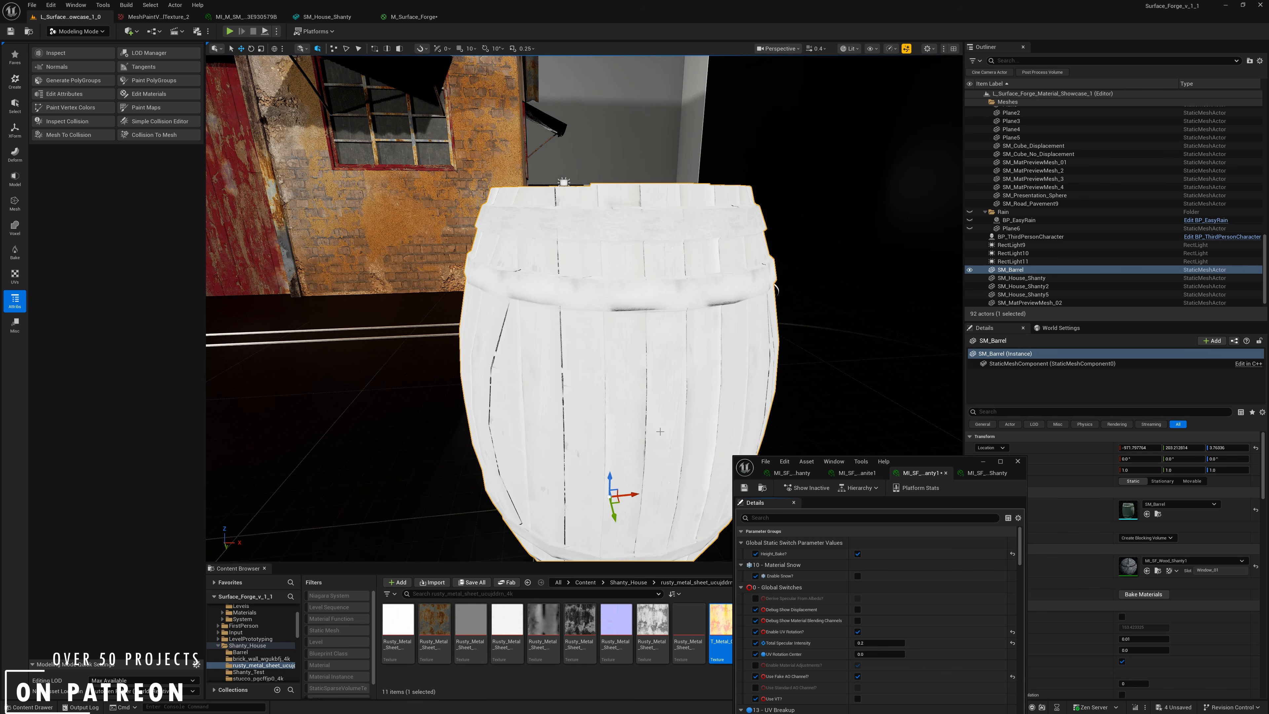
{"action": "mouse_move", "coordinate": [660, 431]}
{"action": "right_mouse_down"}
{"action": "mouse_move", "coordinate": [690, 431]}
{"action": "mouse_move", "coordinate": [644, 425]}
{"action": "mouse_move", "coordinate": [672, 429]}
{"action": "right_mouse_up"}
{"action": "key", "text": "w"}
{"action": "scroll", "coordinate": [660, 432], "scroll_direction": "up", "scroll_amount": 1}
{"action": "key", "text": "s"}
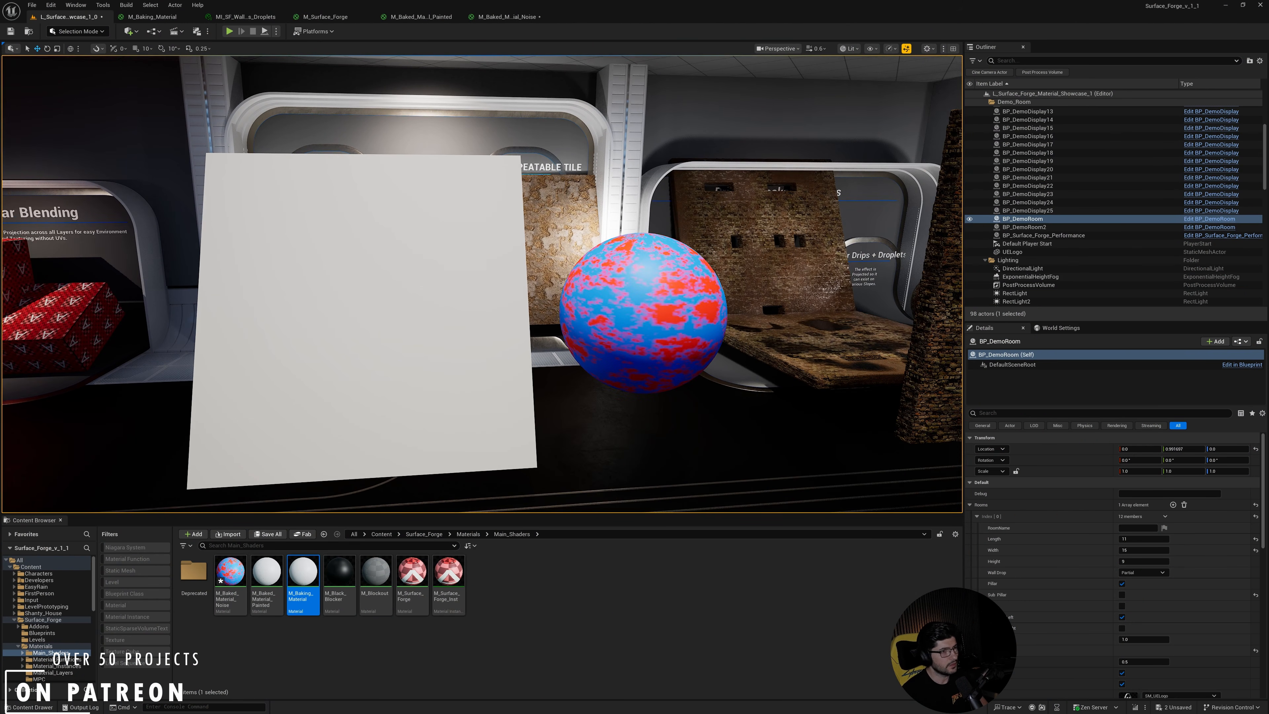
Select the white plane and look over the M_Baking_Material, M_Baked_Material_Painted and M_Baked_Material_Noise assets.
{"action": "left_click", "coordinate": [454, 435]}
{"action": "right_click_drag", "start_coordinate": [454, 435], "coordinate": [290, 434]}
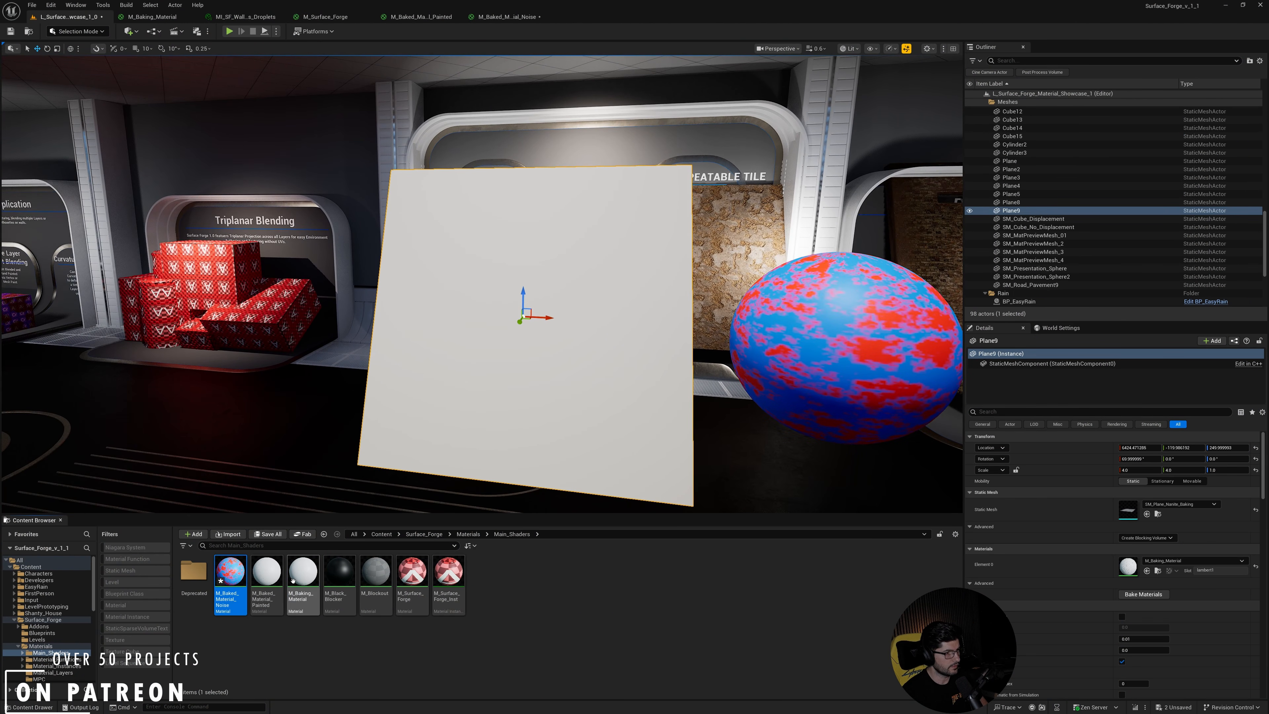
{"action": "right_click", "coordinate": [291, 656]}
{"action": "left_click", "coordinate": [278, 603]}
{"action": "left_click", "coordinate": [295, 606]}
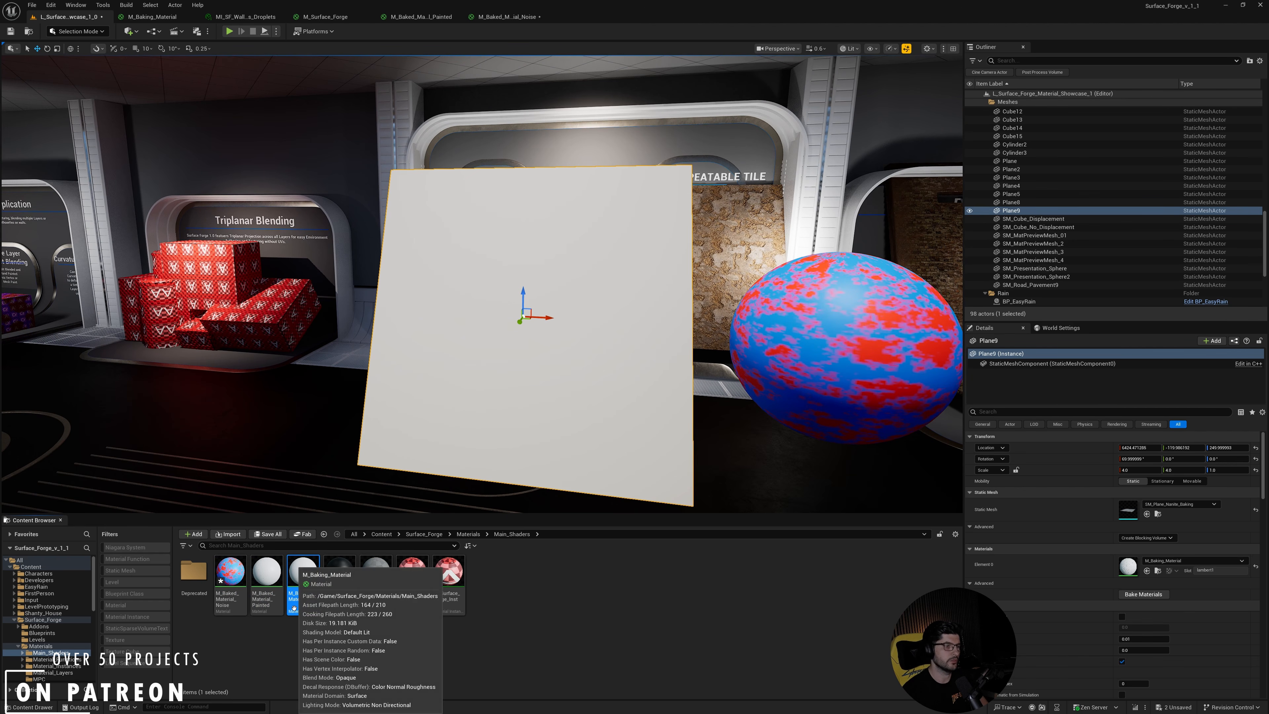
{"action": "left_click", "coordinate": [270, 628]}
{"action": "left_click", "coordinate": [264, 596]}
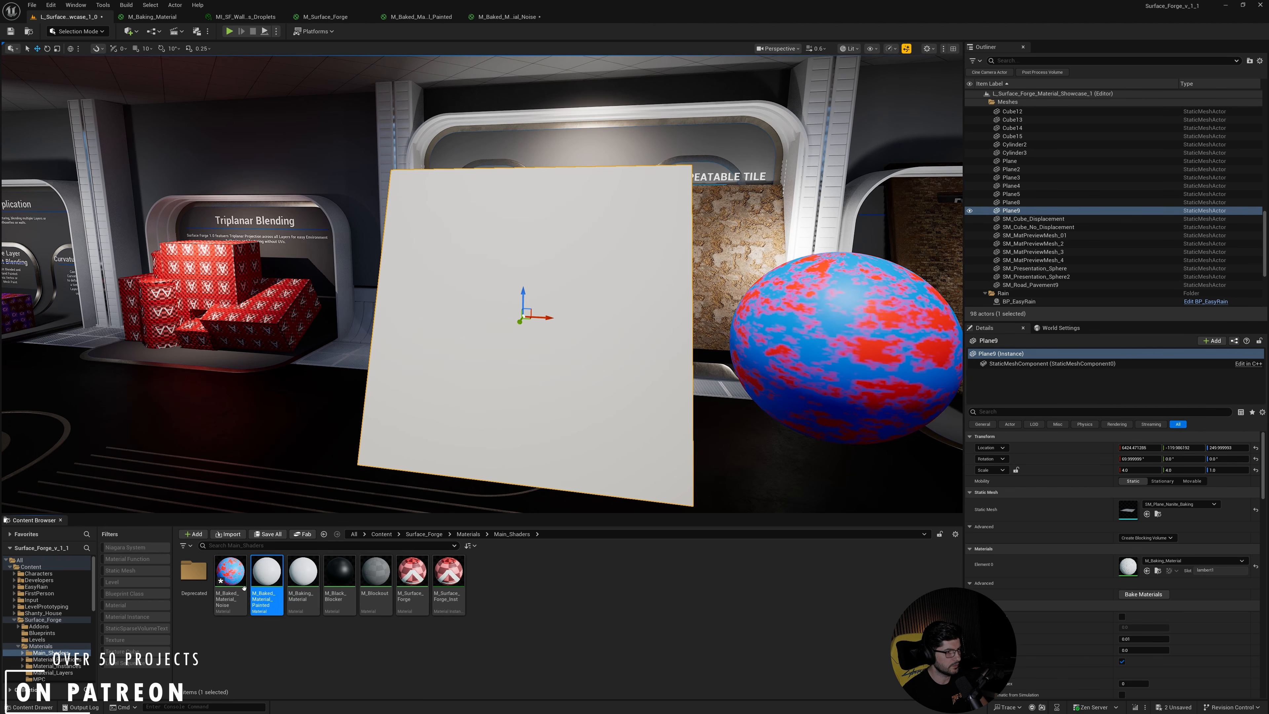
{"action": "left_click", "coordinate": [232, 593]}
{"action": "mouse_move", "coordinate": [499, 456]}
{"action": "right_mouse_down"}
{"action": "mouse_move", "coordinate": [590, 465]}
{"action": "mouse_move", "coordinate": [484, 442]}
{"action": "right_mouse_up"}
{"action": "right_click_drag", "start_coordinate": [682, 434], "coordinate": [750, 433]}
{"action": "key", "text": "w"}
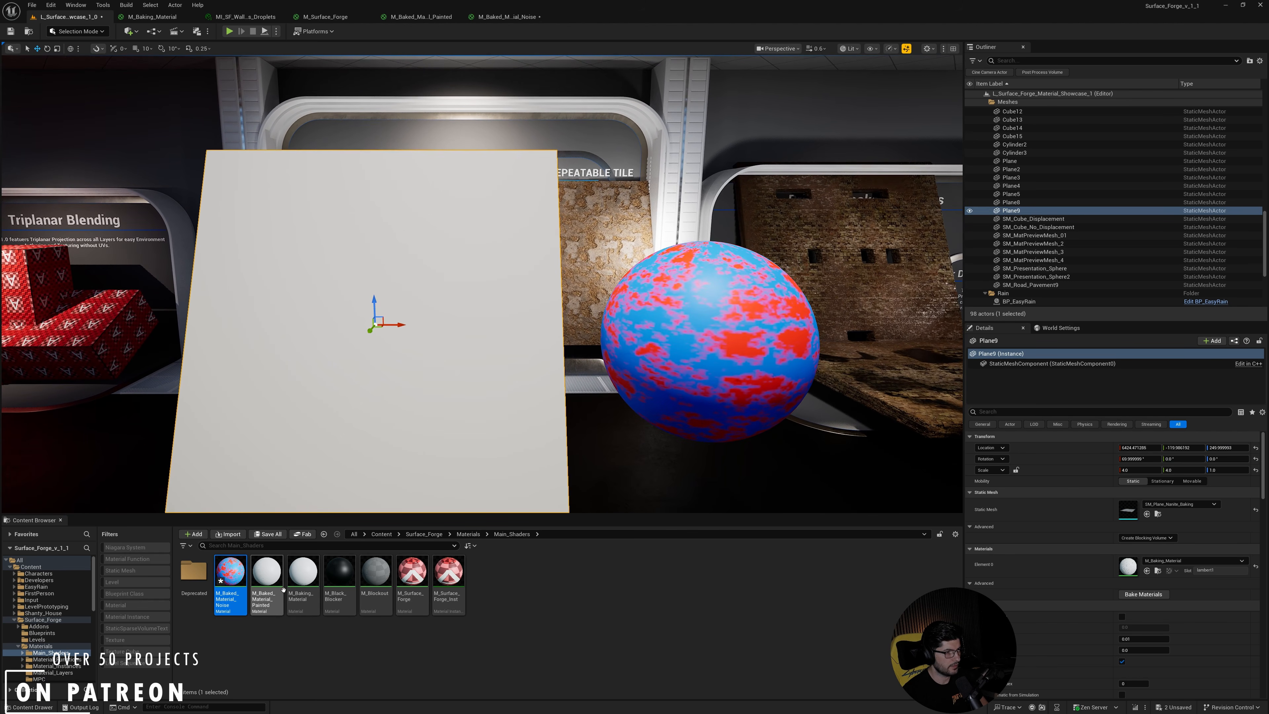
{"action": "left_click", "coordinate": [281, 600]}
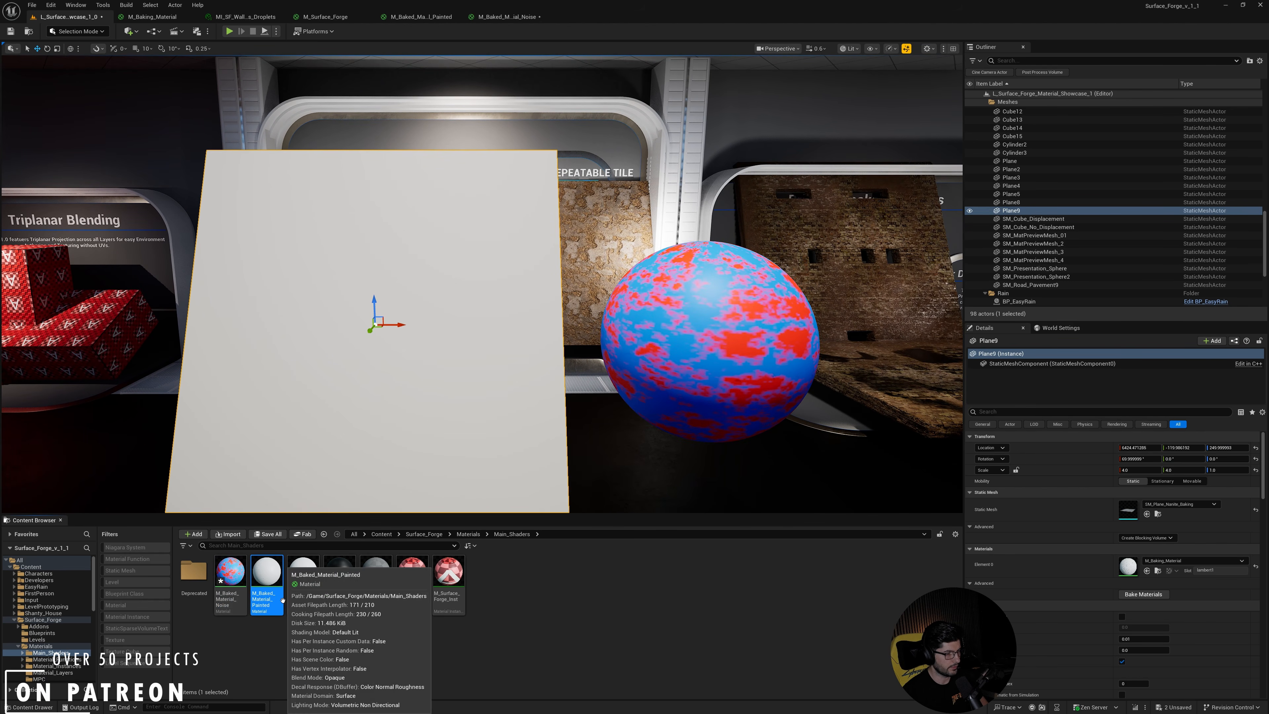
{"action": "left_click", "coordinate": [235, 600]}
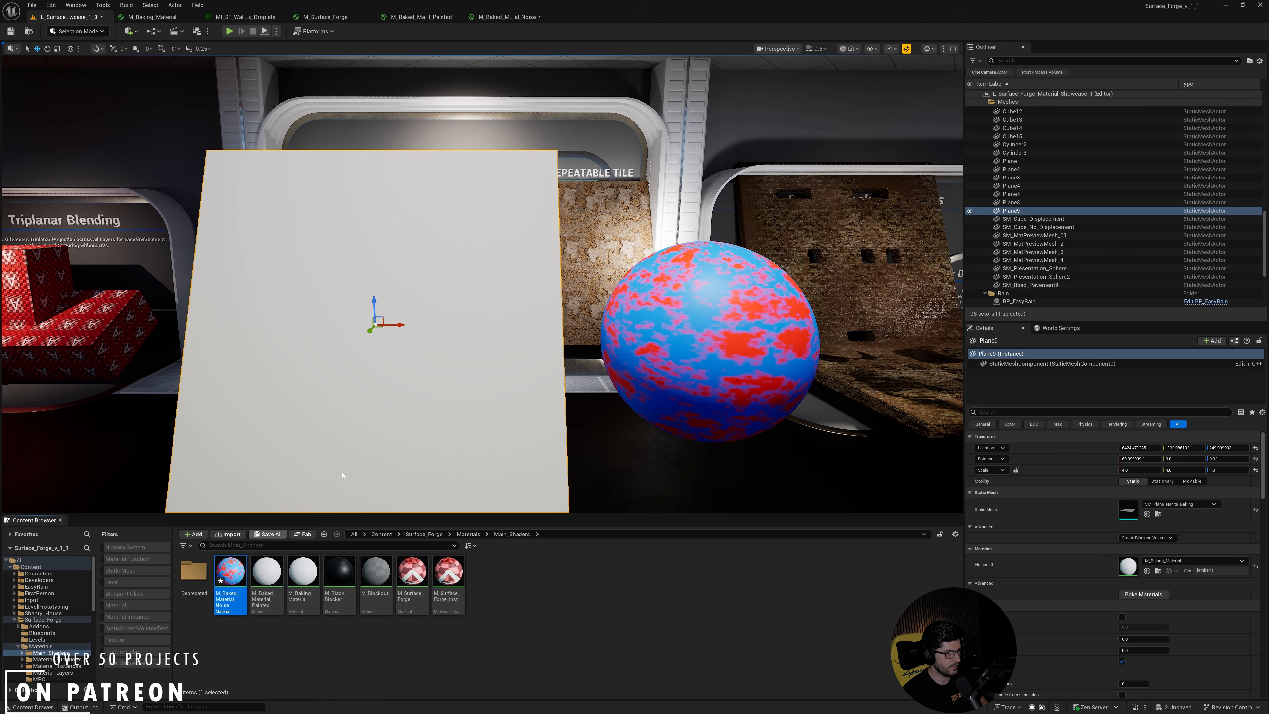
Select the red-and-blue presentation sphere and examine its noise material from different distances and angles.
{"action": "left_click", "coordinate": [665, 370]}
{"action": "key", "text": "w"}
{"action": "right_click_drag", "start_coordinate": [665, 370], "coordinate": [719, 414]}
{"action": "key", "text": "w"}
{"action": "right_click_drag", "start_coordinate": [598, 420], "coordinate": [685, 420]}
{"action": "scroll", "coordinate": [599, 421], "scroll_direction": "down", "scroll_amount": 1}
{"action": "key", "text": "e"}
{"action": "key", "text": "s"}
{"action": "key", "text": "a"}
{"action": "right_click_drag", "start_coordinate": [694, 300], "coordinate": [507, 306]}
{"action": "key", "text": "w"}
{"action": "key", "text": "s"}
{"action": "key", "text": "d"}
{"action": "key", "text": "w"}
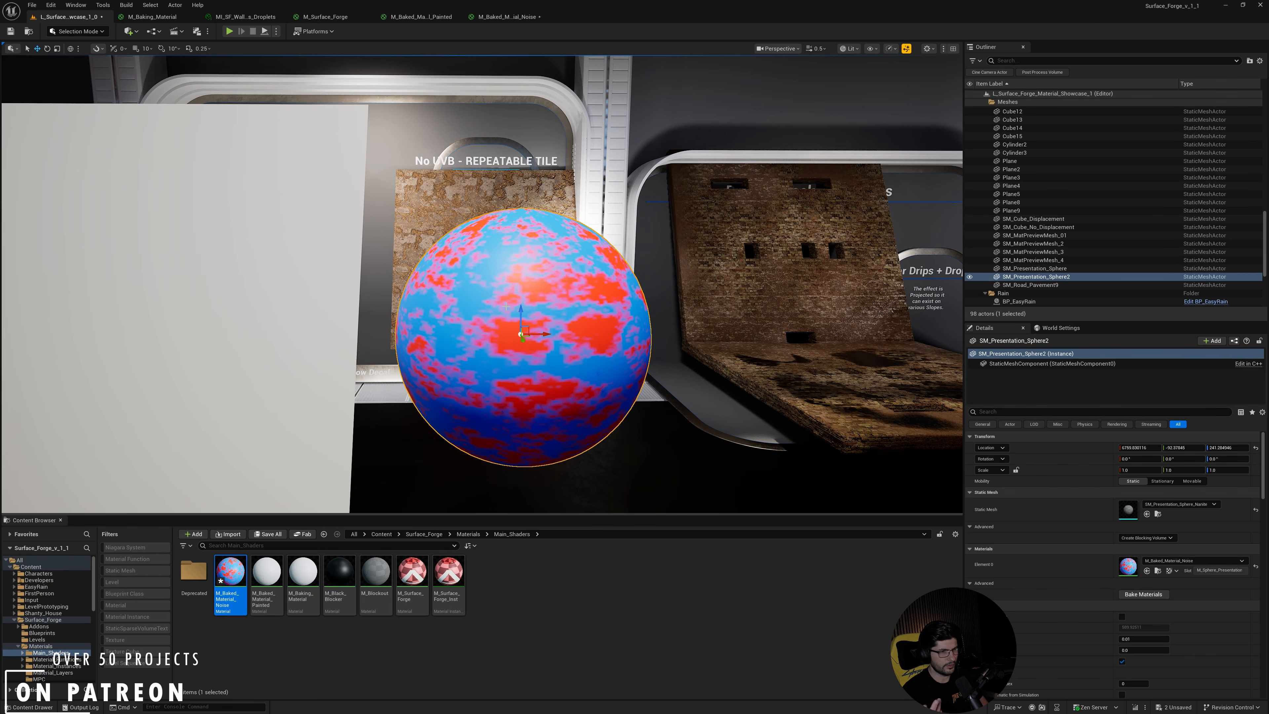
{"action": "key", "text": "w"}
{"action": "right_click_drag", "start_coordinate": [506, 306], "coordinate": [522, 336]}
{"action": "key", "text": "w"}
{"action": "key", "text": "w"}
{"action": "key", "text": "s"}
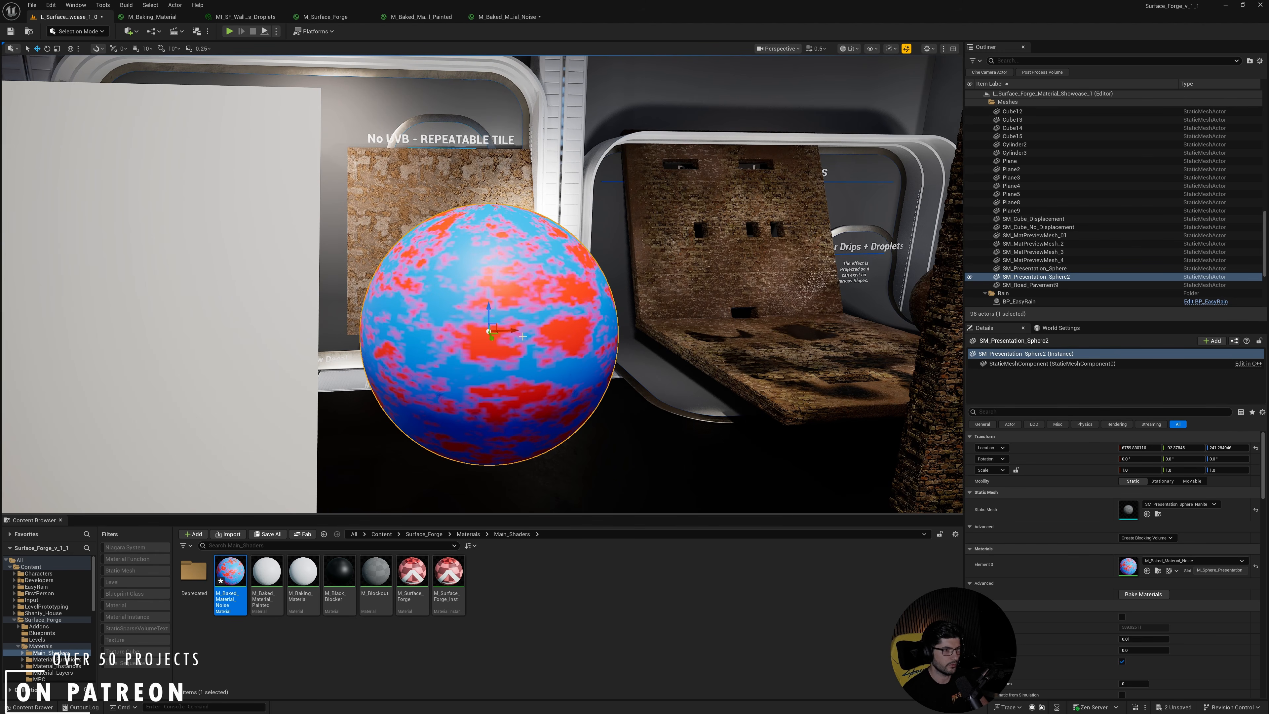
{"action": "right_click_drag", "start_coordinate": [504, 432], "coordinate": [539, 453]}
{"action": "key", "text": "a"}
{"action": "key", "text": "s"}
{"action": "right_click", "coordinate": [579, 333]}
{"action": "right_click_drag", "start_coordinate": [579, 333], "coordinate": [600, 336]}
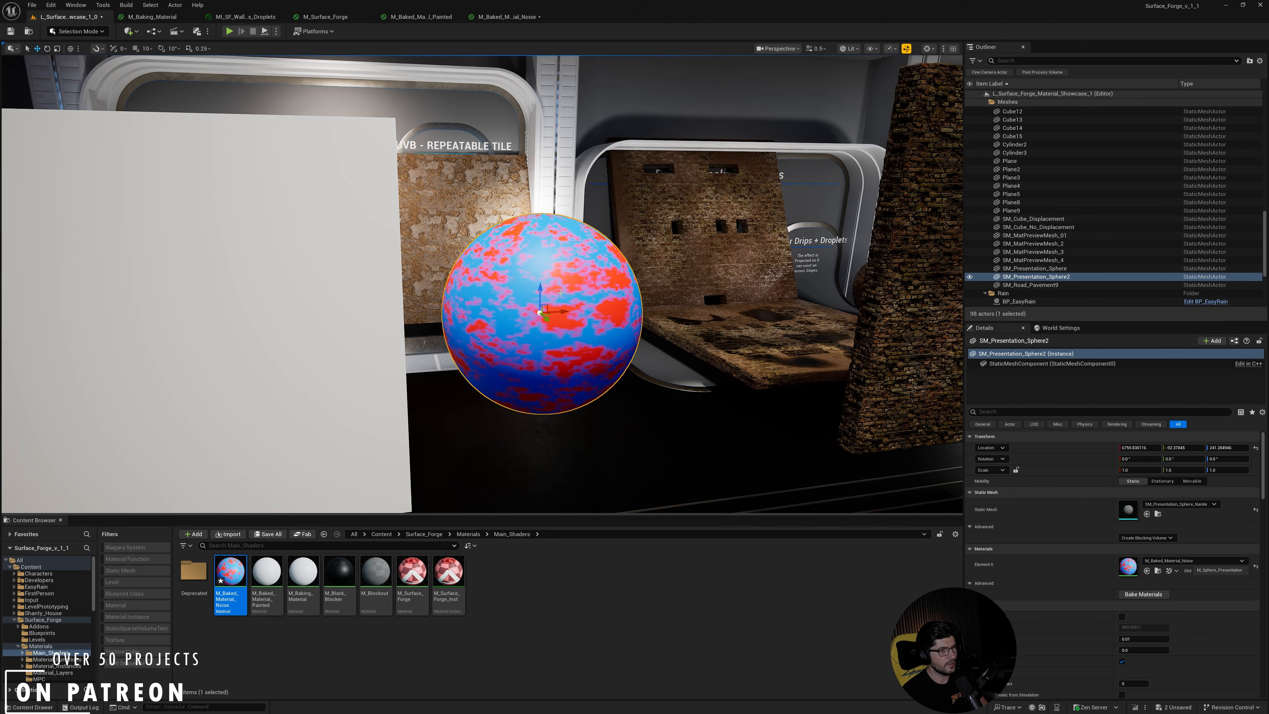
{"action": "key", "text": "w"}
{"action": "right_click_drag", "start_coordinate": [537, 380], "coordinate": [470, 325]}
{"action": "key", "text": "s"}
{"action": "key", "text": "d"}
{"action": "key", "text": "a"}
{"action": "key", "text": "s"}
{"action": "scroll", "coordinate": [507, 339], "scroll_direction": "up", "scroll_amount": 1}
{"action": "right_click_drag", "start_coordinate": [417, 370], "coordinate": [430, 405]}
Select the white plane again and open M_Baking_Material for editing.
{"action": "left_click", "coordinate": [417, 369]}
{"action": "key", "text": "w"}
{"action": "key", "text": "a"}
{"action": "key", "text": "q"}
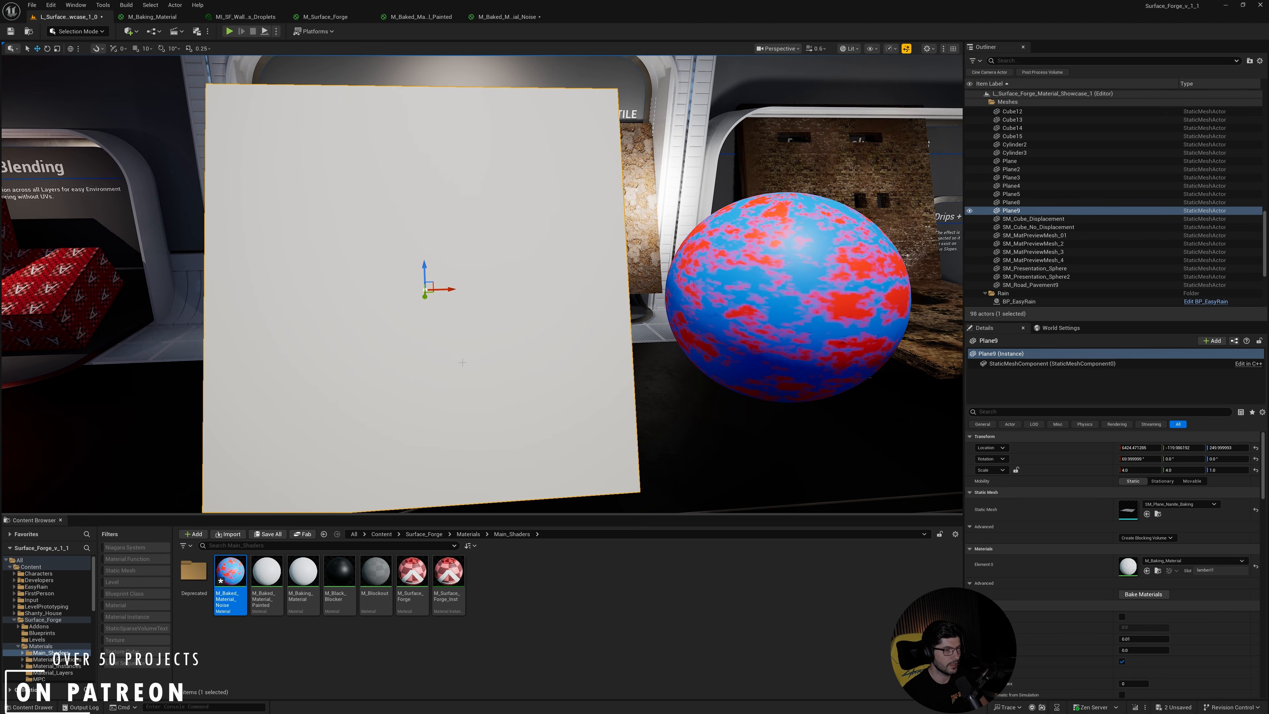
{"action": "mouse_move", "coordinate": [417, 347]}
{"action": "left_mouse_down", "text": "alt"}
{"action": "mouse_move", "coordinate": [370, 334]}
{"action": "mouse_move", "coordinate": [417, 347]}
{"action": "left_mouse_up", "text": "alt"}
{"action": "scroll", "coordinate": [416, 346], "scroll_direction": "down", "scroll_amount": 3}
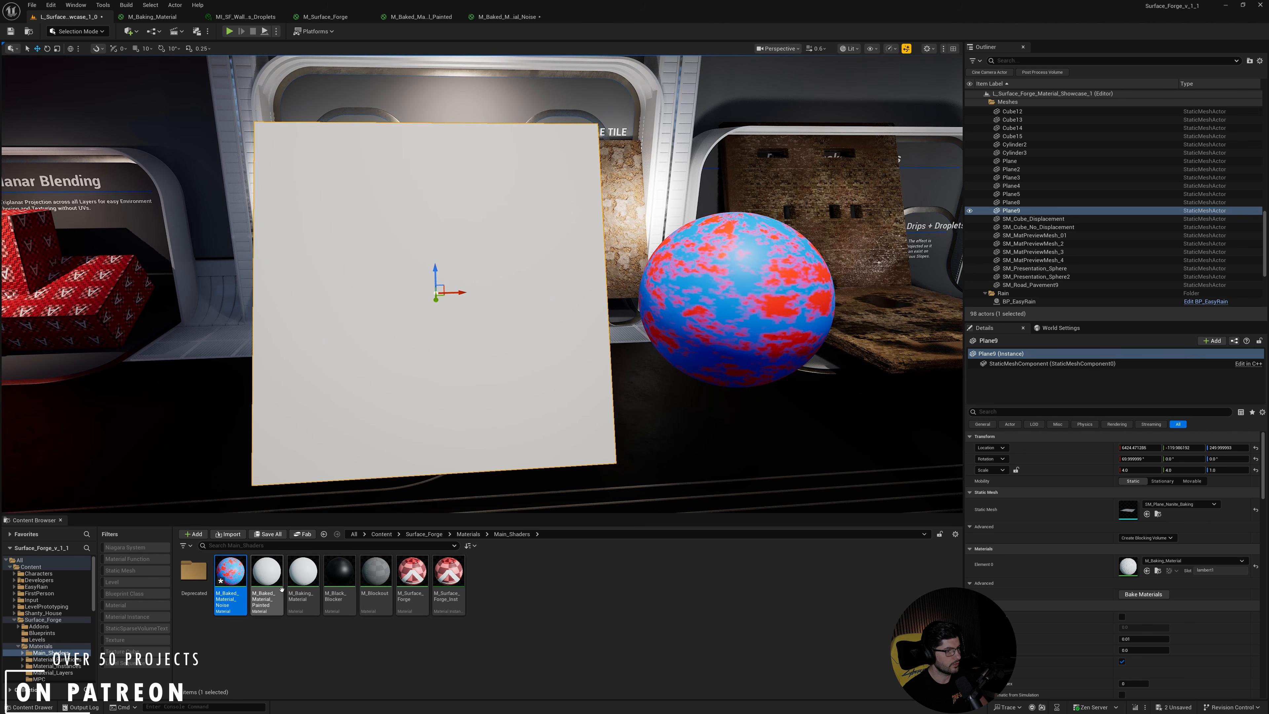
{"action": "left_click", "coordinate": [302, 574]}
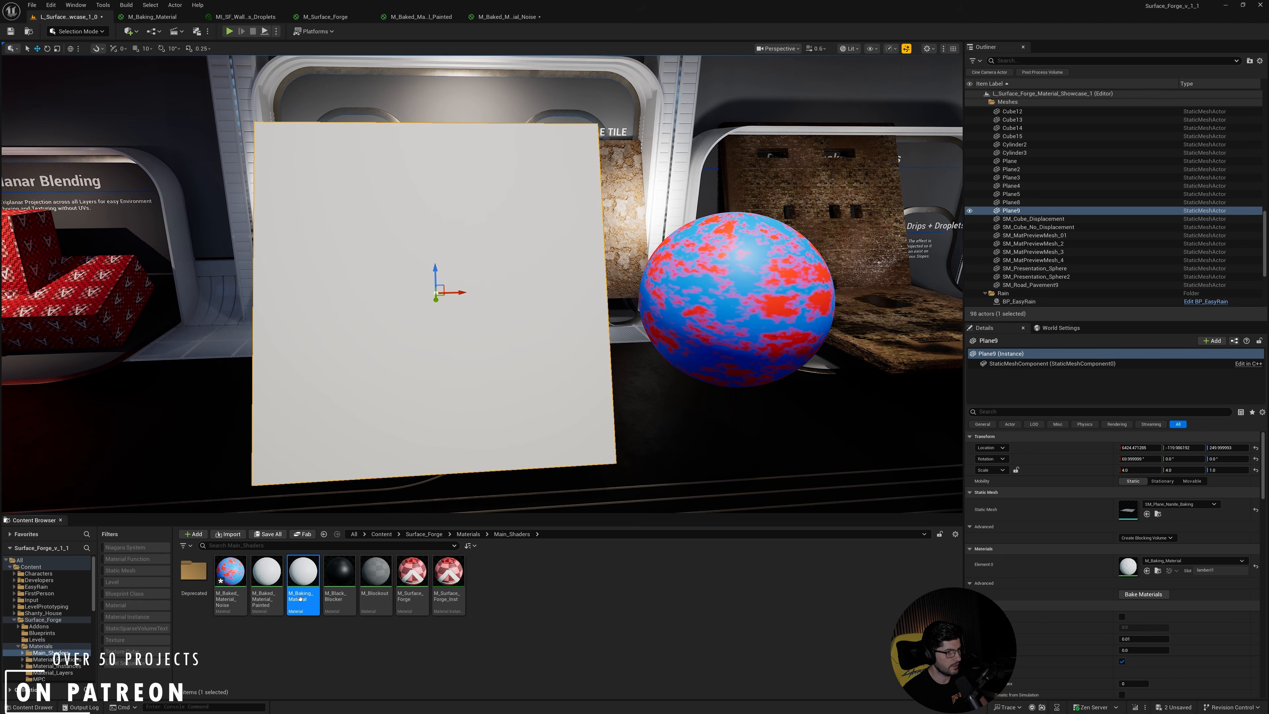
{"action": "double_click", "coordinate": [300, 575]}
Examine the base colour, normal and packed mask texture samples that feed Material_A.
{"action": "right_click_drag", "start_coordinate": [507, 395], "coordinate": [521, 481]}
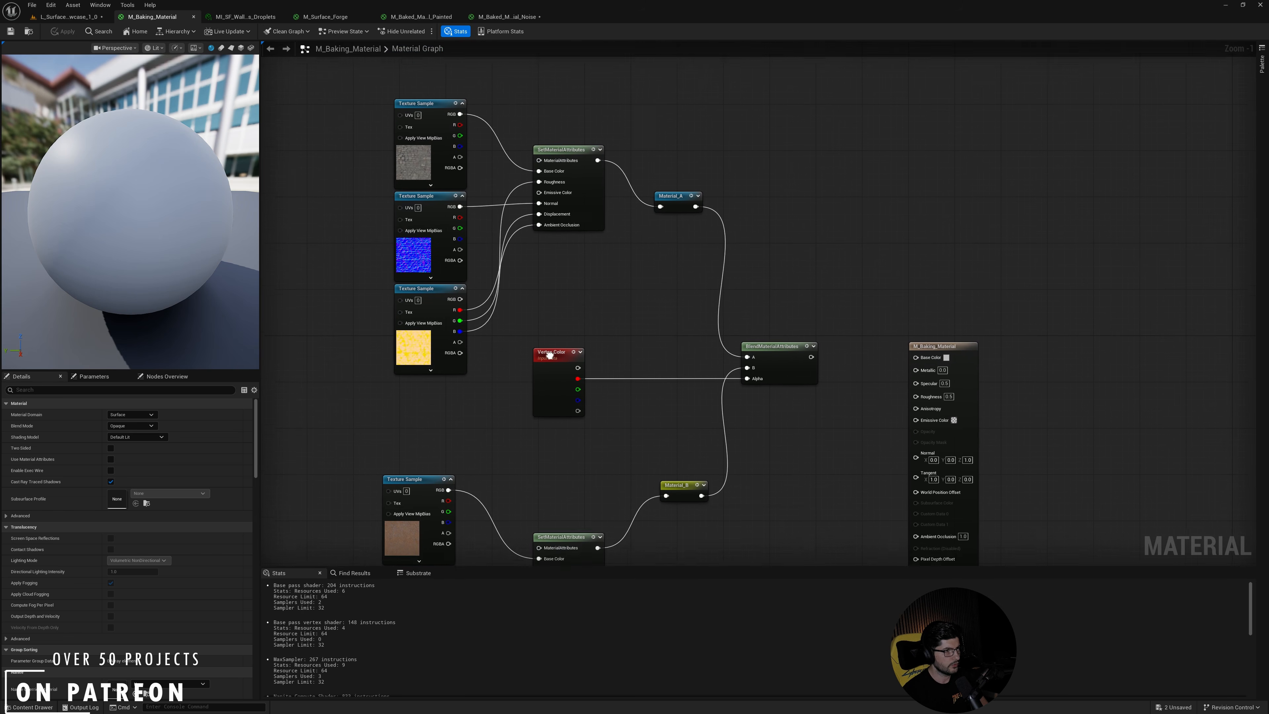
{"action": "right_click_drag", "start_coordinate": [550, 355], "coordinate": [562, 388]}
{"action": "left_click_drag", "start_coordinate": [653, 114], "coordinate": [369, 386]}
{"action": "left_click", "coordinate": [665, 304]}
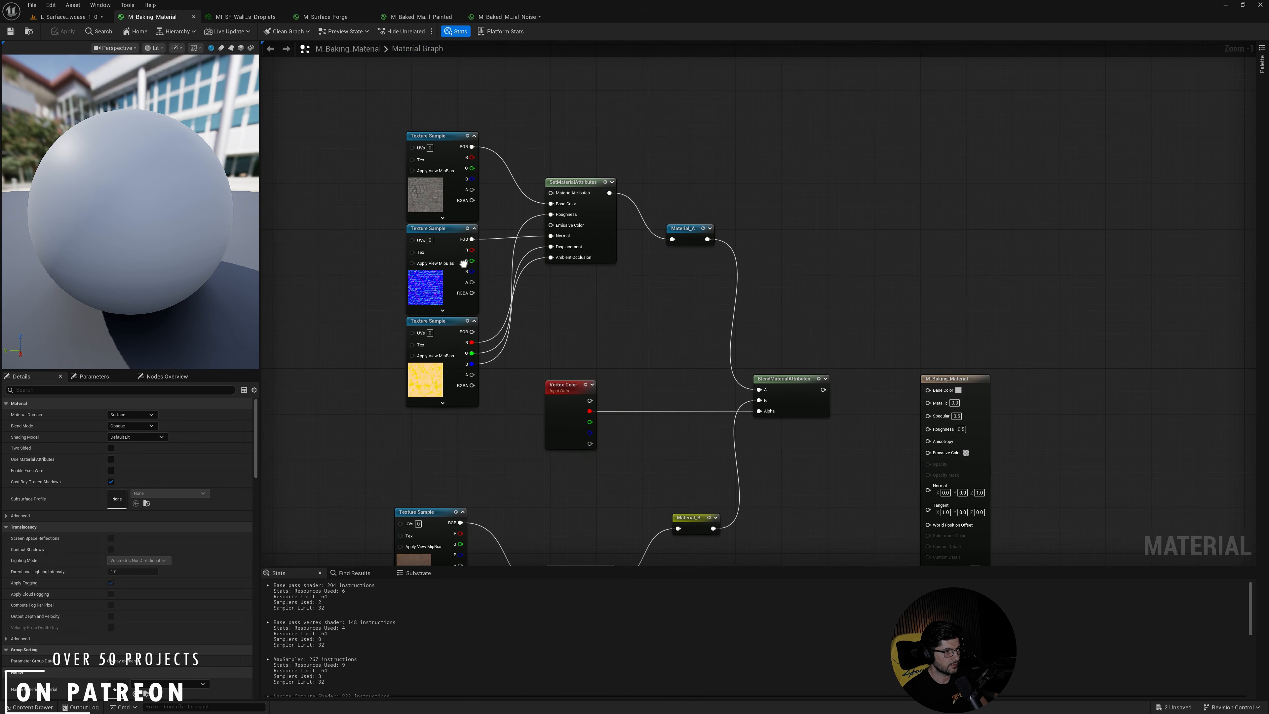
{"action": "scroll", "coordinate": [433, 258], "scroll_direction": "up", "scroll_amount": 1}
{"action": "left_click", "coordinate": [424, 197]}
{"action": "right_click_drag", "start_coordinate": [394, 198], "coordinate": [424, 218]}
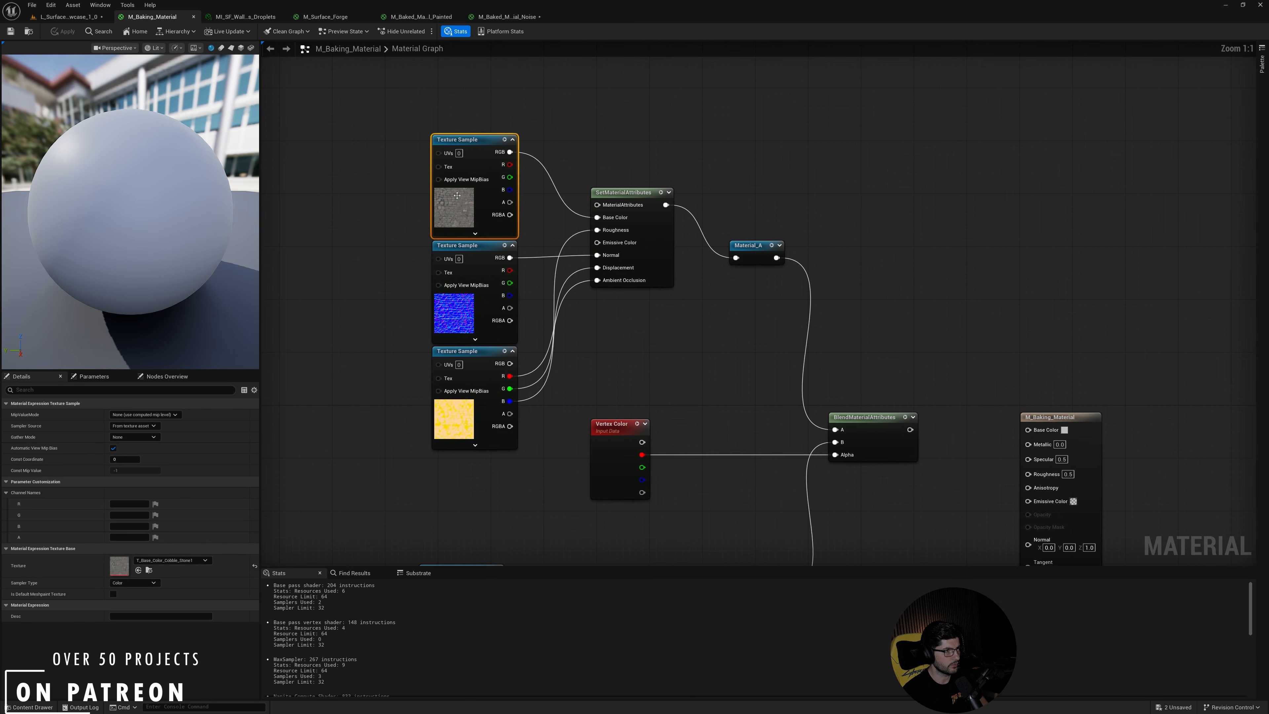
{"action": "left_click", "coordinate": [460, 303]}
{"action": "left_click", "coordinate": [454, 406]}
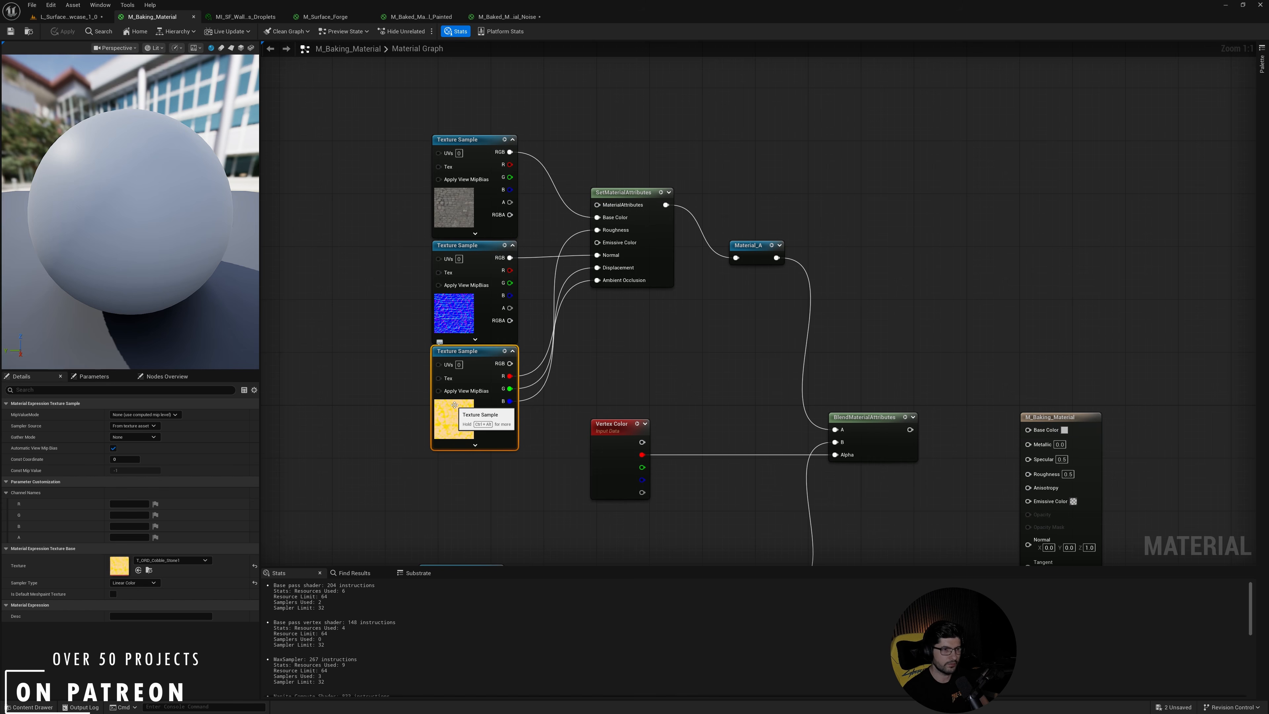
{"action": "left_click_drag", "start_coordinate": [477, 118], "coordinate": [475, 452]}
{"action": "left_click", "coordinate": [559, 374]}
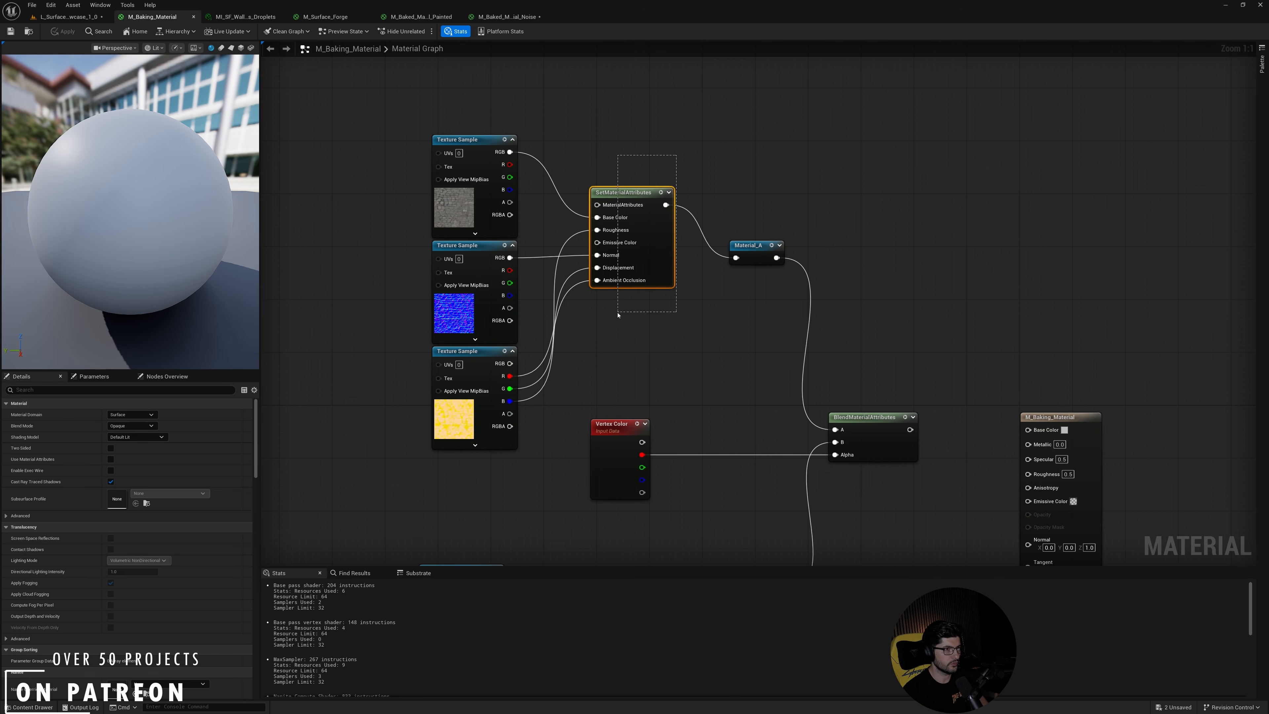
Inspect the upper SetMaterialAttributes node and the Material_A reroute it feeds.
{"action": "left_click", "coordinate": [644, 258]}
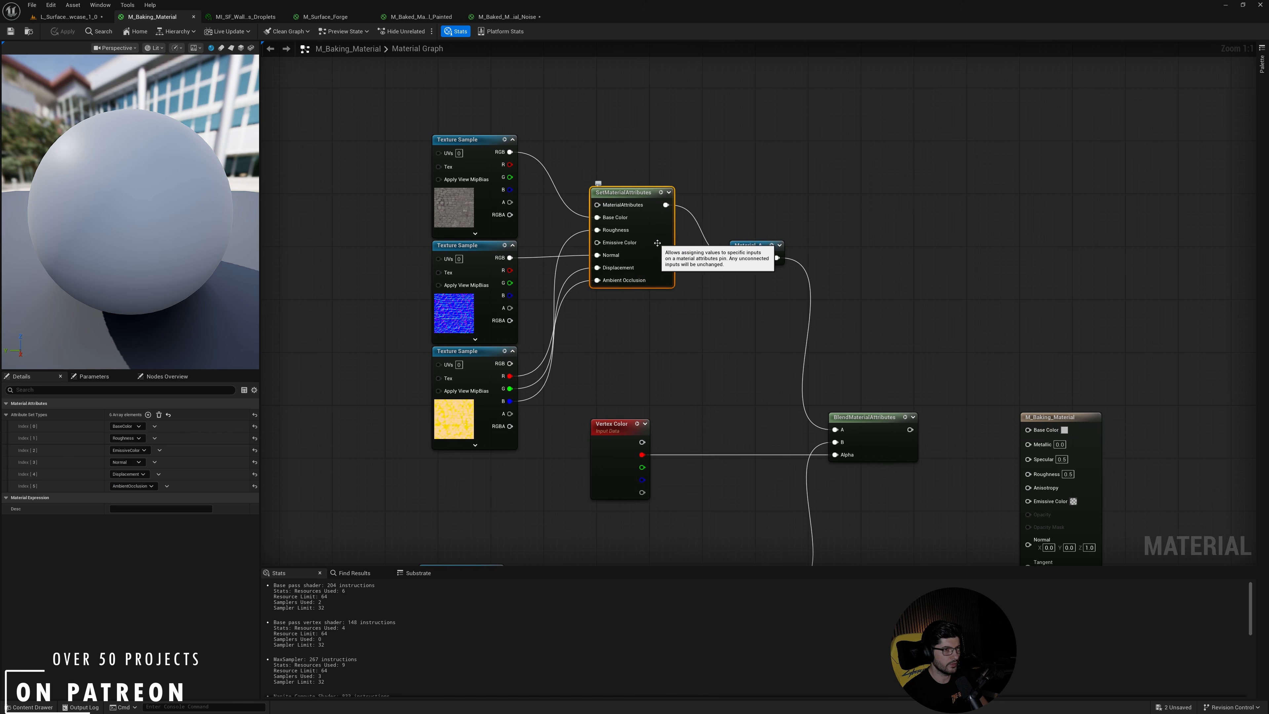
{"action": "left_click", "coordinate": [756, 261]}
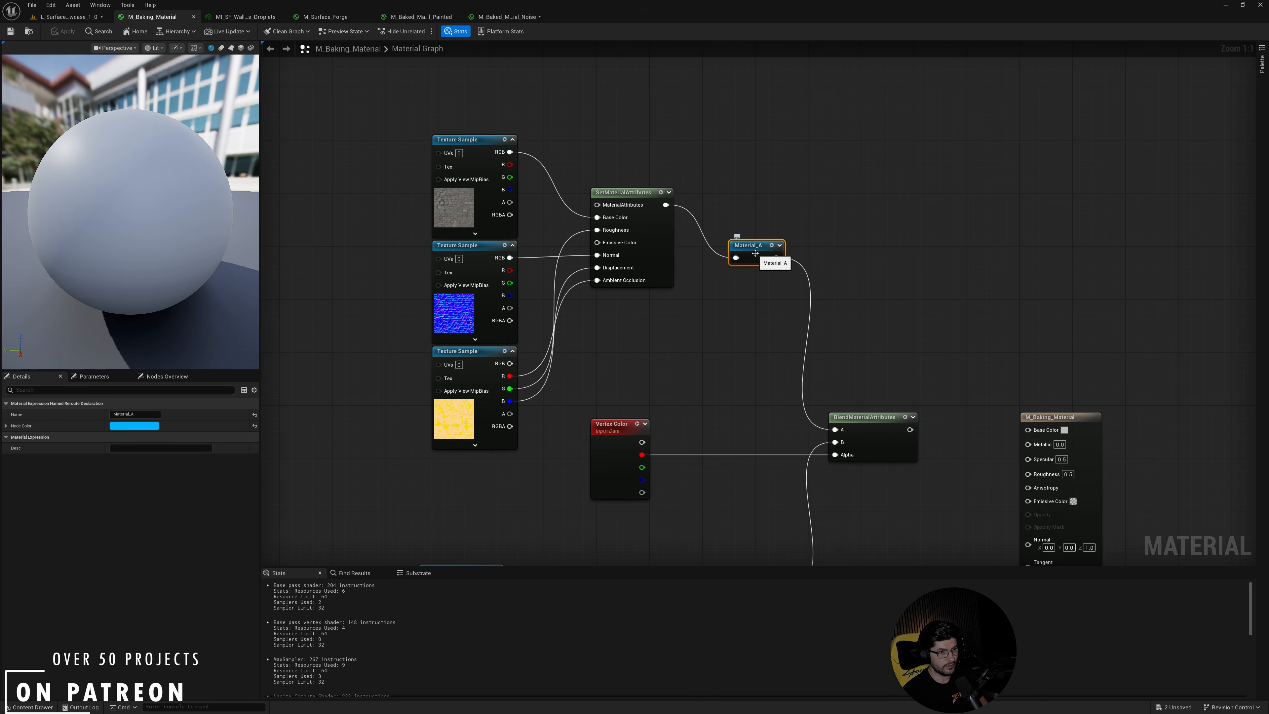
{"action": "right_click_drag", "start_coordinate": [737, 302], "coordinate": [759, 248]}
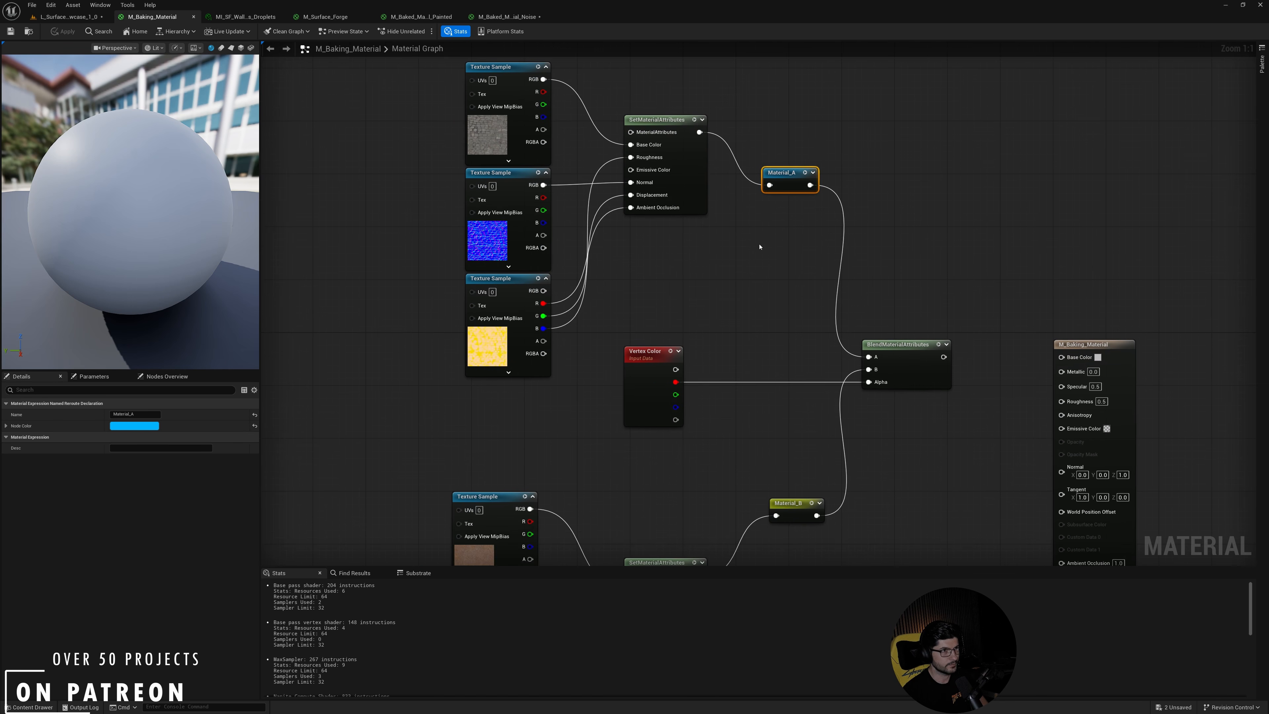
{"action": "left_click", "coordinate": [697, 248]}
{"action": "left_click", "coordinate": [701, 176]}
{"action": "left_click_drag", "start_coordinate": [843, 121], "coordinate": [715, 261]}
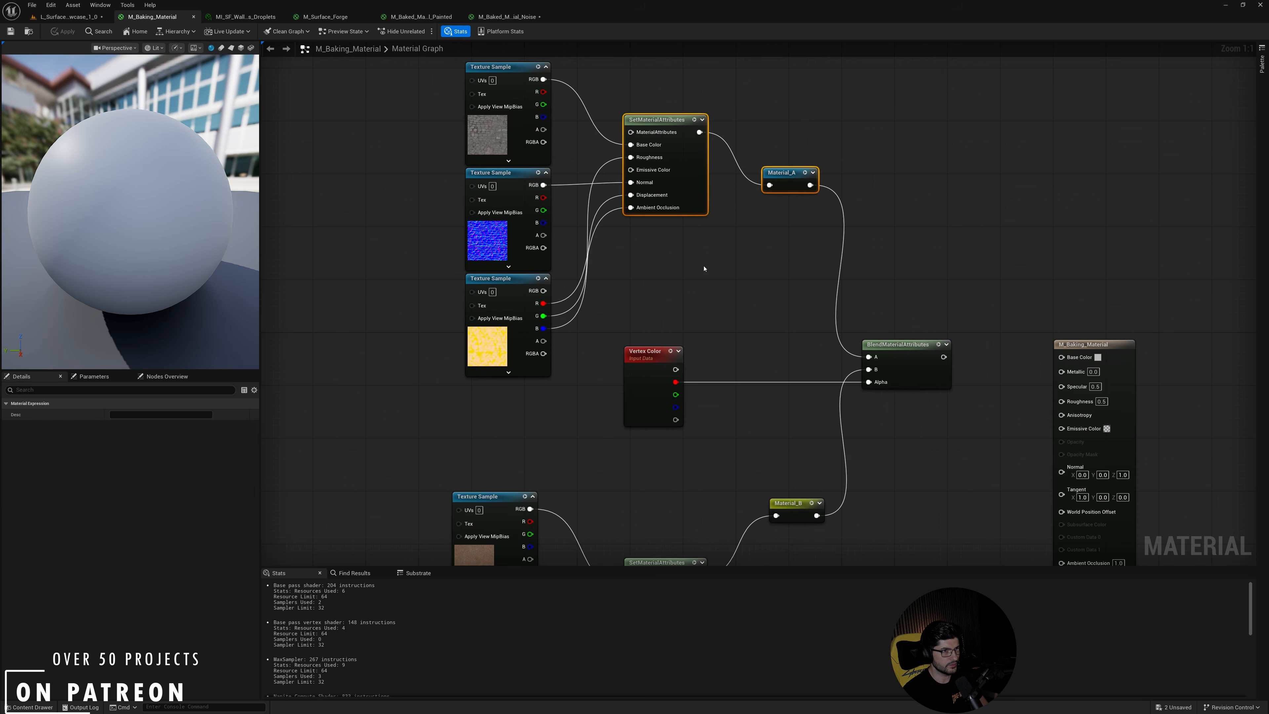
Try to add a SetMaterialAttributes node below Material_A by searching for "set mater".
{"action": "right_click", "coordinate": [713, 266]}
{"action": "type", "text": "set mater"}
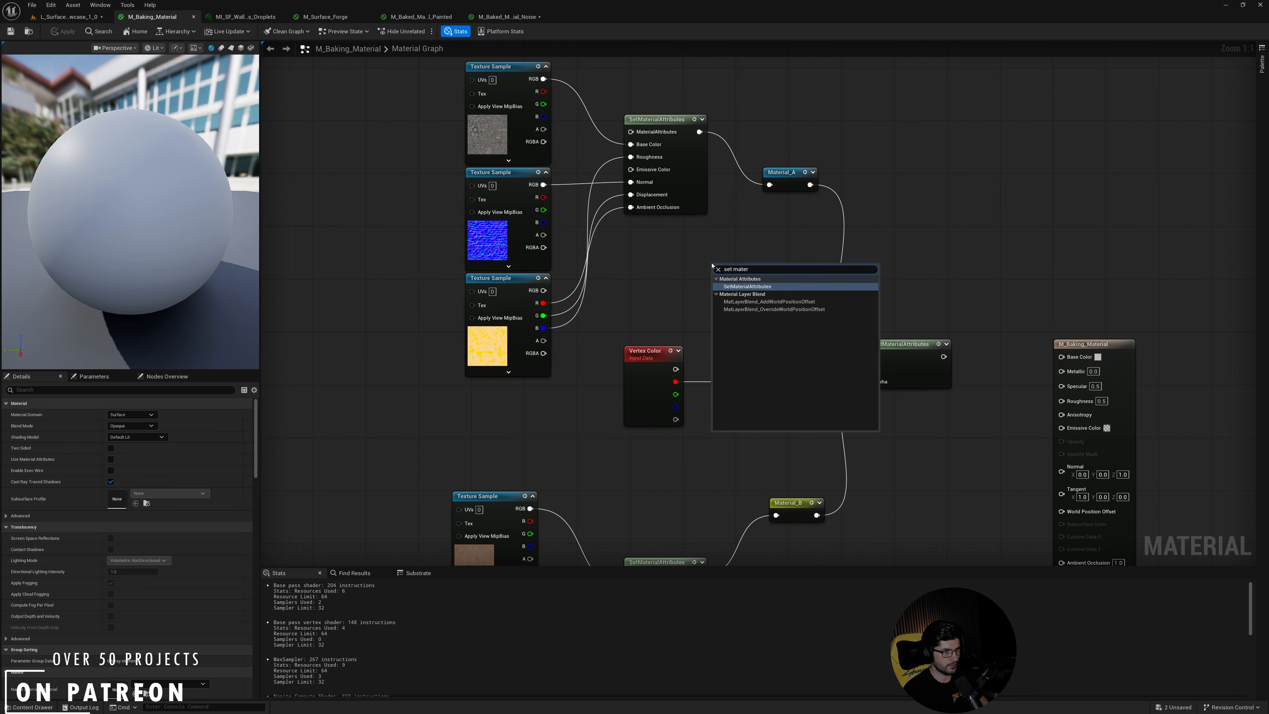
{"action": "key", "text": "Return"}
{"action": "left_click_drag", "start_coordinate": [814, 125], "coordinate": [773, 241]}
{"action": "left_click_drag", "start_coordinate": [761, 153], "coordinate": [805, 210]}
Inspect the BlendMaterialAttributes node and the Vertex Color red channel connected to its Alpha input.
{"action": "left_click", "coordinate": [757, 360]}
{"action": "right_click_drag", "start_coordinate": [753, 370], "coordinate": [799, 241]}
{"action": "right_click_drag", "start_coordinate": [824, 135], "coordinate": [804, 167]}
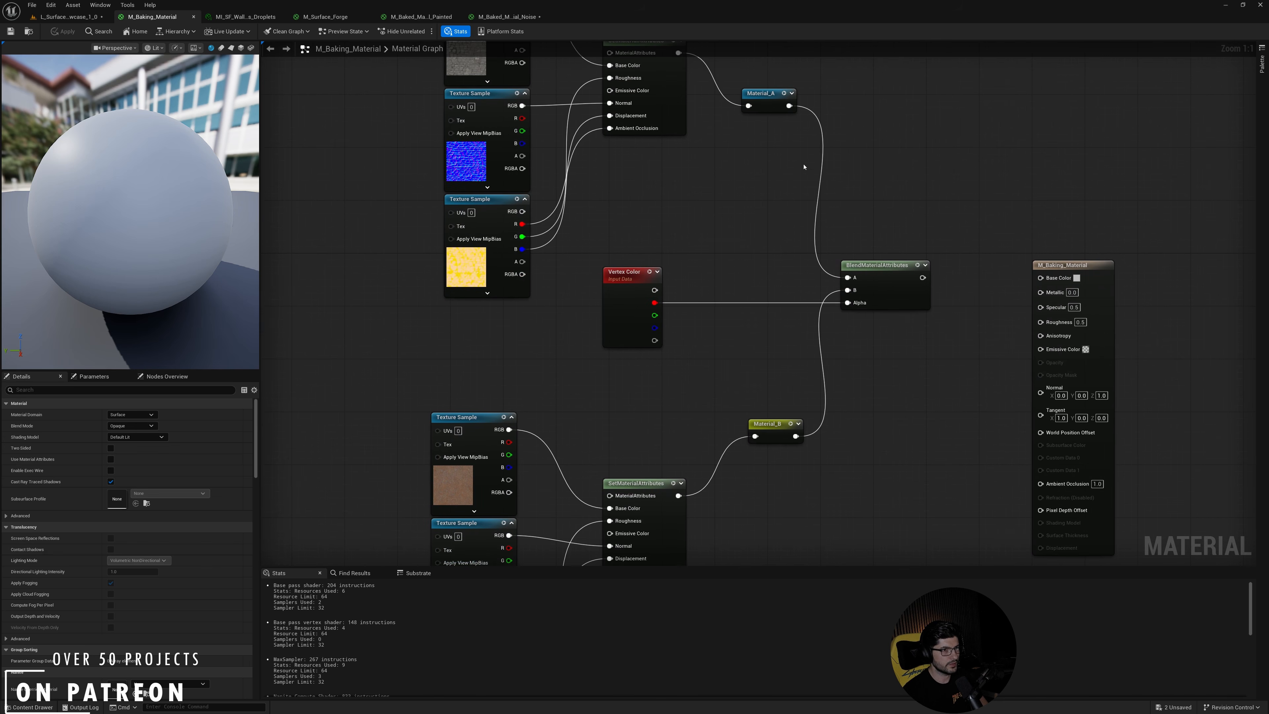
{"action": "left_click", "coordinate": [874, 271]}
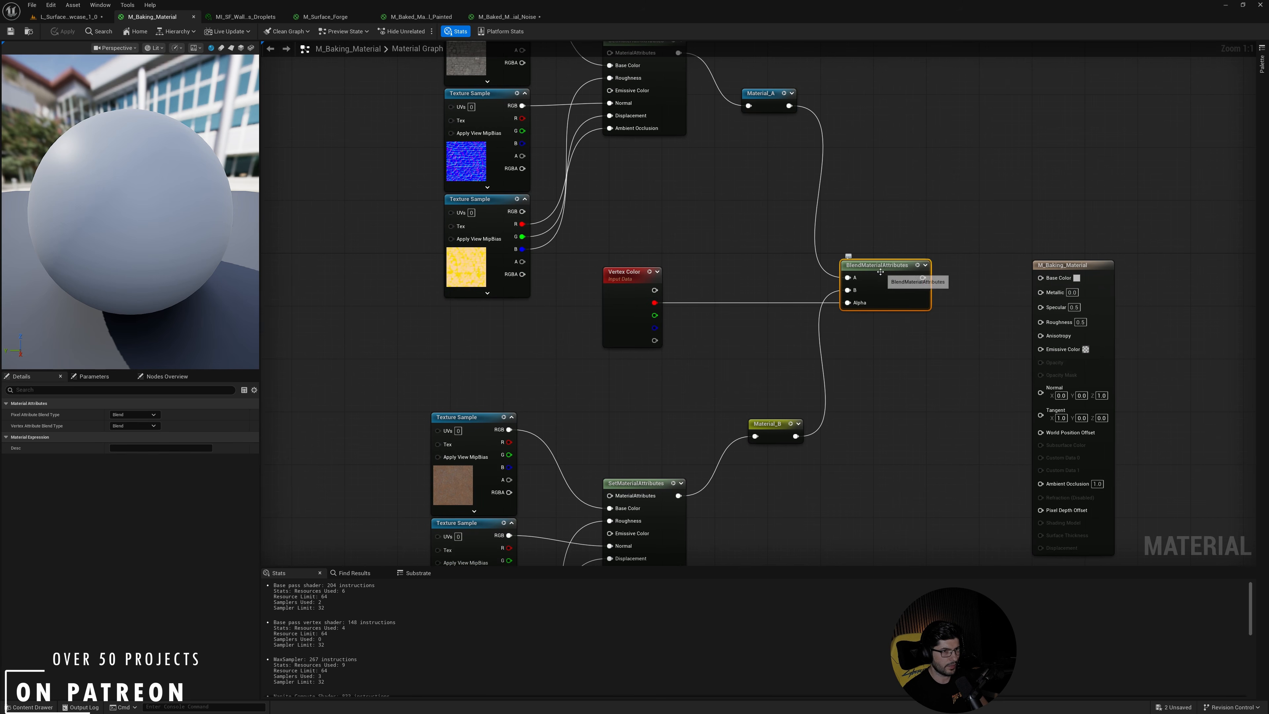
{"action": "left_click", "coordinate": [725, 230]}
{"action": "left_click_drag", "start_coordinate": [724, 230], "coordinate": [602, 357]}
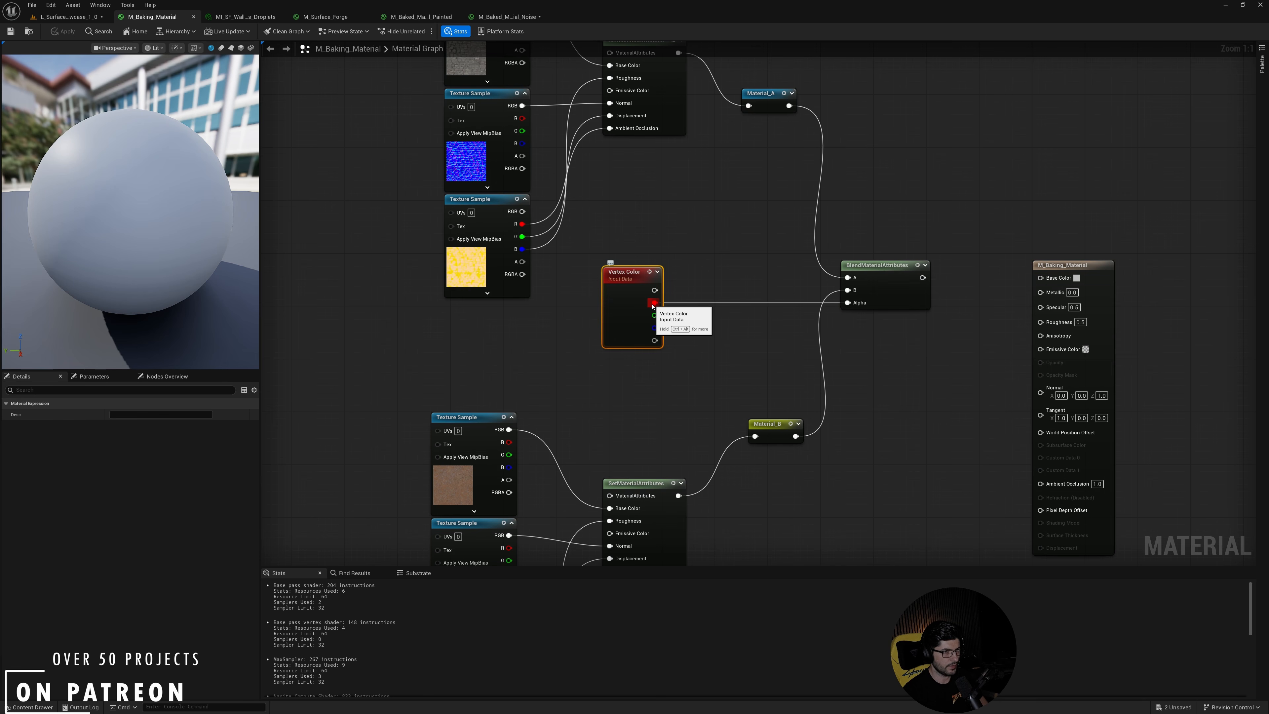
{"action": "right_click_drag", "start_coordinate": [836, 360], "coordinate": [824, 339]}
{"action": "left_click", "coordinate": [902, 287]}
{"action": "right_click_drag", "start_coordinate": [835, 398], "coordinate": [852, 329]}
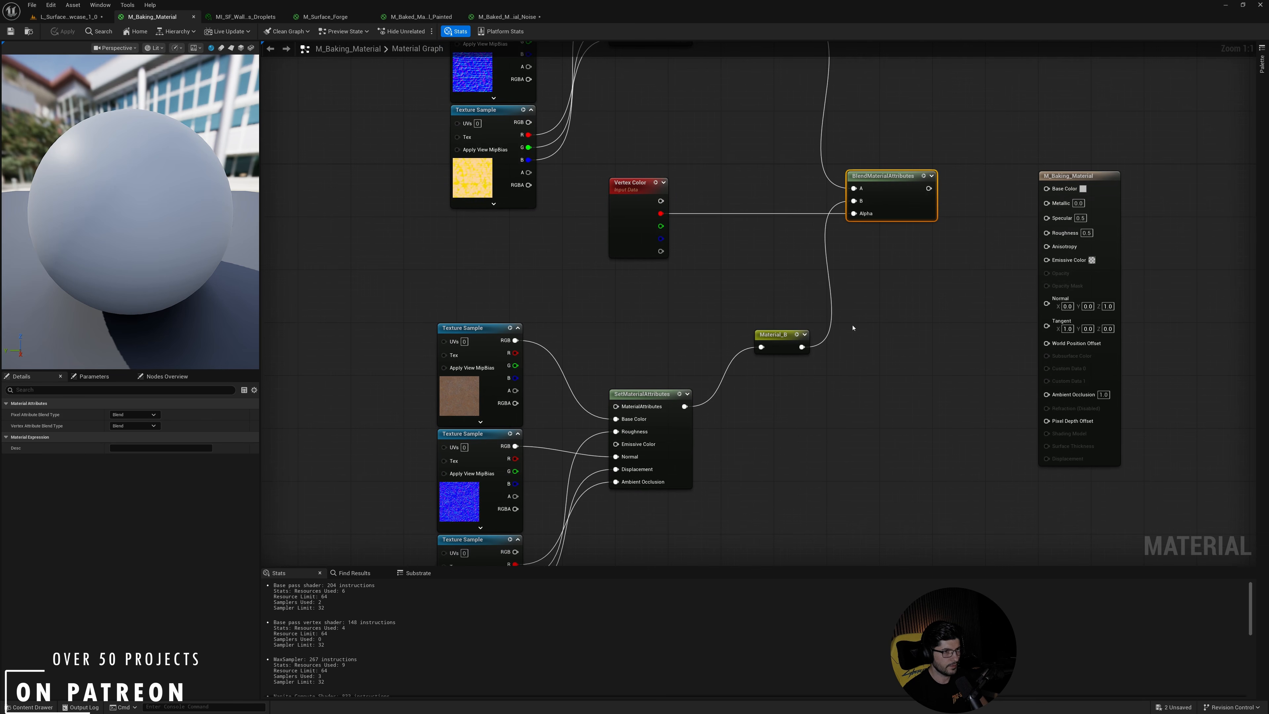
{"action": "left_click", "coordinate": [867, 284]}
Examine the Material_B branch, including its three texture samples and SetMaterialAttributes node.
{"action": "right_click_drag", "start_coordinate": [877, 171], "coordinate": [863, 299]}
{"action": "left_click_drag", "start_coordinate": [881, 227], "coordinate": [870, 397]}
{"action": "left_click_drag", "start_coordinate": [757, 229], "coordinate": [500, 85]}
{"action": "right_click_drag", "start_coordinate": [773, 343], "coordinate": [807, 183]}
{"action": "left_click_drag", "start_coordinate": [756, 256], "coordinate": [519, 470]}
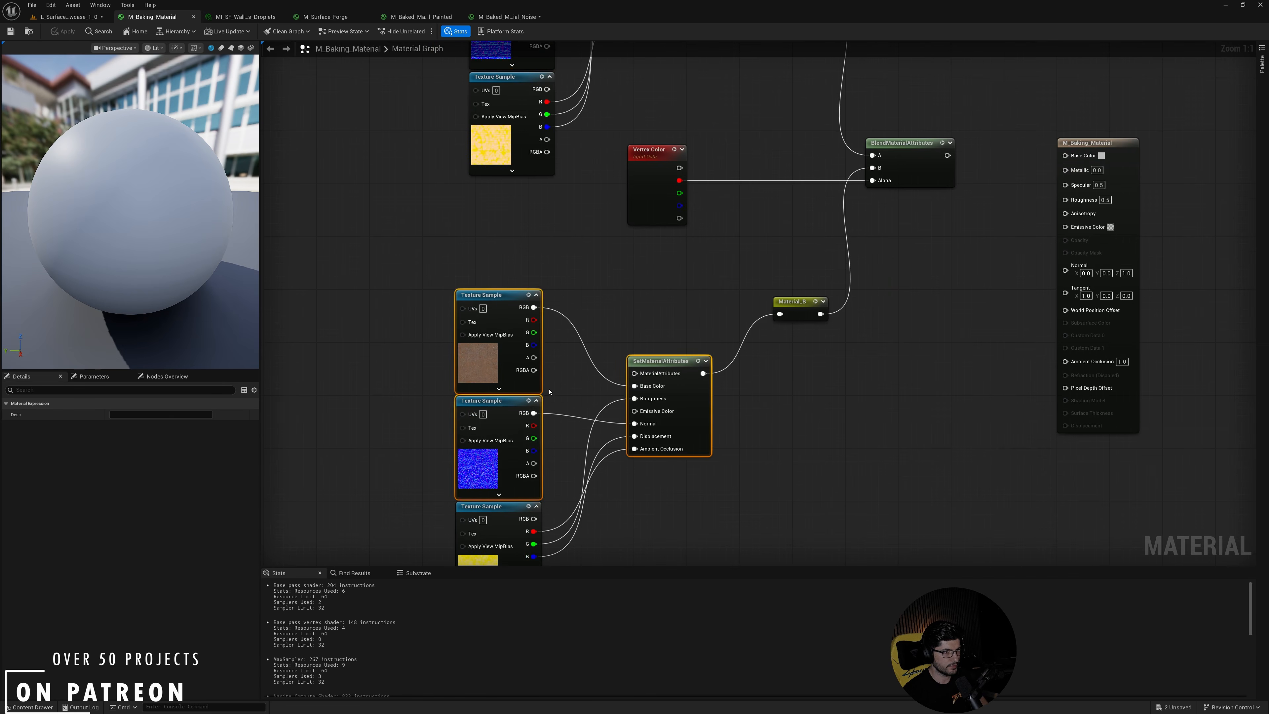
{"action": "right_click_drag", "start_coordinate": [609, 529], "coordinate": [672, 386]}
{"action": "left_click", "coordinate": [565, 205]}
{"action": "right_click_drag", "start_coordinate": [698, 242], "coordinate": [673, 290]}
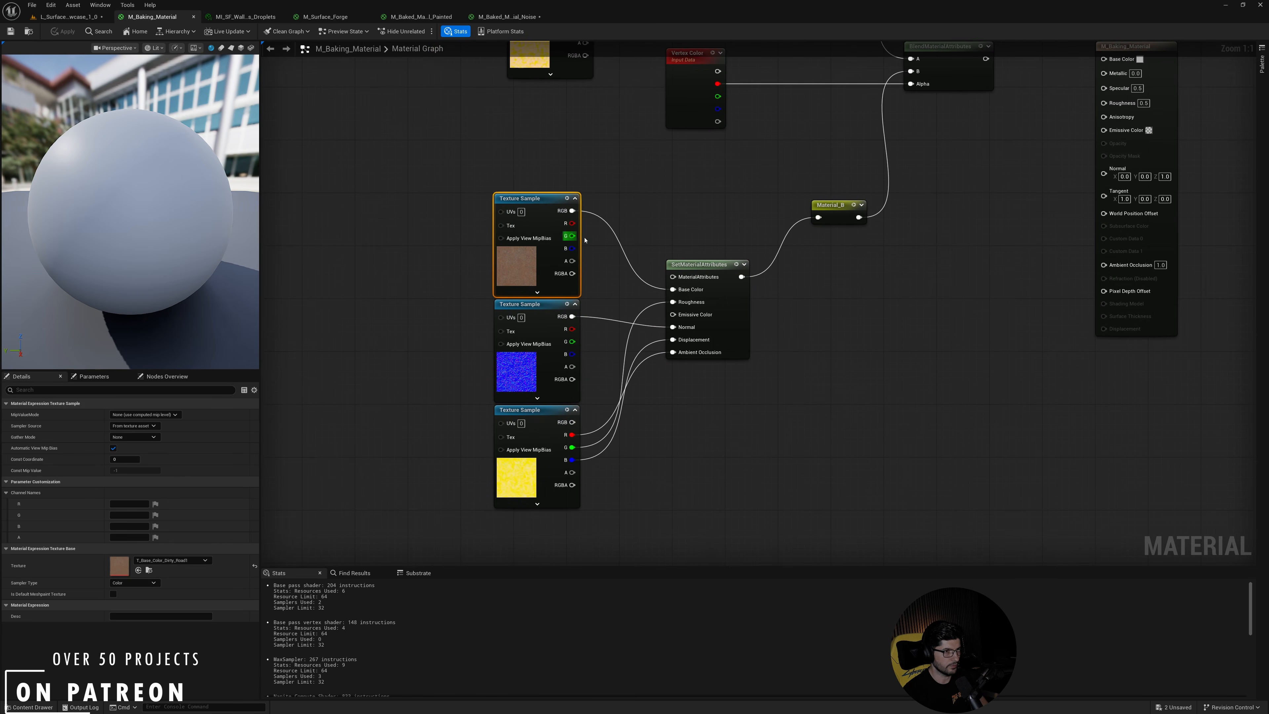
{"action": "right_click_drag", "start_coordinate": [868, 348], "coordinate": [828, 380]}
Compare the Material_A and Material_B branches and inspect the Vertex Color node that blends them.
{"action": "right_click_drag", "start_coordinate": [771, 200], "coordinate": [711, 427]}
{"action": "scroll", "coordinate": [711, 427], "scroll_direction": "down", "scroll_amount": 2}
{"action": "left_click_drag", "start_coordinate": [723, 141], "coordinate": [525, 370]}
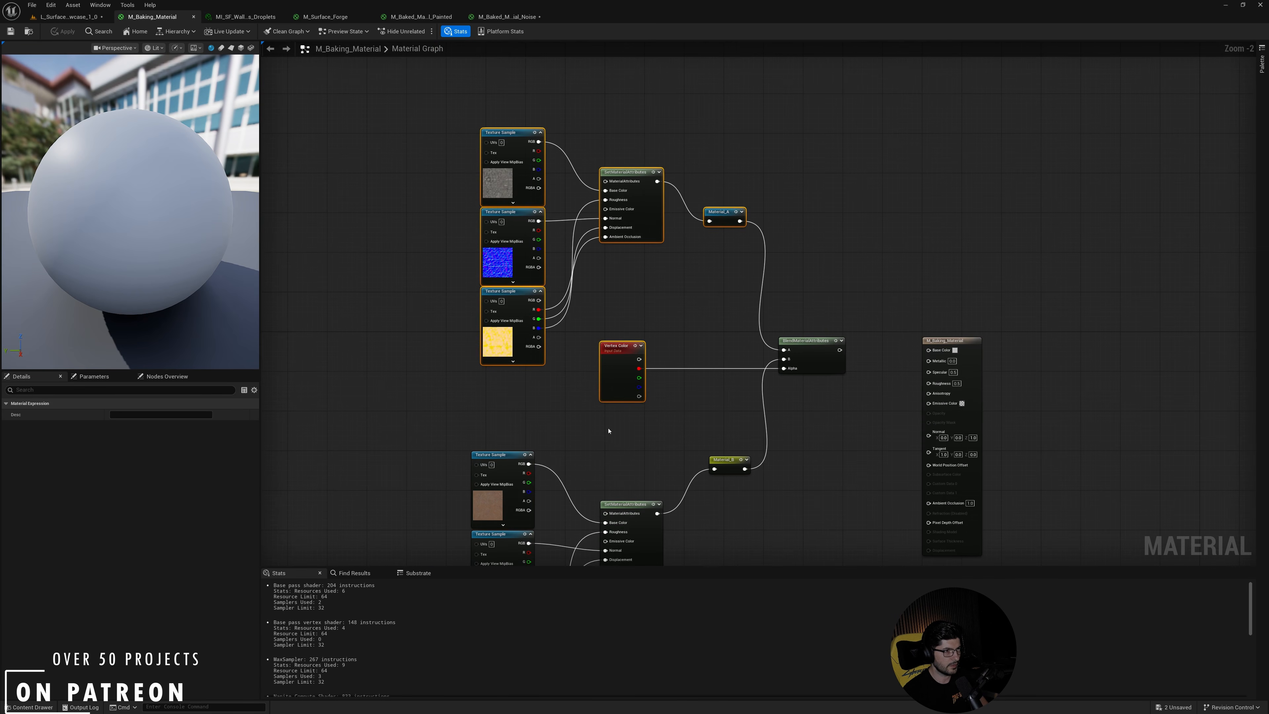
{"action": "right_click_drag", "start_coordinate": [609, 430], "coordinate": [631, 259]}
{"action": "left_click_drag", "start_coordinate": [878, 284], "coordinate": [540, 475]}
{"action": "right_click_drag", "start_coordinate": [806, 220], "coordinate": [749, 333]}
{"action": "scroll", "coordinate": [693, 338], "scroll_direction": "up", "scroll_amount": 2}
{"action": "left_click", "coordinate": [745, 282]}
{"action": "left_click", "coordinate": [644, 328]}
{"action": "left_click", "coordinate": [486, 285]}
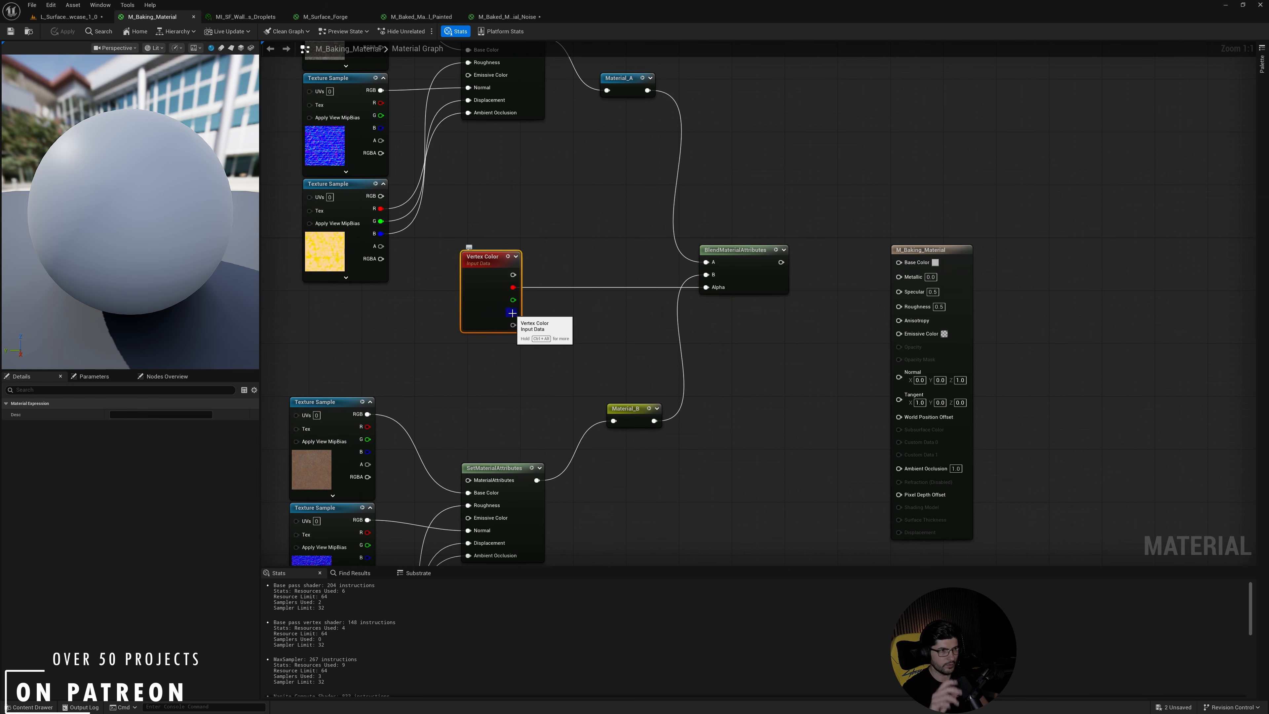
{"action": "left_click", "coordinate": [457, 293]}
{"action": "left_click", "coordinate": [469, 280]}
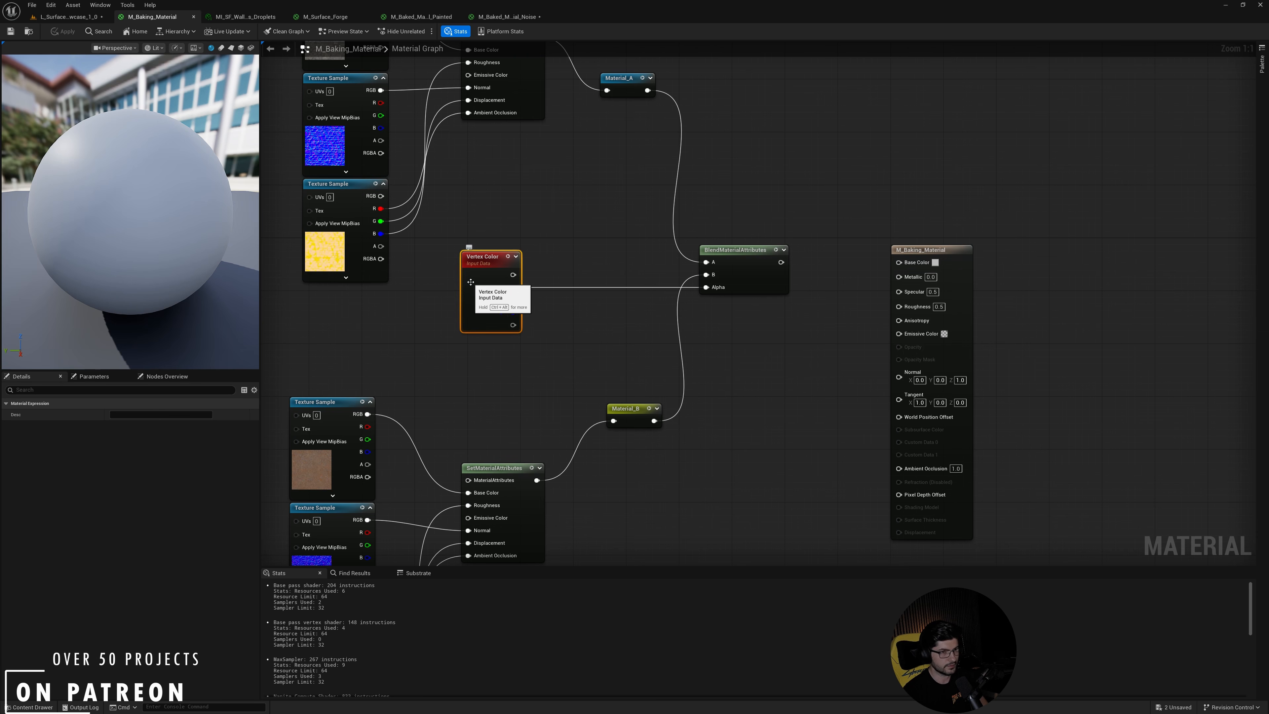
Try to connect the BlendMaterialAttributes output to the Base Color input of M_Baking_Material.
{"action": "left_click_drag", "start_coordinate": [617, 216], "coordinate": [448, 384]}
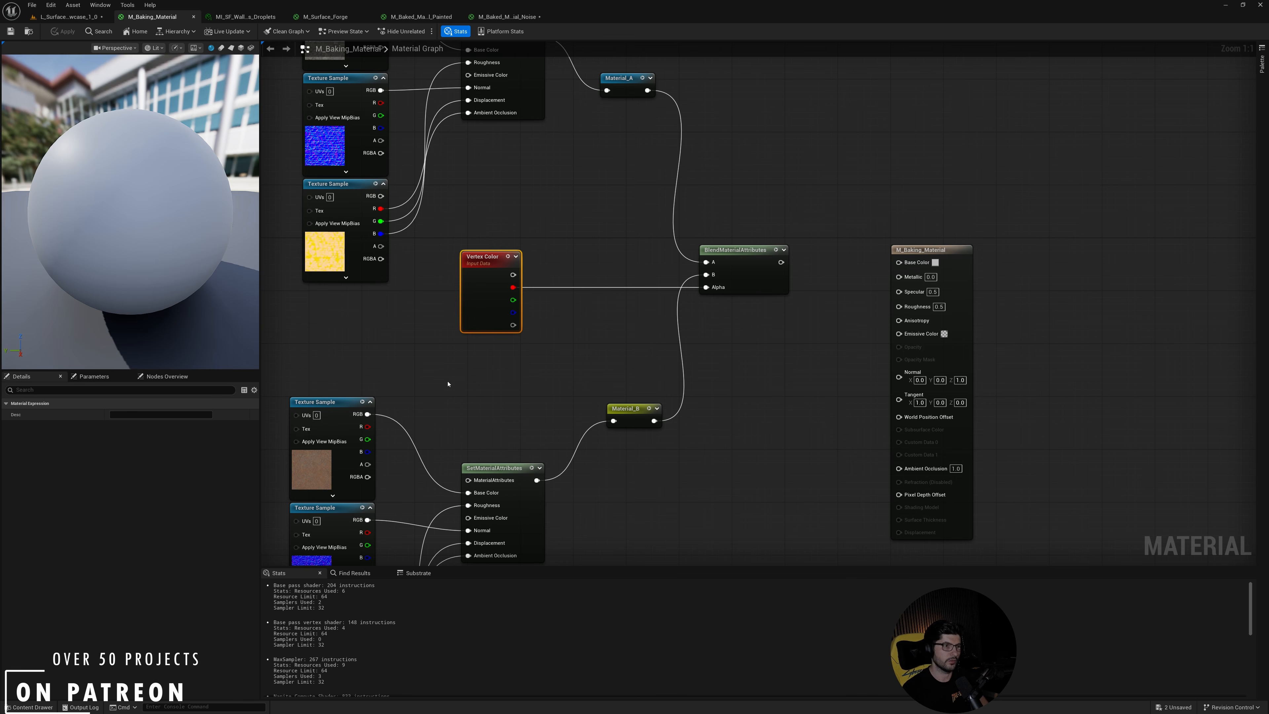
{"action": "left_click_drag", "start_coordinate": [735, 176], "coordinate": [699, 218]}
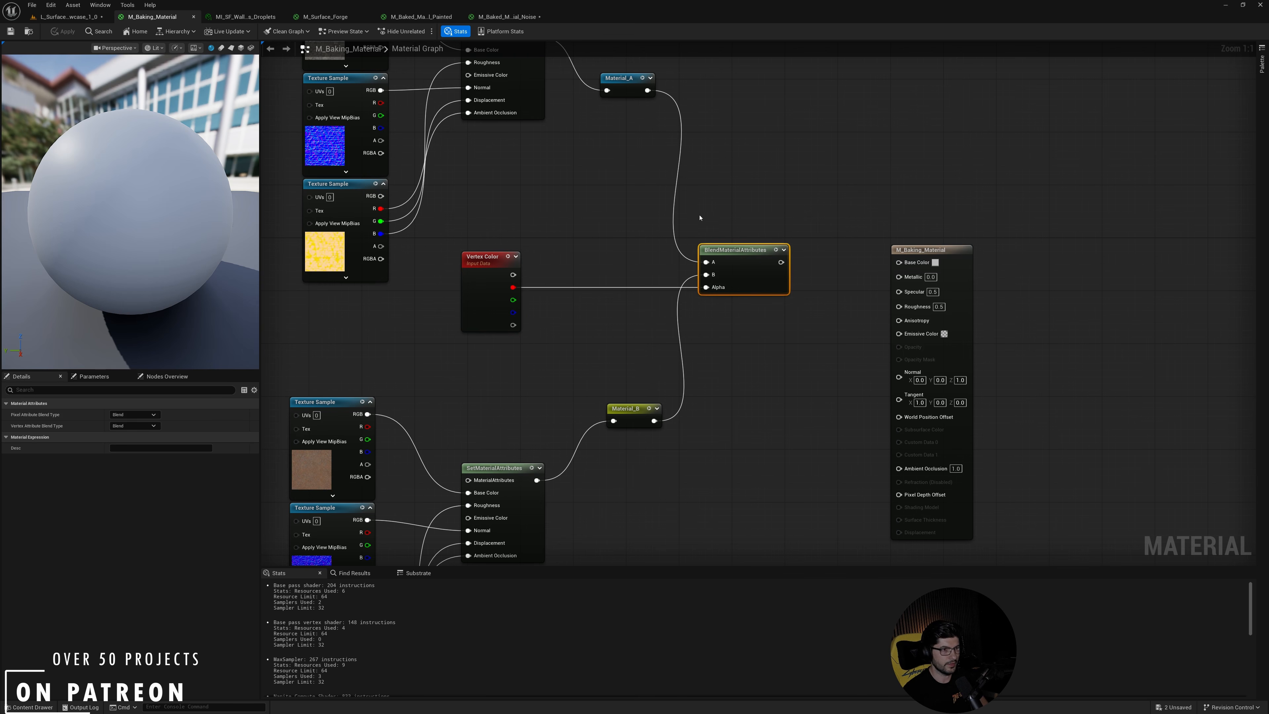
{"action": "right_click_drag", "start_coordinate": [793, 302], "coordinate": [762, 287]}
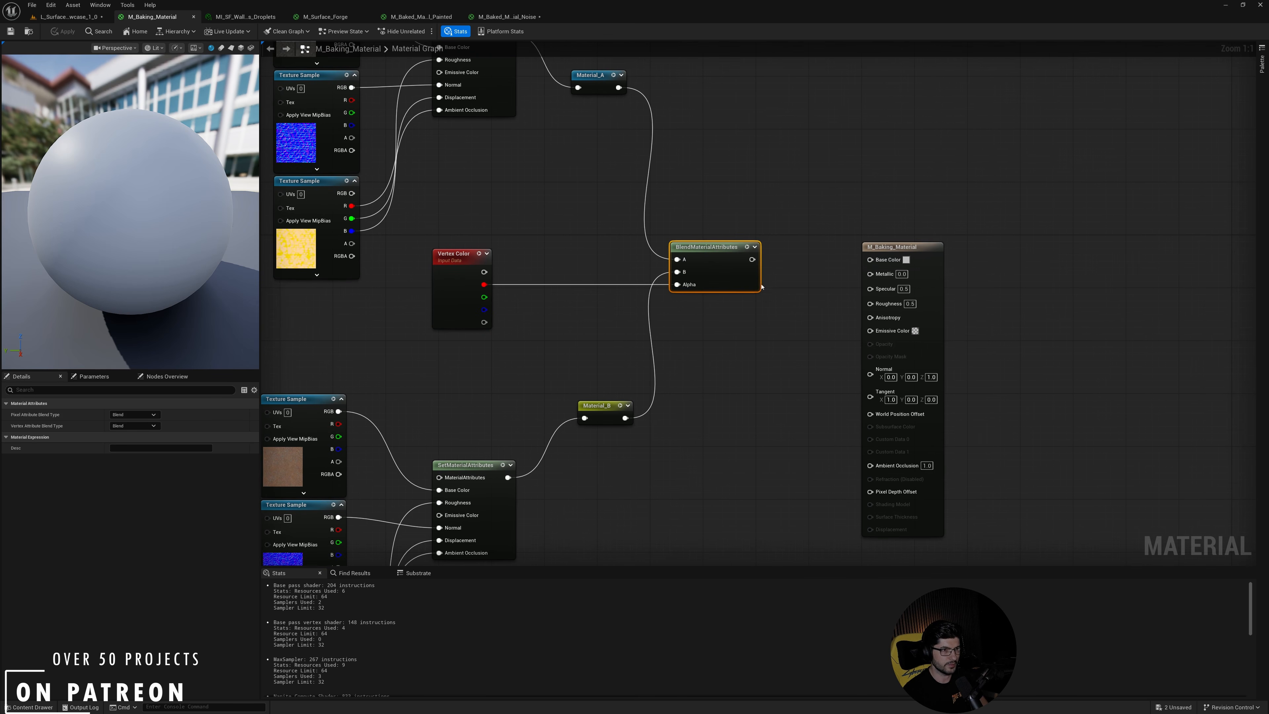
{"action": "left_click_drag", "start_coordinate": [753, 260], "coordinate": [878, 263]}
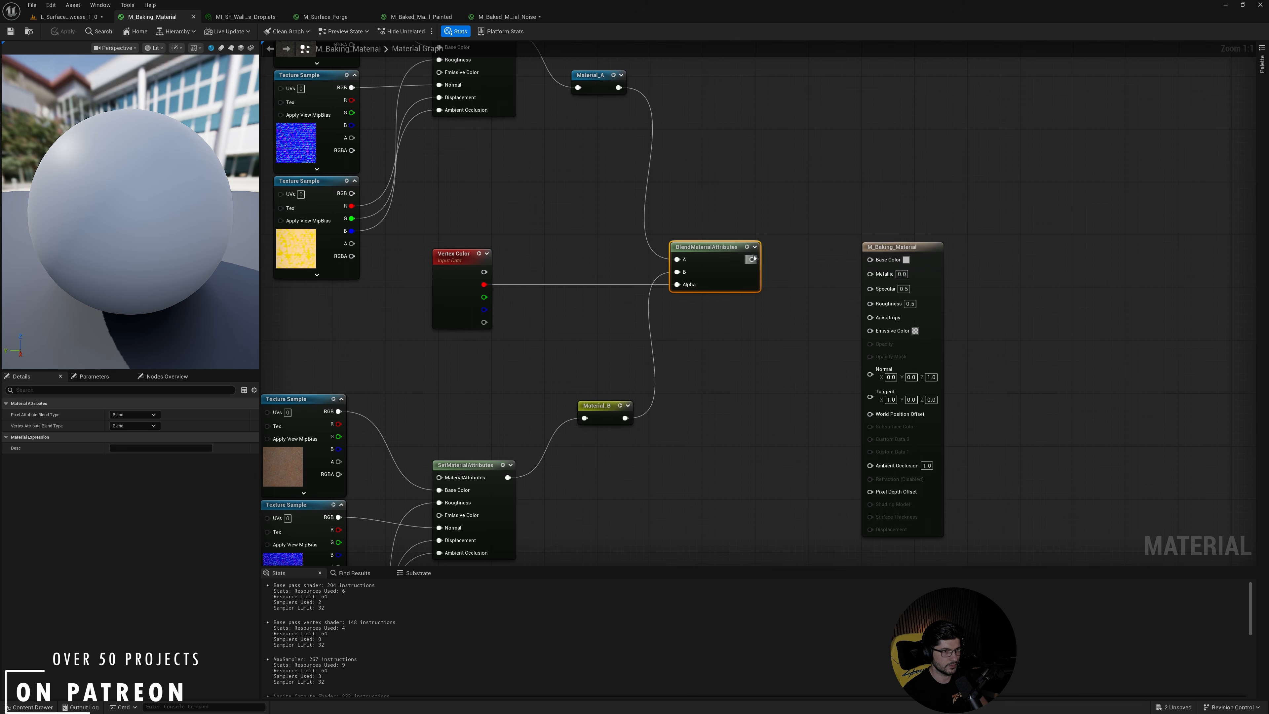
{"action": "left_click_drag", "start_coordinate": [753, 259], "coordinate": [884, 261]}
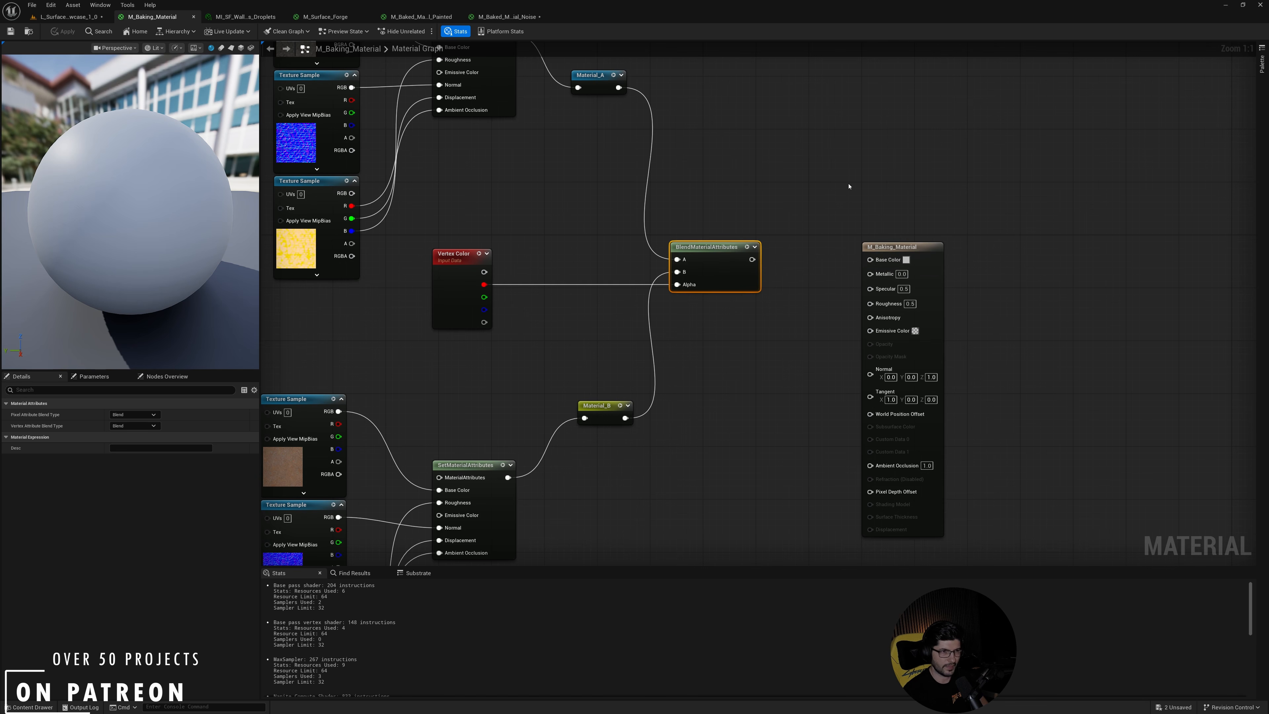
Enable Use Material Attributes on the material and connect the BlendMaterialAttributes output to its Material Attributes input.
{"action": "left_click", "coordinate": [809, 187]}
{"action": "left_click_drag", "start_coordinate": [809, 186], "coordinate": [708, 352]}
{"action": "left_click_drag", "start_coordinate": [736, 195], "coordinate": [731, 354]}
{"action": "right_click_drag", "start_coordinate": [731, 354], "coordinate": [637, 356]}
{"action": "left_click", "coordinate": [640, 344]}
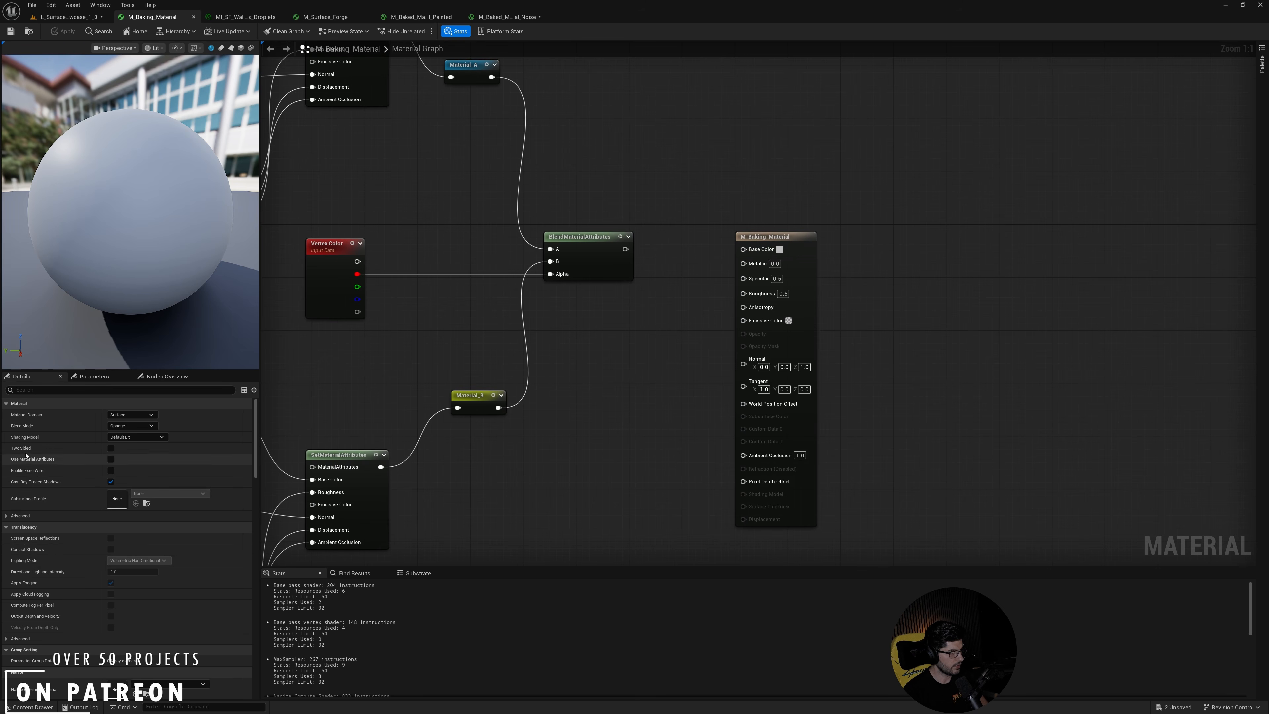
{"action": "left_click", "coordinate": [110, 459]}
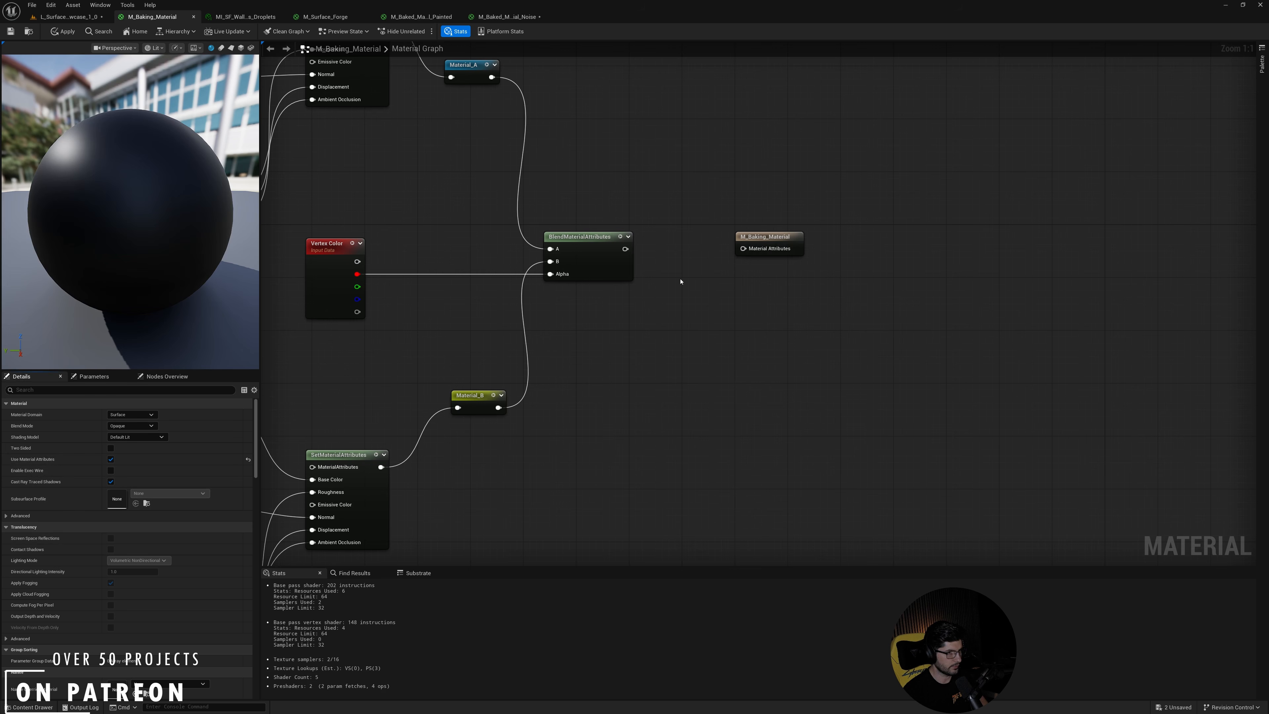
{"action": "left_click_drag", "start_coordinate": [756, 159], "coordinate": [751, 338]}
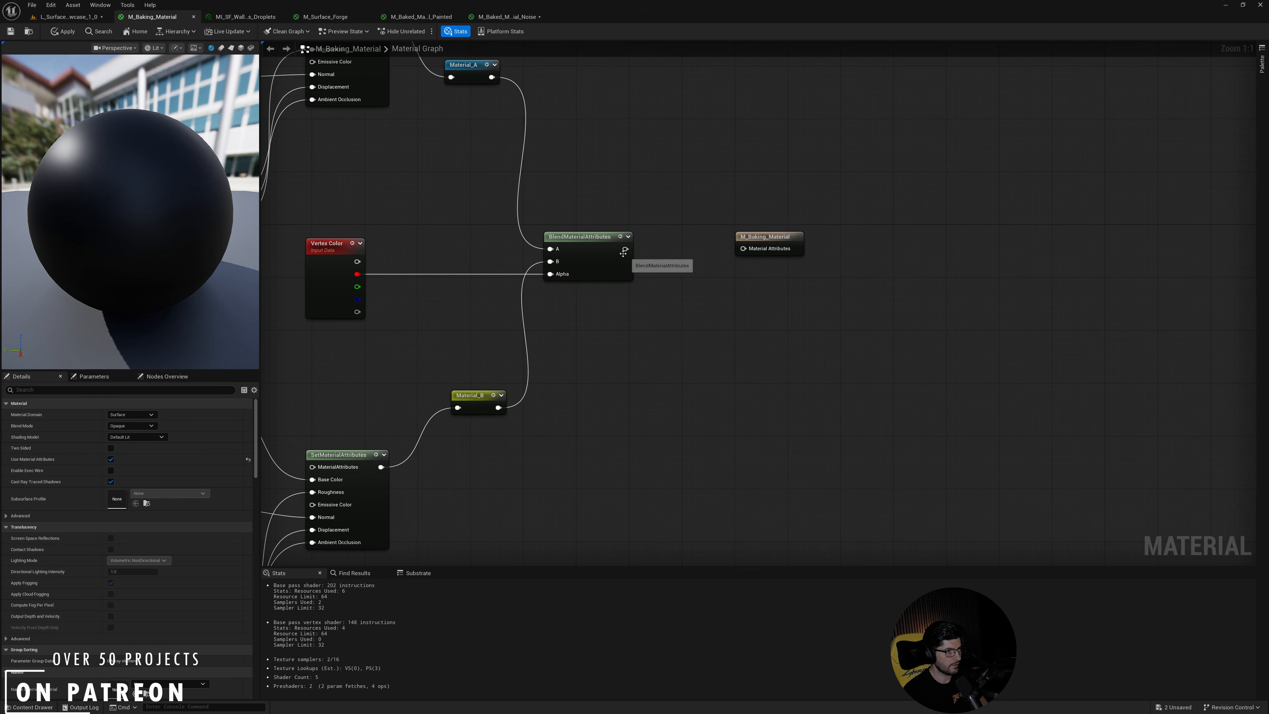
{"action": "left_click_drag", "start_coordinate": [625, 248], "coordinate": [744, 249]}
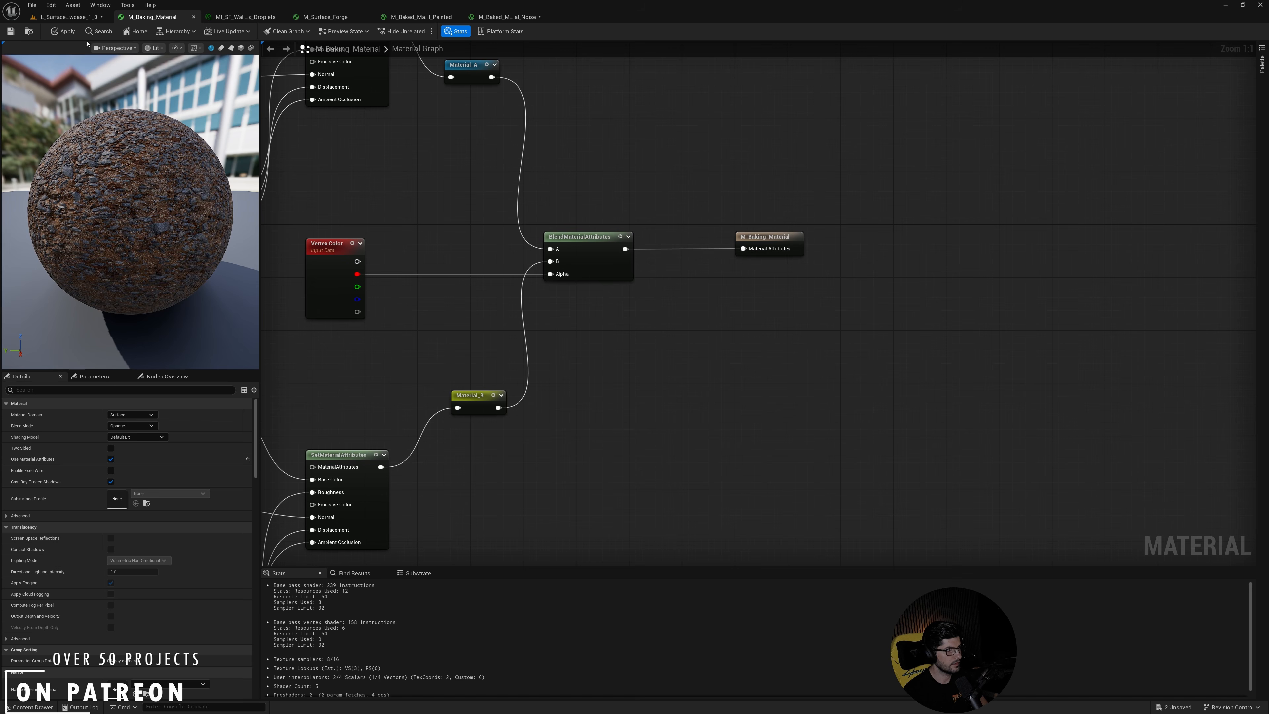
Enable tessellation in the material's Nanite settings and apply the material changes.
{"action": "scroll", "coordinate": [34, 562], "scroll_direction": "down", "scroll_amount": 5}
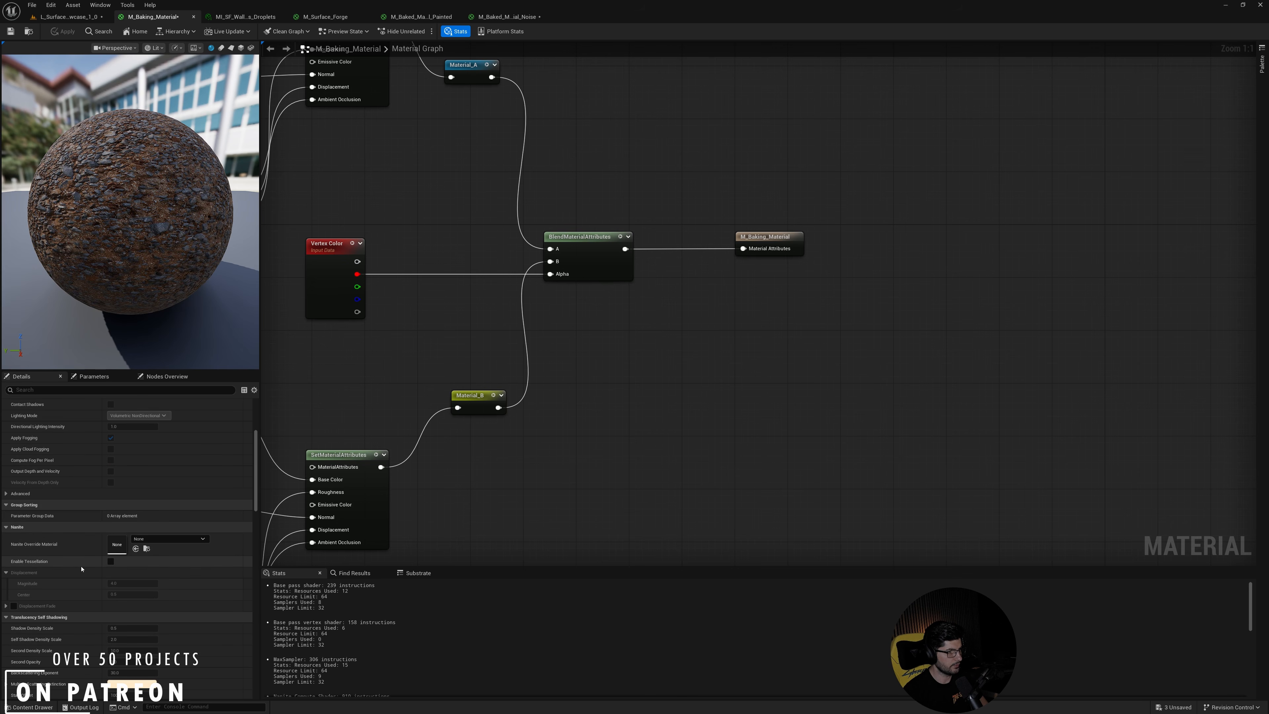
{"action": "left_click", "coordinate": [110, 561]}
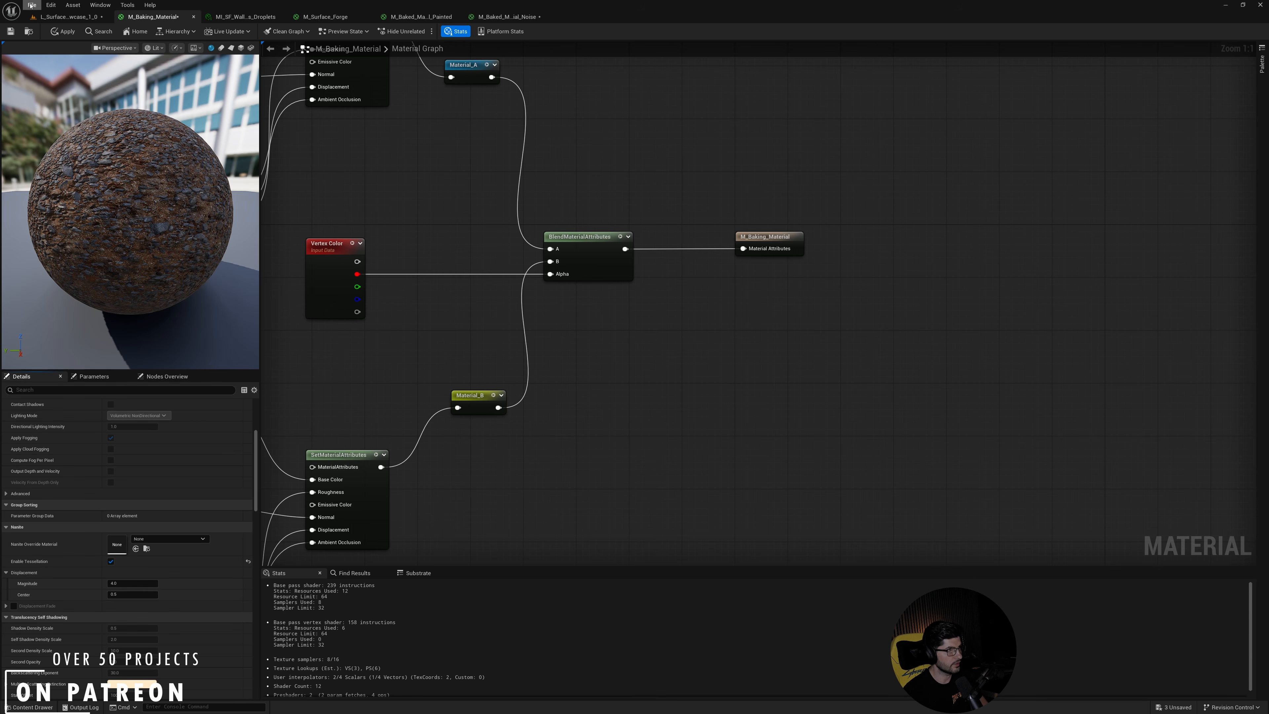
{"action": "left_click", "coordinate": [55, 30]}
Inspect how Material_B's packed texture channels feed SetMaterialAttributes, and review the blend network up to the material output.
{"action": "right_click_drag", "start_coordinate": [398, 288], "coordinate": [584, 191]}
{"action": "right_click_drag", "start_coordinate": [553, 383], "coordinate": [702, 241]}
{"action": "scroll", "coordinate": [565, 427], "scroll_direction": "up", "scroll_amount": 1}
{"action": "left_click", "coordinate": [538, 422]}
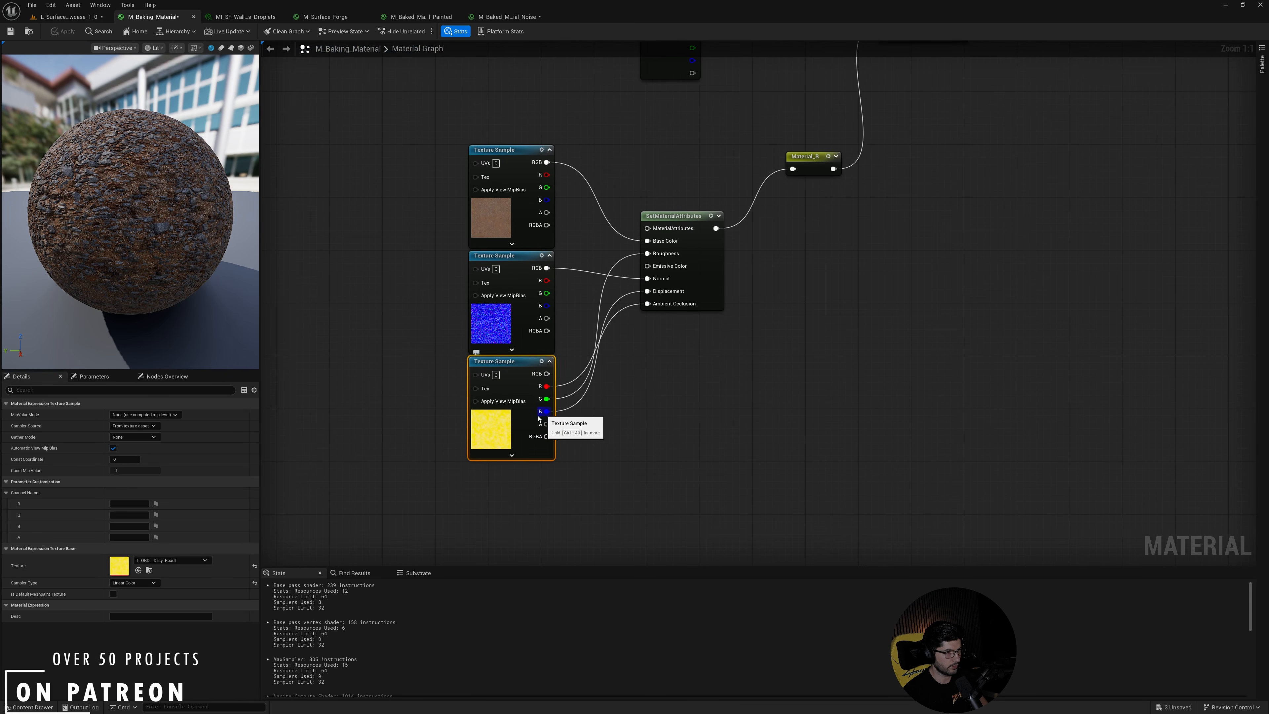
{"action": "left_click", "coordinate": [743, 412]}
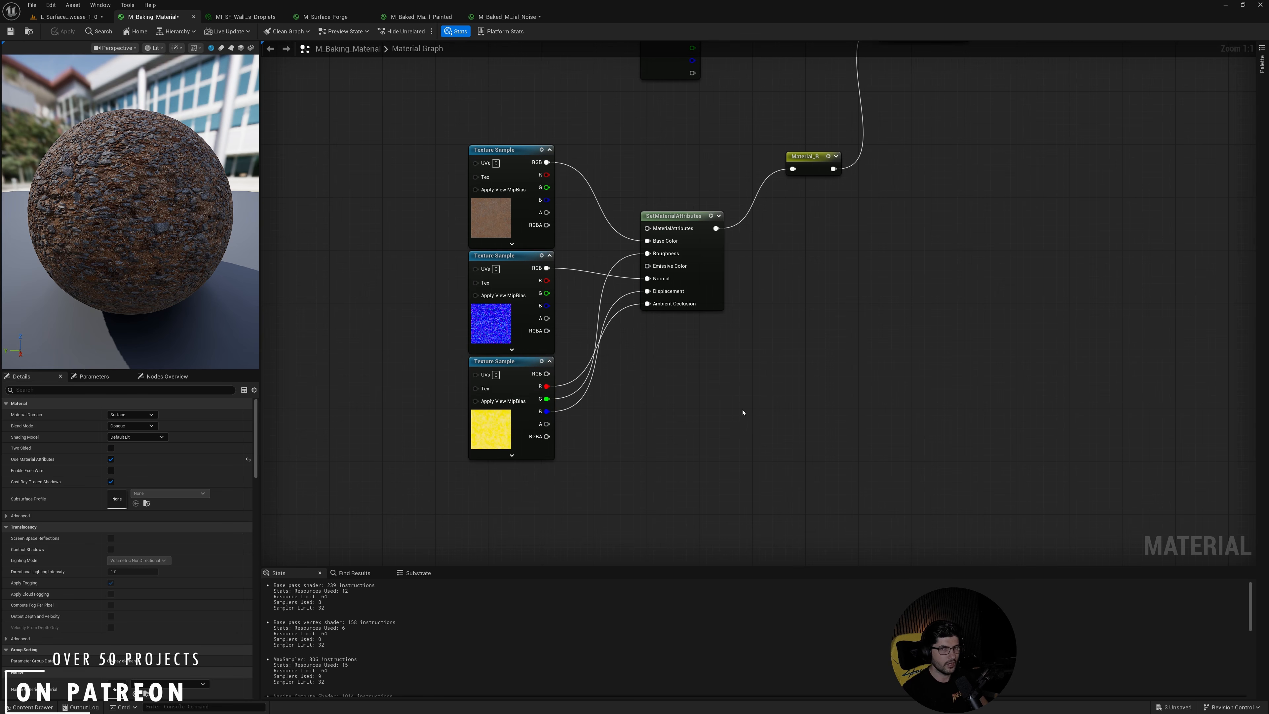
{"action": "right_click_drag", "start_coordinate": [955, 193], "coordinate": [817, 432]}
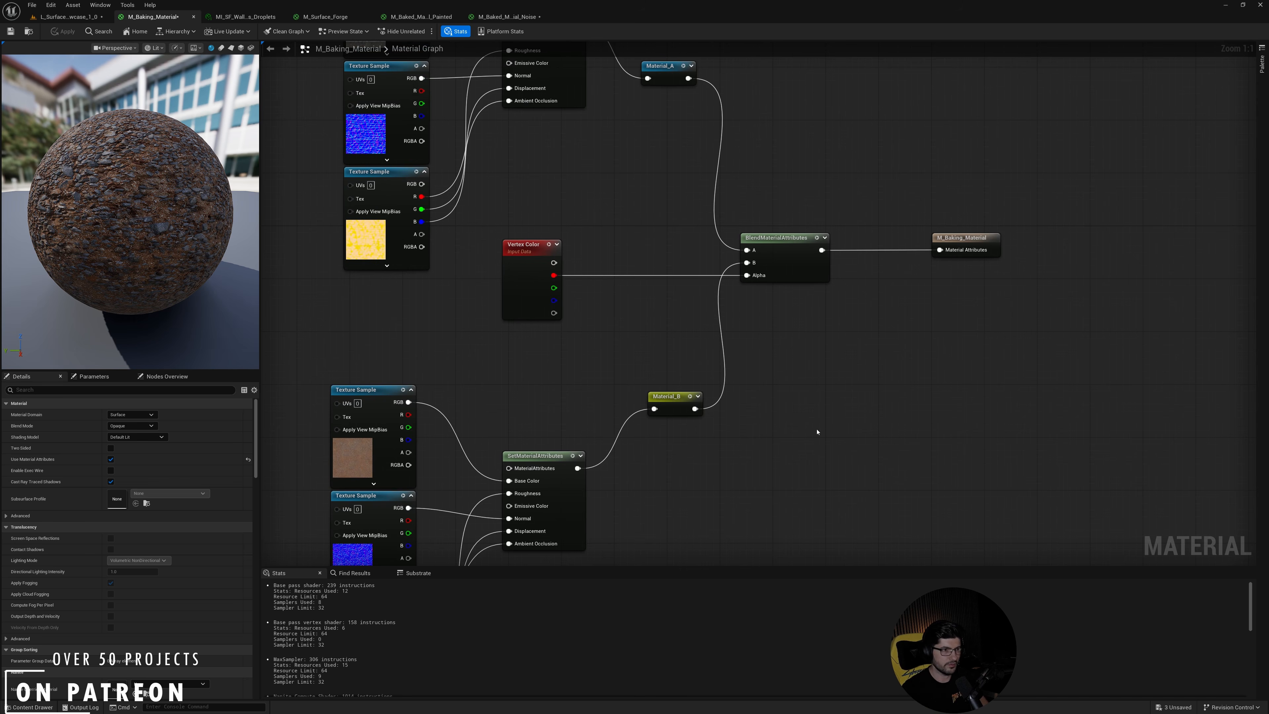
{"action": "right_click_drag", "start_coordinate": [819, 424], "coordinate": [697, 482]}
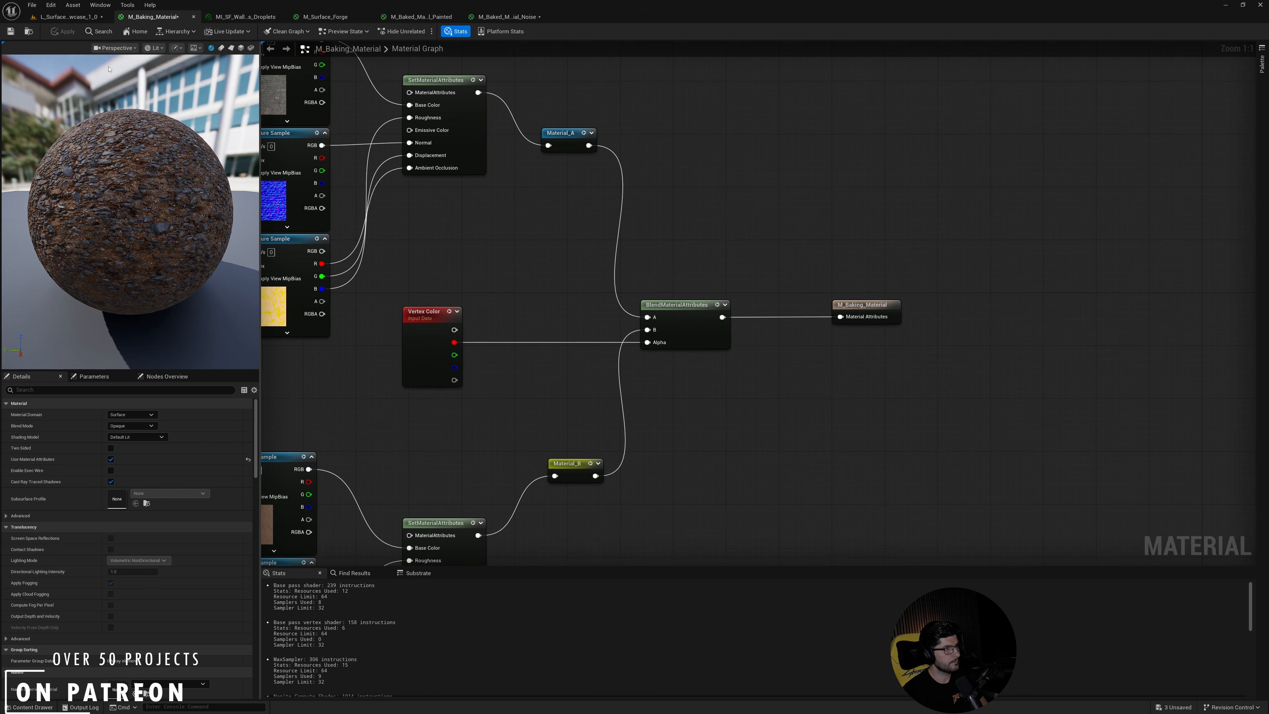
Switch to the showcase level and examine the vertex-painted stone and gravel plane from several angles.
{"action": "left_click", "coordinate": [68, 17]}
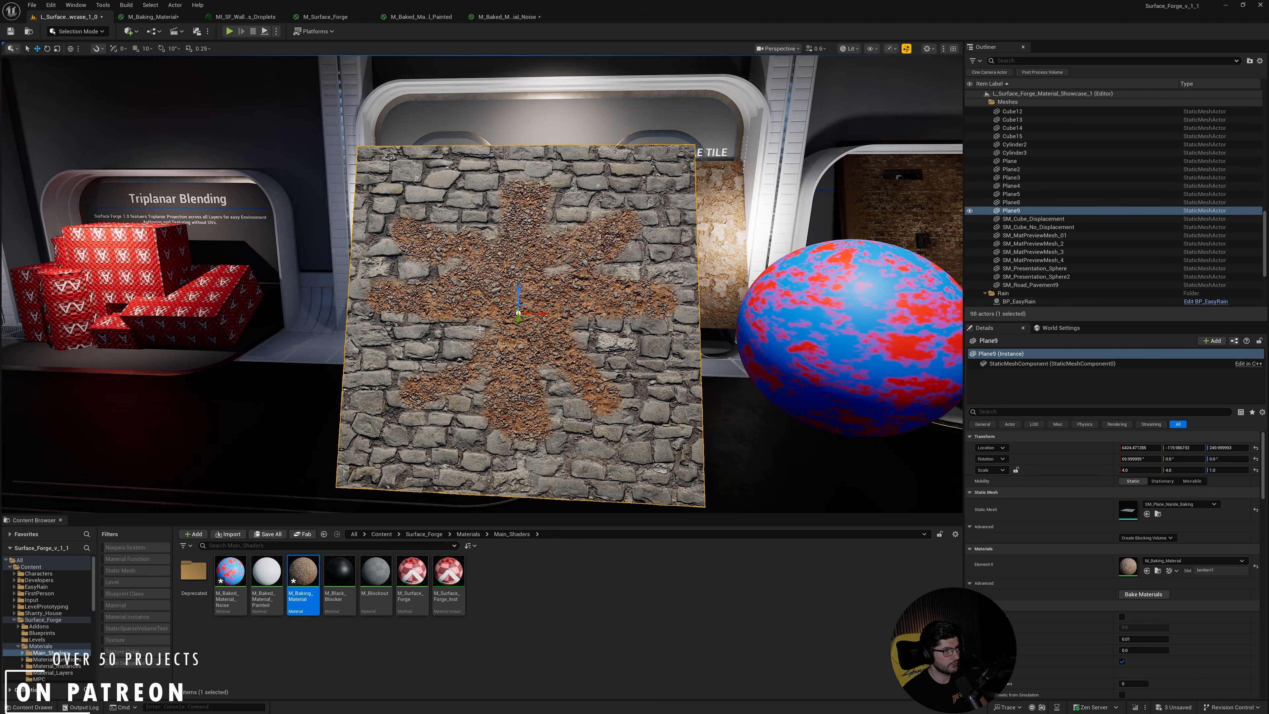
{"action": "key", "text": "w"}
{"action": "right_click_drag", "start_coordinate": [479, 329], "coordinate": [570, 338]}
{"action": "key", "text": "a"}
{"action": "key", "text": "s"}
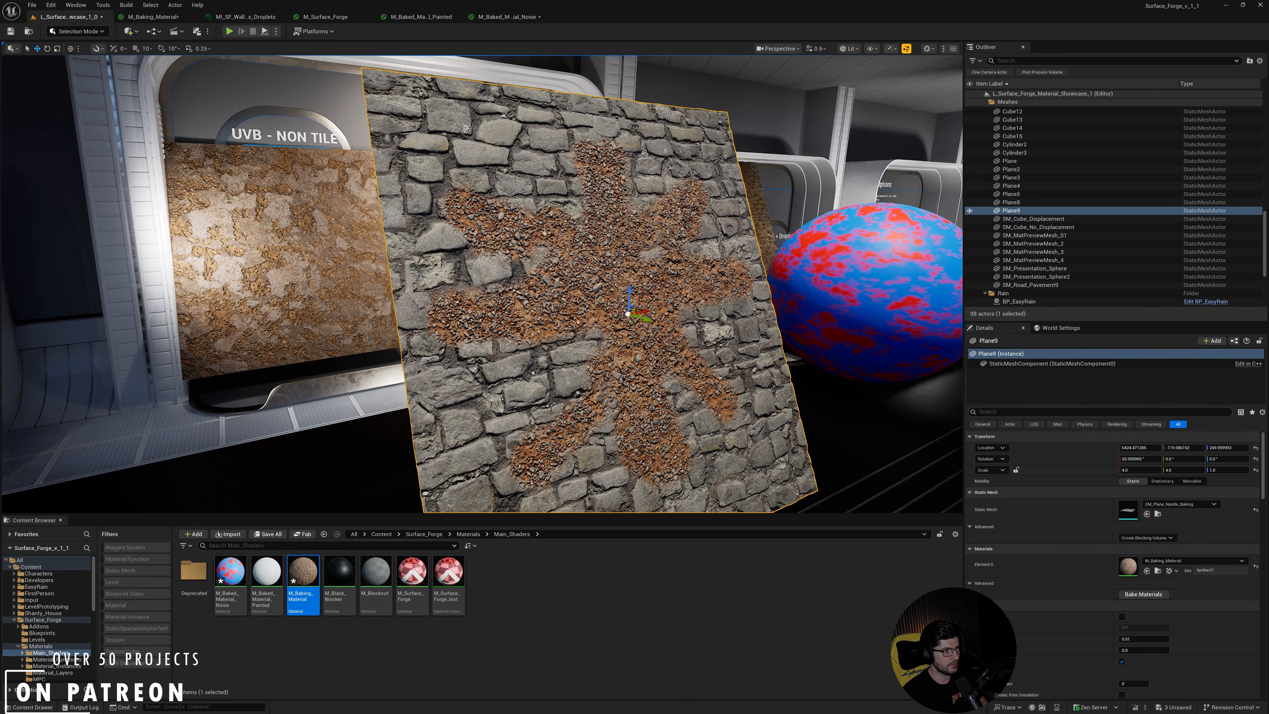
{"action": "key", "text": "s"}
{"action": "right_click_drag", "start_coordinate": [559, 275], "coordinate": [430, 265]}
{"action": "key", "text": "w"}
{"action": "key", "text": "d"}
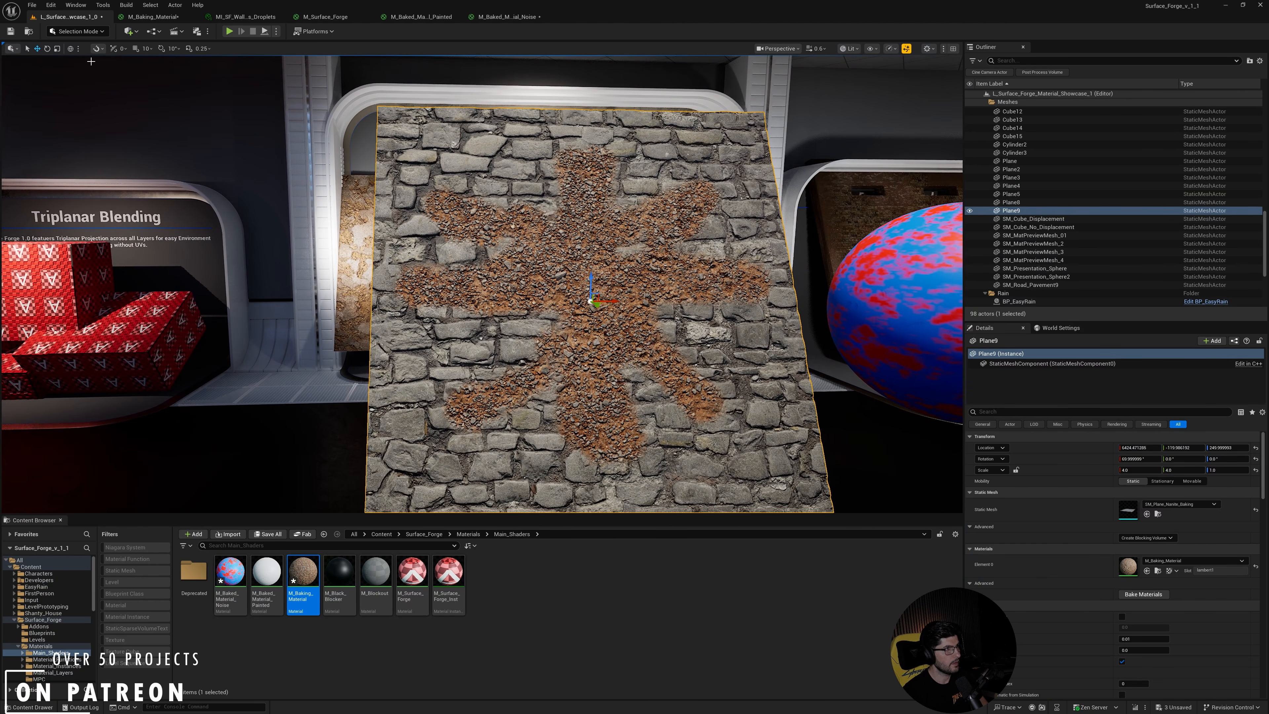
Switch the level editor to Modeling mode and start Paint Vertex Colors on the selected plane.
{"action": "left_click", "coordinate": [90, 33]}
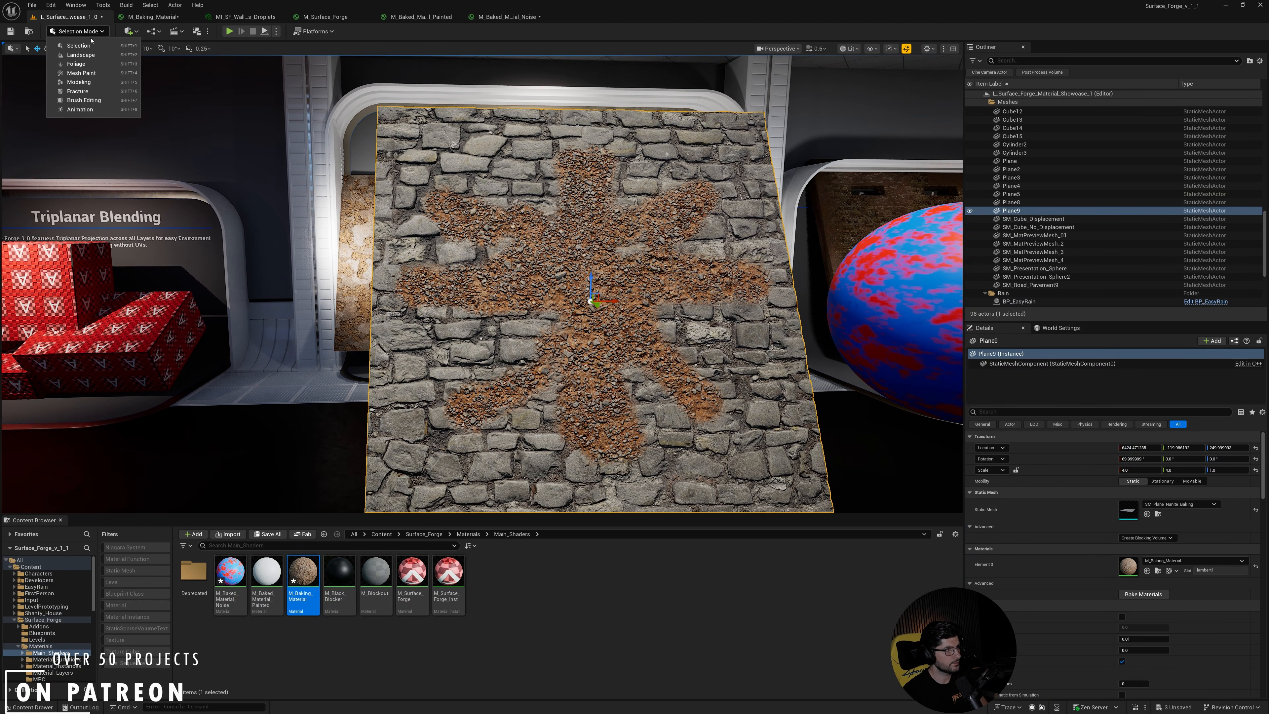
{"action": "left_click", "coordinate": [86, 82]}
{"action": "left_click", "coordinate": [15, 301]}
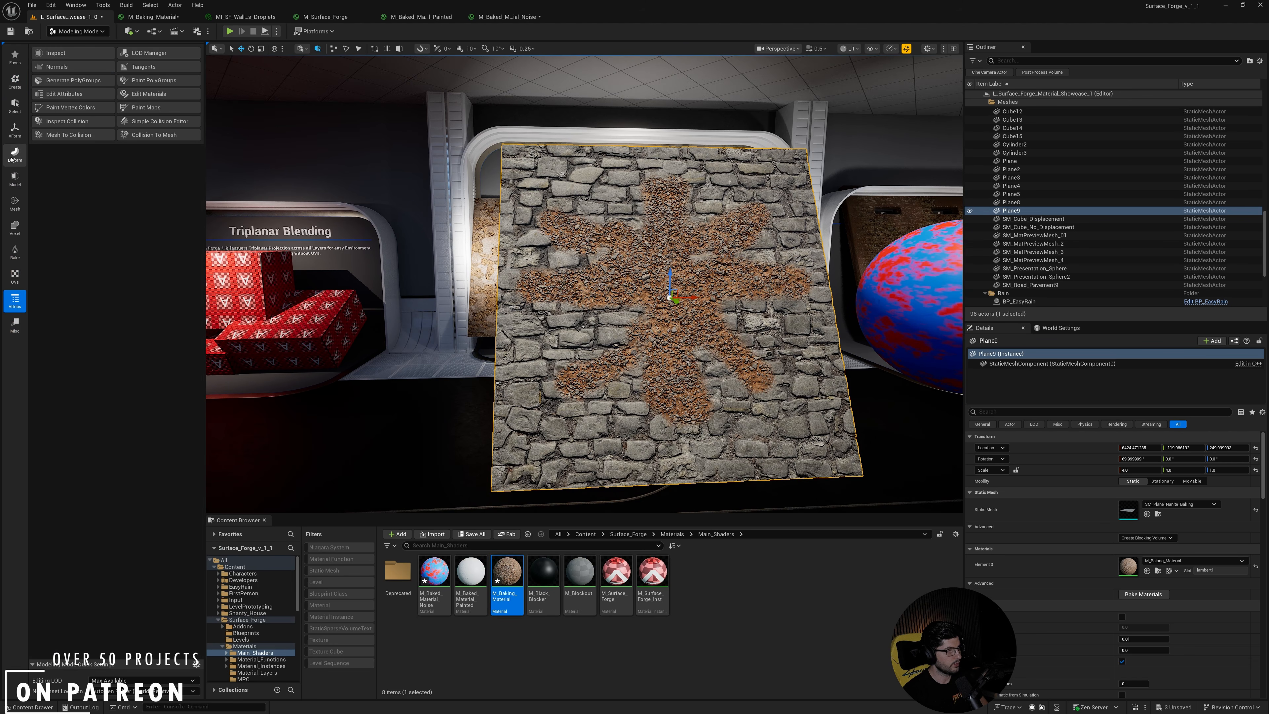
{"action": "left_click", "coordinate": [70, 109]}
{"action": "key", "text": "f"}
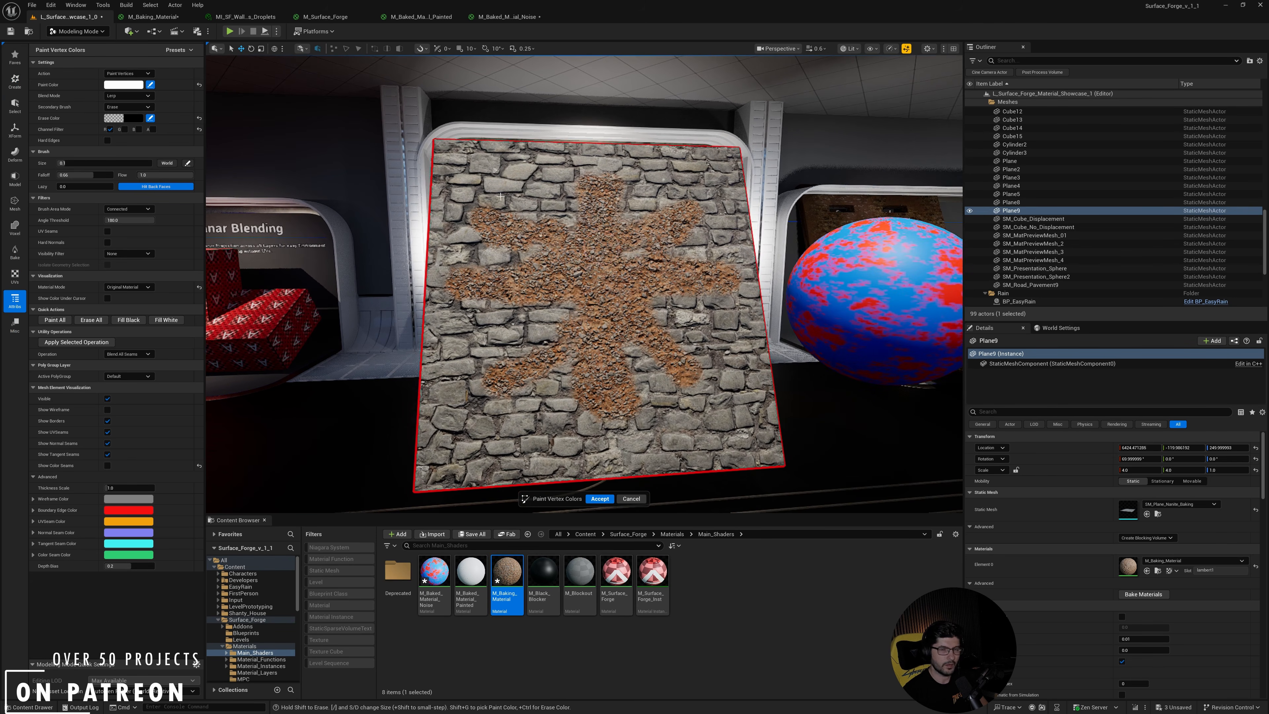
Add the green and blue channels to the Channel Filter, fill the plane's vertex colors with white, and accept.
{"action": "left_click", "coordinate": [124, 129]}
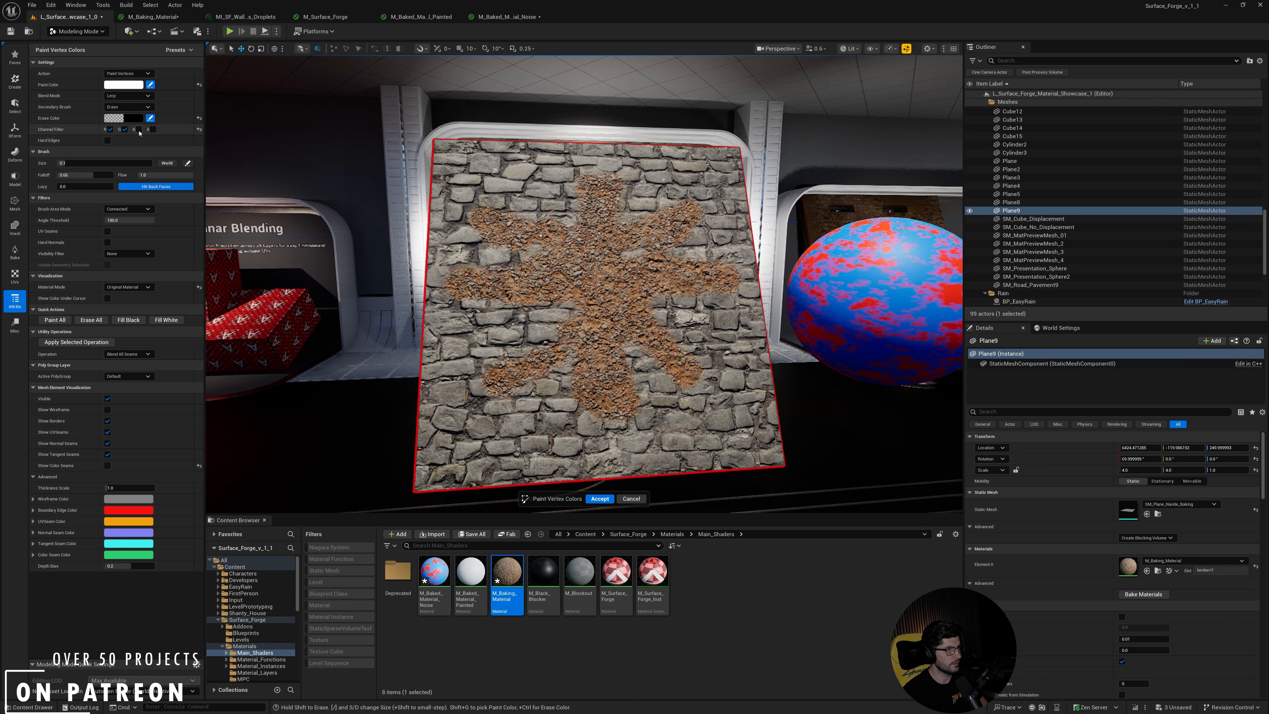
{"action": "left_click", "coordinate": [139, 130]}
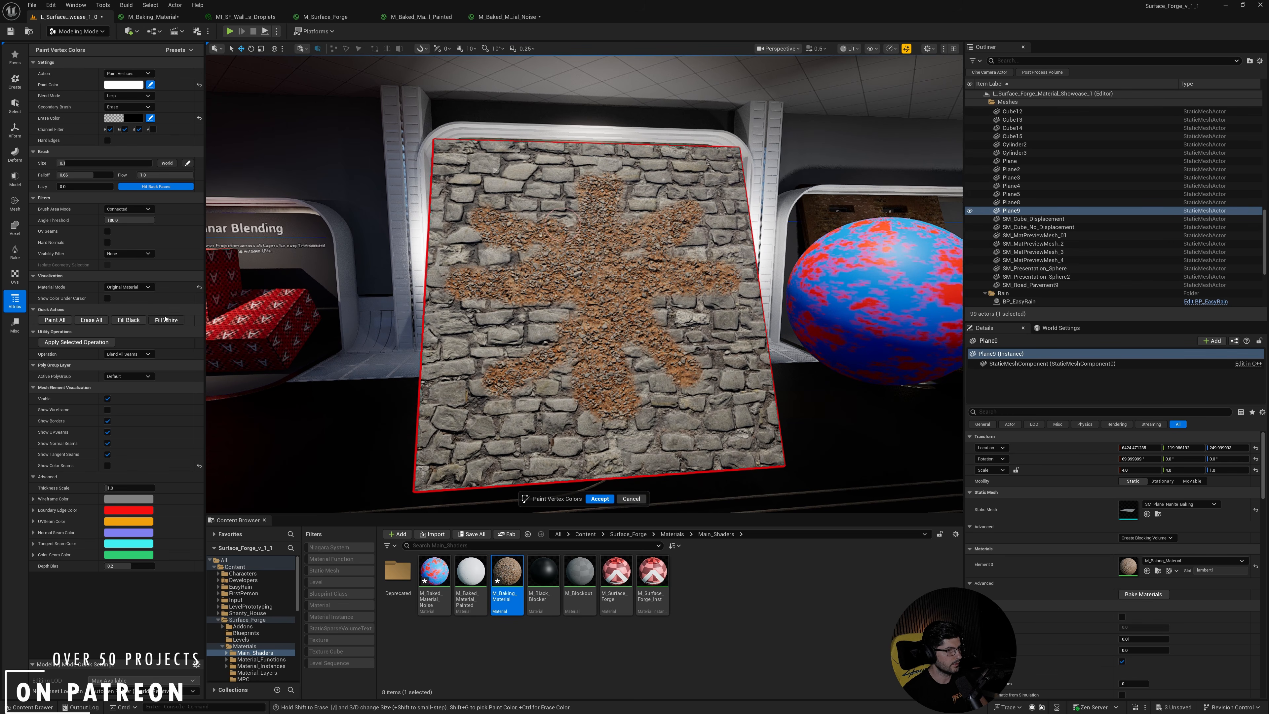
{"action": "left_click", "coordinate": [166, 320]}
{"action": "key", "text": "f"}
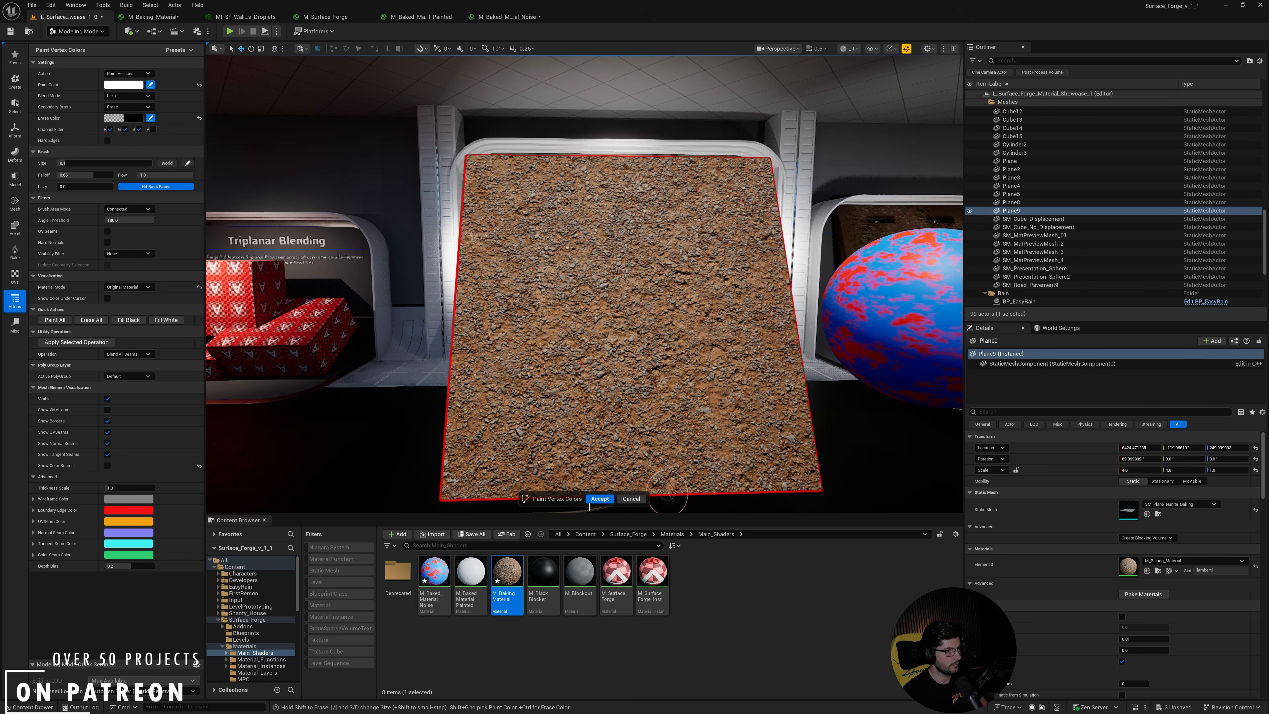
{"action": "left_click", "coordinate": [599, 499]}
{"action": "right_click_drag", "start_coordinate": [598, 499], "coordinate": [690, 499]}
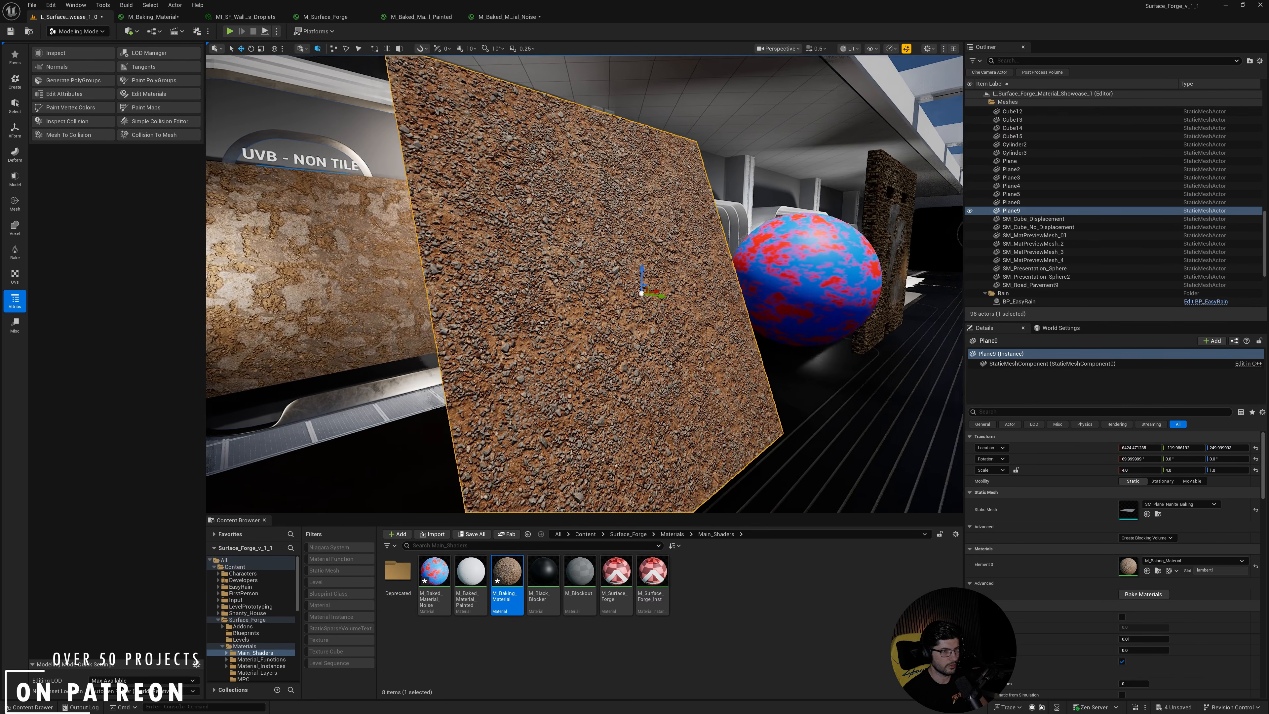
{"action": "mouse_move", "coordinate": [436, 287]}
{"action": "right_mouse_down"}
{"action": "mouse_move", "coordinate": [379, 288]}
{"action": "mouse_move", "coordinate": [375, 272]}
{"action": "mouse_move", "coordinate": [437, 288]}
{"action": "right_mouse_up"}
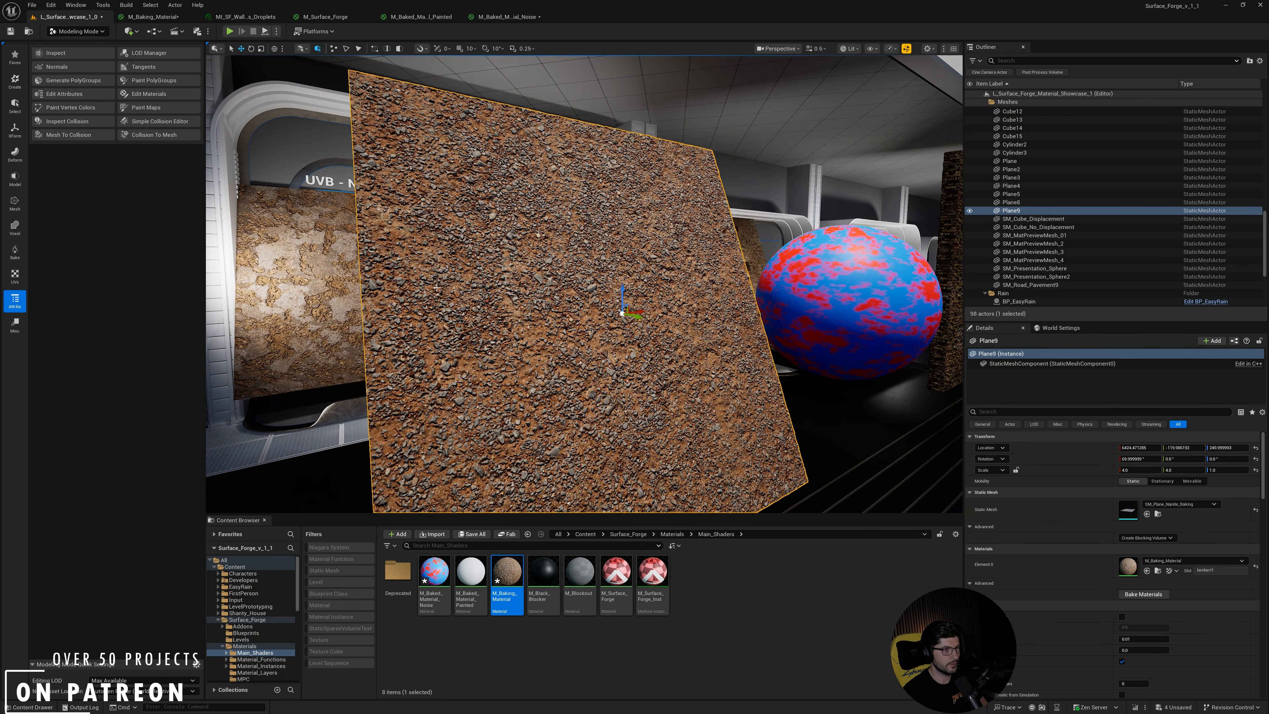
{"action": "right_click_drag", "start_coordinate": [523, 316], "coordinate": [488, 329]}
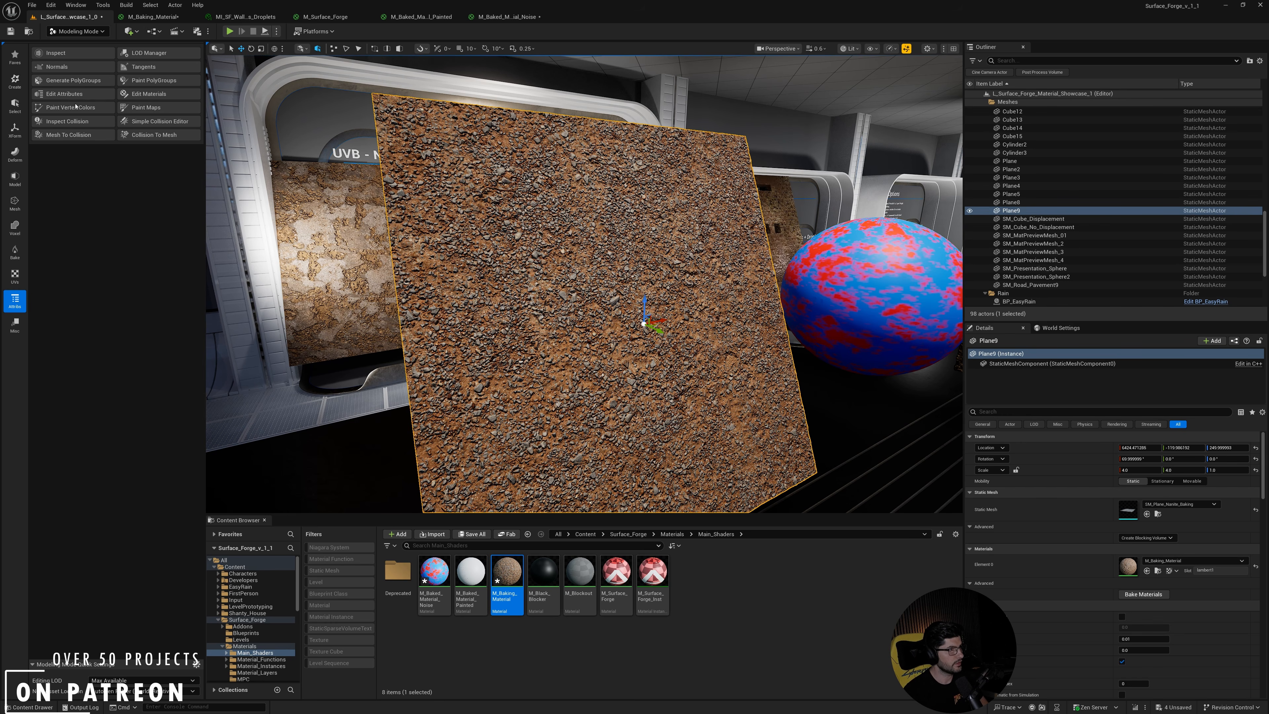
Restart Paint Vertex Colors on the plane and erase all of its vertex colors.
{"action": "left_click", "coordinate": [75, 106]}
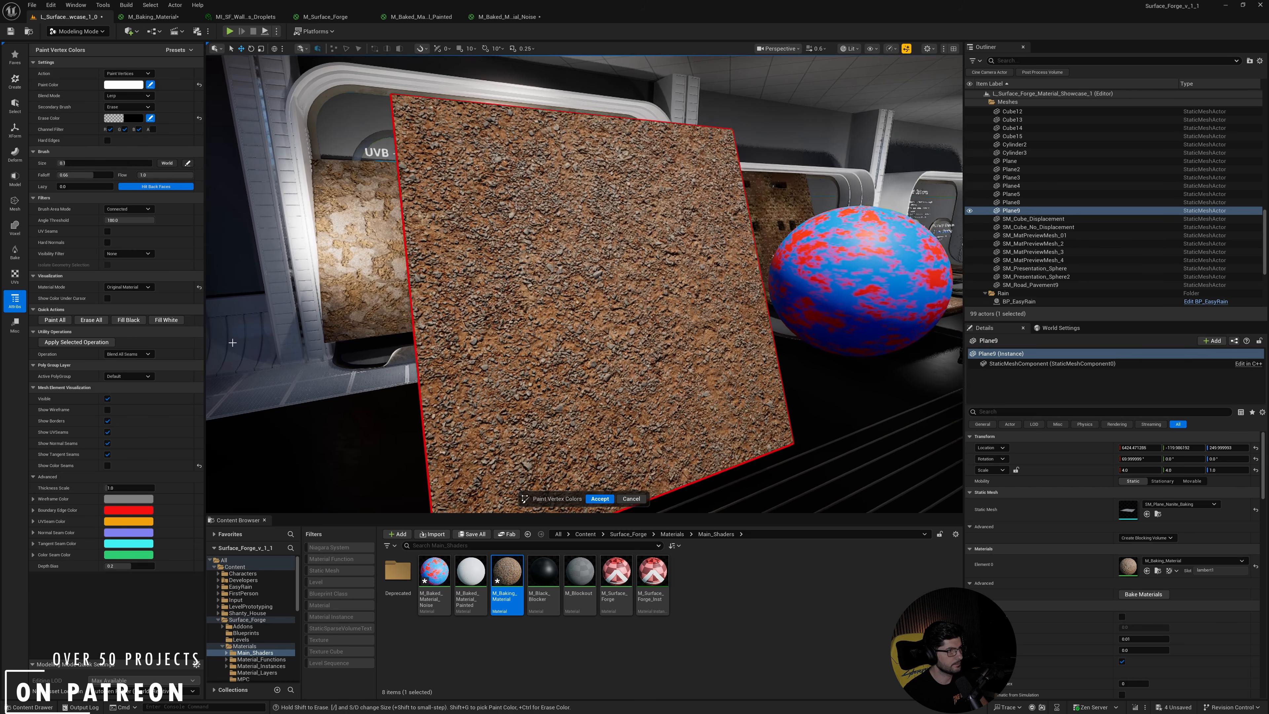
{"action": "right_click_drag", "start_coordinate": [233, 342], "coordinate": [209, 342]}
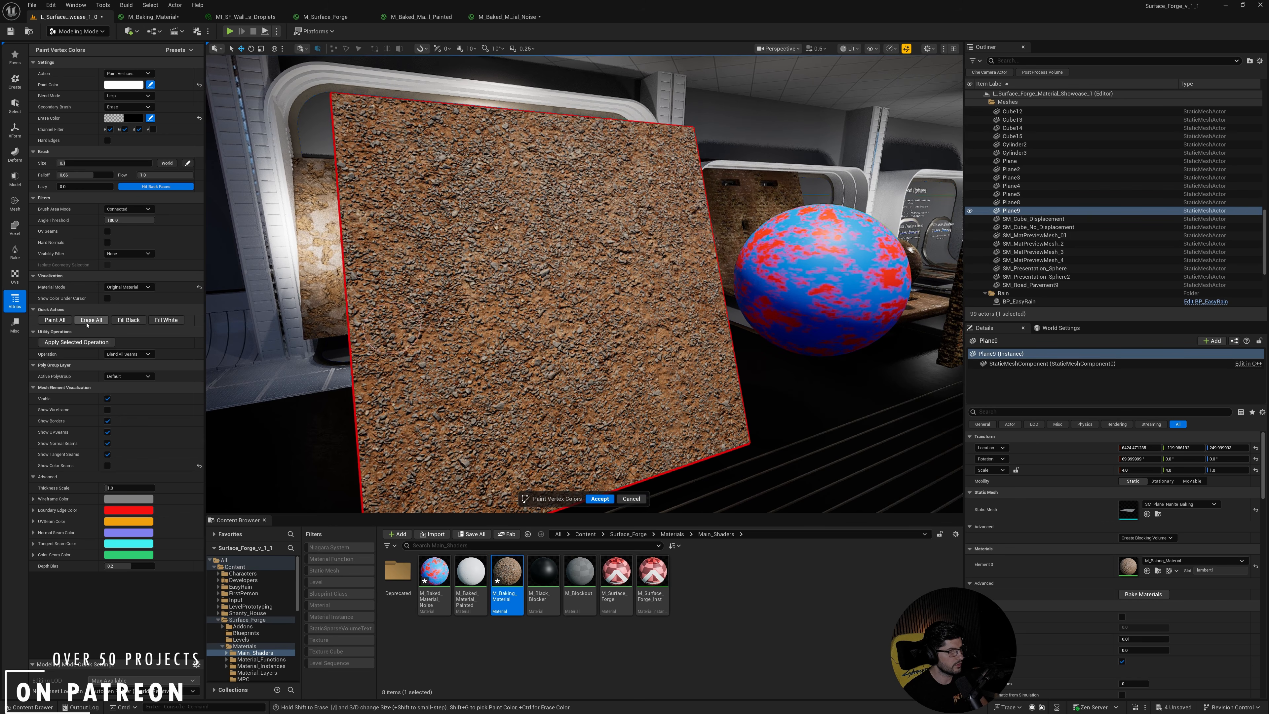
{"action": "left_click", "coordinate": [90, 320]}
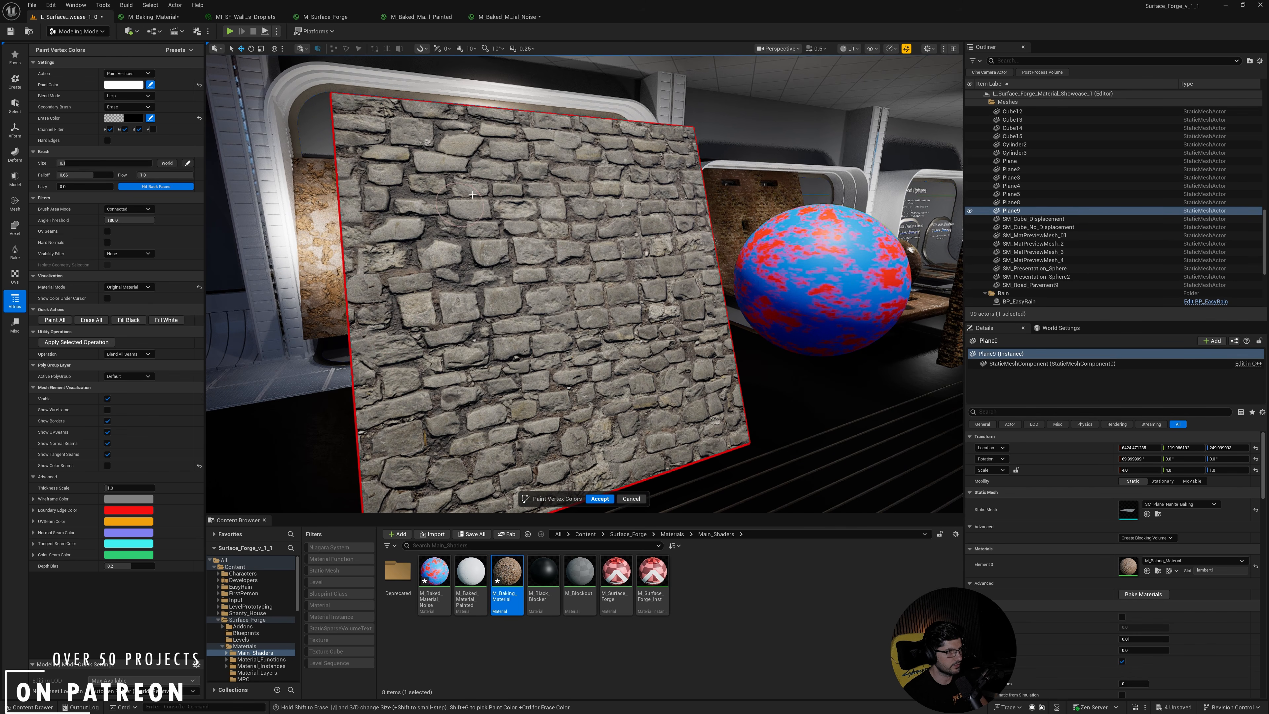
Reset the paint and erase colors to their defaults, and briefly display the plane's color seams.
{"action": "right_click_drag", "start_coordinate": [492, 267], "coordinate": [447, 232]}
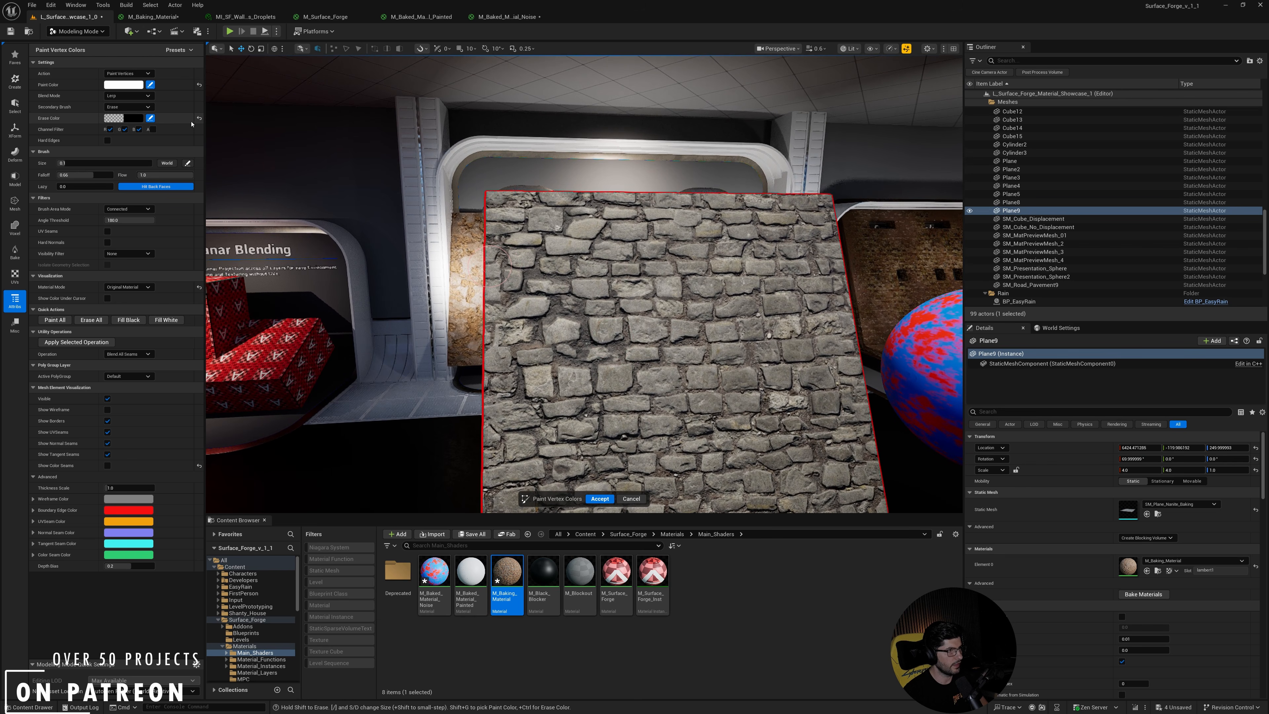
{"action": "left_click", "coordinate": [199, 84]}
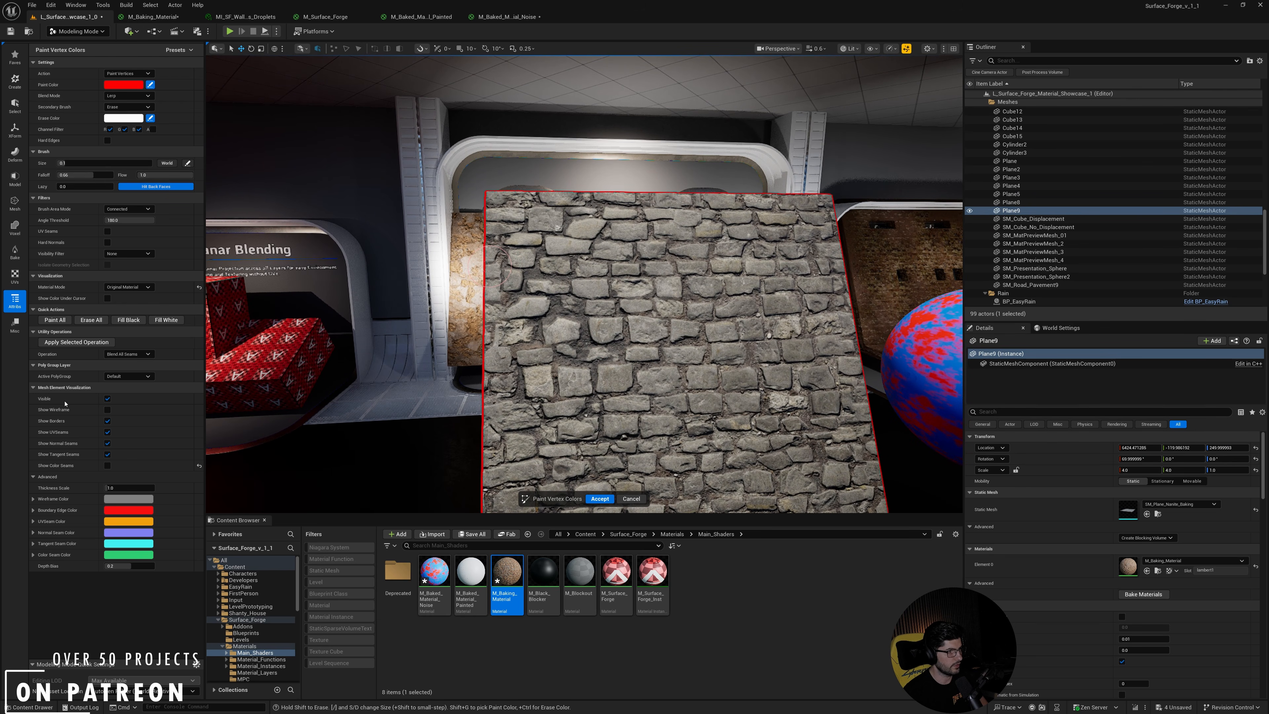
{"action": "left_click", "coordinate": [107, 465]}
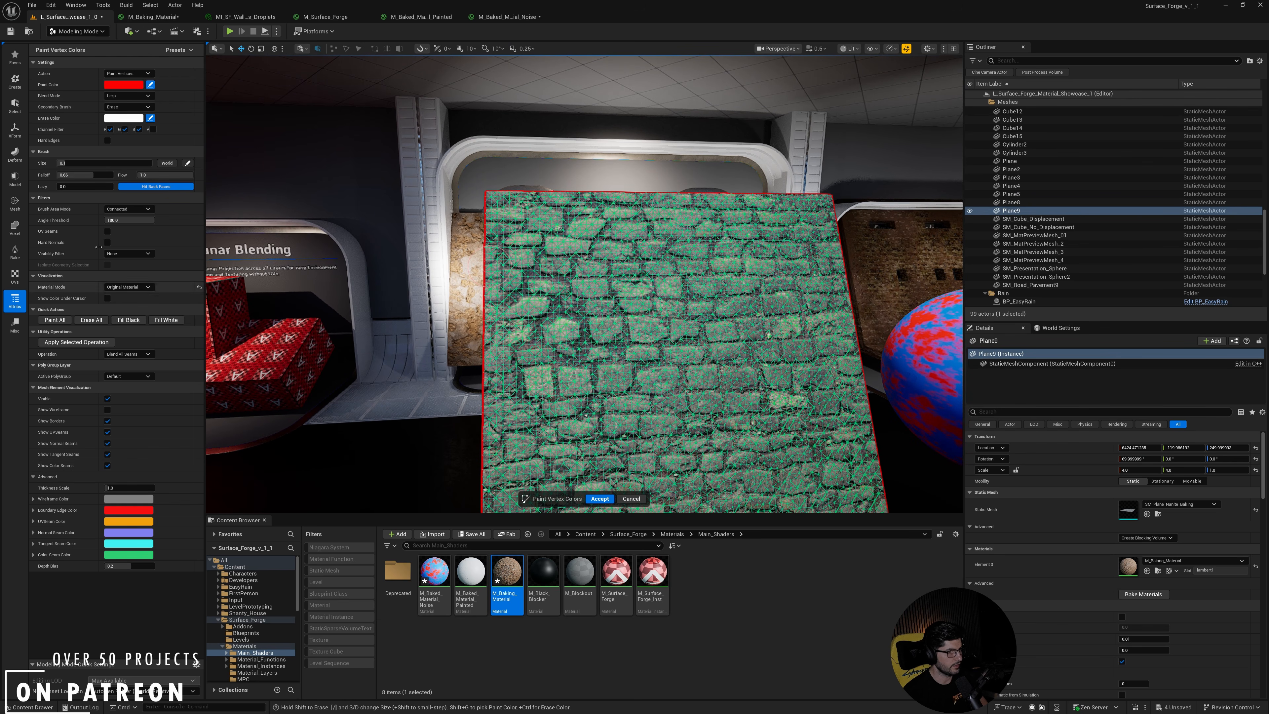
{"action": "right_click_drag", "start_coordinate": [432, 384], "coordinate": [465, 380]}
{"action": "left_click", "coordinate": [107, 466]}
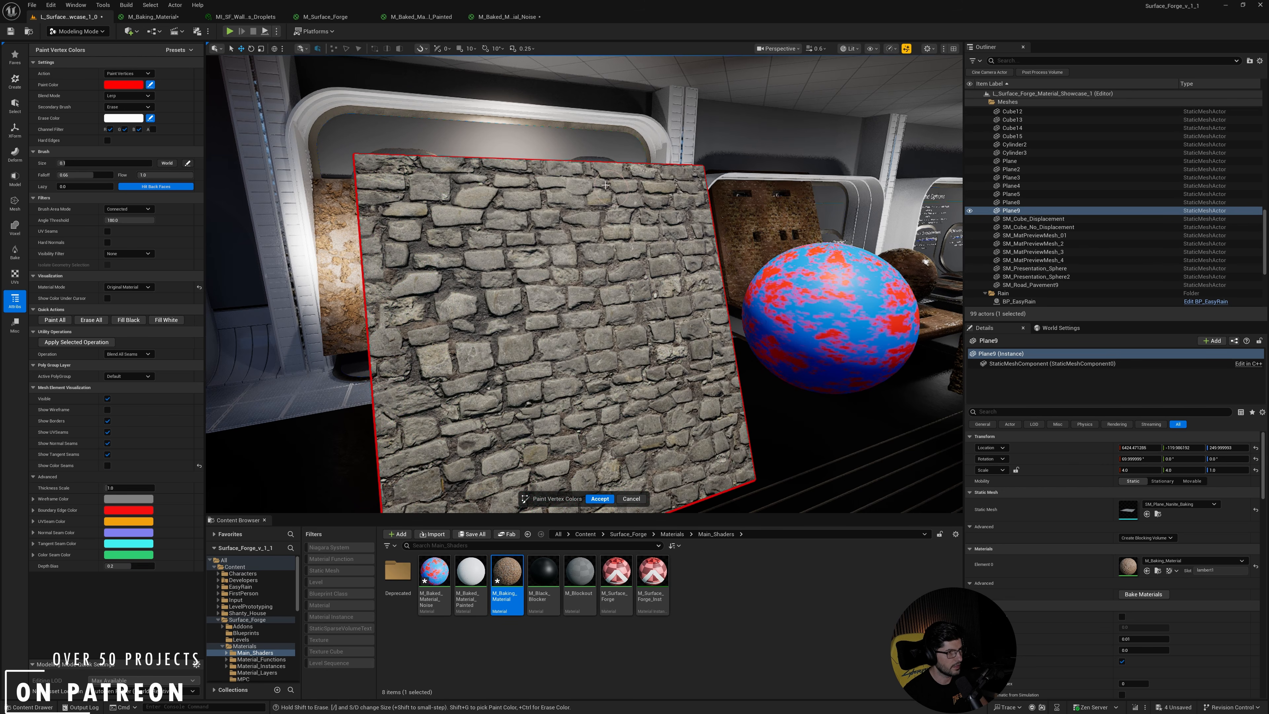
{"action": "right_click_drag", "start_coordinate": [523, 229], "coordinate": [529, 193]}
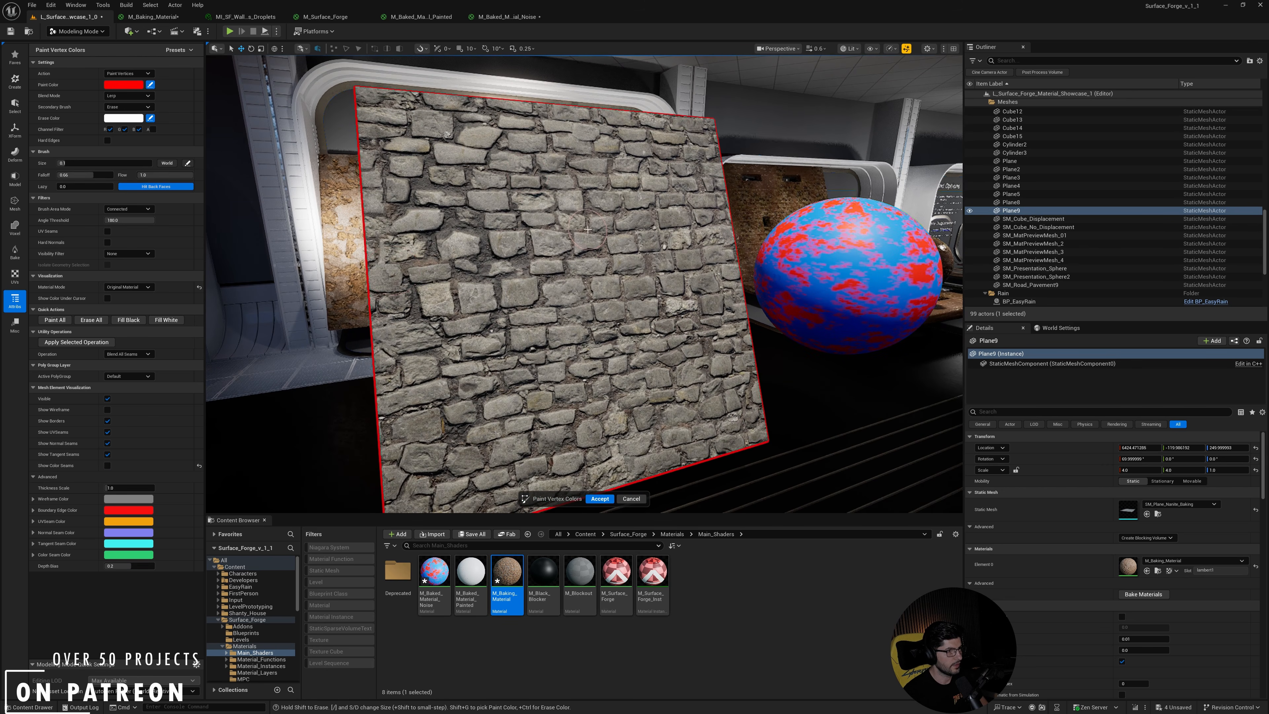
Fill all of the plane's vertex colors with white.
{"action": "right_click_drag", "start_coordinate": [594, 240], "coordinate": [600, 193]}
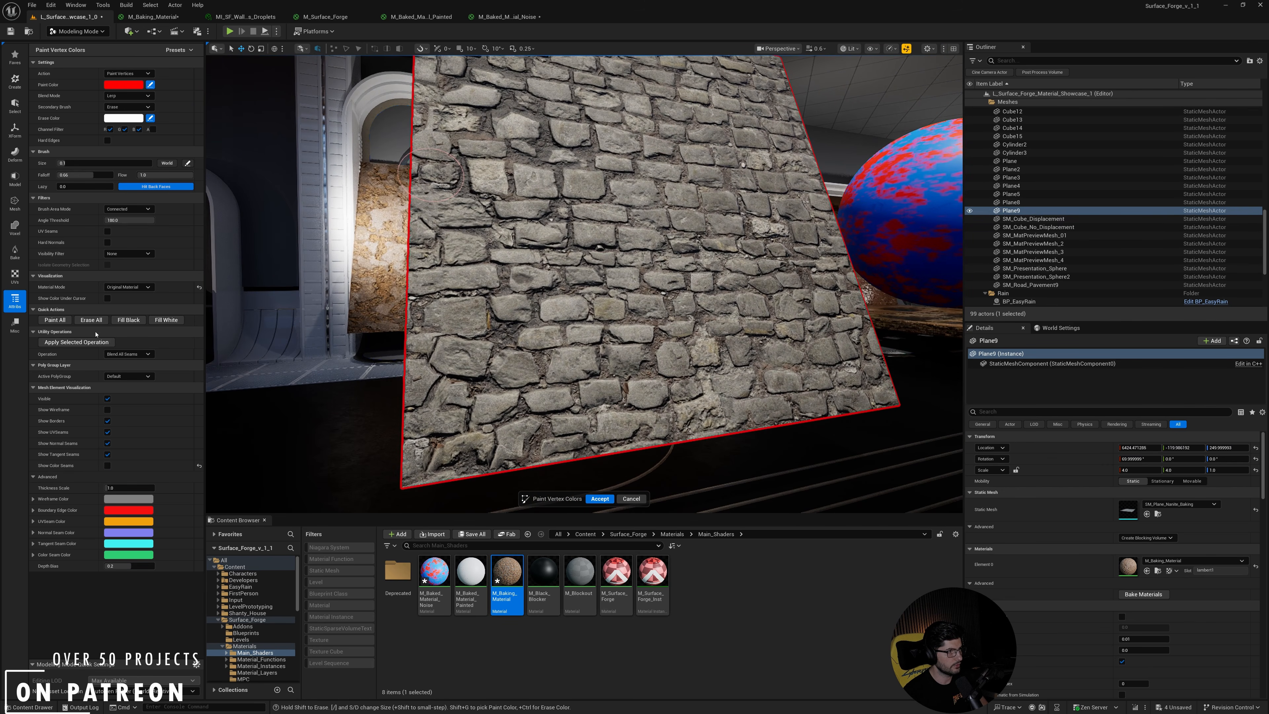
{"action": "left_click", "coordinate": [152, 323]}
{"action": "right_click_drag", "start_coordinate": [527, 225], "coordinate": [532, 248]}
Examine how the Vertex Color node's red channel drives the blend alpha between Material_A and Material_B in M_Baking_Material.
{"action": "left_click", "coordinate": [153, 17]}
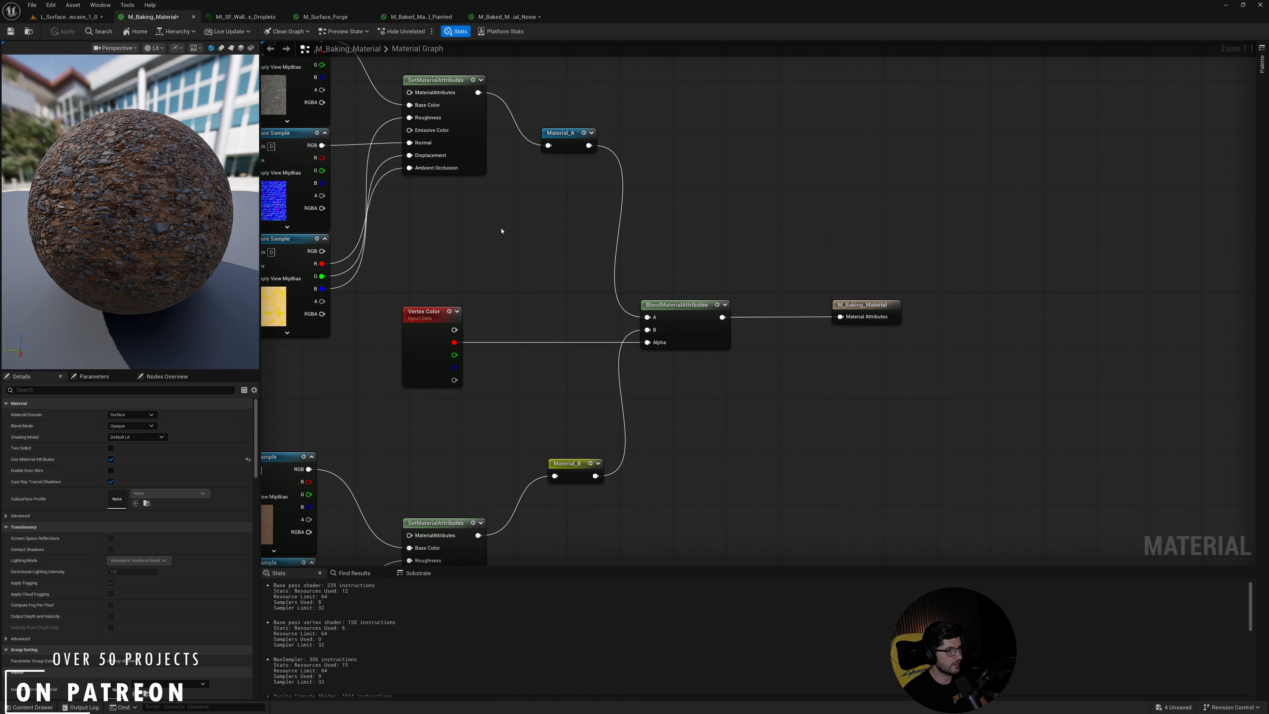
{"action": "right_click_drag", "start_coordinate": [616, 446], "coordinate": [887, 197]}
{"action": "right_click_drag", "start_coordinate": [736, 192], "coordinate": [574, 427]}
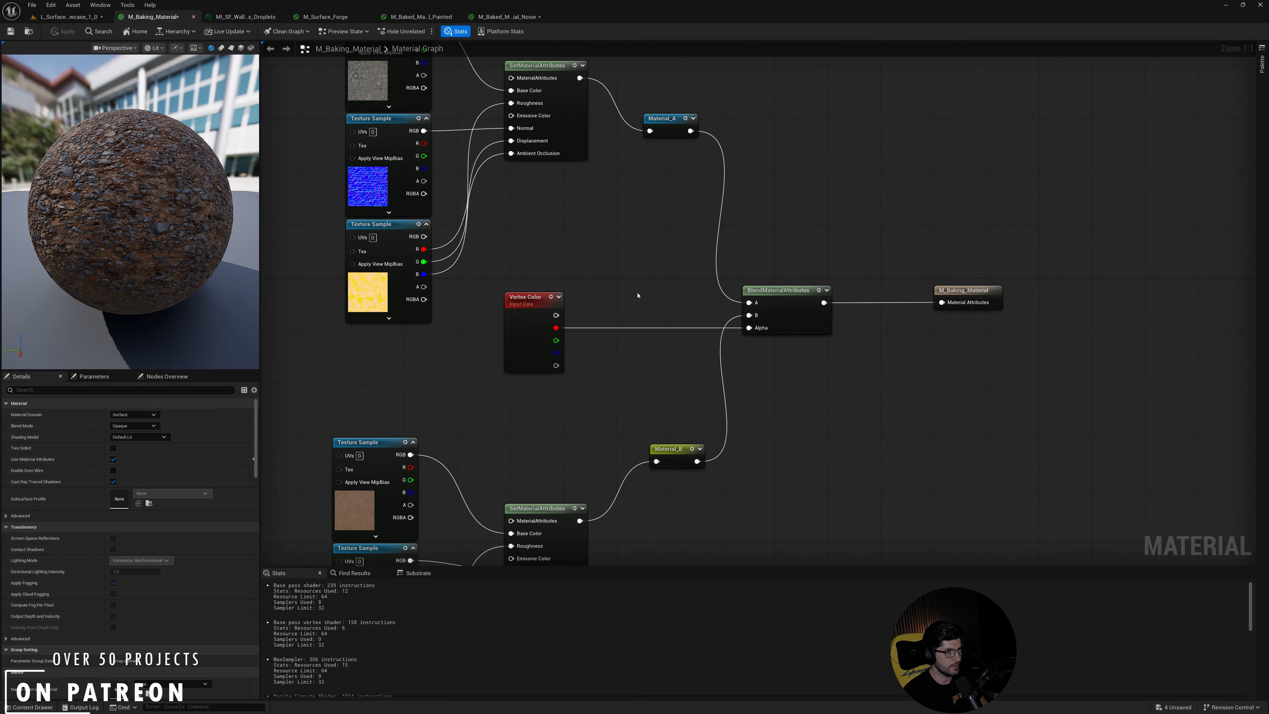
{"action": "left_click", "coordinate": [813, 285]}
{"action": "left_click", "coordinate": [743, 283]}
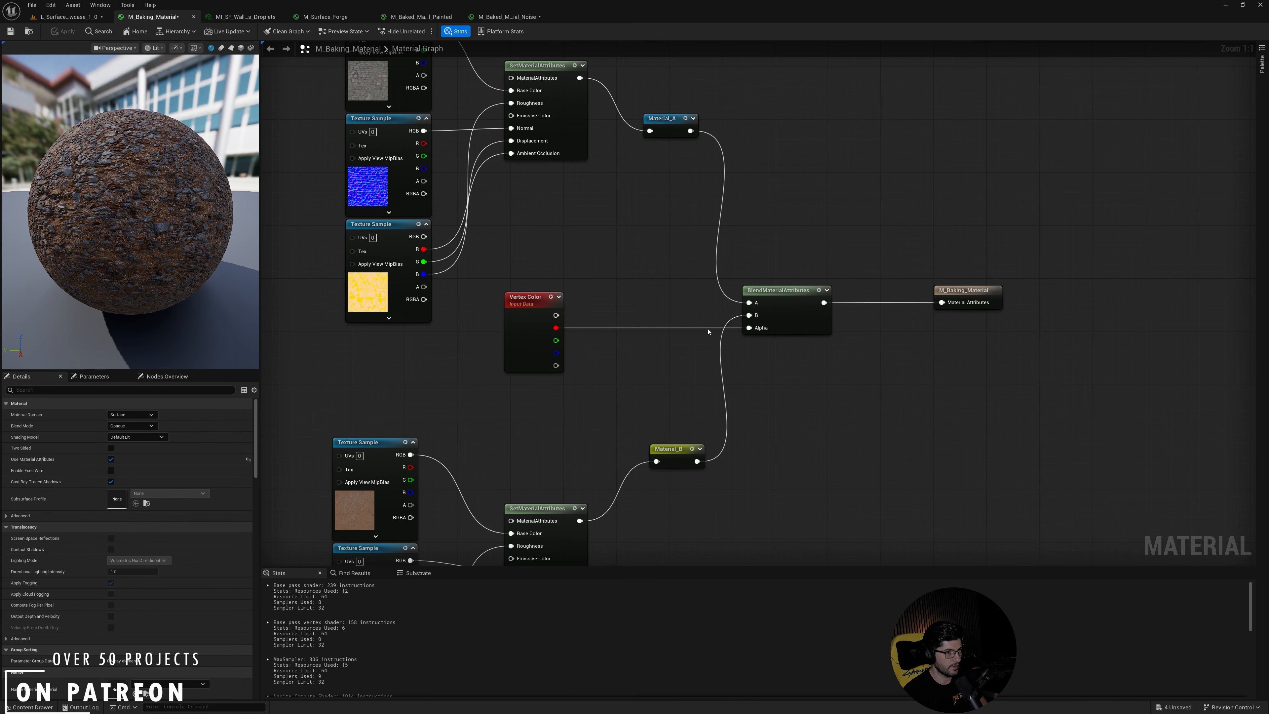
{"action": "left_click_drag", "start_coordinate": [613, 274], "coordinate": [488, 413]}
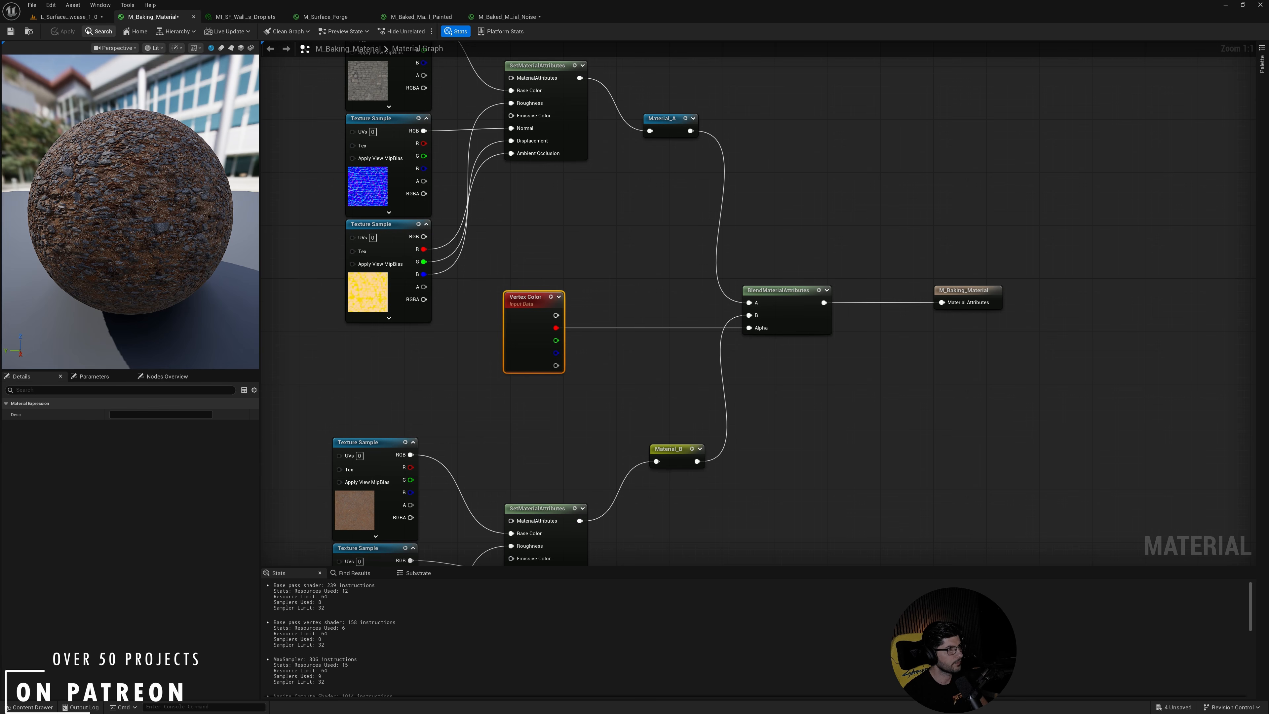
Back in the level, set the erase color to black with zero alpha and erase all of the plane's vertex colors.
{"action": "left_click", "coordinate": [65, 17]}
{"action": "right_click_drag", "start_coordinate": [543, 251], "coordinate": [512, 245]}
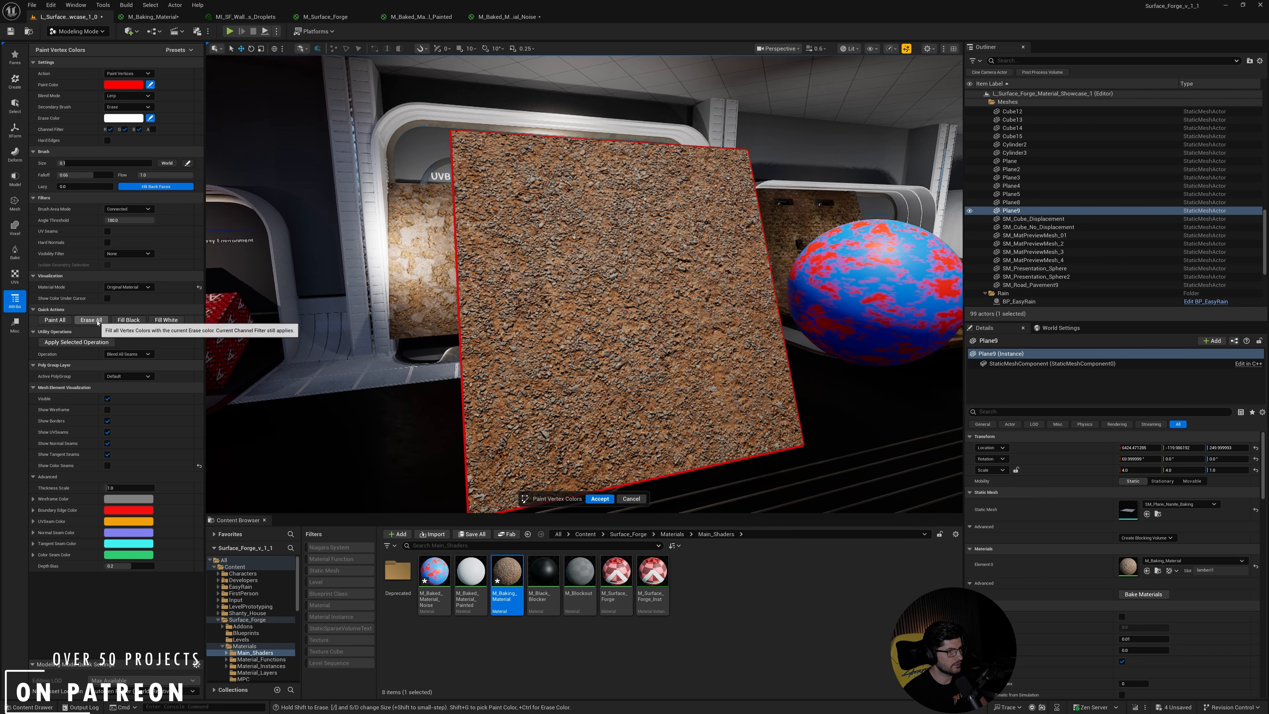
{"action": "left_click", "coordinate": [97, 321]}
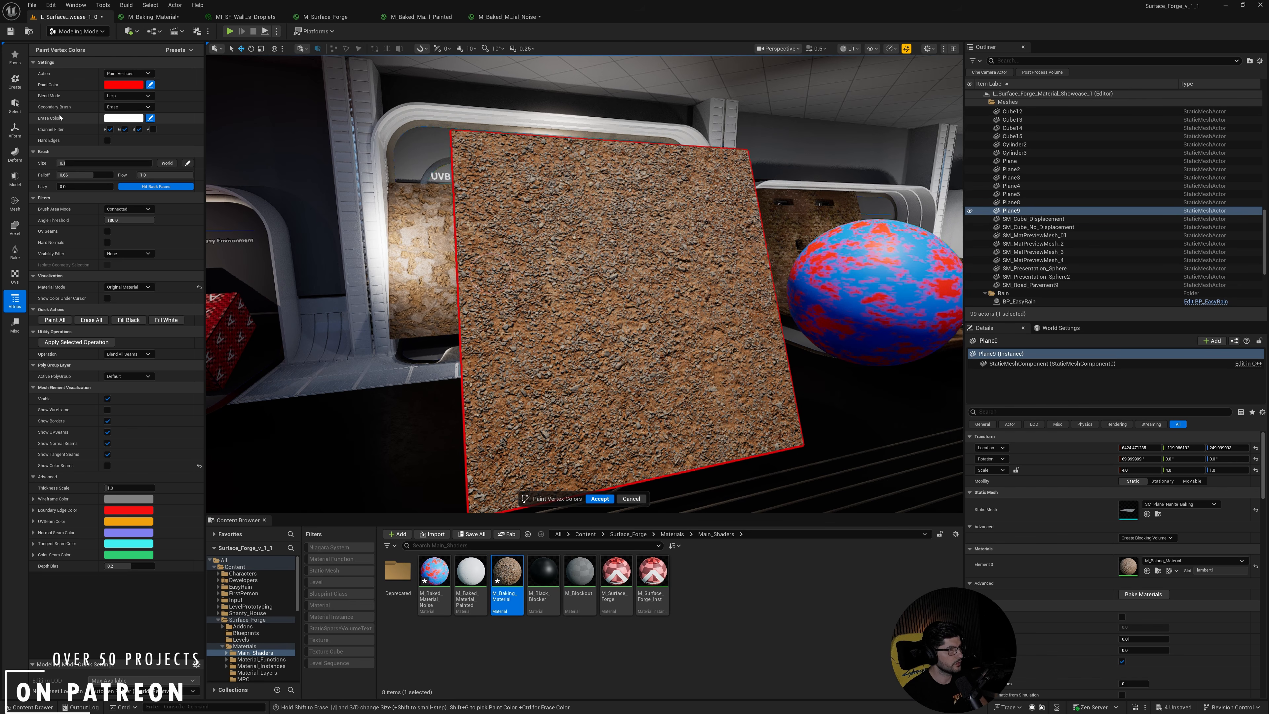
{"action": "left_click", "coordinate": [116, 120]}
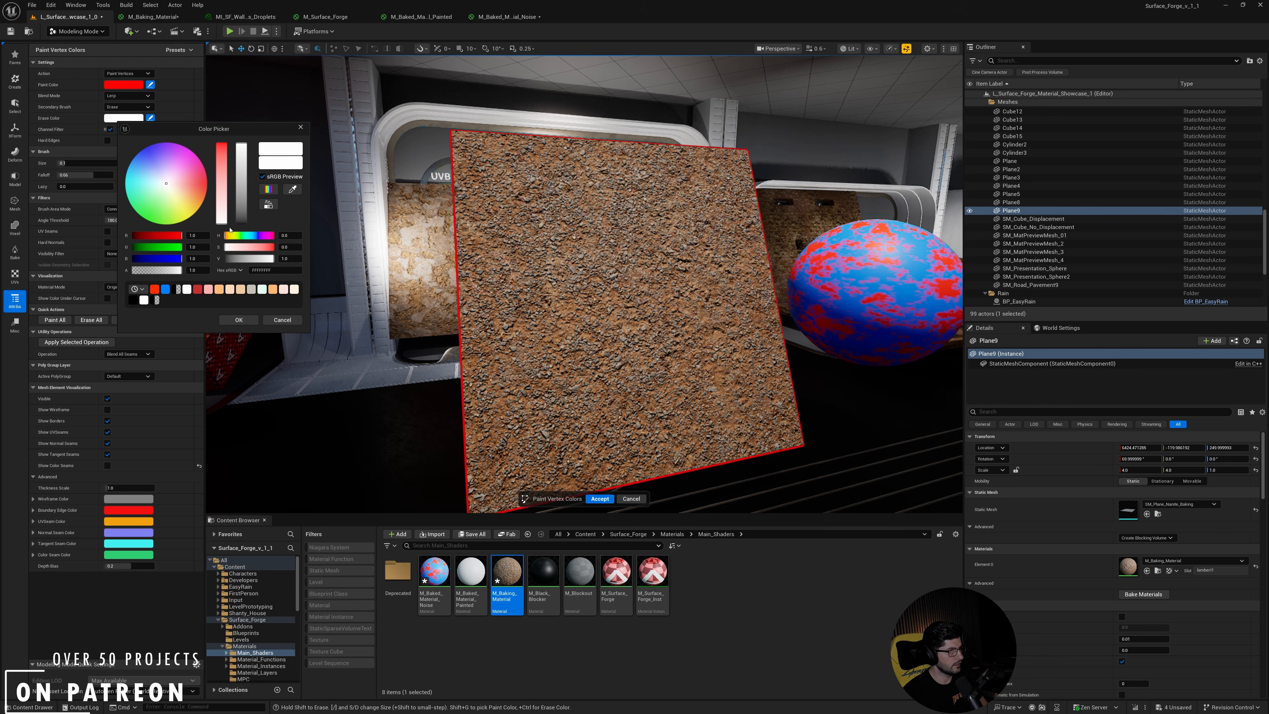
{"action": "mouse_move", "coordinate": [244, 163]}
{"action": "left_mouse_down"}
{"action": "mouse_move", "coordinate": [216, 291]}
{"action": "mouse_move", "coordinate": [125, 271]}
{"action": "left_mouse_up"}
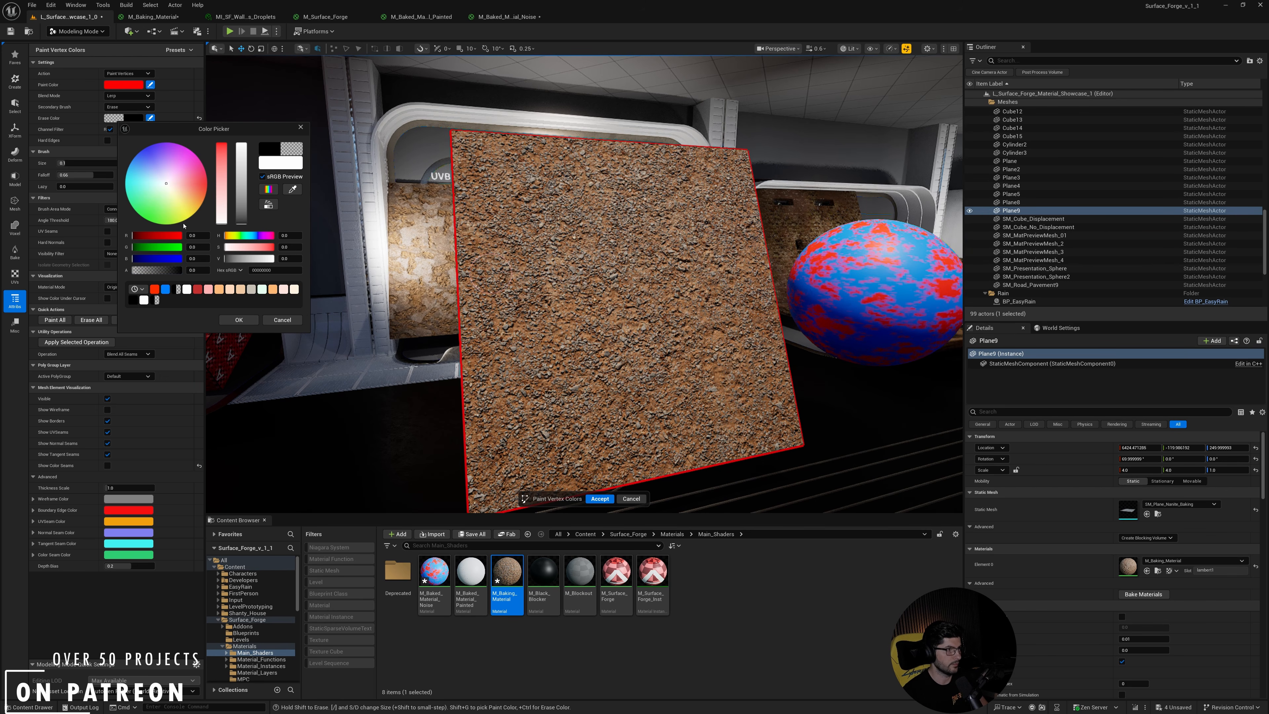
{"action": "left_click", "coordinate": [259, 320]}
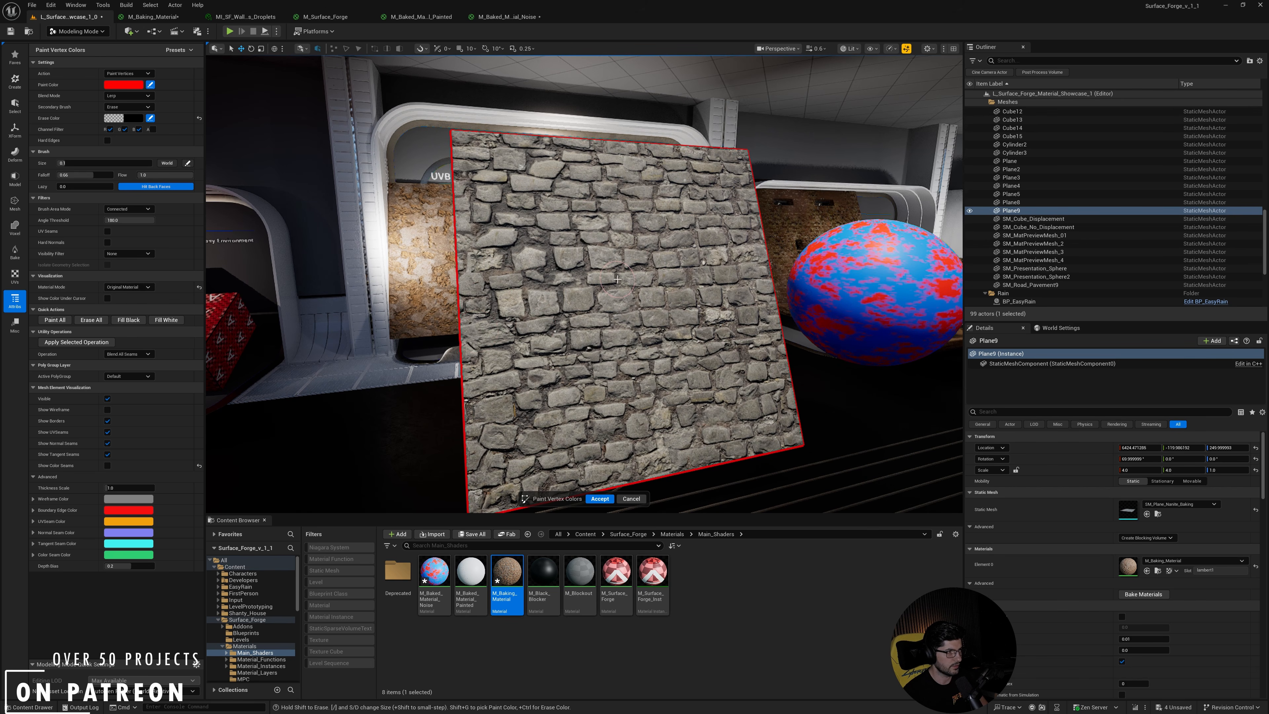
Display the plane as Lit Vertex Color, test a white fill, and erase everything with the Channel Filter limited to red.
{"action": "left_click", "coordinate": [127, 287]}
{"action": "left_click", "coordinate": [127, 303]}
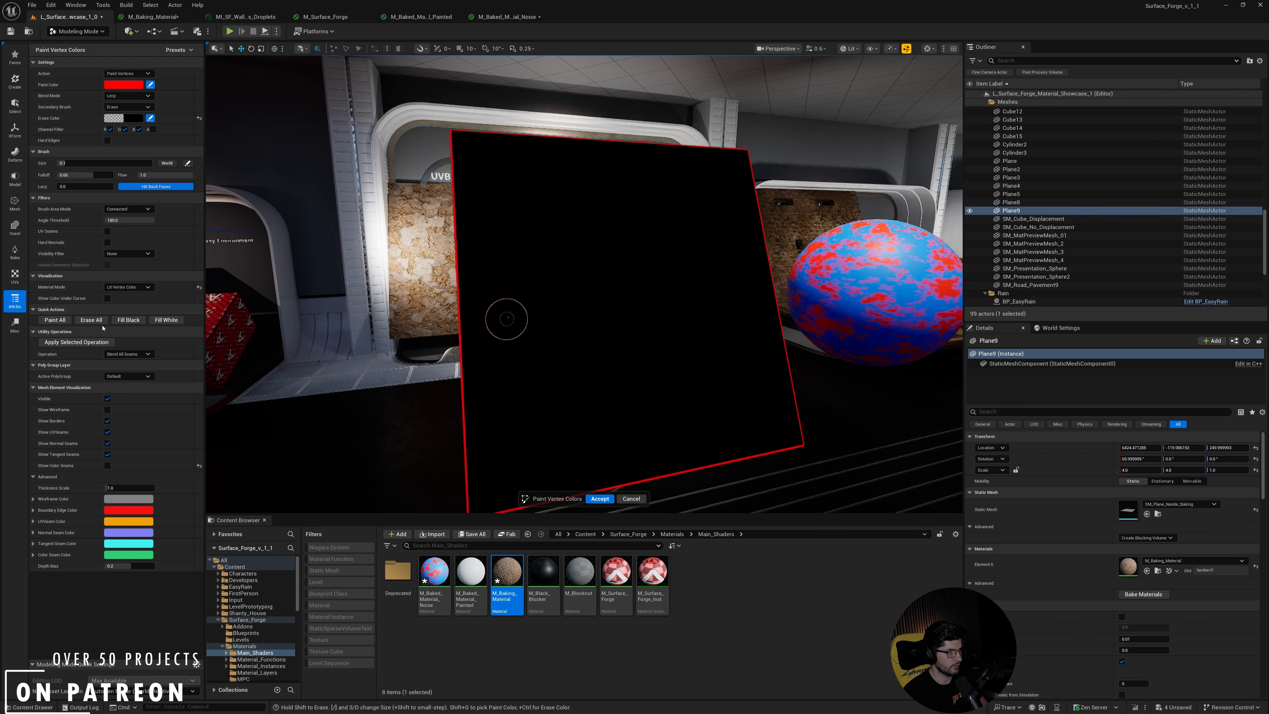
{"action": "left_click", "coordinate": [166, 320]}
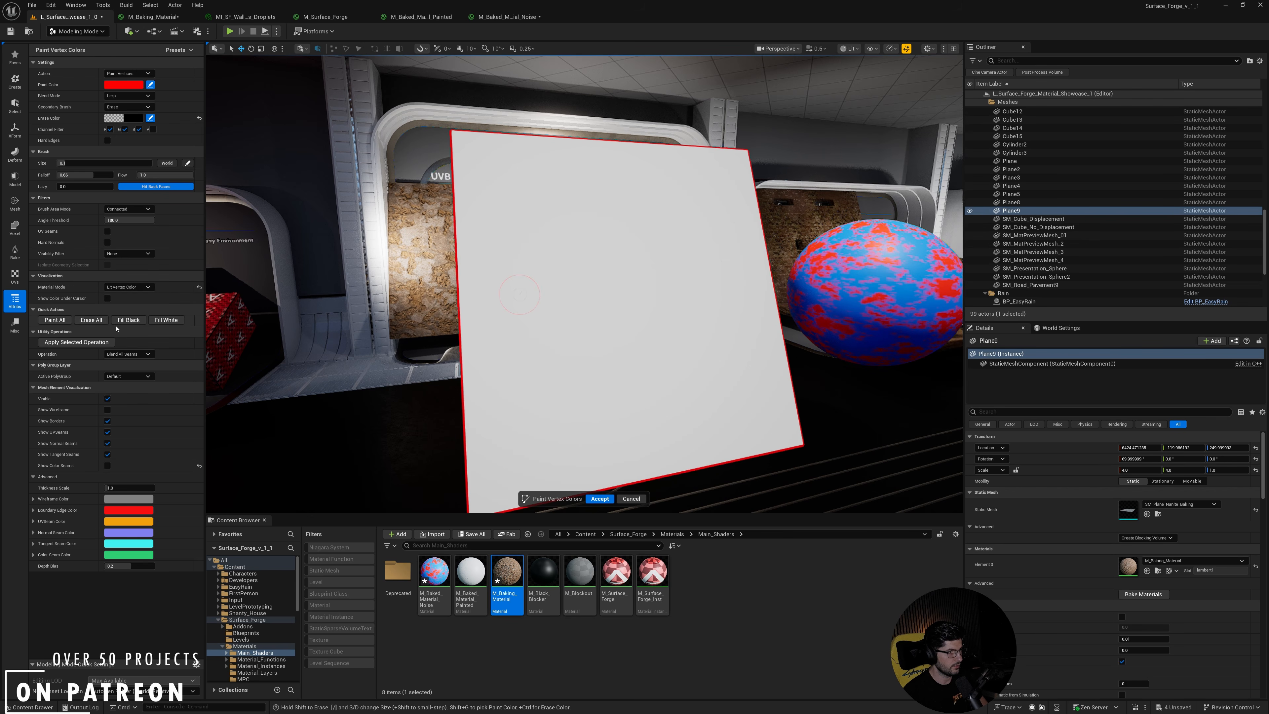
{"action": "left_click", "coordinate": [102, 323]}
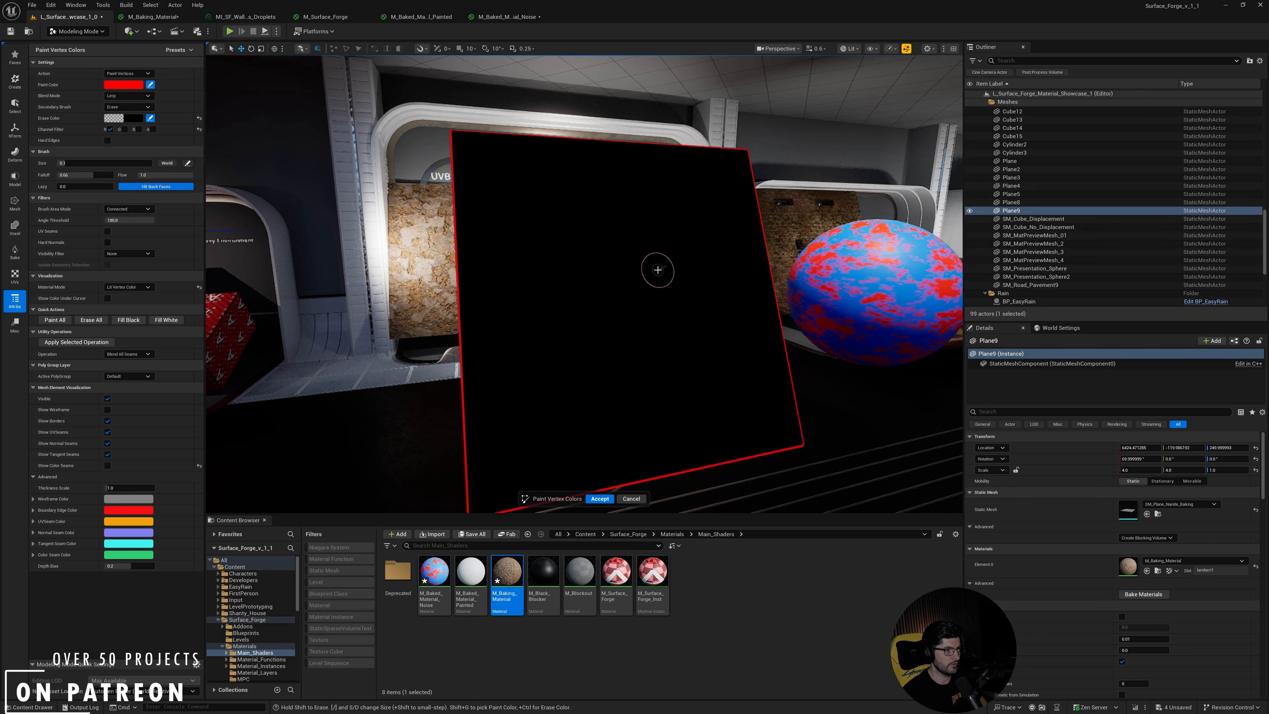
Set the paint color to white, paint a looping e-shaped stroke across the plane, and accept the vertex colors.
{"action": "right_click_drag", "start_coordinate": [657, 270], "coordinate": [697, 293]}
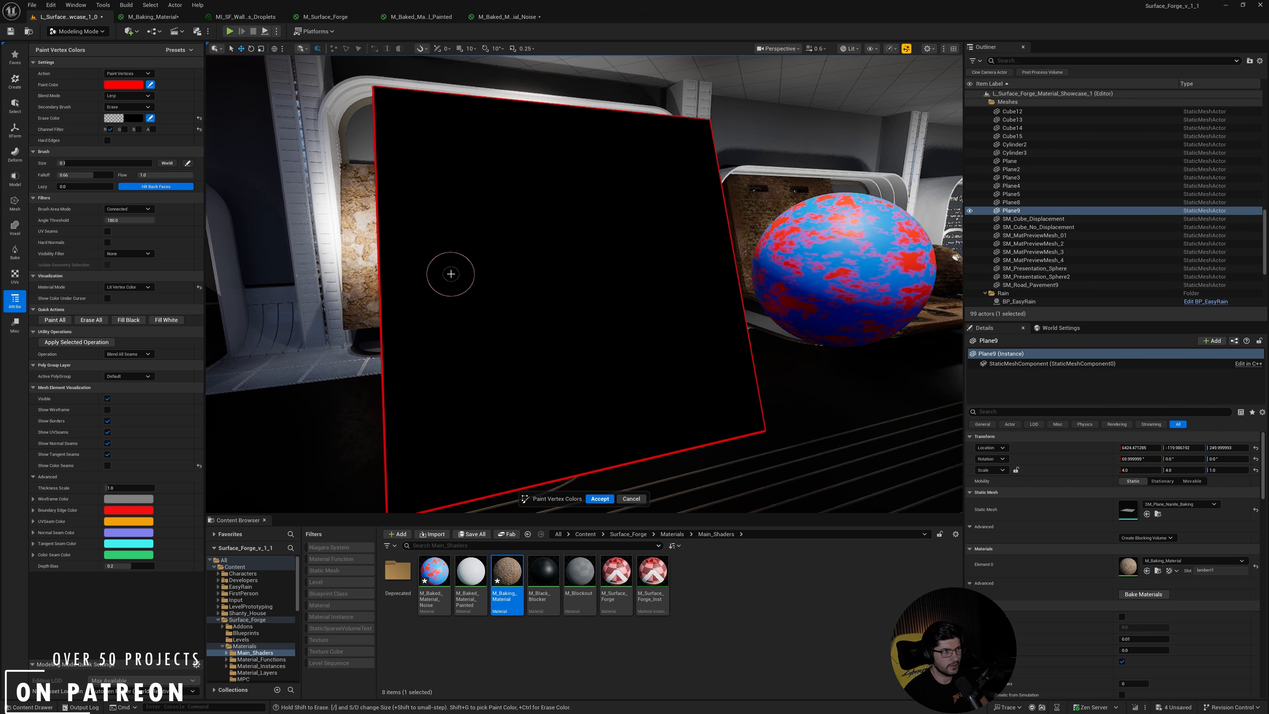
{"action": "left_click", "coordinate": [123, 84]}
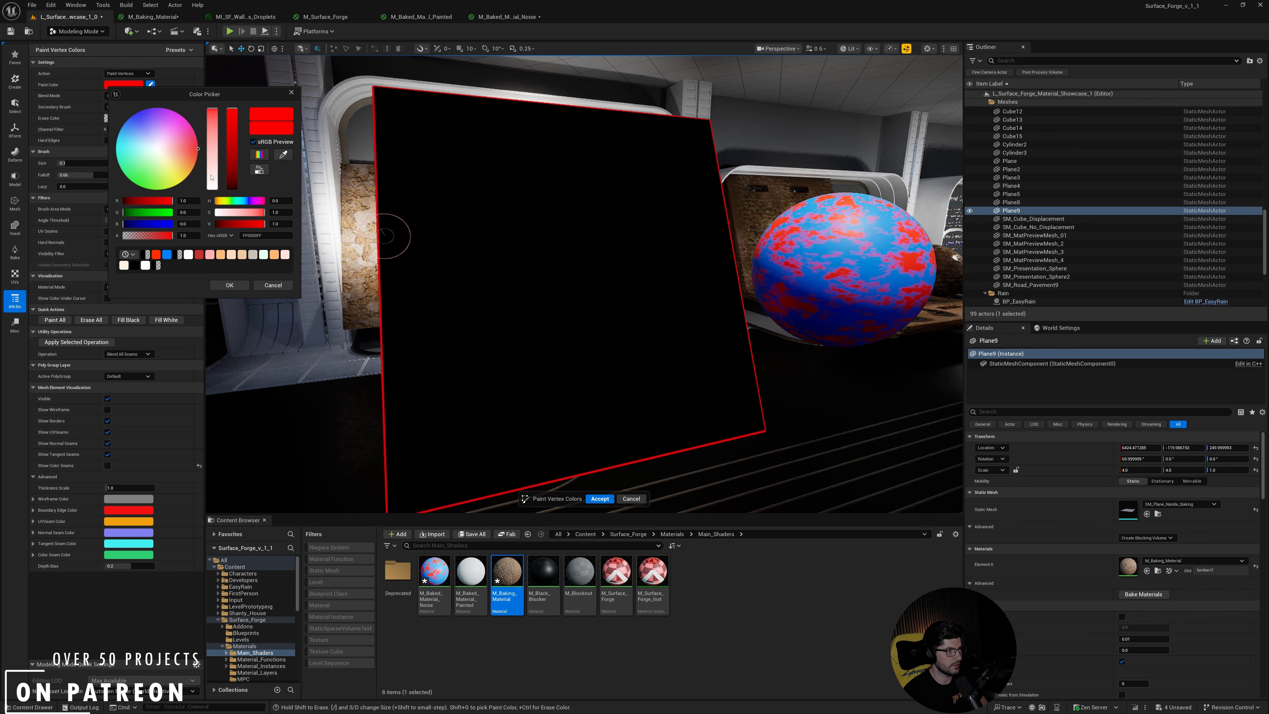
{"action": "left_click_drag", "start_coordinate": [216, 178], "coordinate": [215, 191]}
{"action": "left_click", "coordinate": [229, 285]}
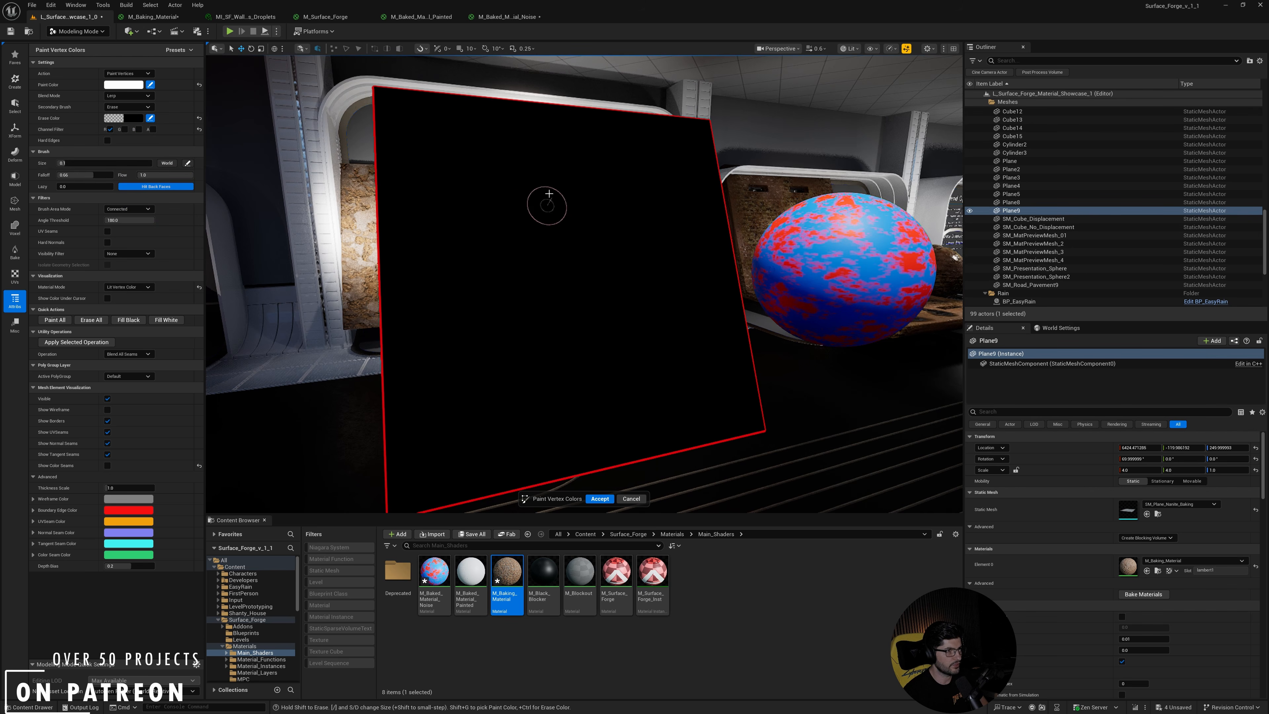
{"action": "mouse_move", "coordinate": [452, 168]}
{"action": "left_mouse_down"}
{"action": "mouse_move", "coordinate": [488, 272]}
{"action": "mouse_move", "coordinate": [624, 225]}
{"action": "mouse_move", "coordinate": [517, 235]}
{"action": "mouse_move", "coordinate": [647, 377]}
{"action": "mouse_move", "coordinate": [689, 369]}
{"action": "left_mouse_up"}
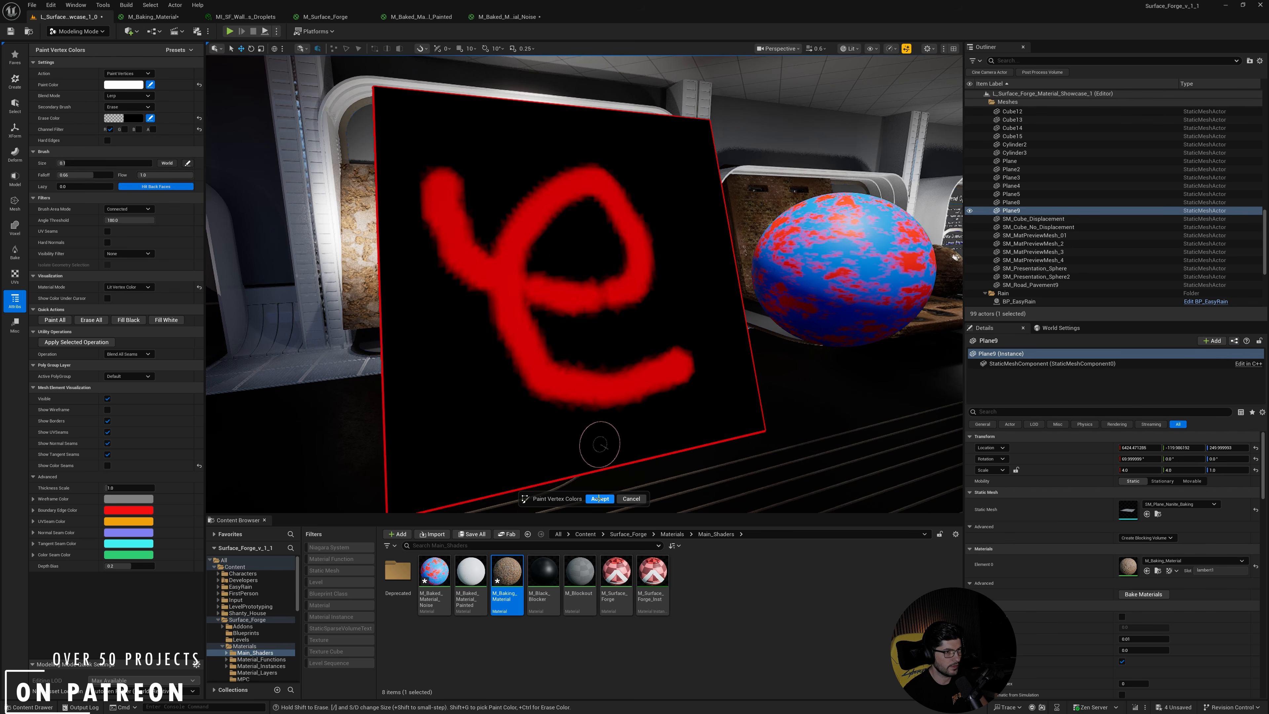
{"action": "left_click", "coordinate": [599, 498]}
{"action": "key", "text": "f"}
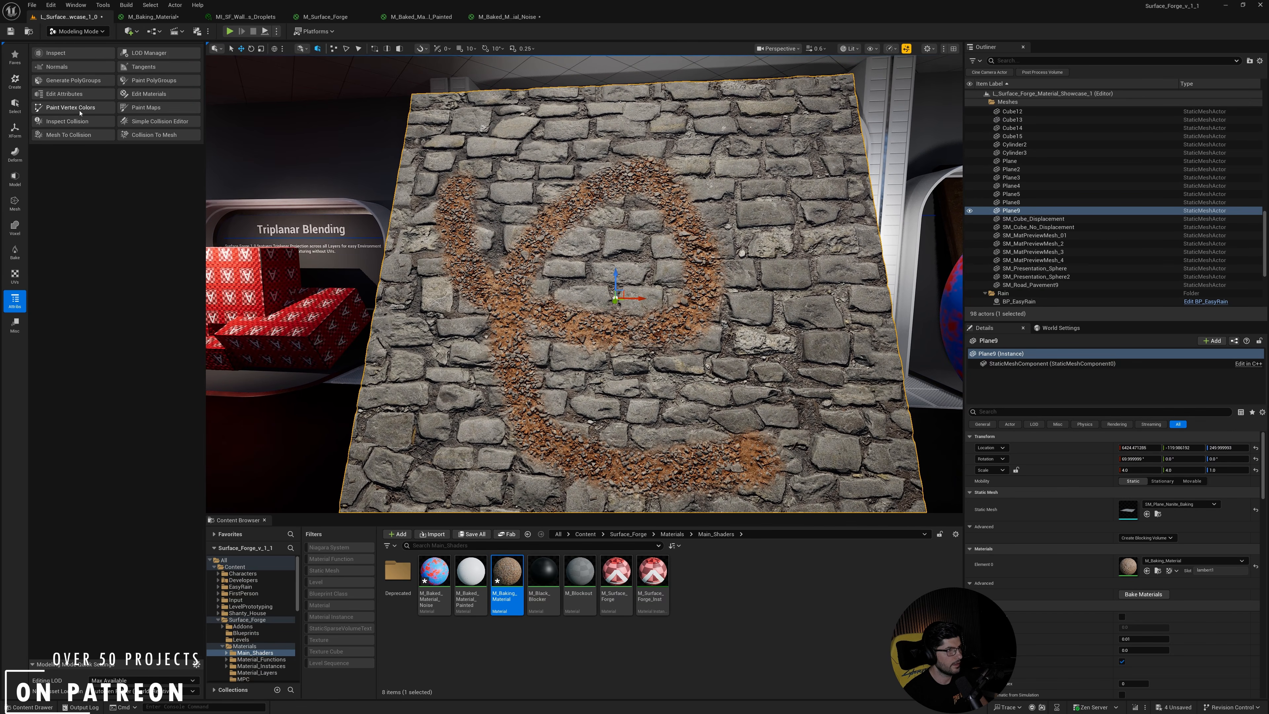
Restart Paint Vertex Colors with the Original Material displayed, inspect the blended stroke up close, and accept.
{"action": "left_click", "coordinate": [80, 108]}
{"action": "left_click", "coordinate": [128, 287]}
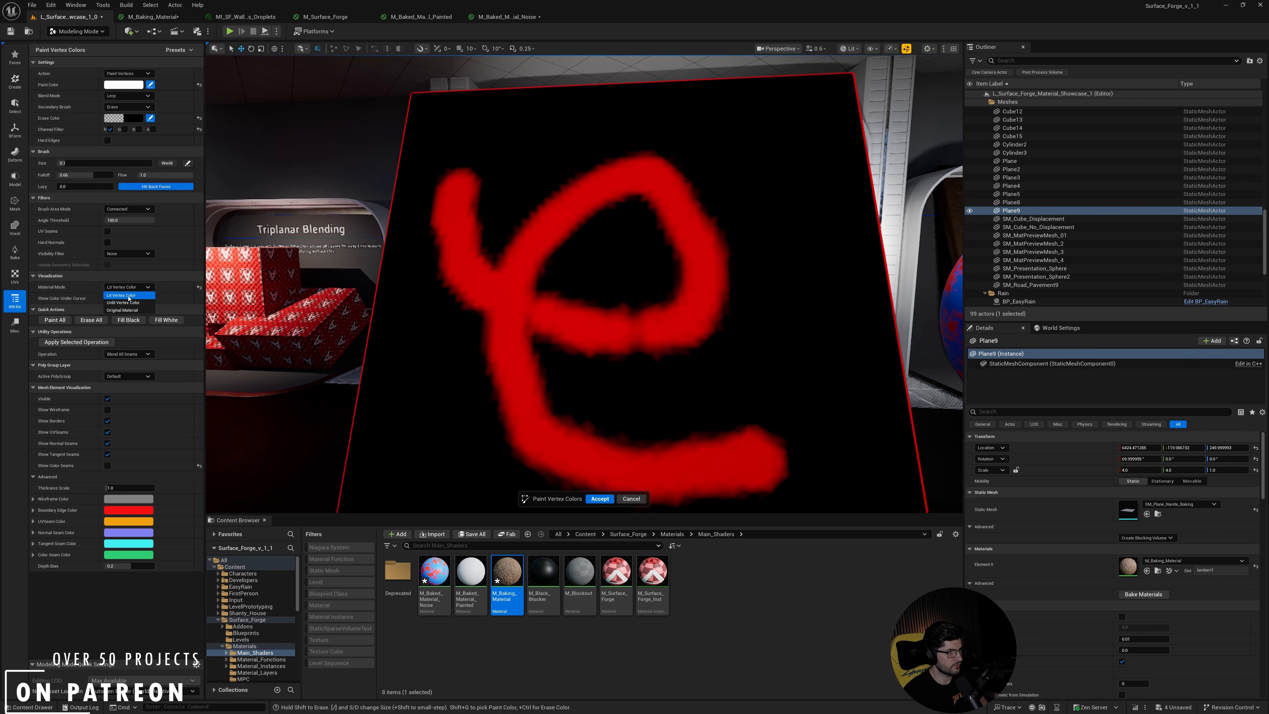
{"action": "right_click_drag", "start_coordinate": [499, 315], "coordinate": [495, 315]}
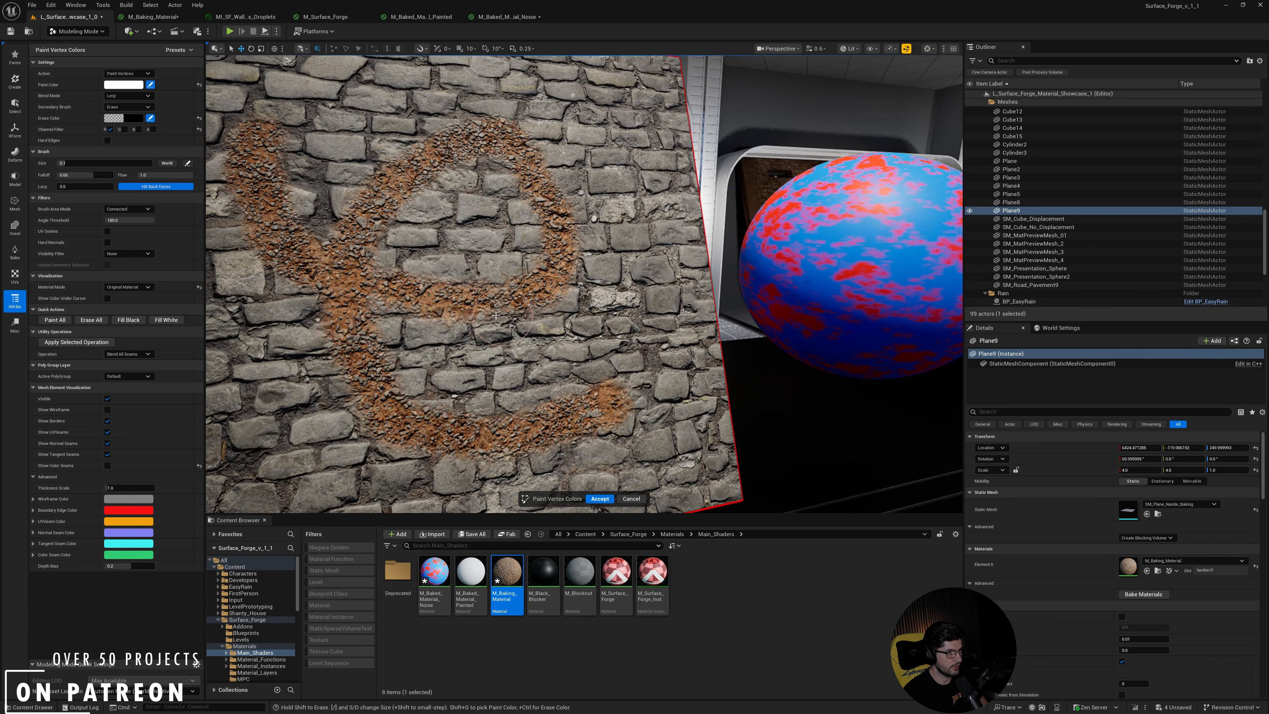
{"action": "mouse_move", "coordinate": [654, 501]}
{"action": "right_mouse_down"}
{"action": "mouse_move", "coordinate": [435, 488]}
{"action": "mouse_move", "coordinate": [457, 488]}
{"action": "right_mouse_up"}
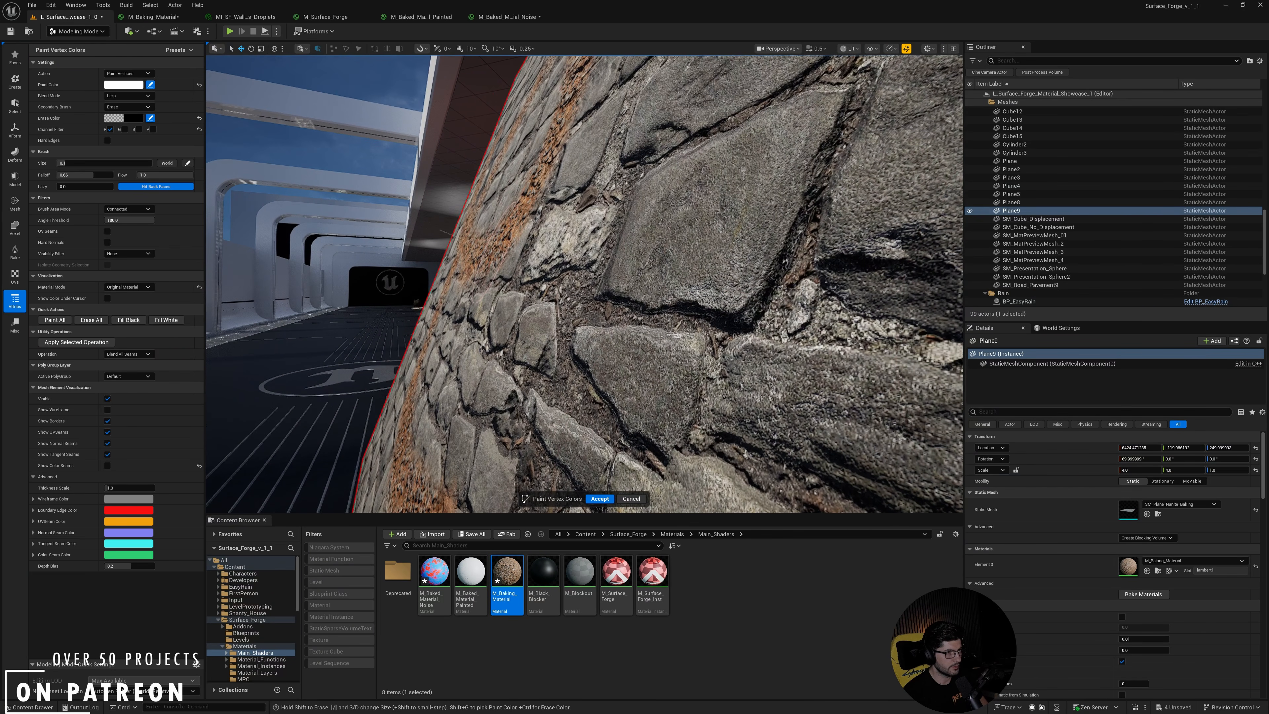
{"action": "left_click", "coordinate": [600, 499]}
{"action": "mouse_move", "coordinate": [538, 337]}
{"action": "right_mouse_down"}
{"action": "mouse_move", "coordinate": [556, 323]}
{"action": "mouse_move", "coordinate": [739, 330]}
{"action": "right_mouse_up"}
{"action": "mouse_move", "coordinate": [585, 285]}
{"action": "right_mouse_down"}
{"action": "mouse_move", "coordinate": [565, 290]}
{"action": "mouse_move", "coordinate": [720, 305]}
{"action": "mouse_move", "coordinate": [700, 280]}
{"action": "mouse_move", "coordinate": [518, 305]}
{"action": "right_mouse_up"}
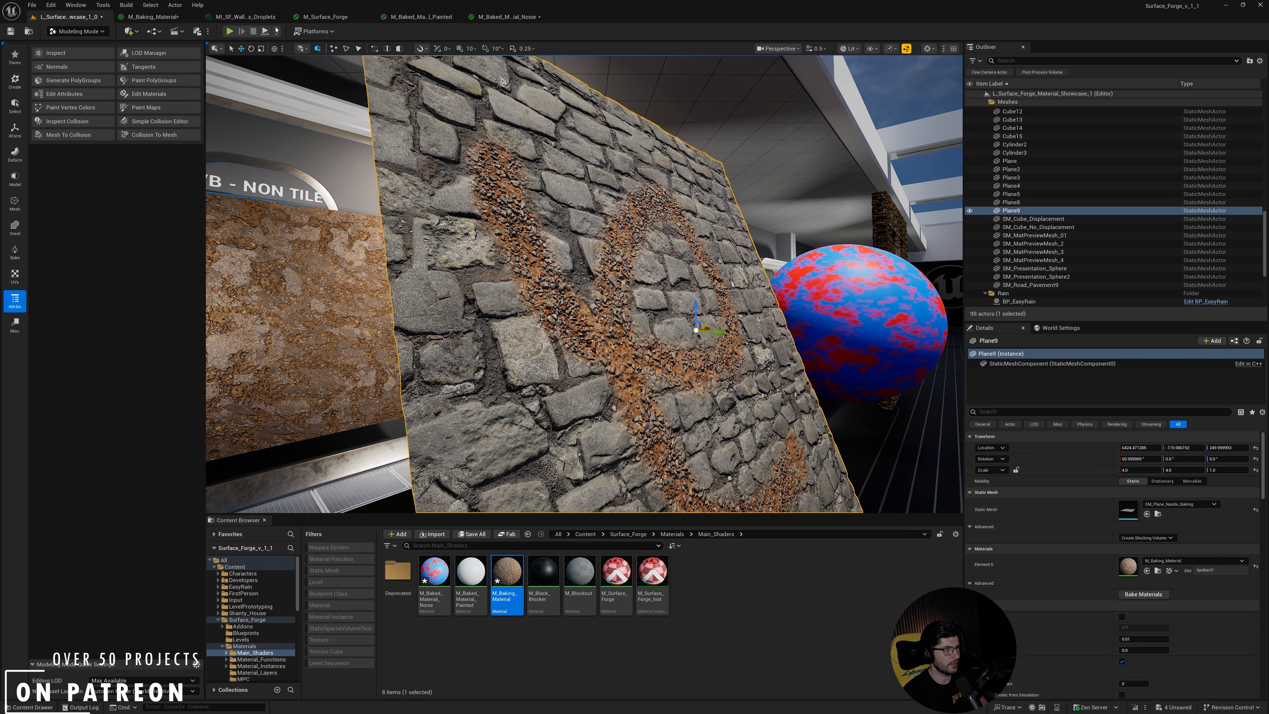
Set the displacement magnitude of M_Baking_Material to 8 and apply the material.
{"action": "left_click", "coordinate": [151, 16]}
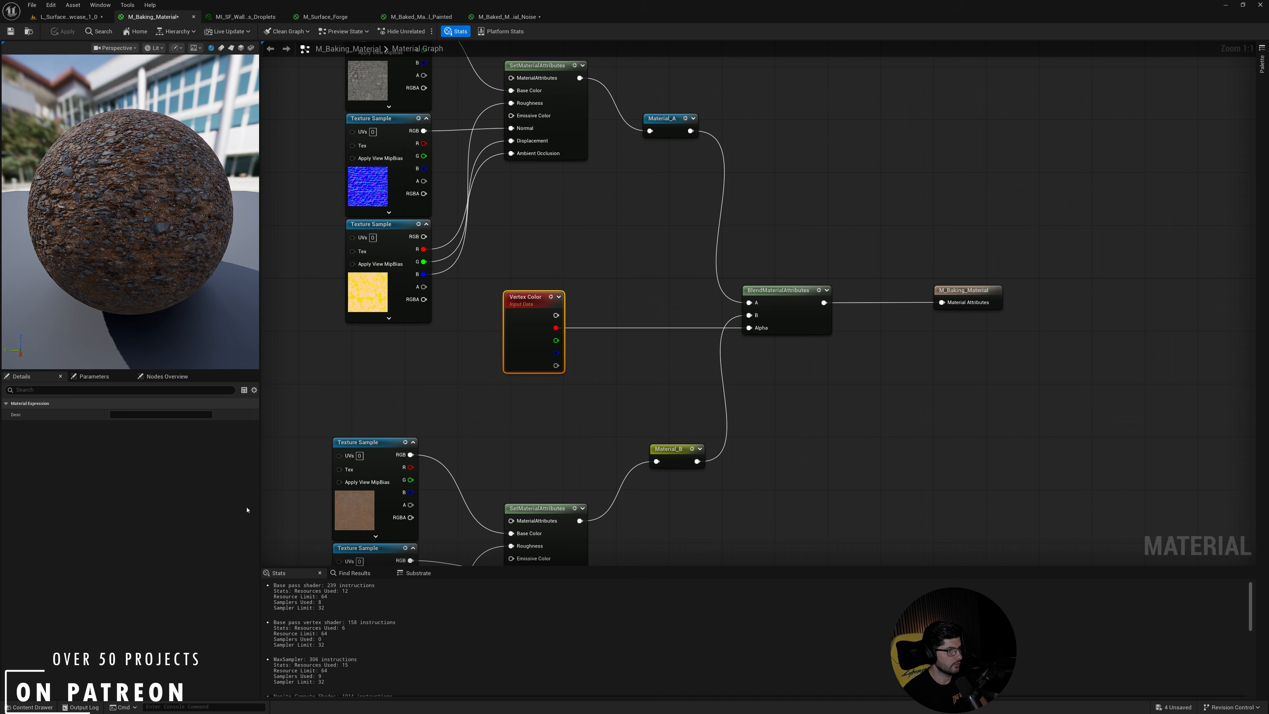
{"action": "left_click", "coordinate": [570, 420]}
{"action": "right_click_drag", "start_coordinate": [569, 420], "coordinate": [710, 341]}
{"action": "scroll", "coordinate": [220, 550], "scroll_direction": "down", "scroll_amount": 5}
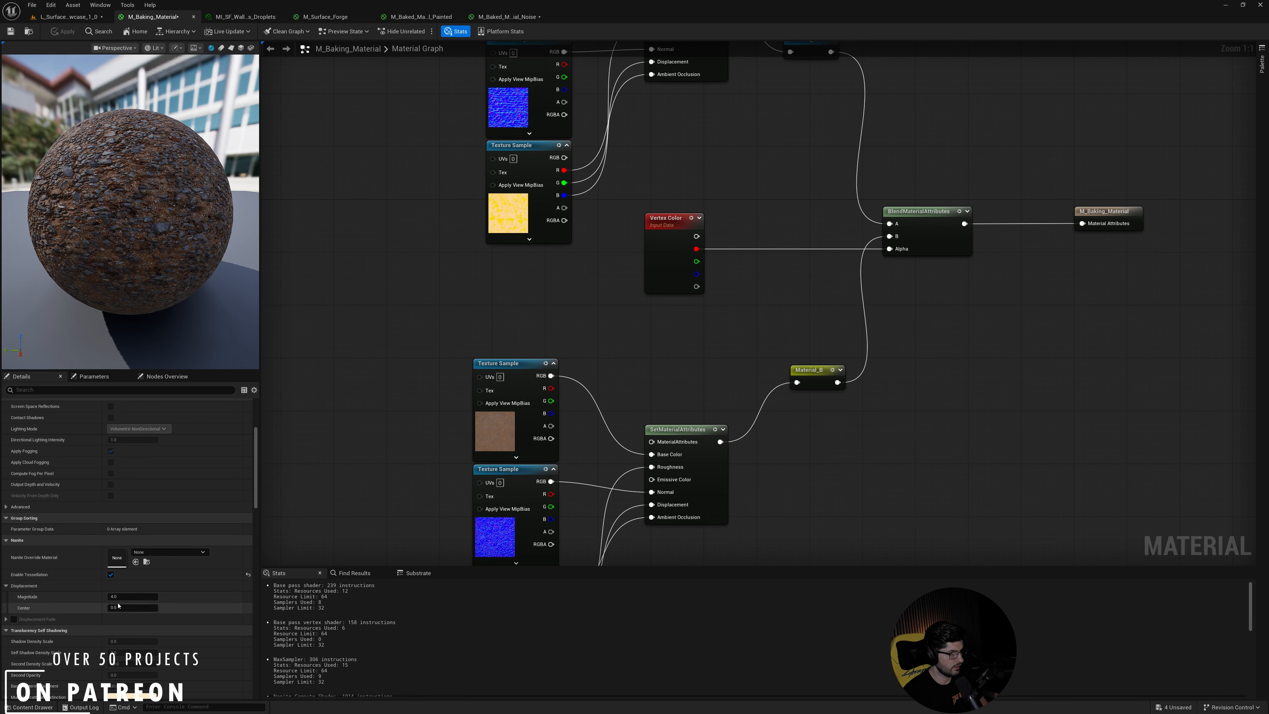
{"action": "left_click", "coordinate": [120, 596]}
{"action": "type", "text": "8"}
{"action": "key", "text": "Return"}
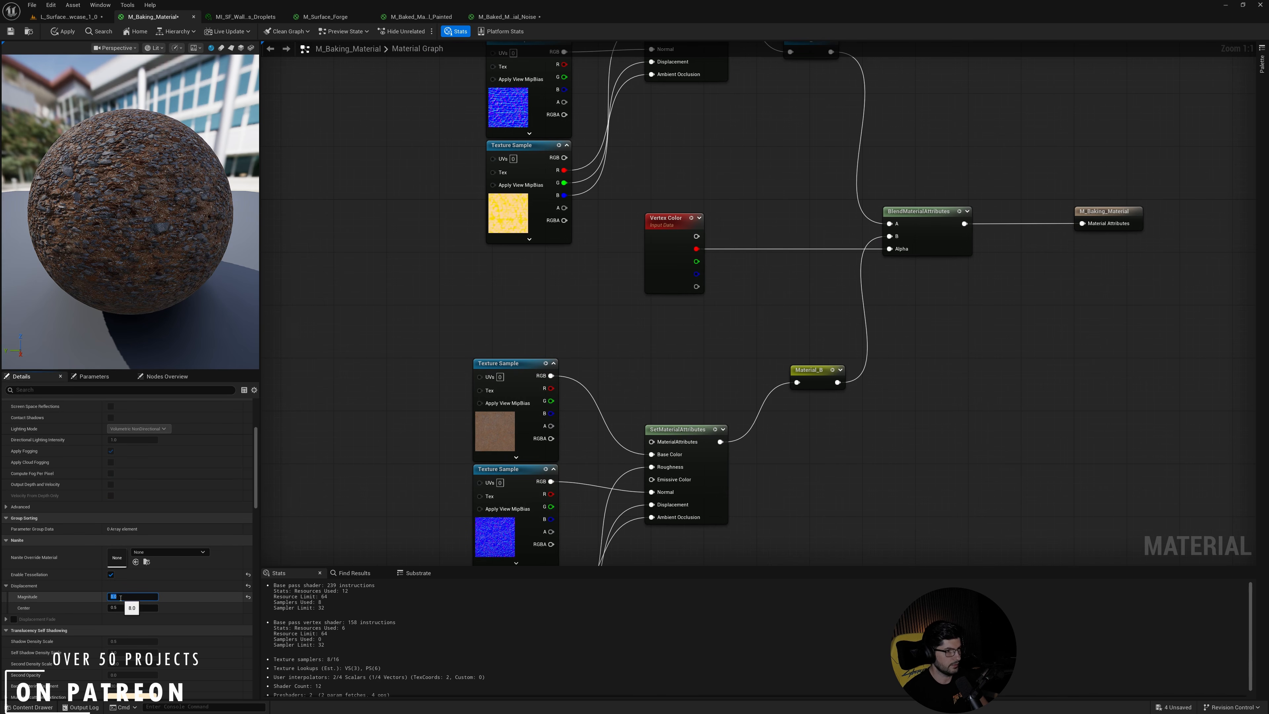
{"action": "left_click", "coordinate": [64, 31]}
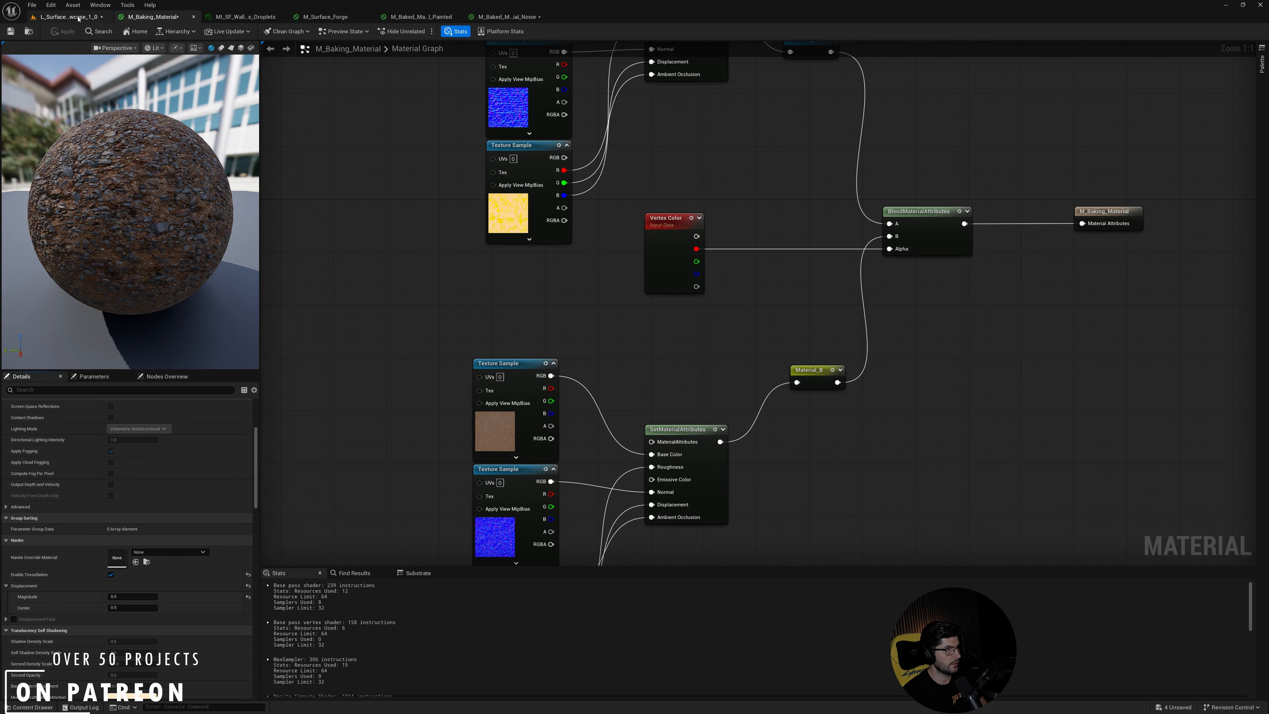
Examine the displaced cobblestone and gravel blend on the plane in the level from several angles.
{"action": "left_click", "coordinate": [68, 17]}
{"action": "key", "text": "s"}
{"action": "right_click_drag", "start_coordinate": [584, 284], "coordinate": [556, 219]}
{"action": "key", "text": "d"}
{"action": "scroll", "coordinate": [583, 284], "scroll_direction": "up", "scroll_amount": 1}
{"action": "key", "text": "w"}
{"action": "key", "text": "s"}
{"action": "key", "text": "d"}
{"action": "scroll", "coordinate": [584, 284], "scroll_direction": "up", "scroll_amount": 2}
{"action": "key", "text": "a"}
{"action": "key", "text": "q"}
{"action": "right_click_drag", "start_coordinate": [582, 387], "coordinate": [593, 389]}
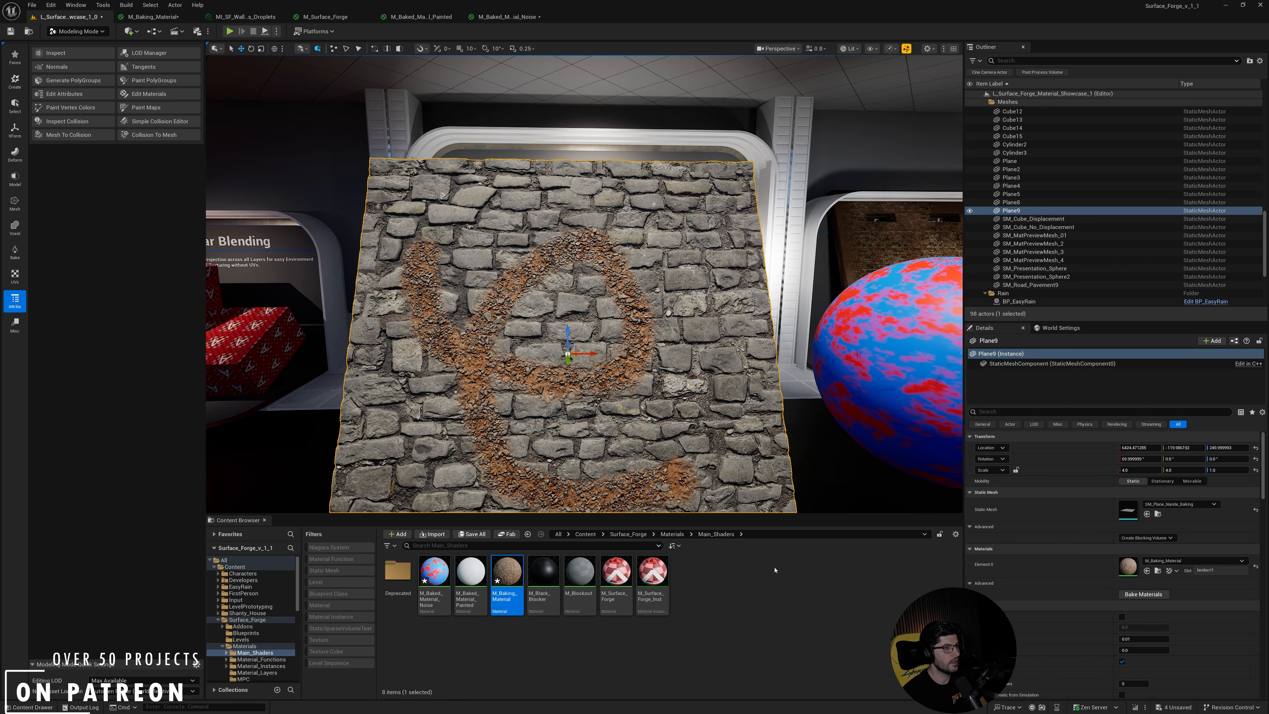
{"action": "key", "text": "f"}
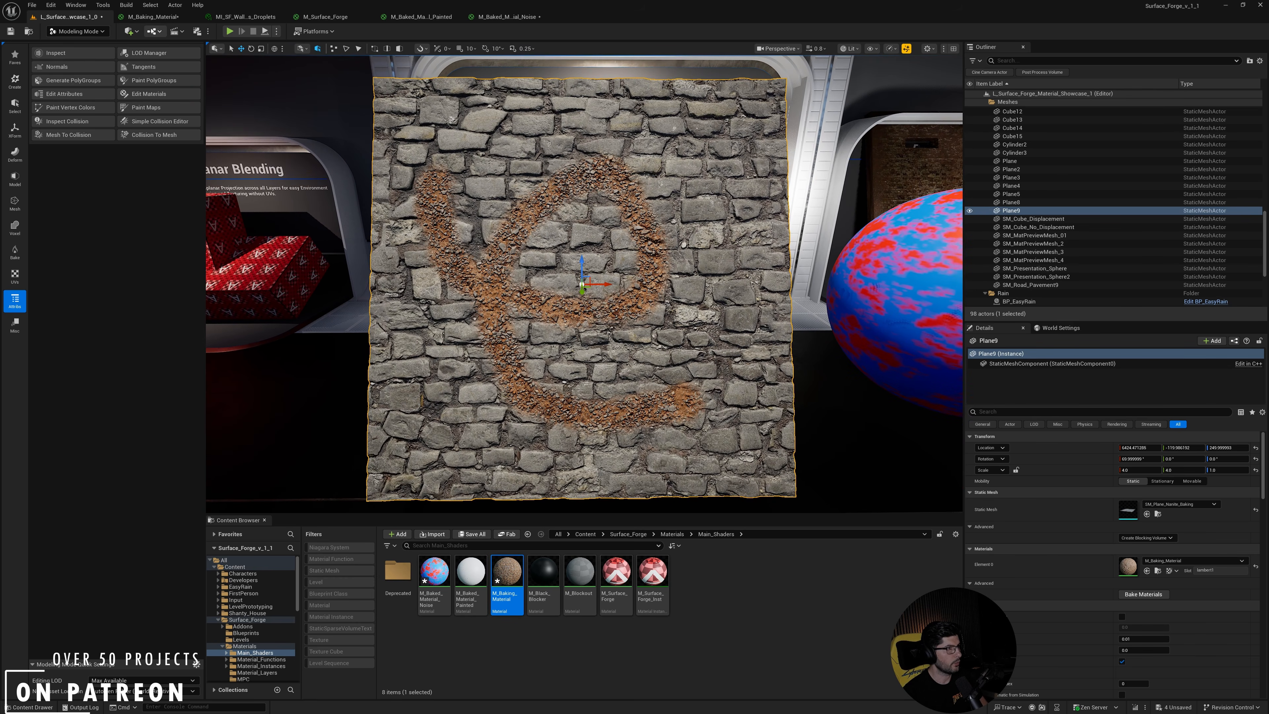
Review the first layer's packed texture channels and their Roughness, Displacement and Ambient Occlusion connections in M_Baking_Material.
{"action": "left_click", "coordinate": [152, 17]}
{"action": "scroll", "coordinate": [650, 295], "scroll_direction": "down", "scroll_amount": 2}
{"action": "scroll", "coordinate": [650, 295], "scroll_direction": "up", "scroll_amount": 2}
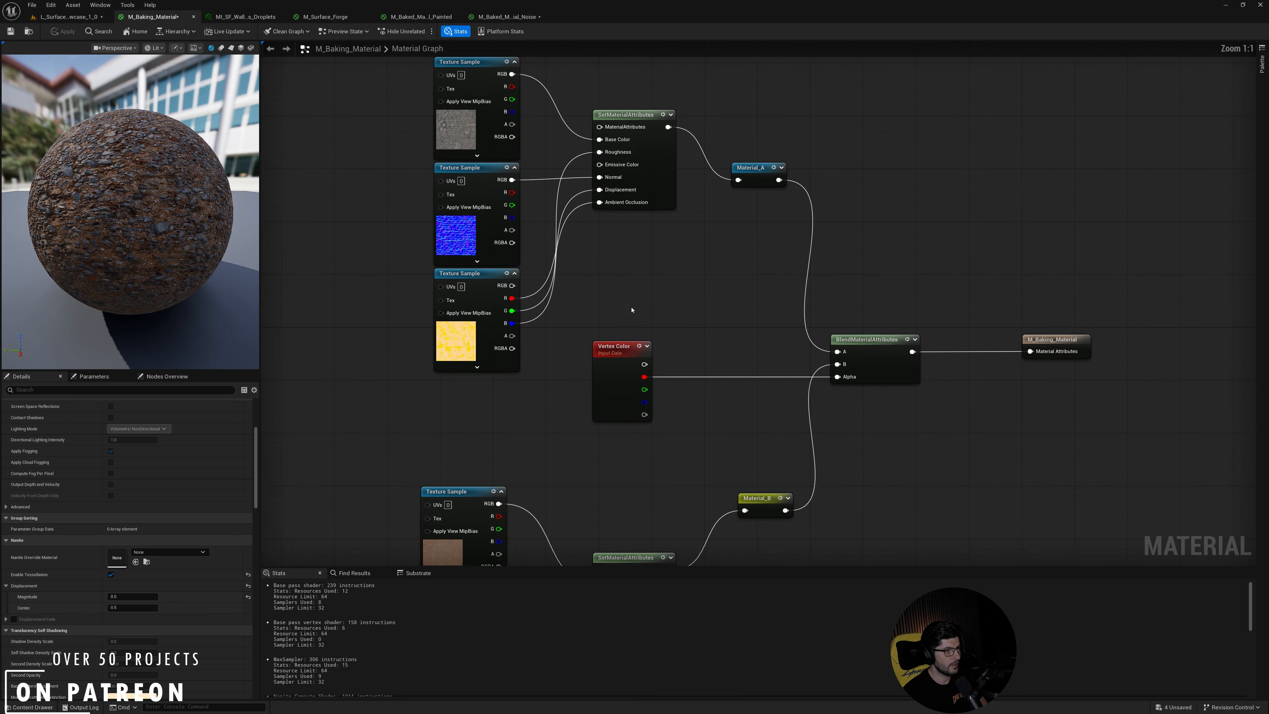
{"action": "left_click", "coordinate": [617, 204]}
{"action": "right_click_drag", "start_coordinate": [591, 209], "coordinate": [587, 235]}
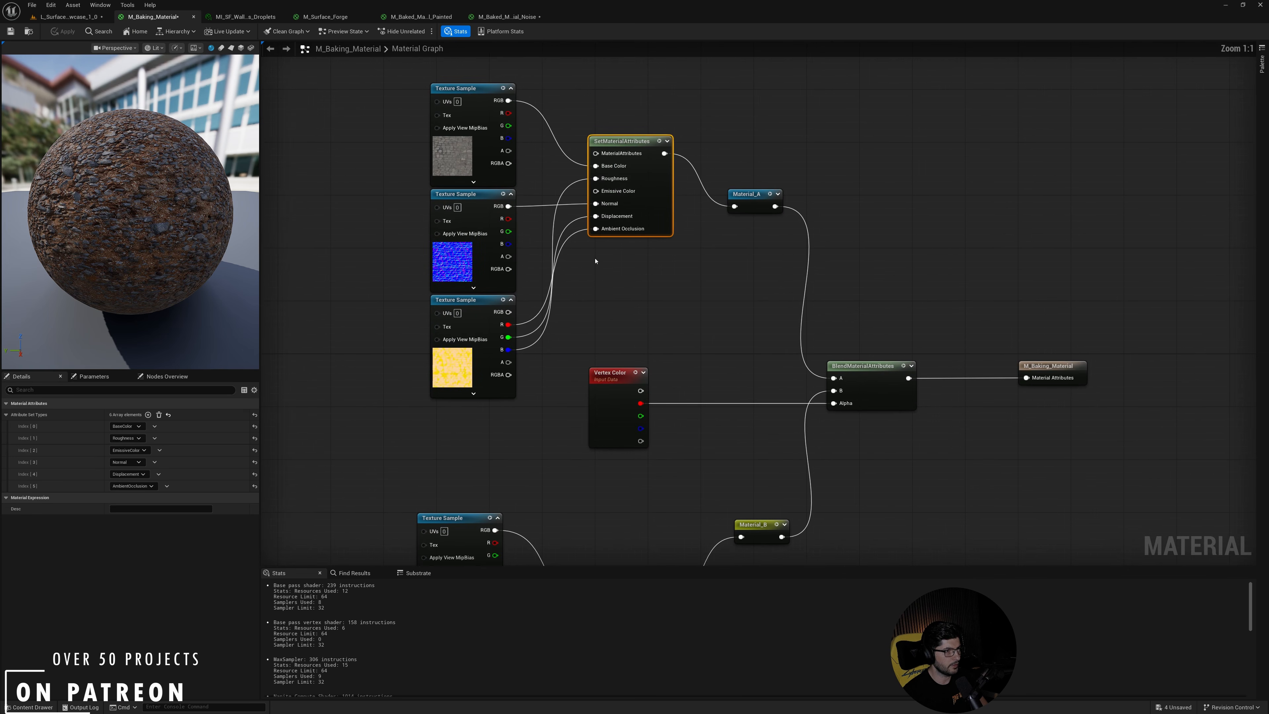
{"action": "left_click", "coordinate": [514, 354]}
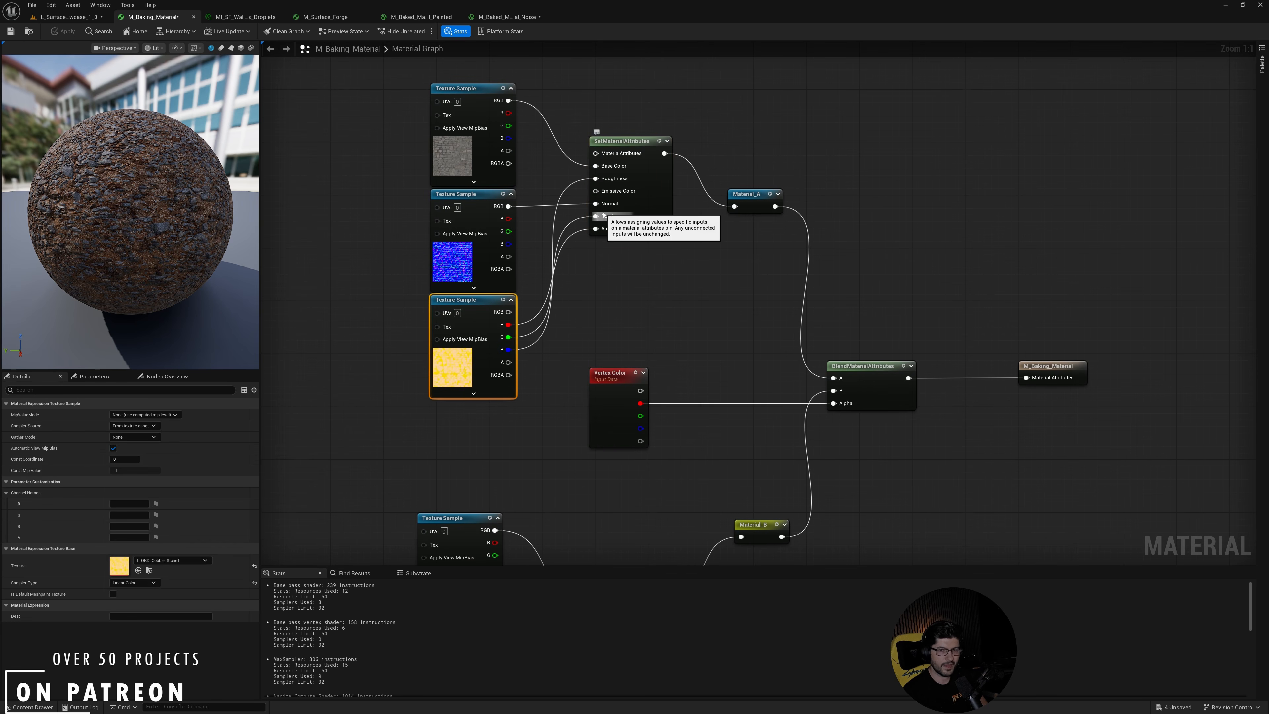
Review the material properties that Bake Materials can output for the plane, and leave the baking options without confirming.
{"action": "left_click", "coordinate": [69, 17]}
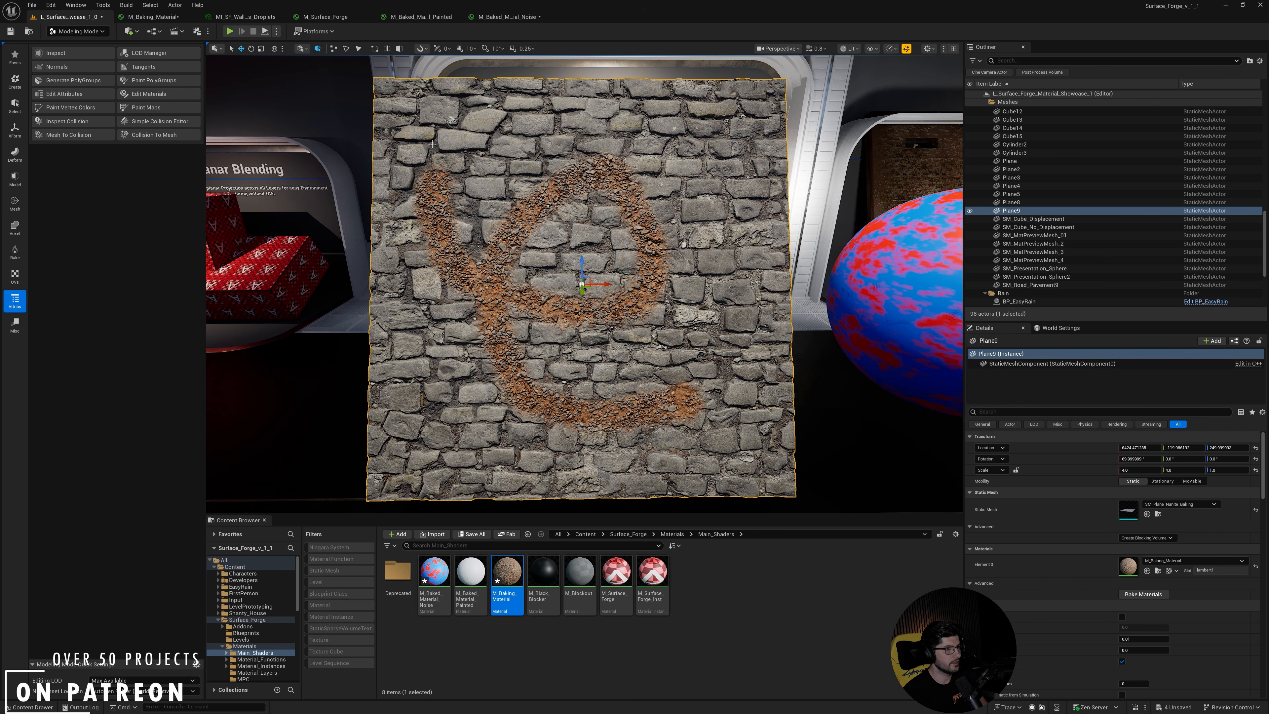
{"action": "left_click", "coordinate": [1144, 595]}
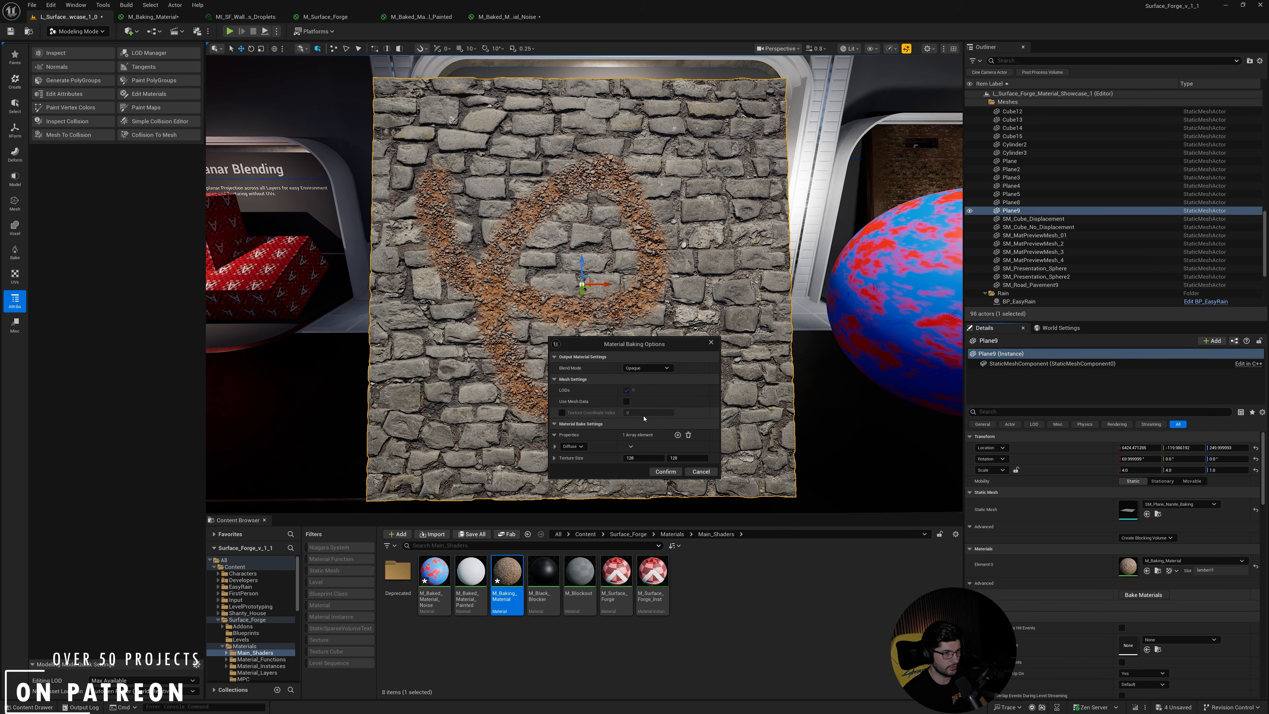
{"action": "left_click_drag", "start_coordinate": [598, 344], "coordinate": [585, 233]}
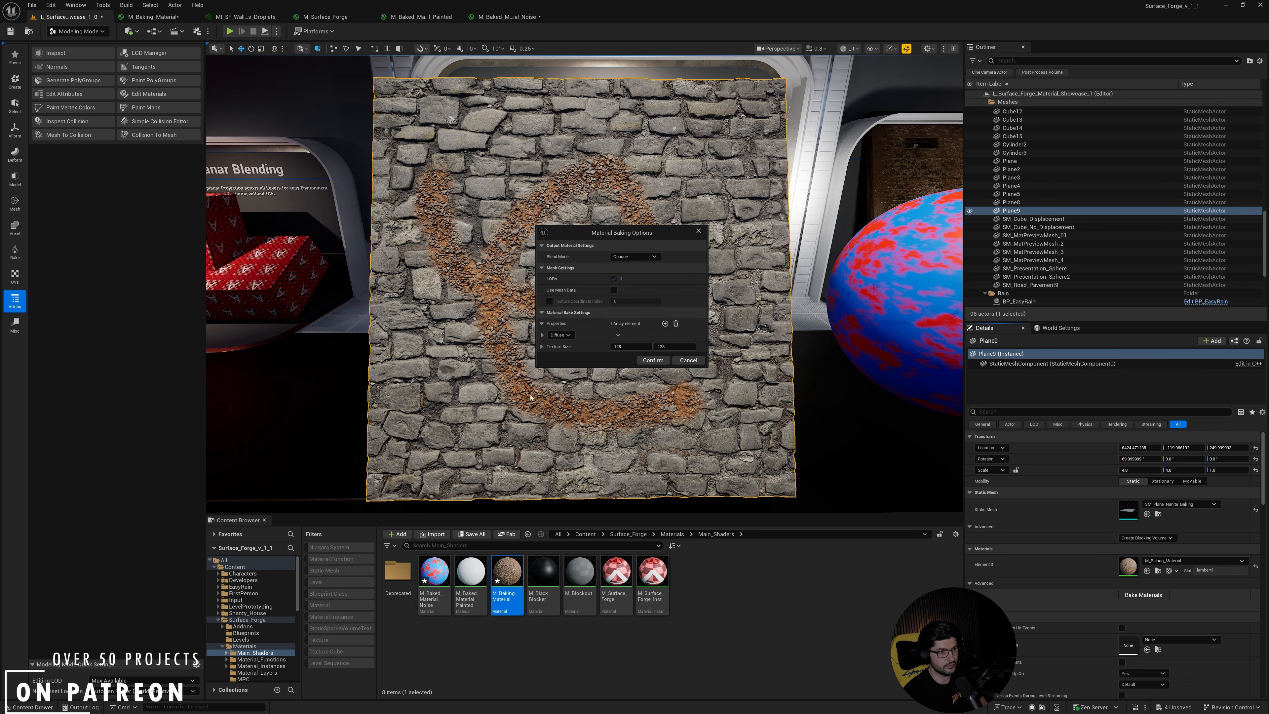
{"action": "left_click", "coordinate": [665, 324]}
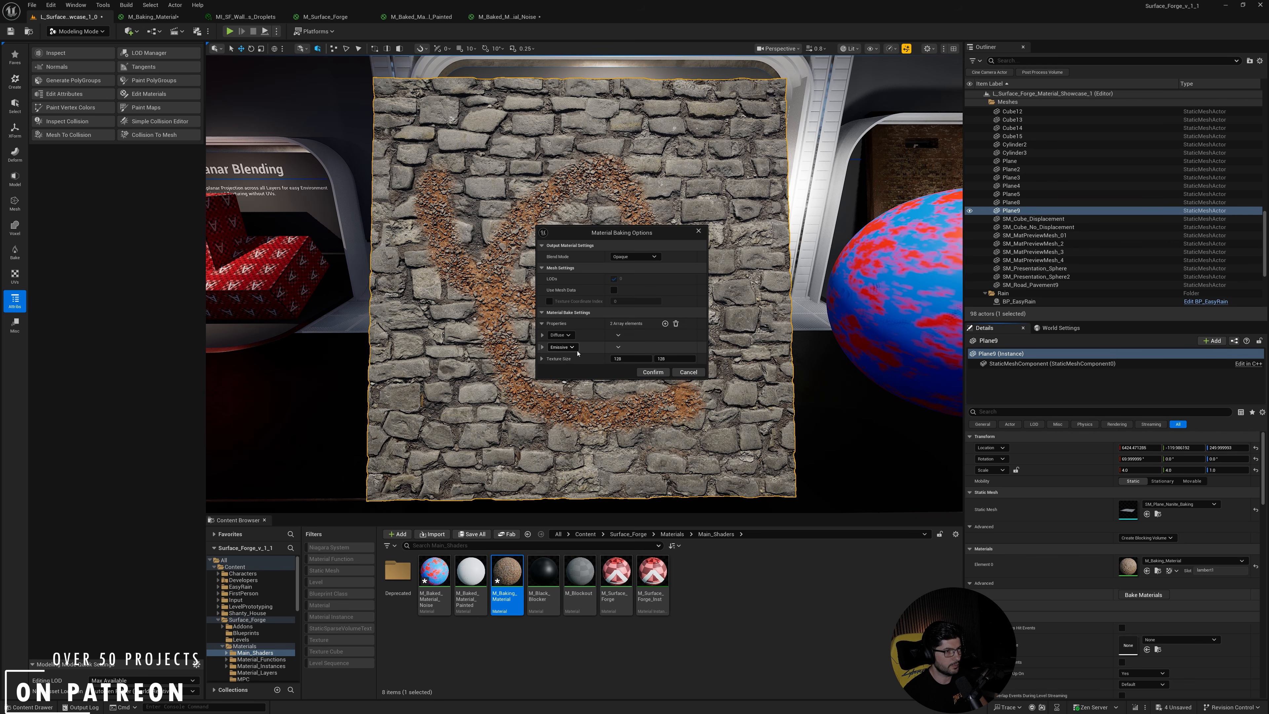
{"action": "left_click", "coordinate": [562, 348]}
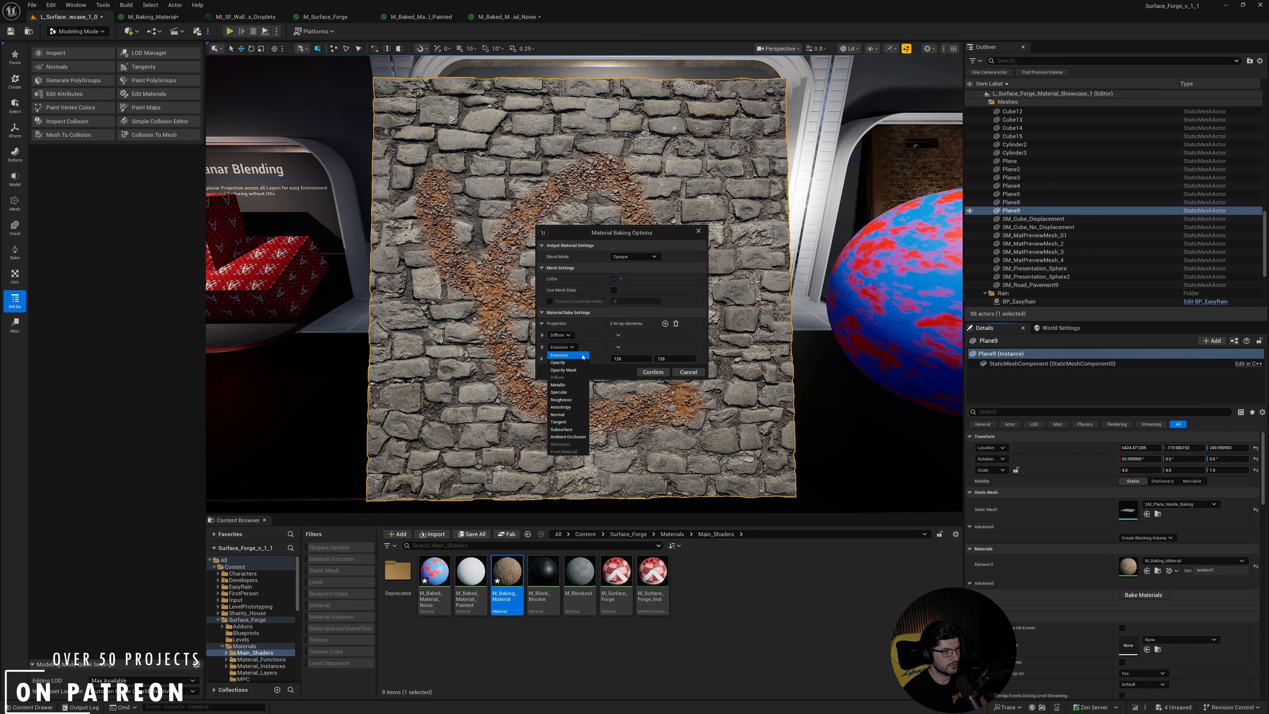
{"action": "left_click", "coordinate": [690, 374]}
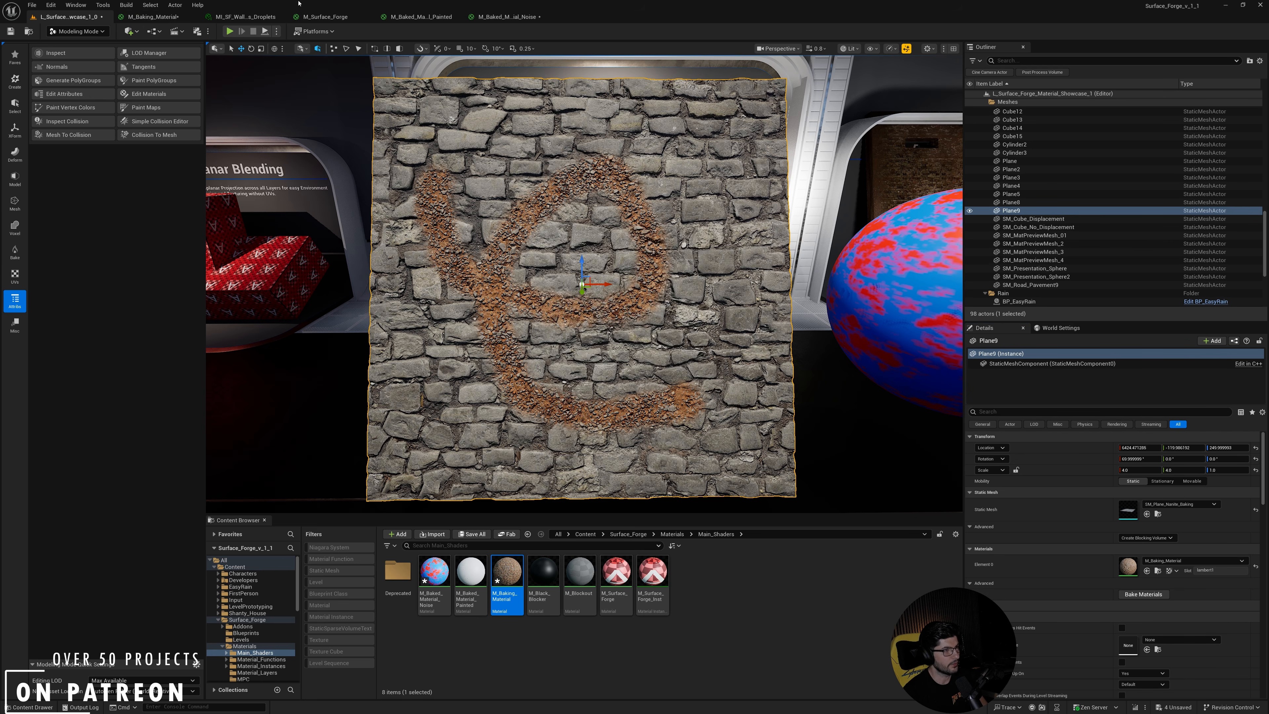
Connect the blue channel of both layers' packed texture samples to Emissive Color in M_Baking_Material and apply the material.
{"action": "left_click", "coordinate": [153, 17]}
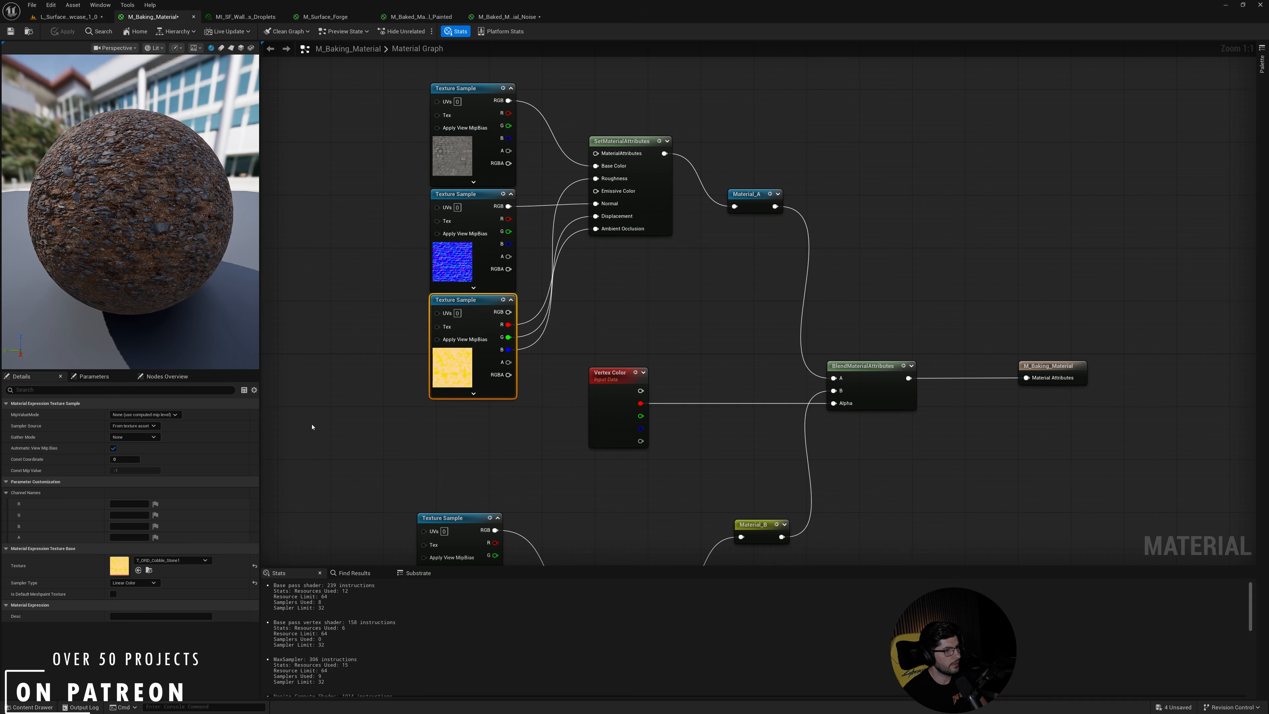
{"action": "right_click_drag", "start_coordinate": [524, 344], "coordinate": [499, 369]}
{"action": "left_click_drag", "start_coordinate": [499, 369], "coordinate": [594, 211]}
{"action": "right_click_drag", "start_coordinate": [700, 454], "coordinate": [669, 224]}
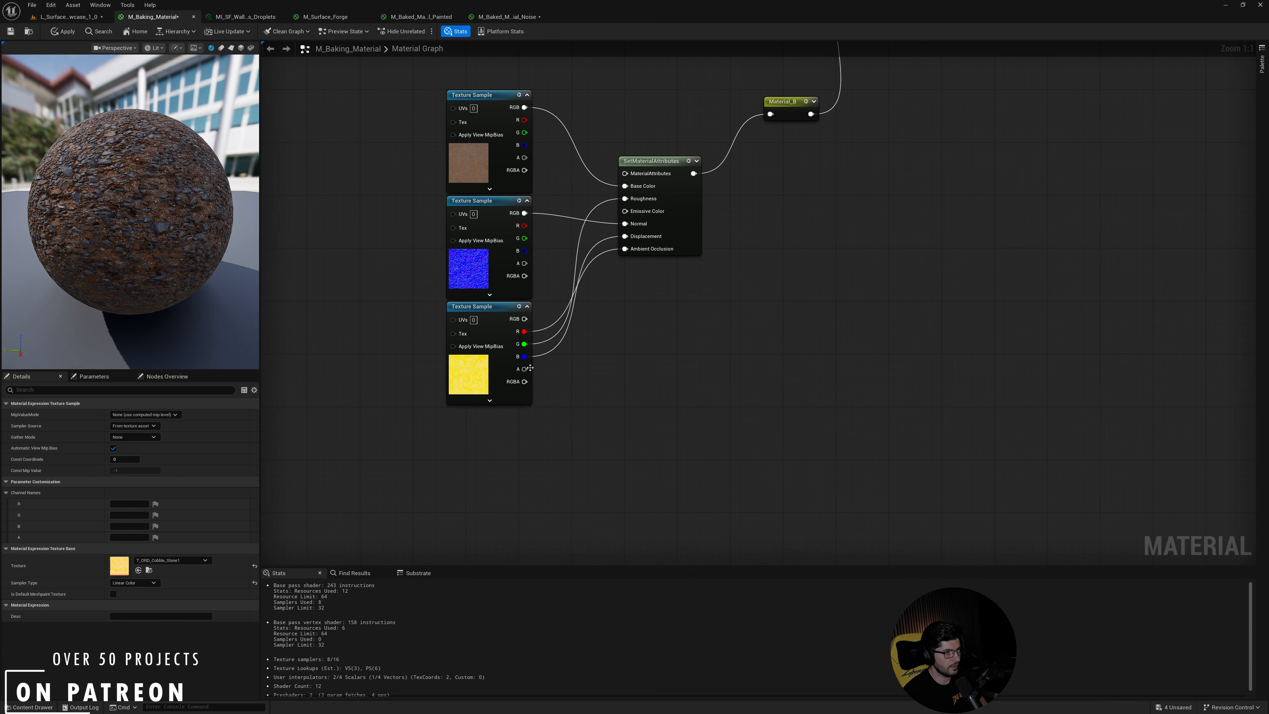
{"action": "left_click_drag", "start_coordinate": [524, 356], "coordinate": [625, 211]}
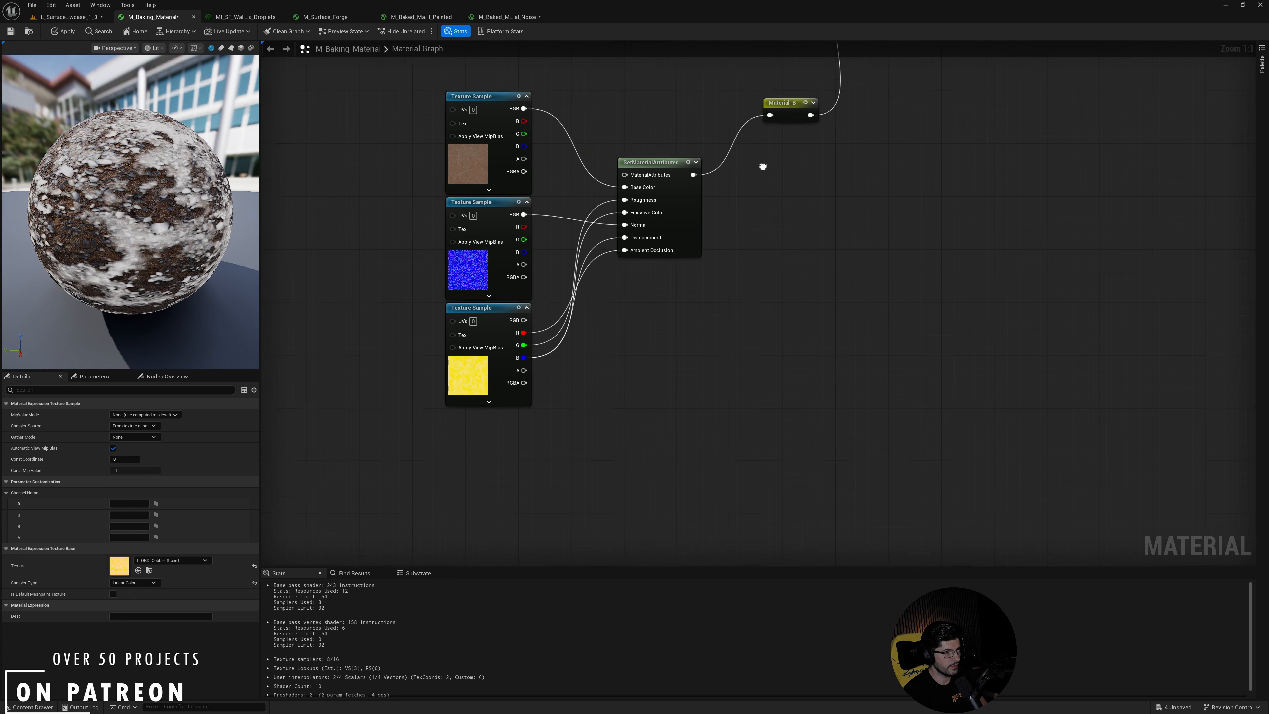
{"action": "right_click_drag", "start_coordinate": [763, 167], "coordinate": [687, 375]}
{"action": "right_click_drag", "start_coordinate": [639, 158], "coordinate": [633, 213]}
{"action": "scroll", "coordinate": [630, 520], "scroll_direction": "down", "scroll_amount": 2}
{"action": "left_click", "coordinate": [532, 364]}
{"action": "scroll", "coordinate": [533, 364], "scroll_direction": "down", "scroll_amount": 2}
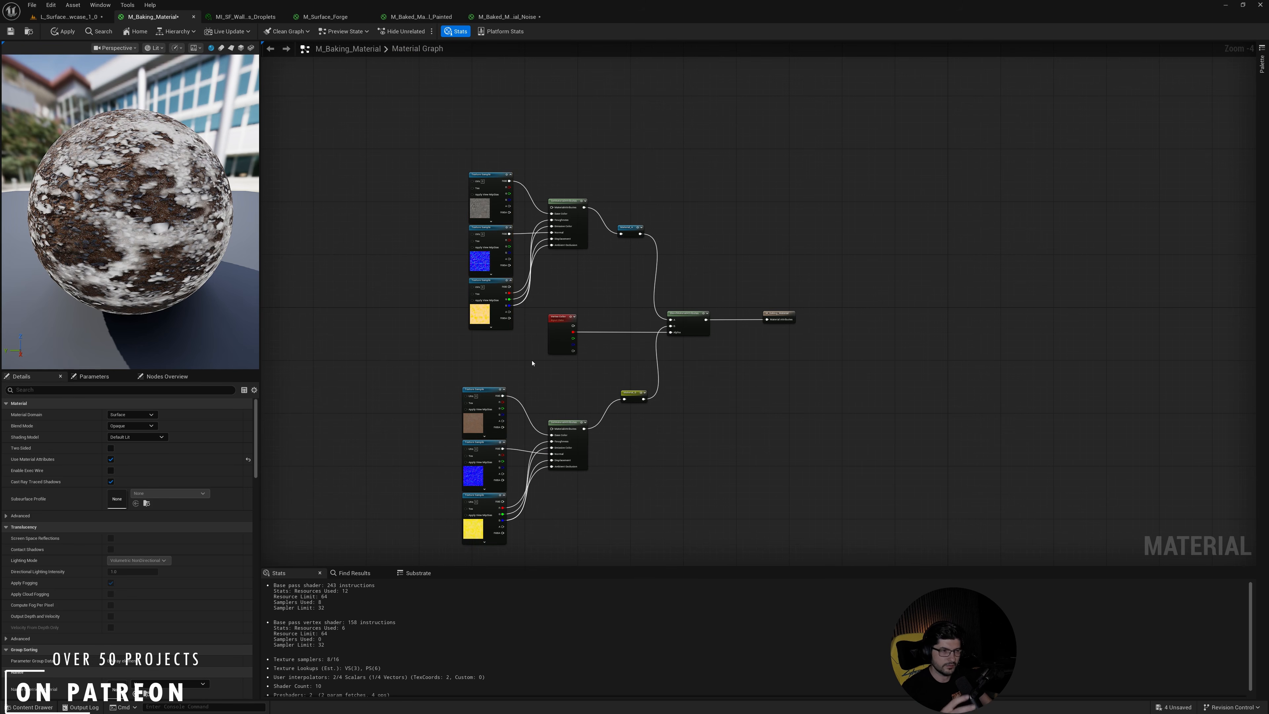
{"action": "scroll", "coordinate": [532, 364], "scroll_direction": "up", "scroll_amount": 3}
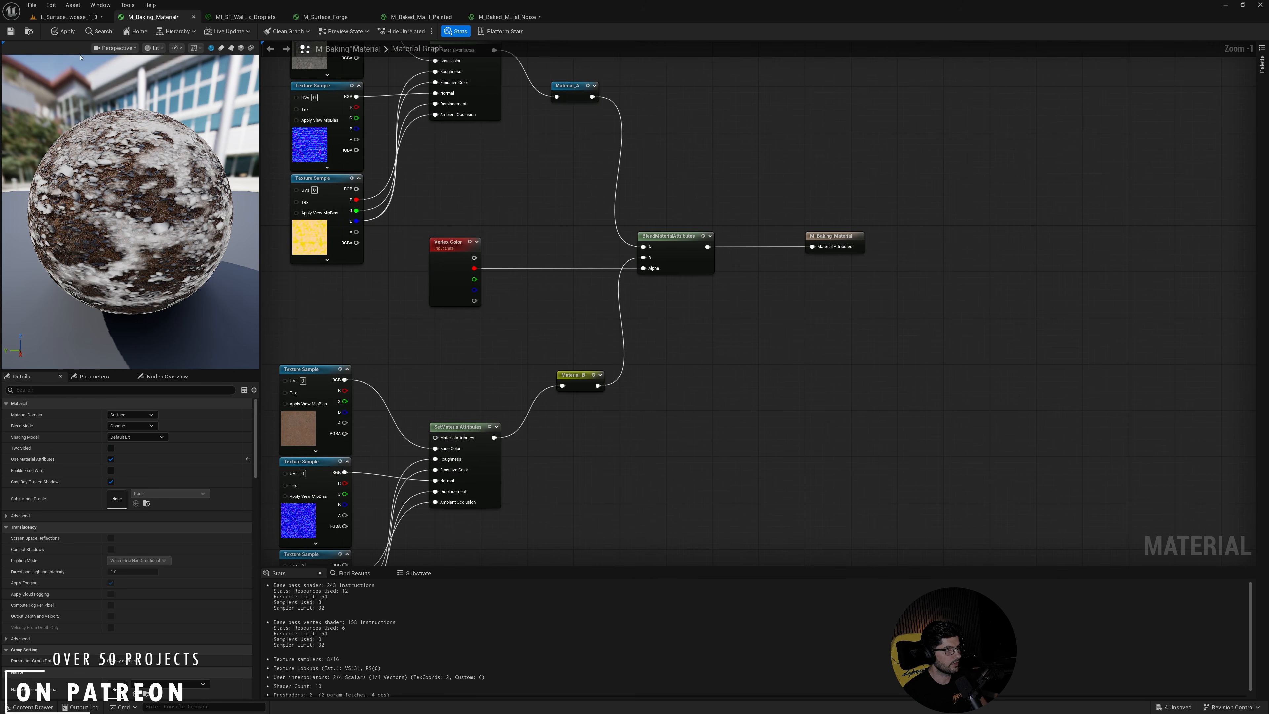
{"action": "left_click", "coordinate": [67, 32]}
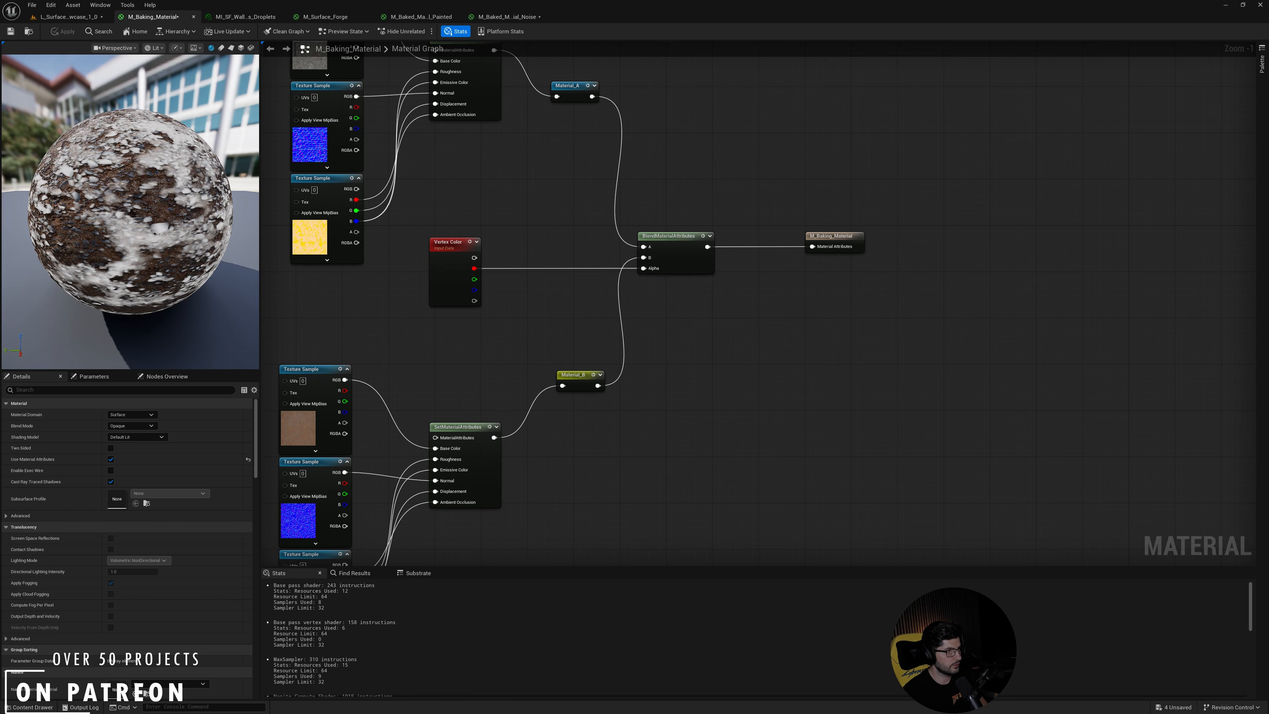
Examine the displacement mask shown as emissive on the painted plane in the level, up close and from several angles.
{"action": "left_click", "coordinate": [69, 17]}
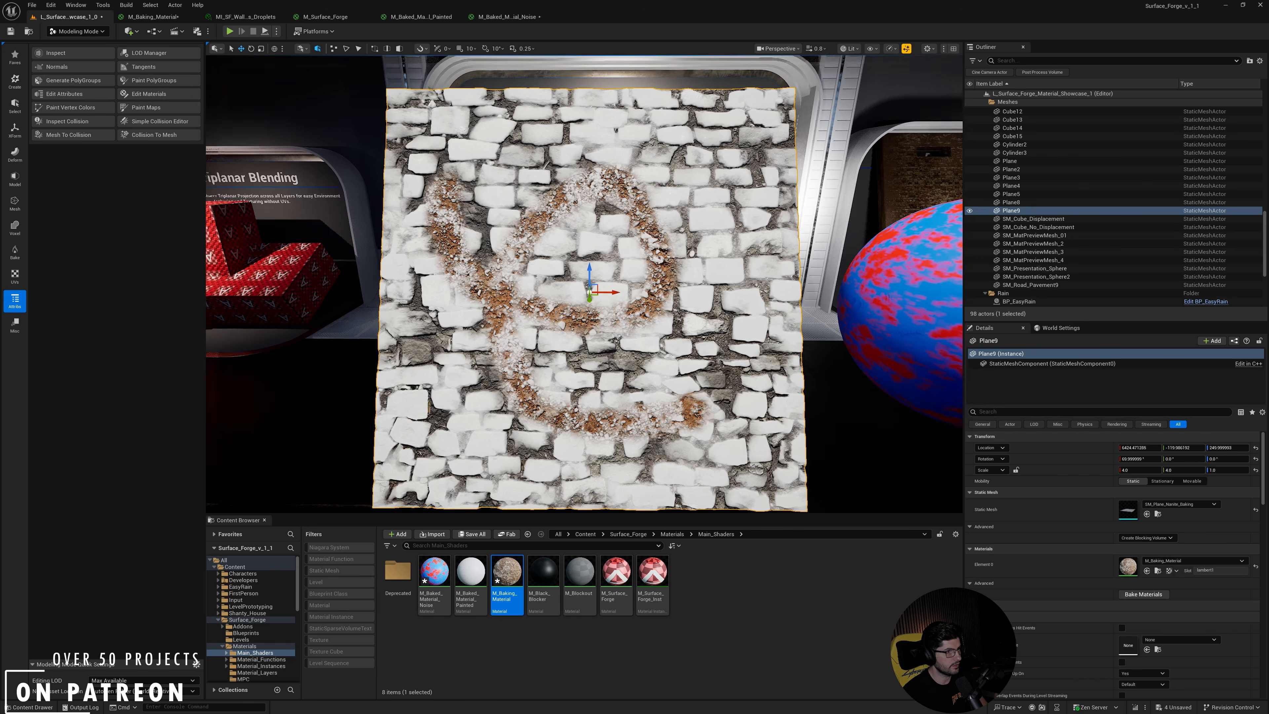
{"action": "key", "text": "w"}
{"action": "right_click_drag", "start_coordinate": [584, 284], "coordinate": [664, 295]}
{"action": "scroll", "coordinate": [584, 284], "scroll_direction": "down", "scroll_amount": 2}
{"action": "key", "text": "s"}
{"action": "key", "text": "s"}
{"action": "key", "text": "d"}
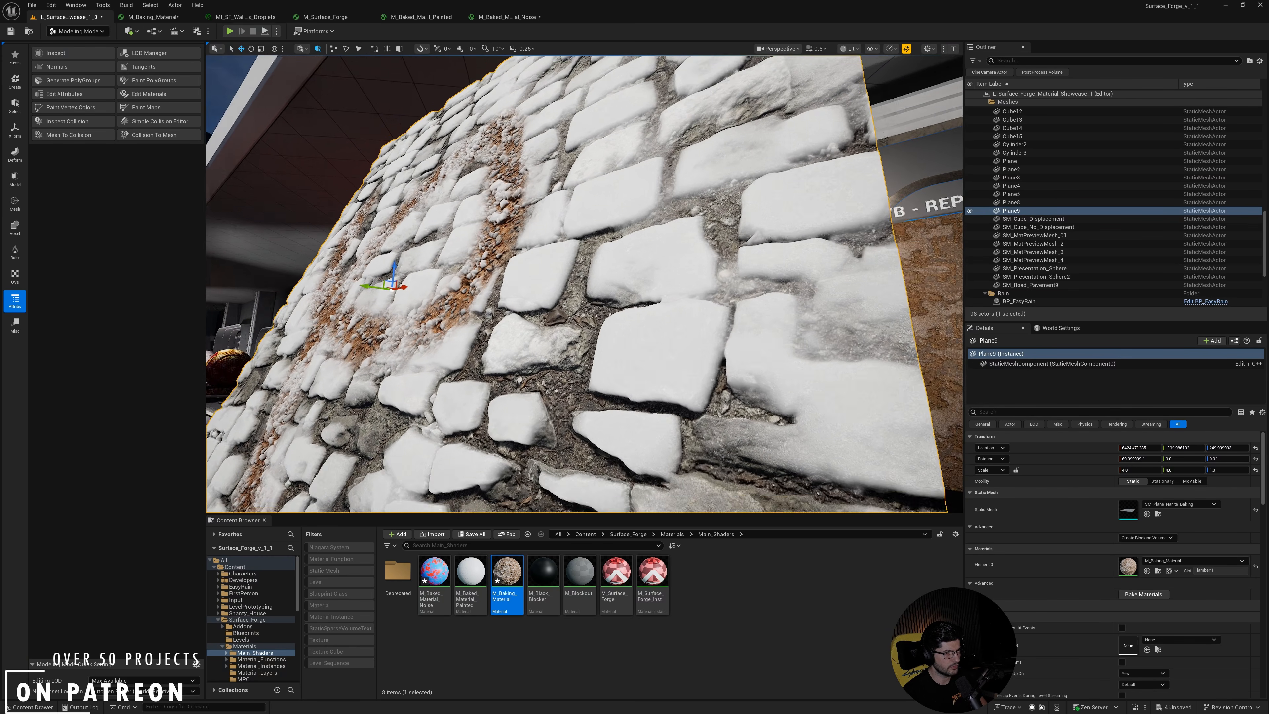
{"action": "right_click_drag", "start_coordinate": [602, 270], "coordinate": [575, 294]}
{"action": "key", "text": "e"}
{"action": "key", "text": "a"}
{"action": "key", "text": "w"}
{"action": "key", "text": "d"}
{"action": "scroll", "coordinate": [587, 295], "scroll_direction": "down", "scroll_amount": 1}
{"action": "right_click_drag", "start_coordinate": [621, 197], "coordinate": [614, 197]}
{"action": "key", "text": "d"}
{"action": "scroll", "coordinate": [621, 197], "scroll_direction": "down", "scroll_amount": 1}
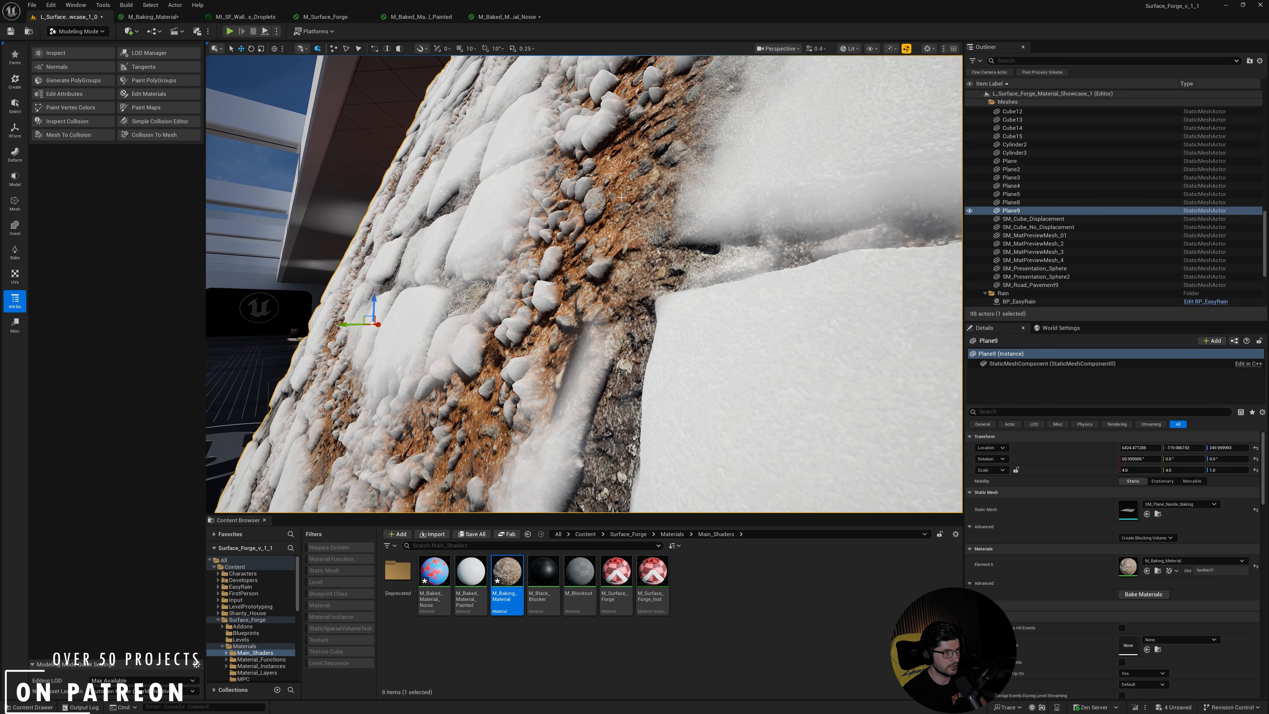
{"action": "key", "text": "a"}
{"action": "right_click_drag", "start_coordinate": [481, 424], "coordinate": [710, 420]}
{"action": "scroll", "coordinate": [482, 424], "scroll_direction": "up", "scroll_amount": 2}
{"action": "key", "text": "s"}
{"action": "right_click_drag", "start_coordinate": [588, 296], "coordinate": [667, 300]}
{"action": "key", "text": "e"}
{"action": "right_click_drag", "start_coordinate": [588, 296], "coordinate": [614, 276]}
{"action": "key", "text": "w"}
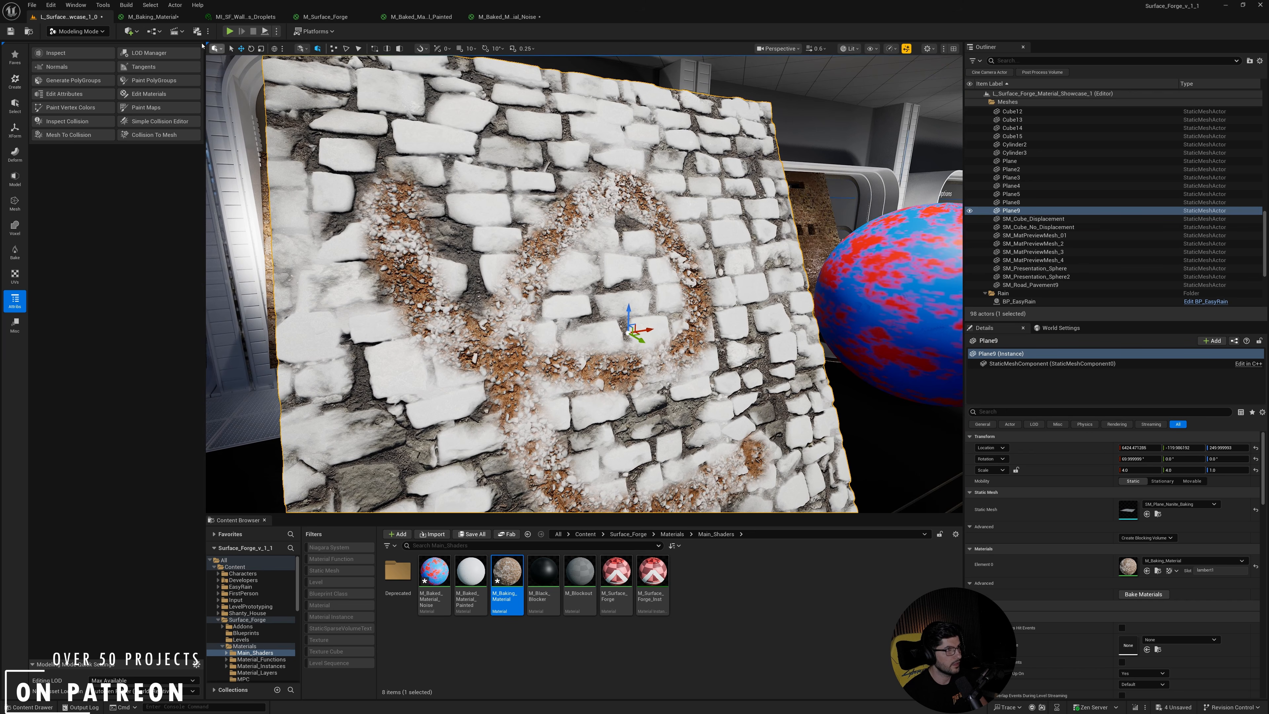
Set the shading model of M_Baking_Material to Unlit and apply the material.
{"action": "left_click", "coordinate": [143, 17]}
{"action": "right_click_drag", "start_coordinate": [424, 243], "coordinate": [414, 193]}
{"action": "scroll", "coordinate": [612, 277], "scroll_direction": "down", "scroll_amount": 1}
{"action": "right_click_drag", "start_coordinate": [524, 292], "coordinate": [564, 272]}
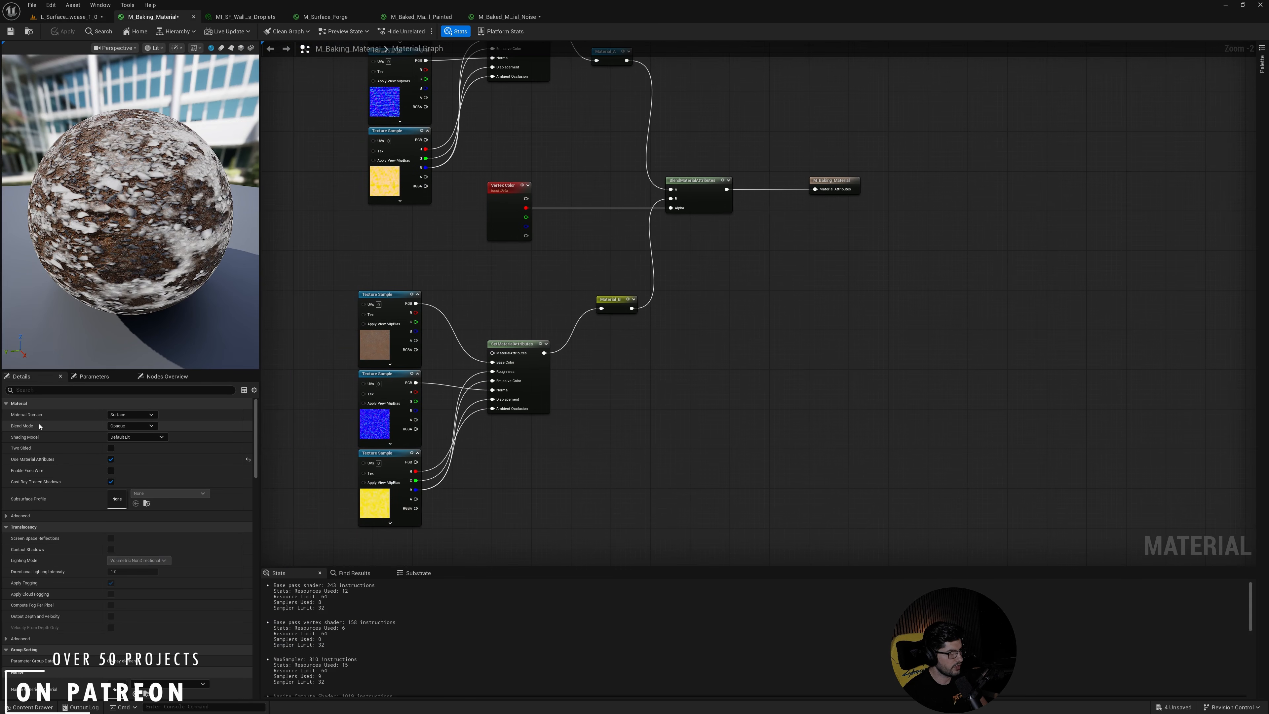
{"action": "left_click", "coordinate": [124, 437]}
{"action": "left_click", "coordinate": [122, 444]}
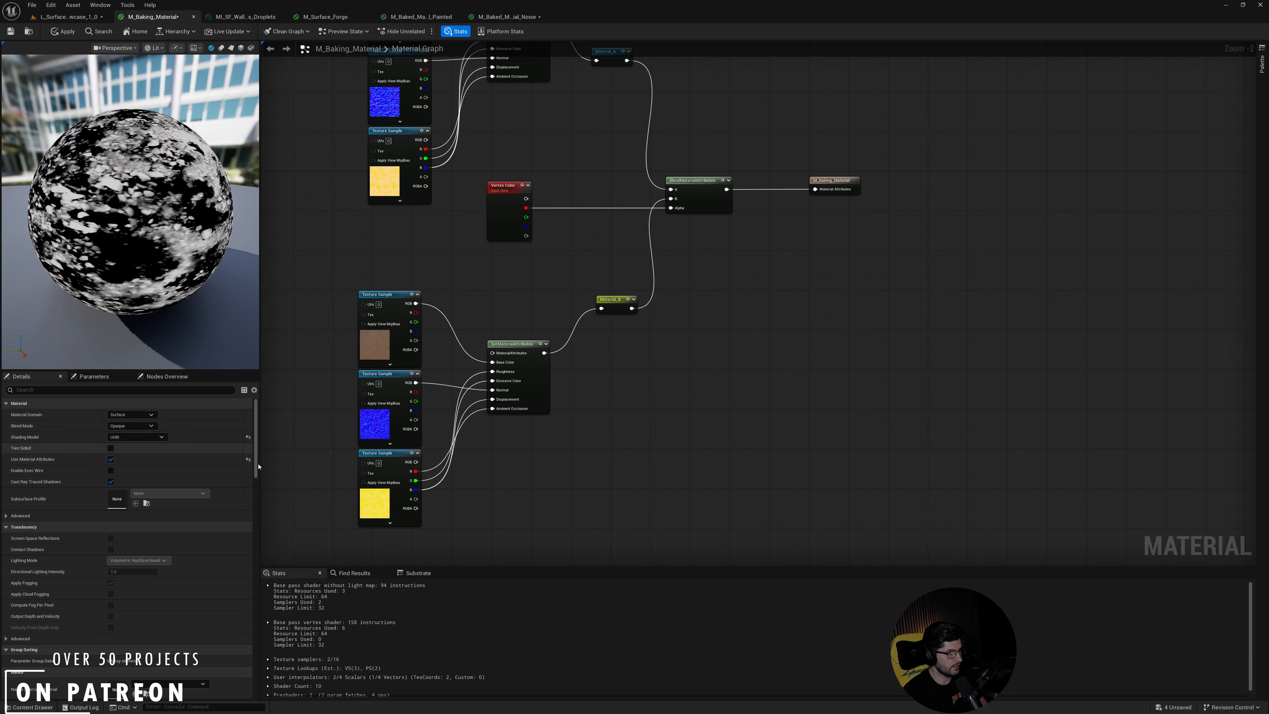
{"action": "left_click", "coordinate": [68, 31]}
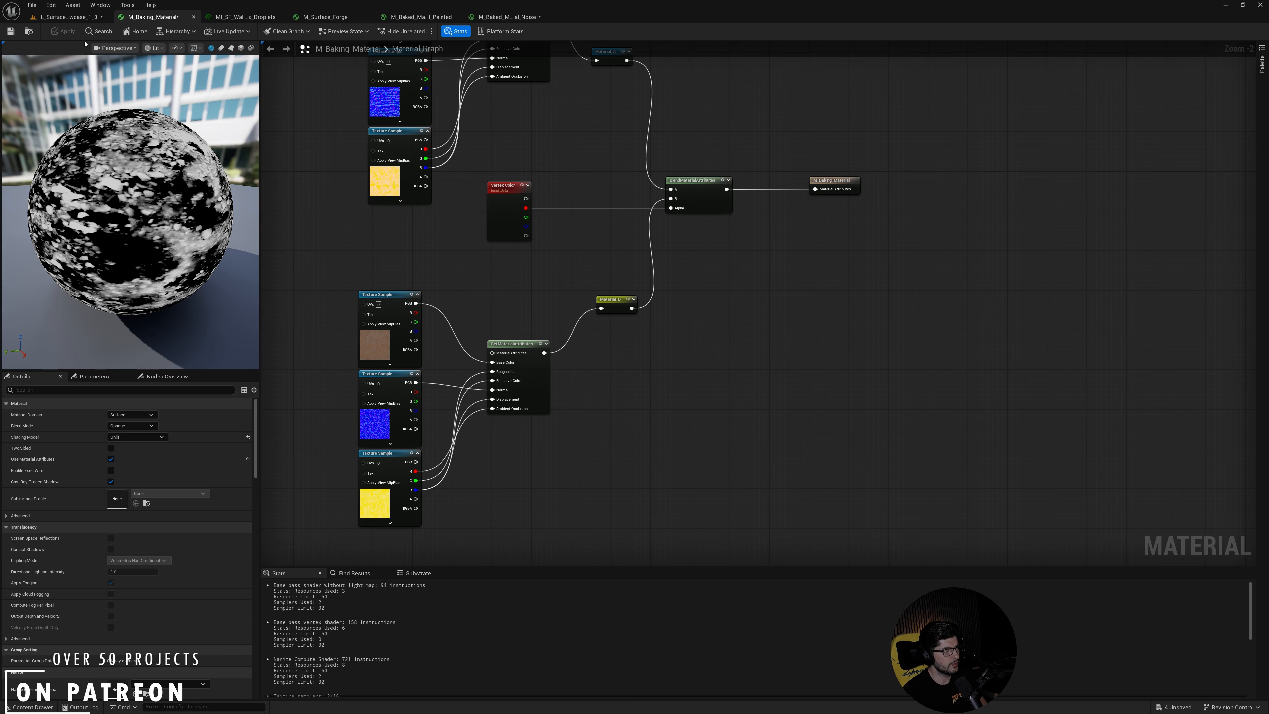
Bake the plane's material in the level with mesh data enabled, Emissive as the only property and a texture size of 4096 × 4096.
{"action": "left_click", "coordinate": [67, 16]}
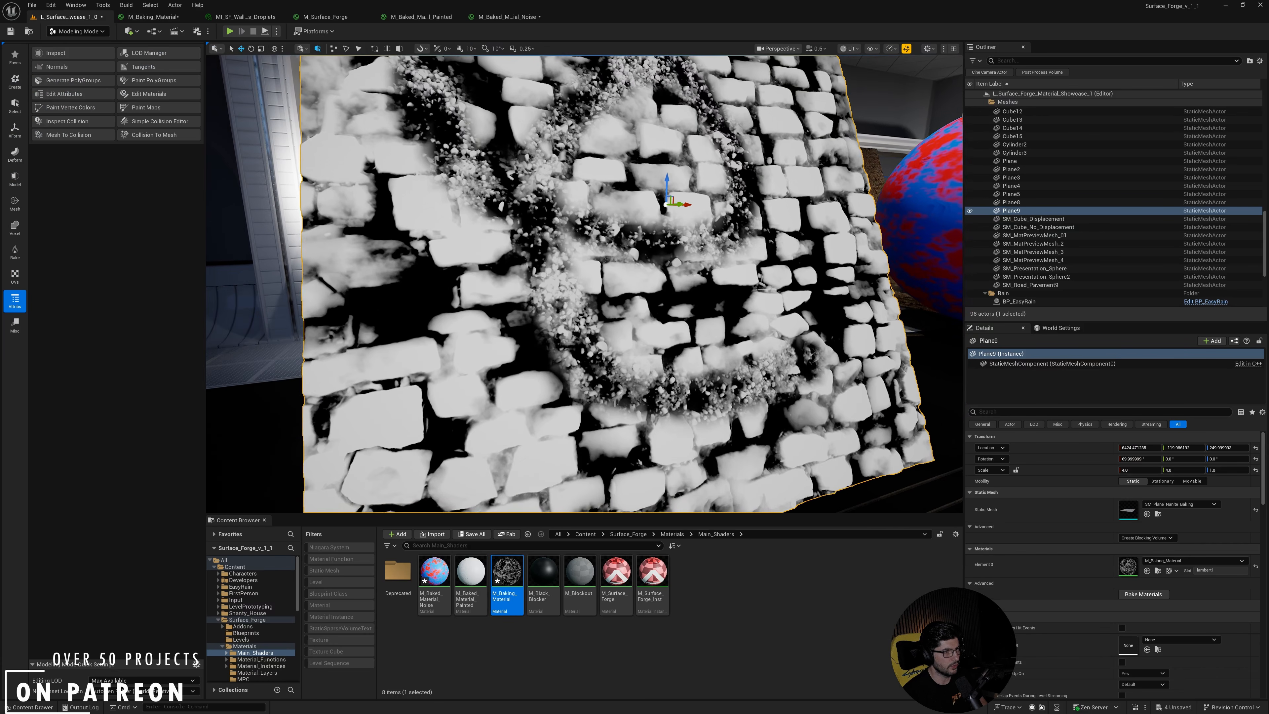
{"action": "mouse_move", "coordinate": [584, 284]}
{"action": "right_mouse_down"}
{"action": "mouse_move", "coordinate": [700, 284]}
{"action": "mouse_move", "coordinate": [630, 284]}
{"action": "mouse_move", "coordinate": [599, 340]}
{"action": "mouse_move", "coordinate": [559, 295]}
{"action": "mouse_move", "coordinate": [550, 305]}
{"action": "mouse_move", "coordinate": [606, 289]}
{"action": "right_mouse_up"}
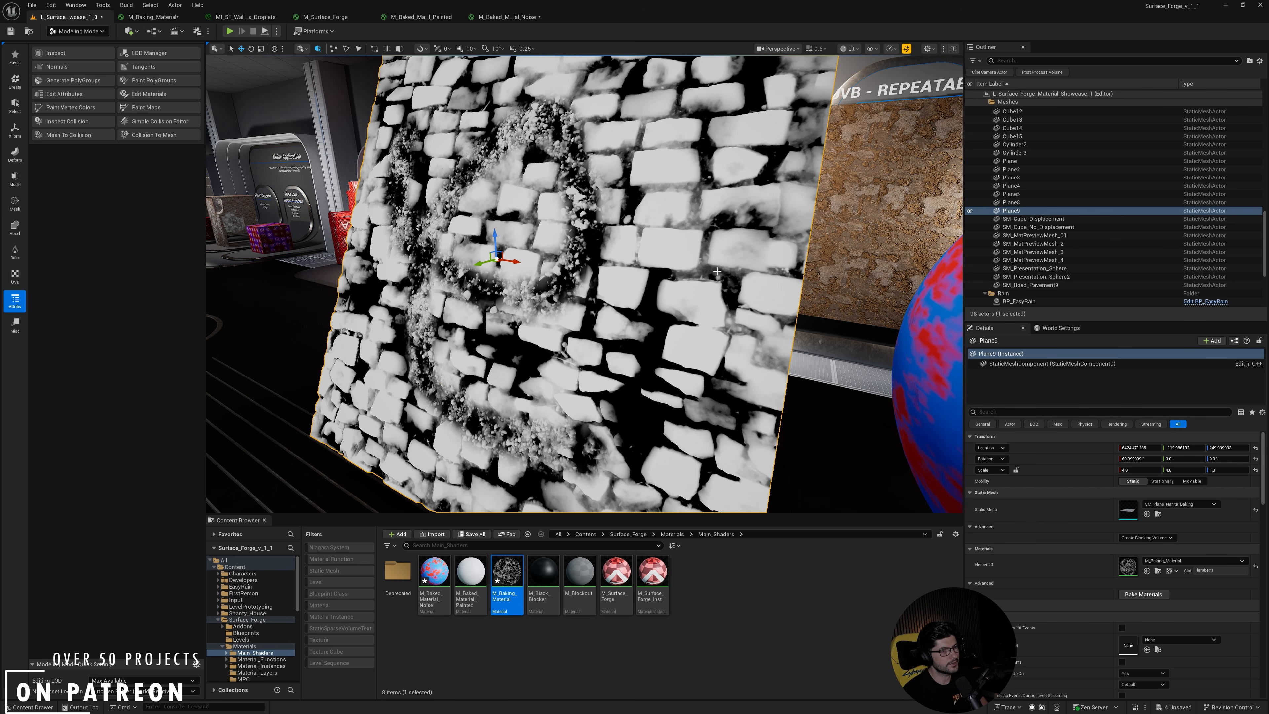
{"action": "right_click_drag", "start_coordinate": [717, 271], "coordinate": [590, 320]}
{"action": "left_click", "coordinate": [1144, 595]}
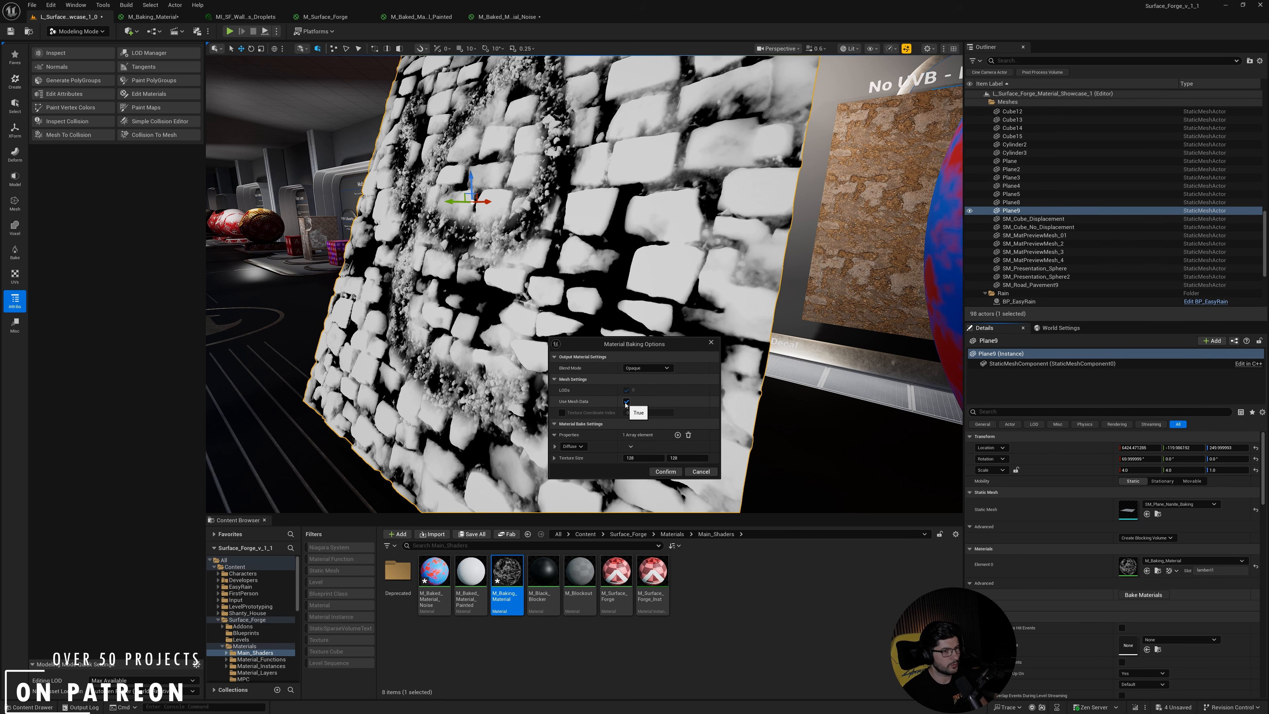
{"action": "left_click", "coordinate": [567, 446]}
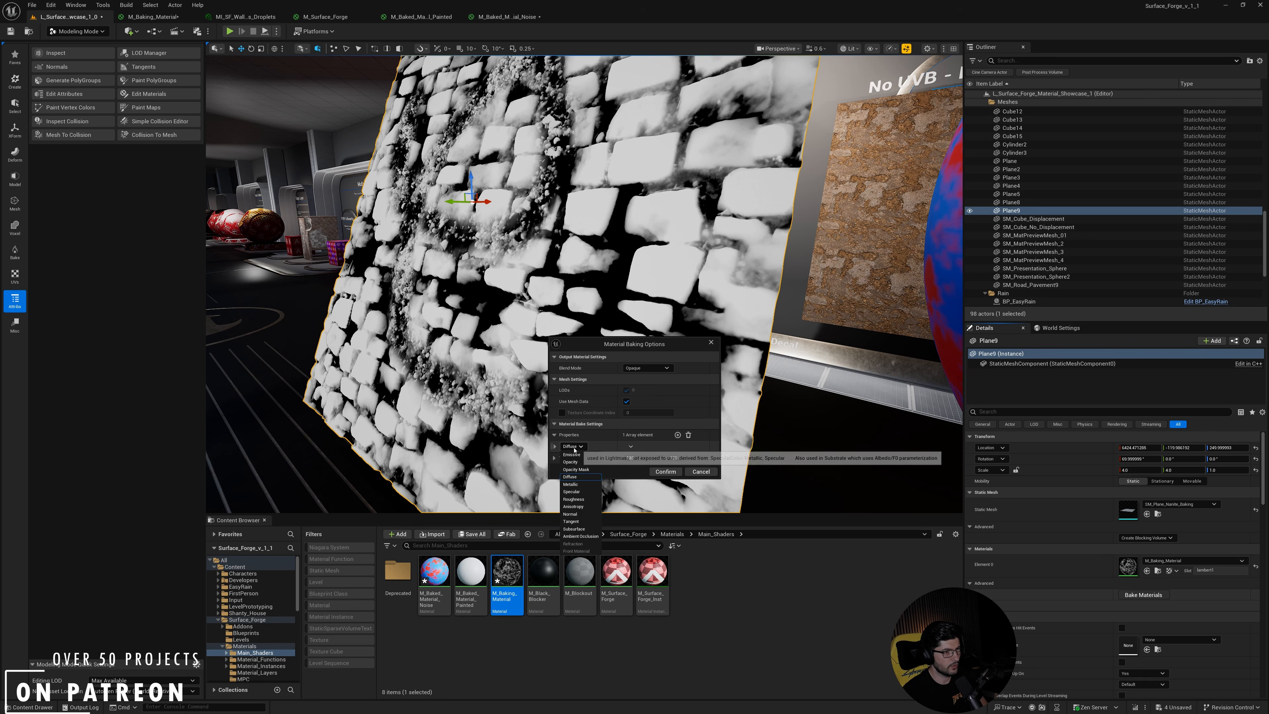
{"action": "left_click", "coordinate": [583, 455]}
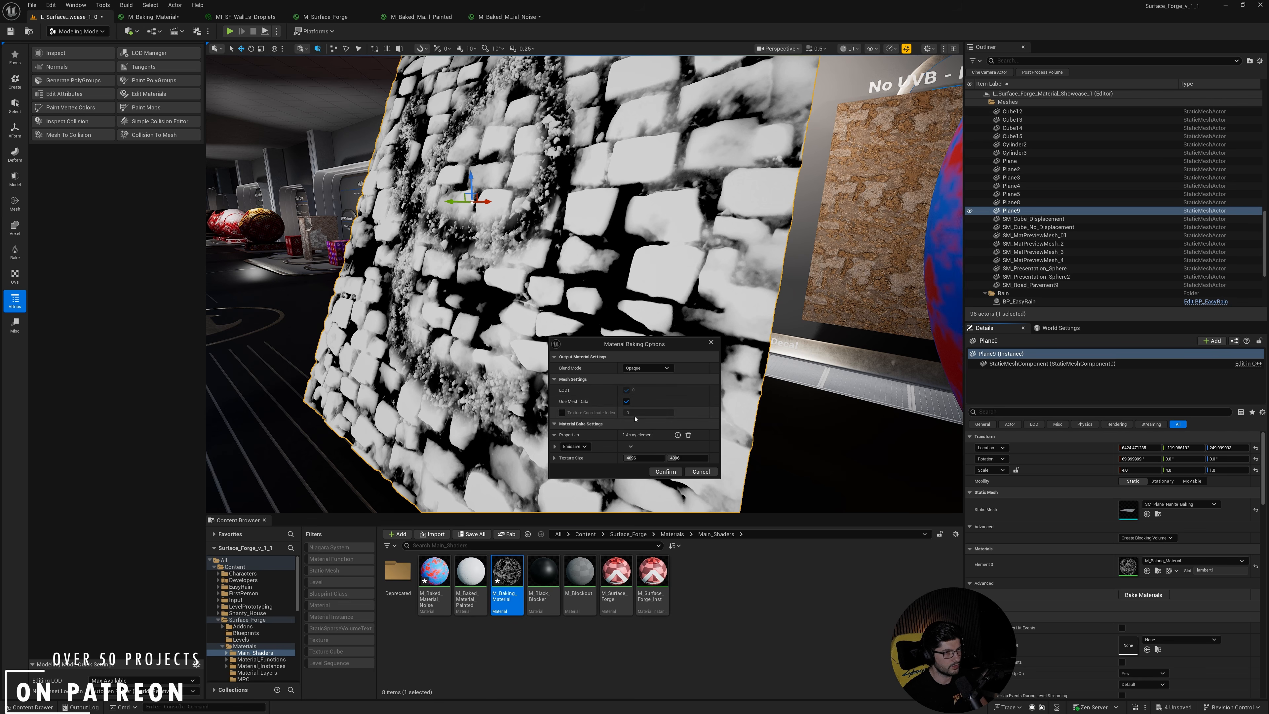
{"action": "left_click", "coordinate": [666, 471]}
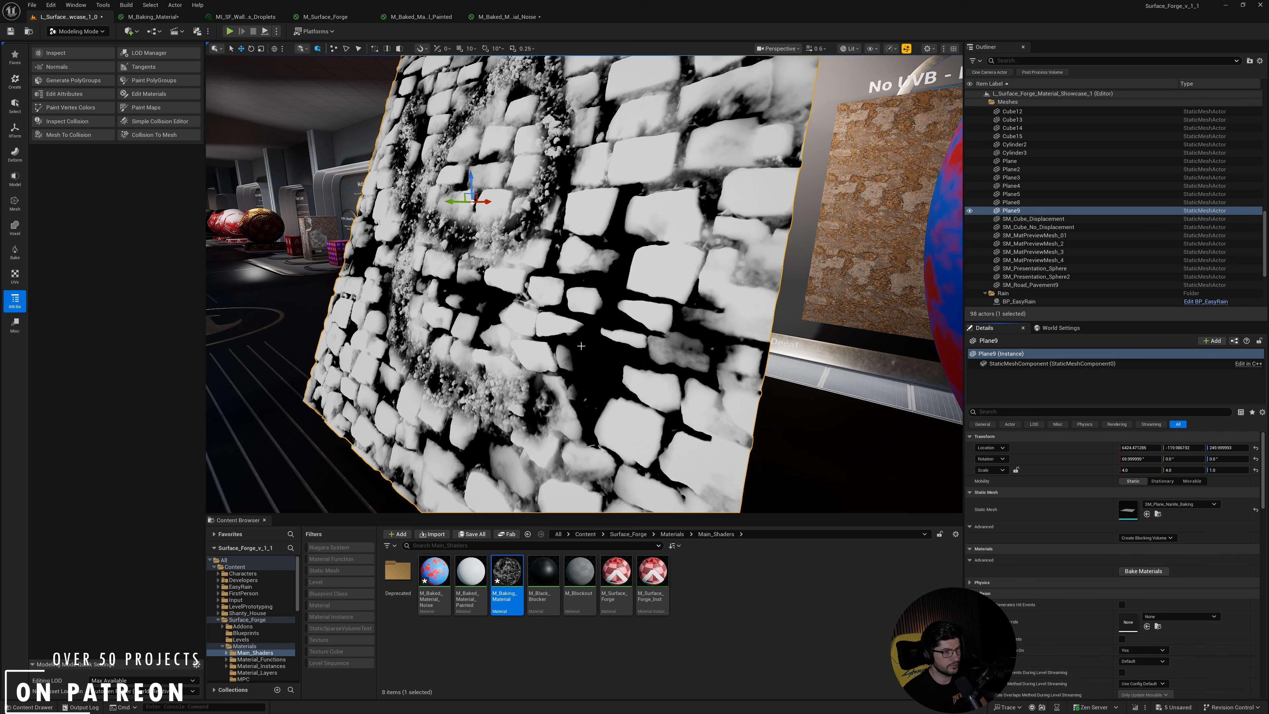
Inspect the baked result on the plane and the emissive color texture used by its baked material instance.
{"action": "right_click_drag", "start_coordinate": [581, 346], "coordinate": [746, 334]}
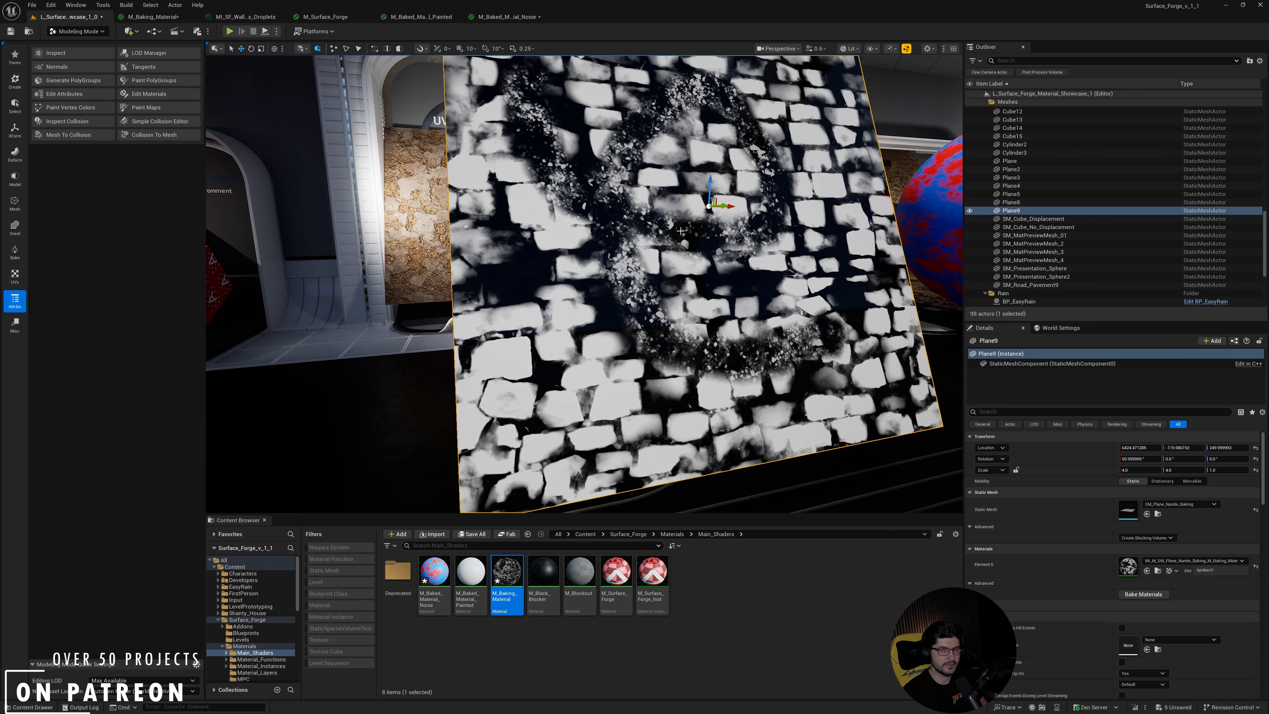
{"action": "right_click_drag", "start_coordinate": [681, 231], "coordinate": [755, 239]}
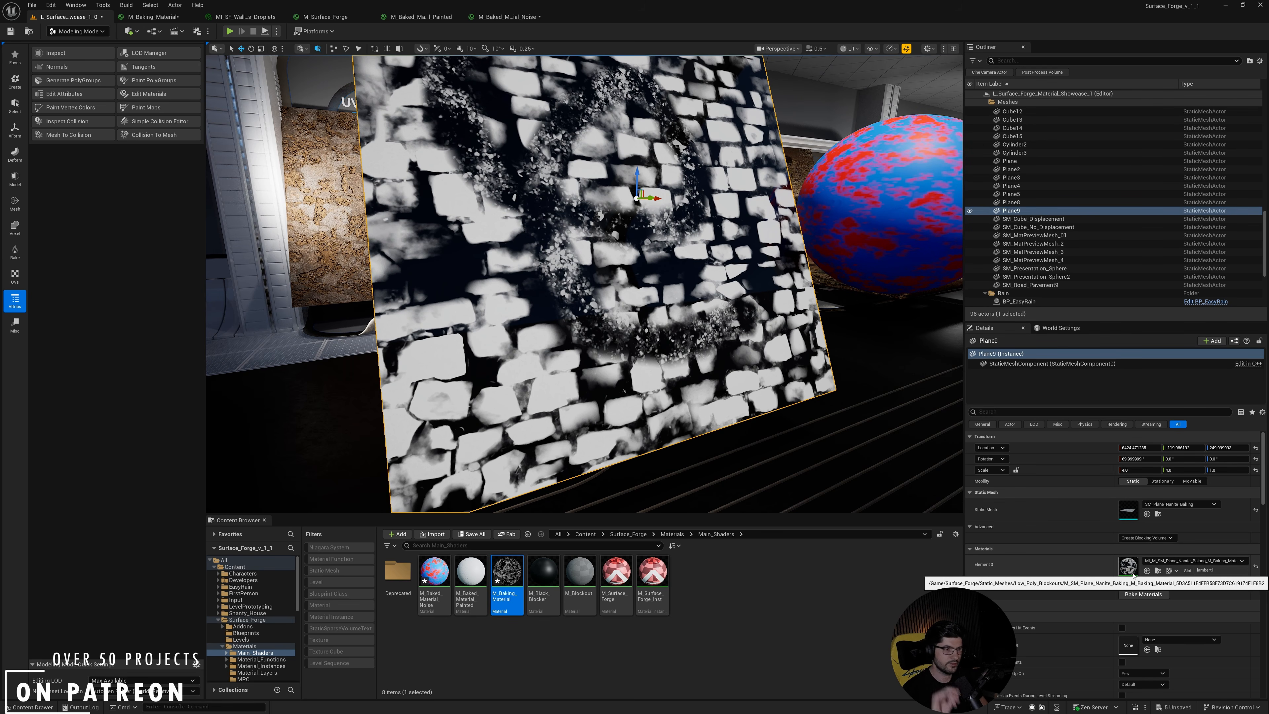
{"action": "right_click_drag", "start_coordinate": [634, 300], "coordinate": [551, 250]}
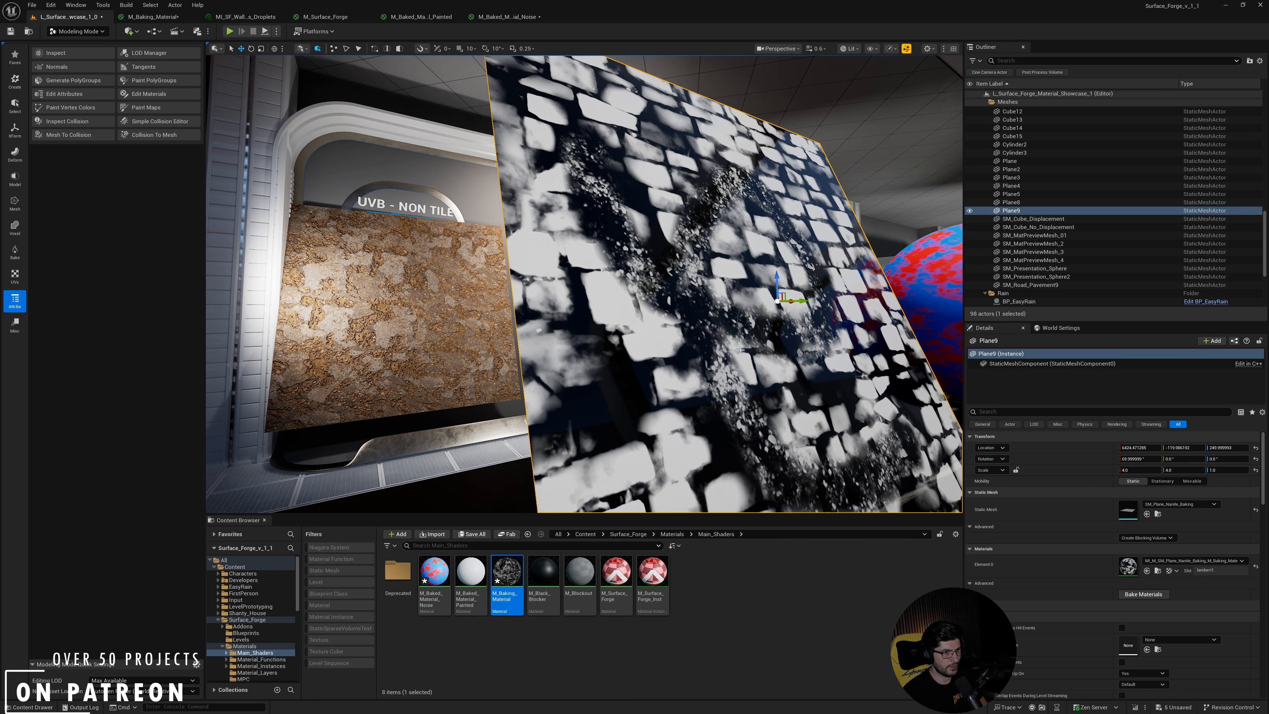
{"action": "right_click_drag", "start_coordinate": [741, 350], "coordinate": [568, 368]}
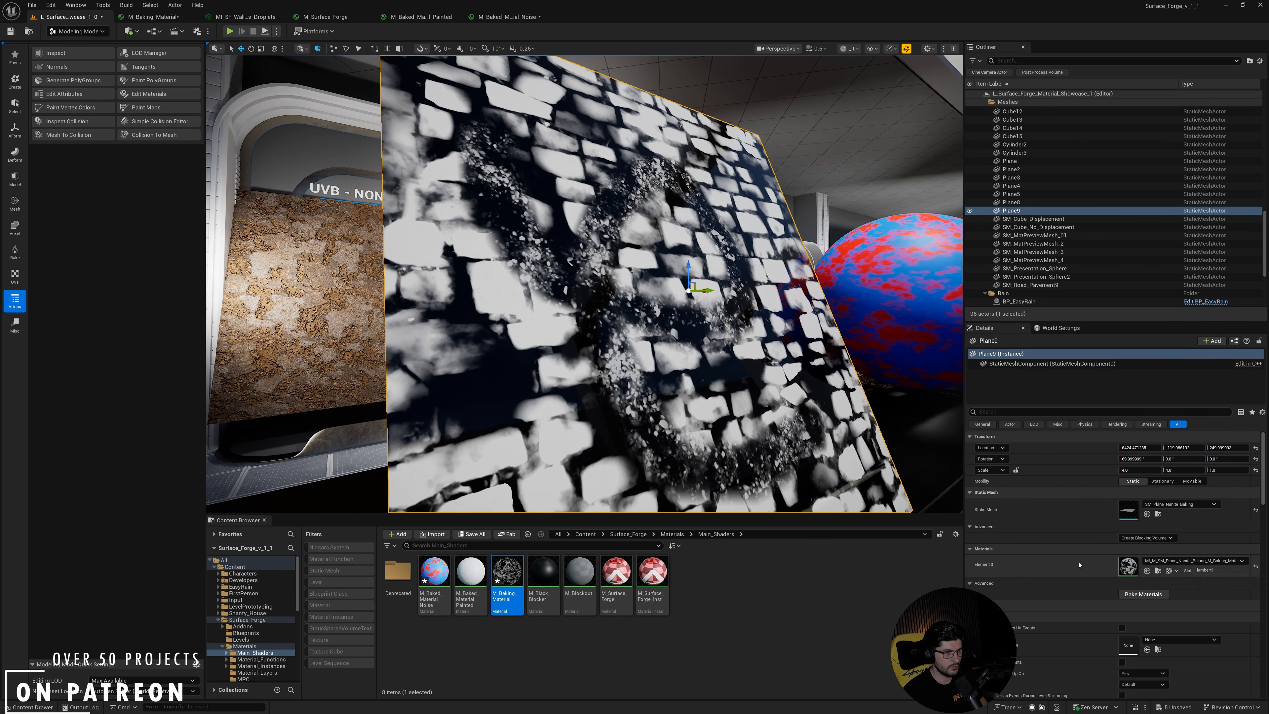
{"action": "double_click", "coordinate": [1129, 567]}
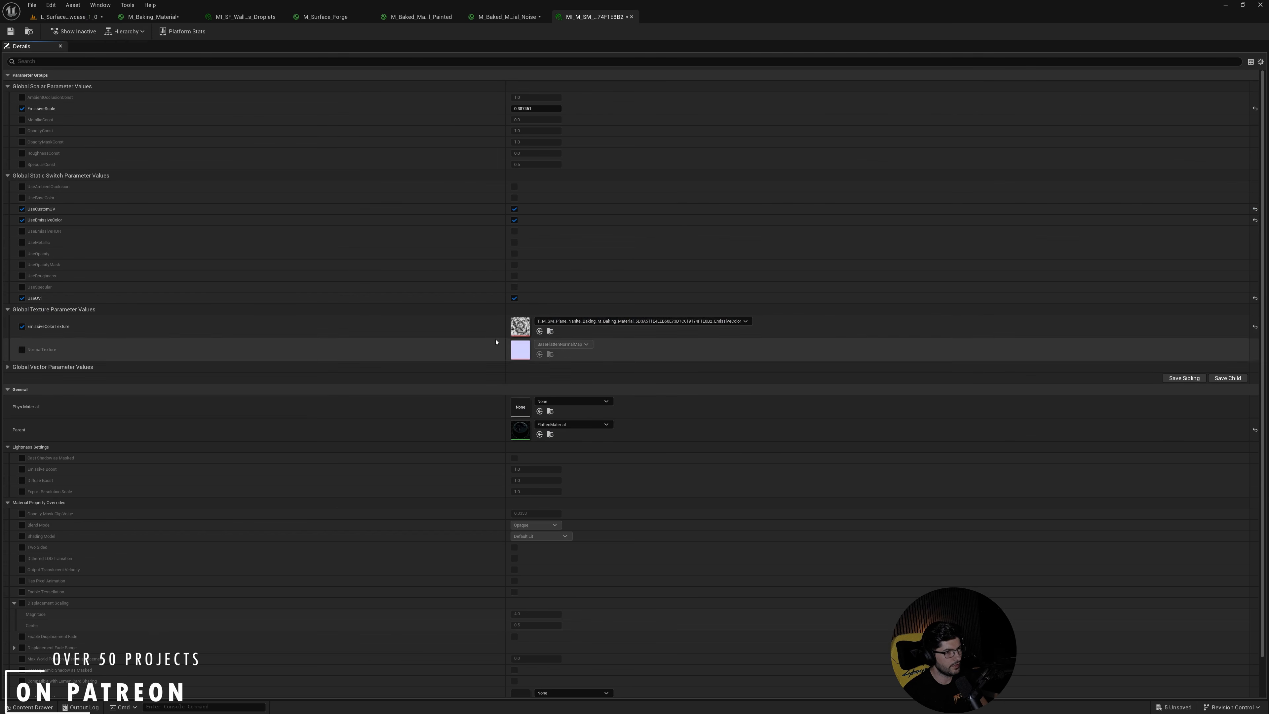
{"action": "double_click", "coordinate": [521, 326]}
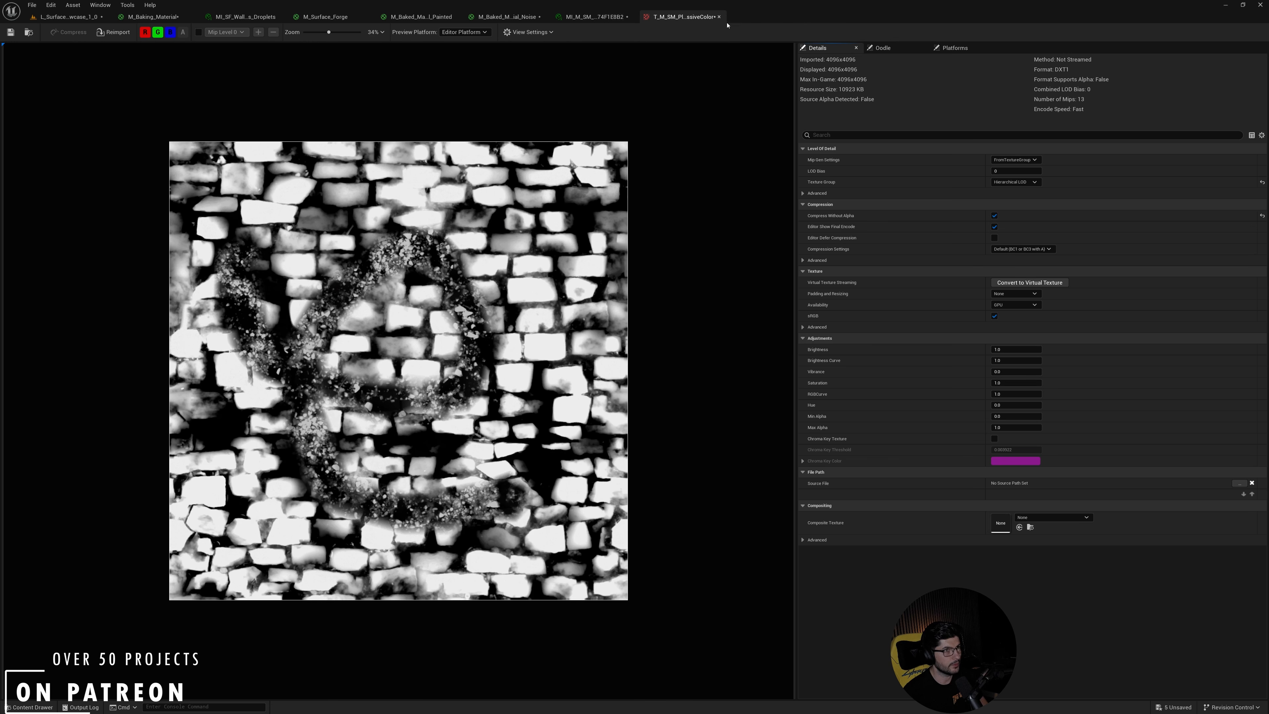
{"action": "left_click", "coordinate": [718, 17]}
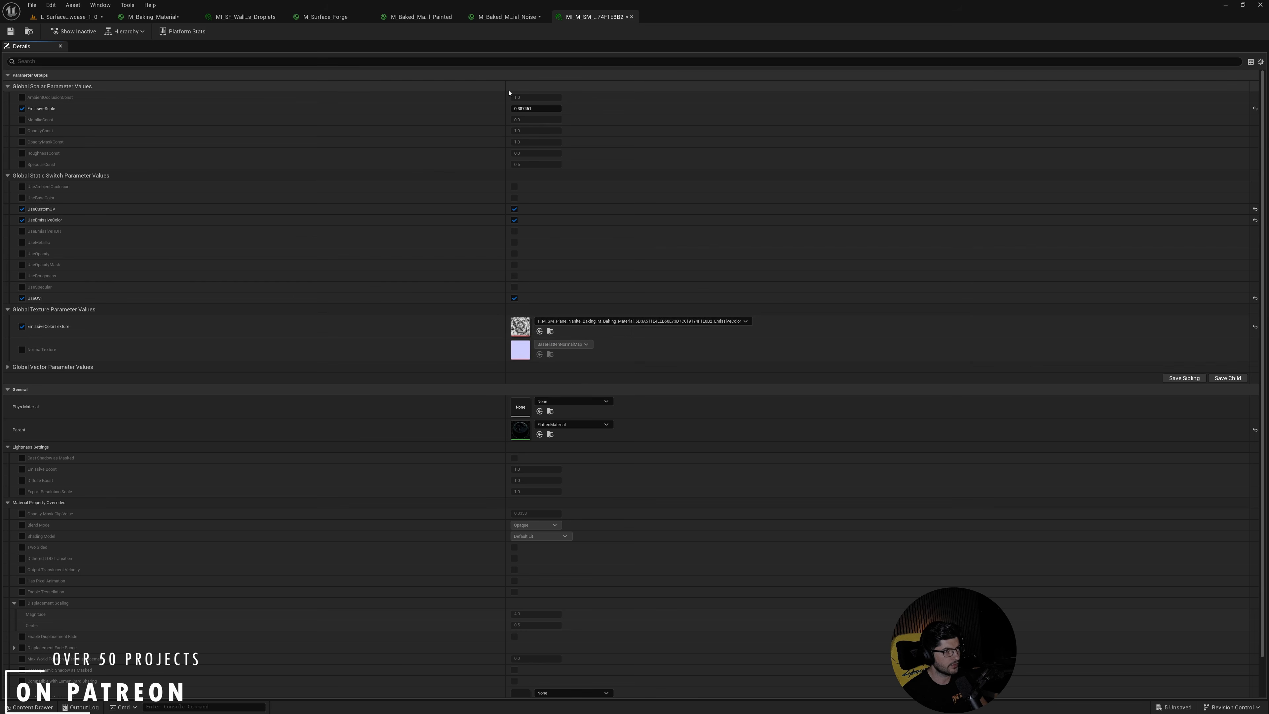
Place the baked emissive color texture in the Main_Shaders folder.
{"action": "left_click", "coordinate": [68, 16]}
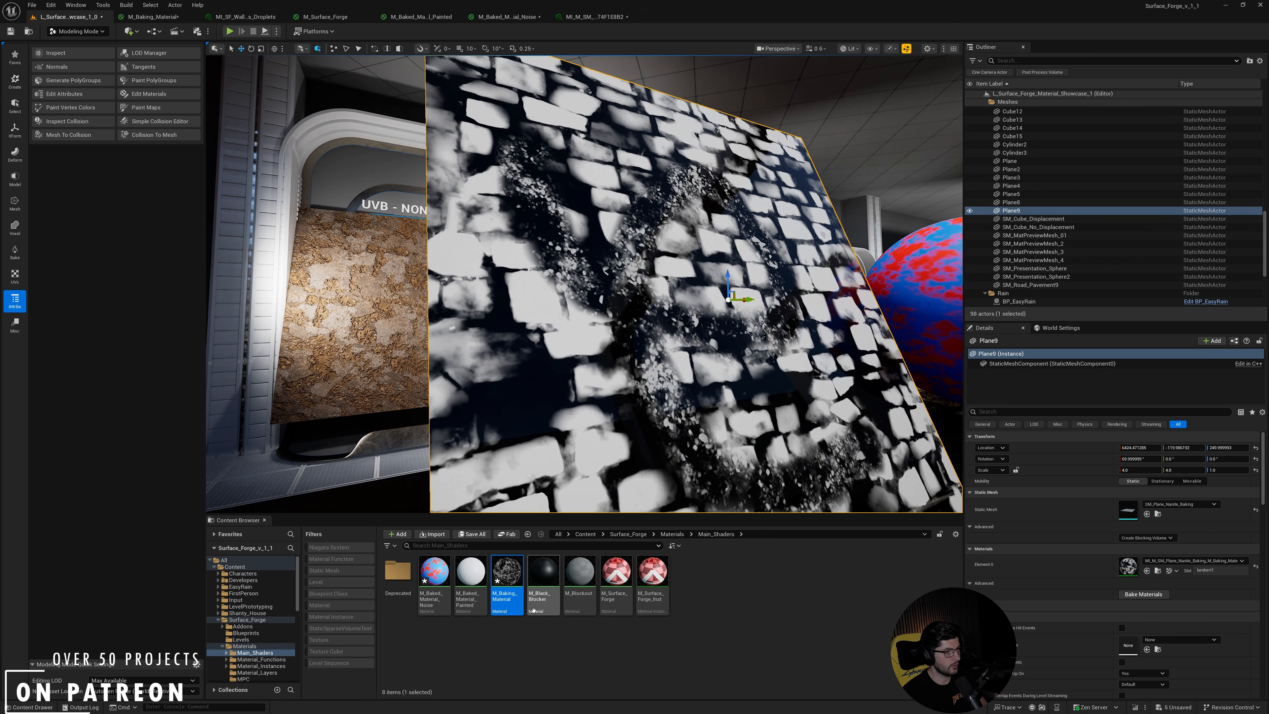
{"action": "left_click", "coordinate": [470, 635]}
{"action": "right_click", "coordinate": [712, 667]}
{"action": "left_click", "coordinate": [669, 642]}
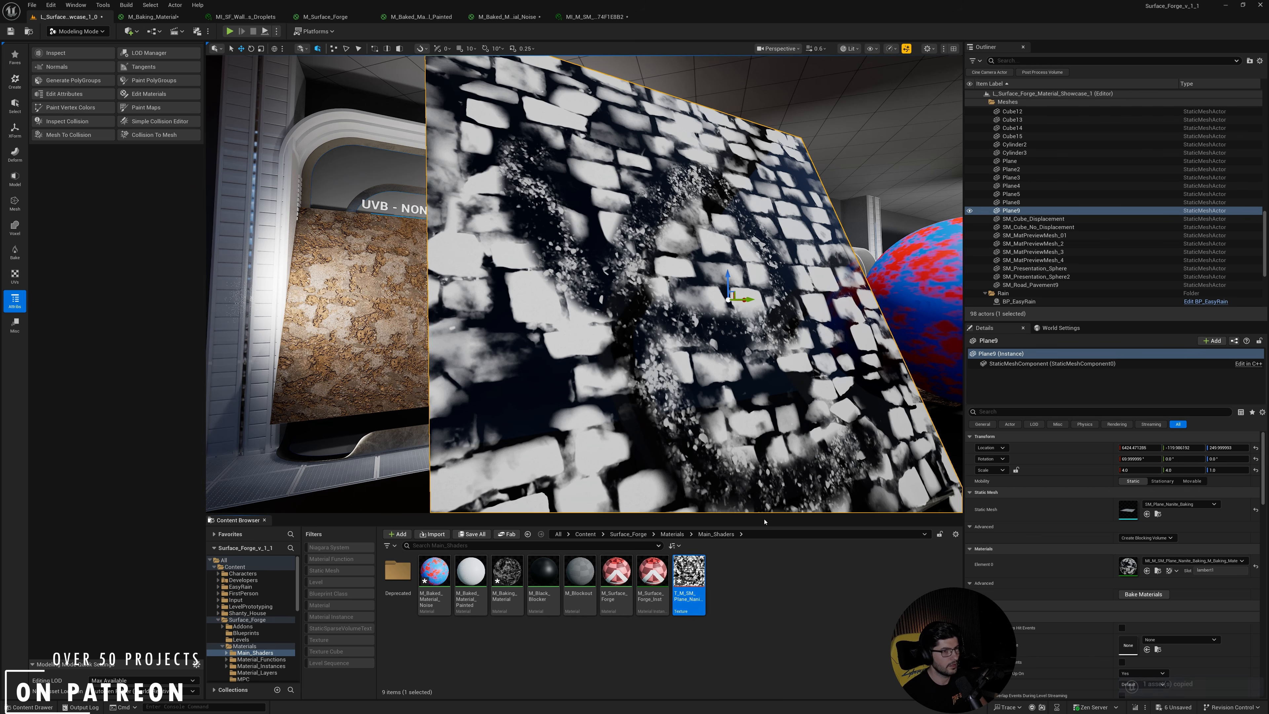
{"action": "right_click_drag", "start_coordinate": [744, 453], "coordinate": [758, 457]}
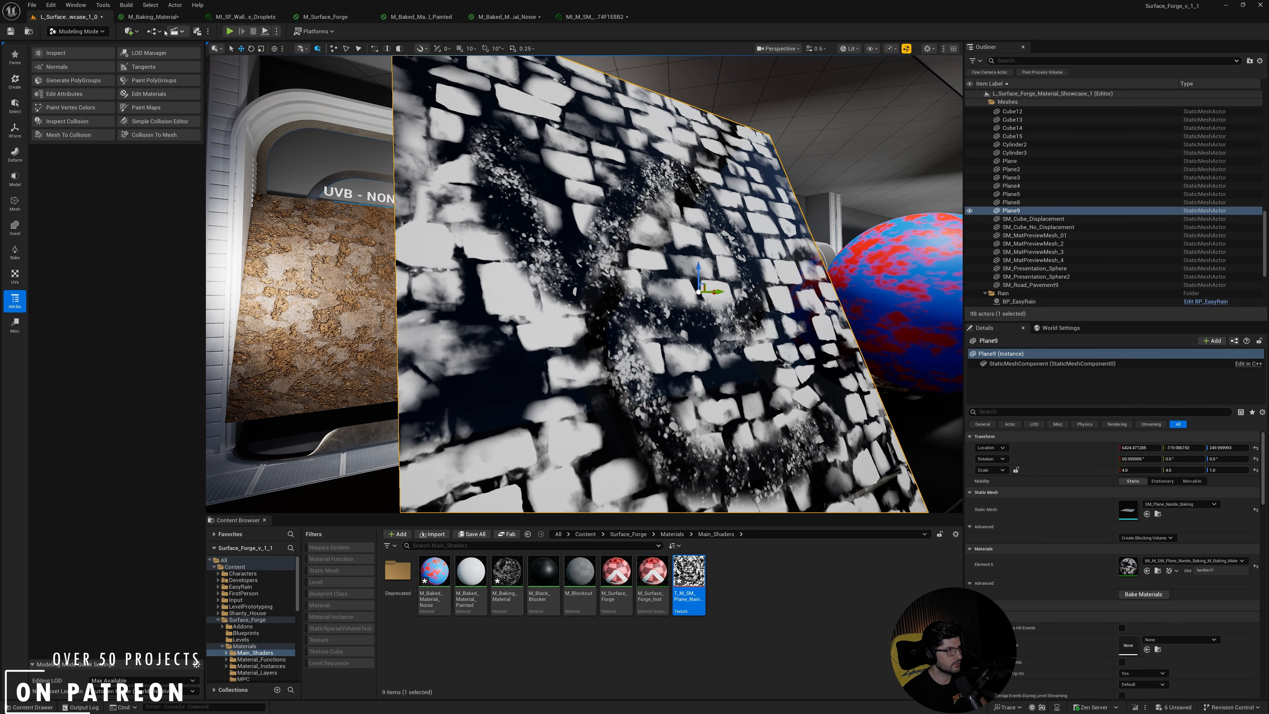
Set the shading model of M_Baking_Material to Default Lit, disconnect Emissive Color in both material layers and apply the material.
{"action": "left_click", "coordinate": [152, 16]}
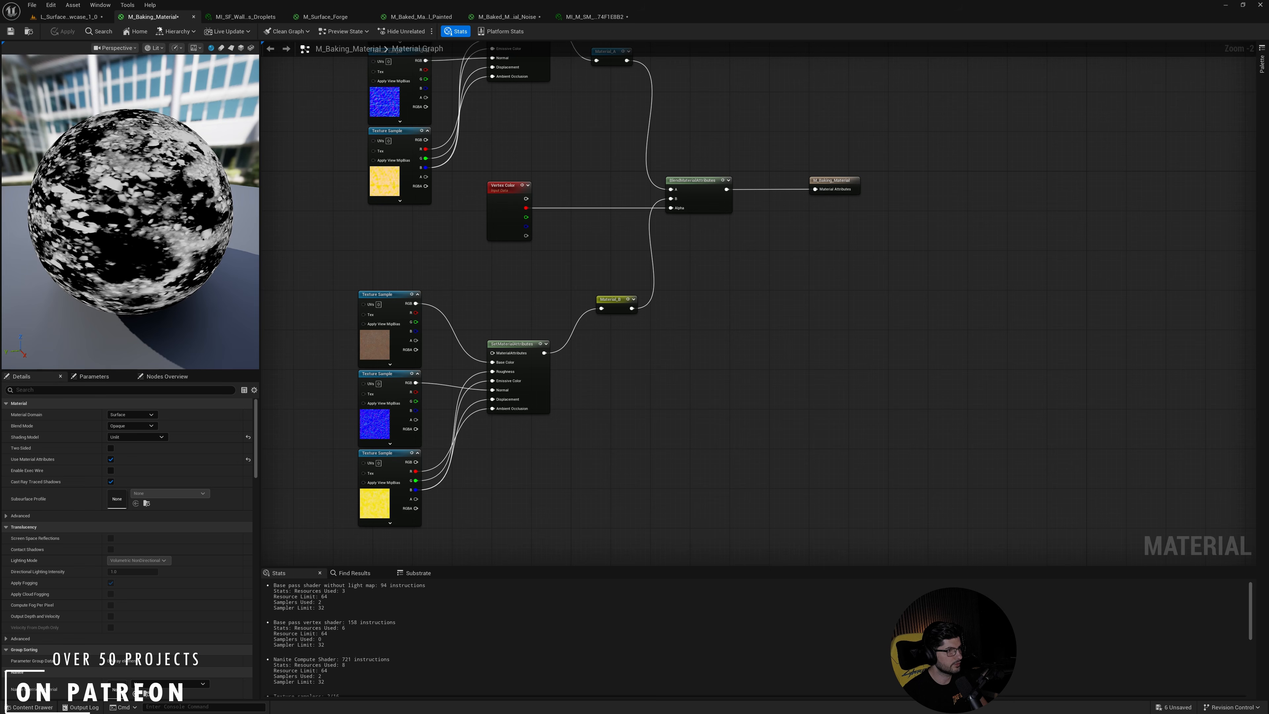
{"action": "left_click", "coordinate": [136, 437]}
{"action": "left_click", "coordinate": [134, 454]}
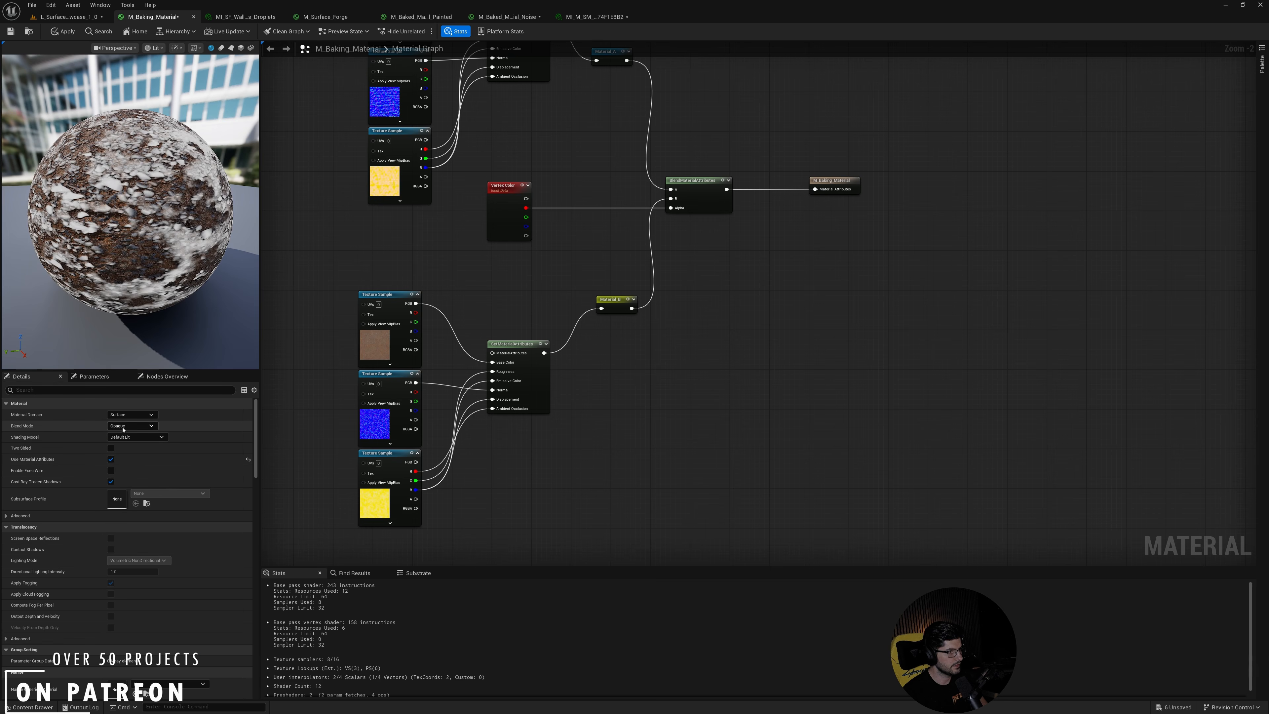
{"action": "scroll", "coordinate": [575, 440], "scroll_direction": "up", "scroll_amount": 2}
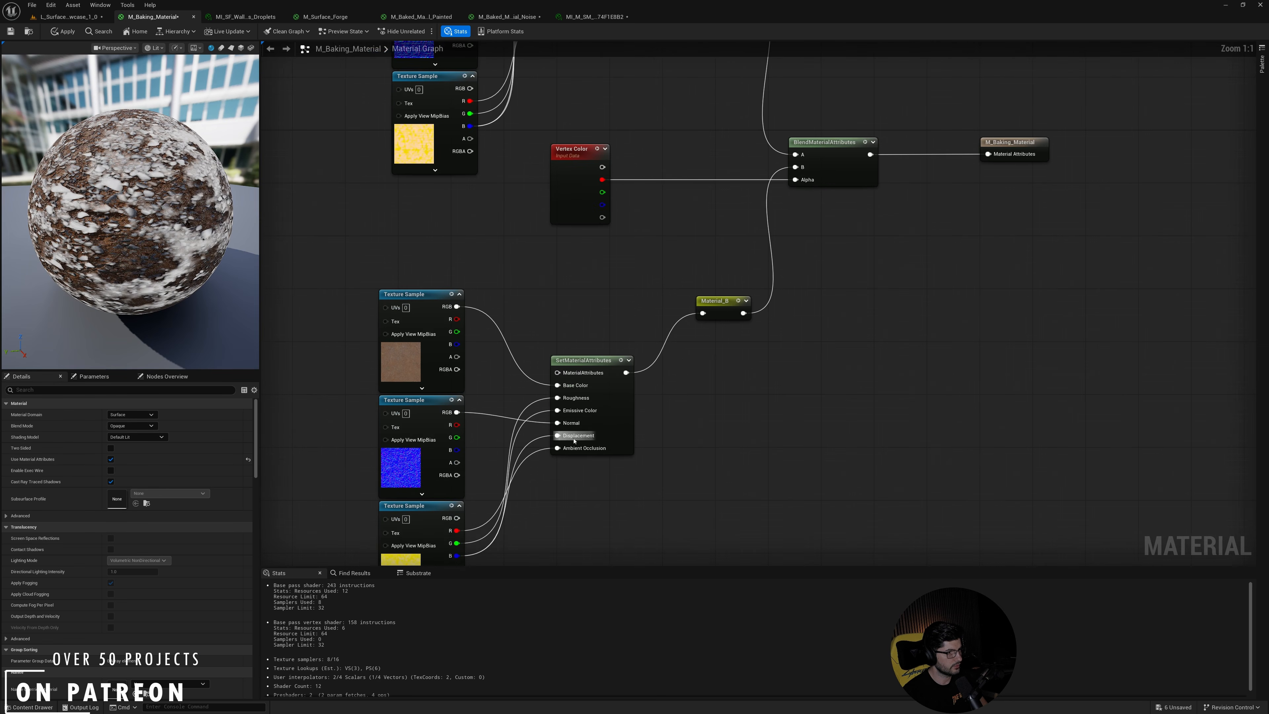
{"action": "right_click_drag", "start_coordinate": [559, 243], "coordinate": [546, 400]}
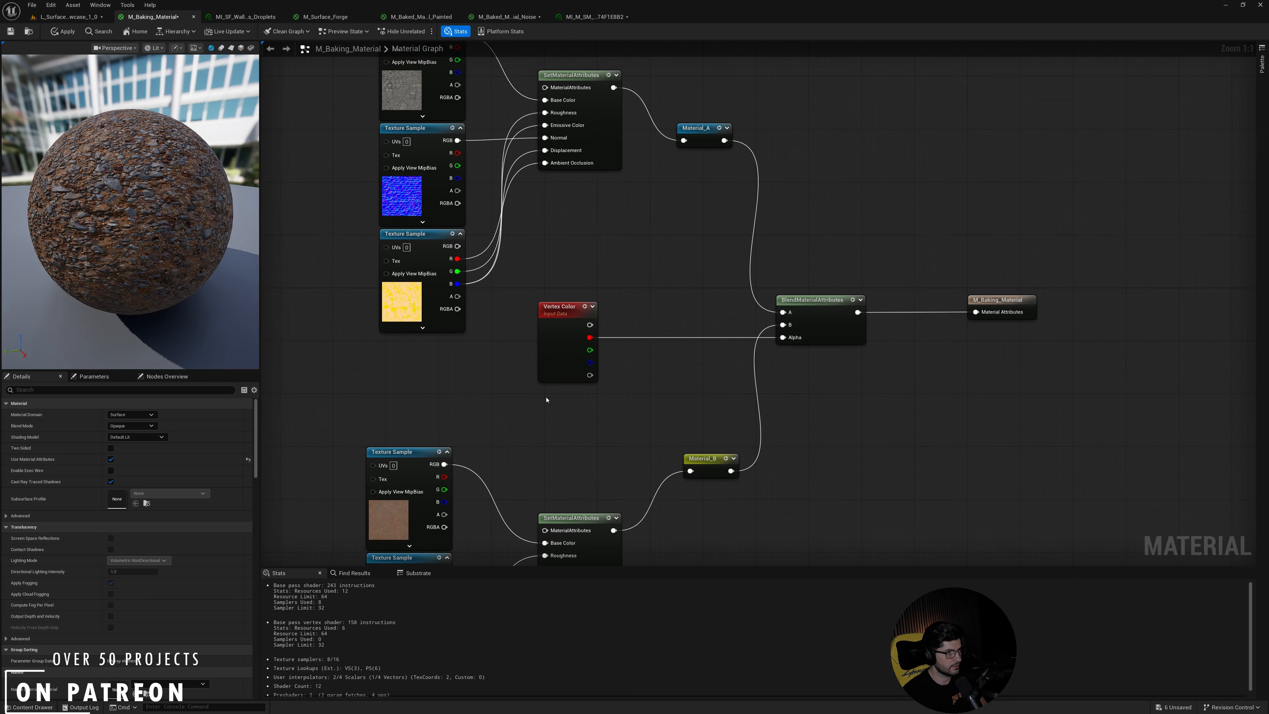
{"action": "left_click", "coordinate": [545, 125], "text": "alt"}
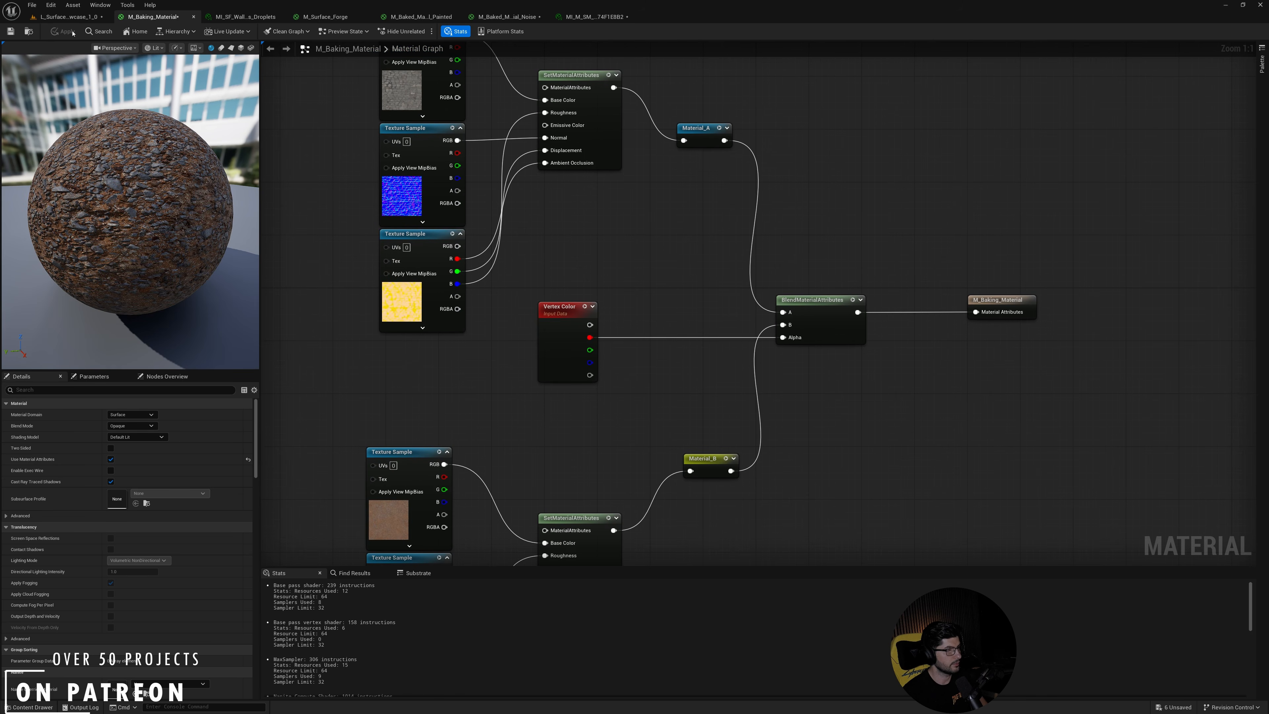
Assign M_Baking_Material to the painted plane in the level again.
{"action": "left_click", "coordinate": [69, 16]}
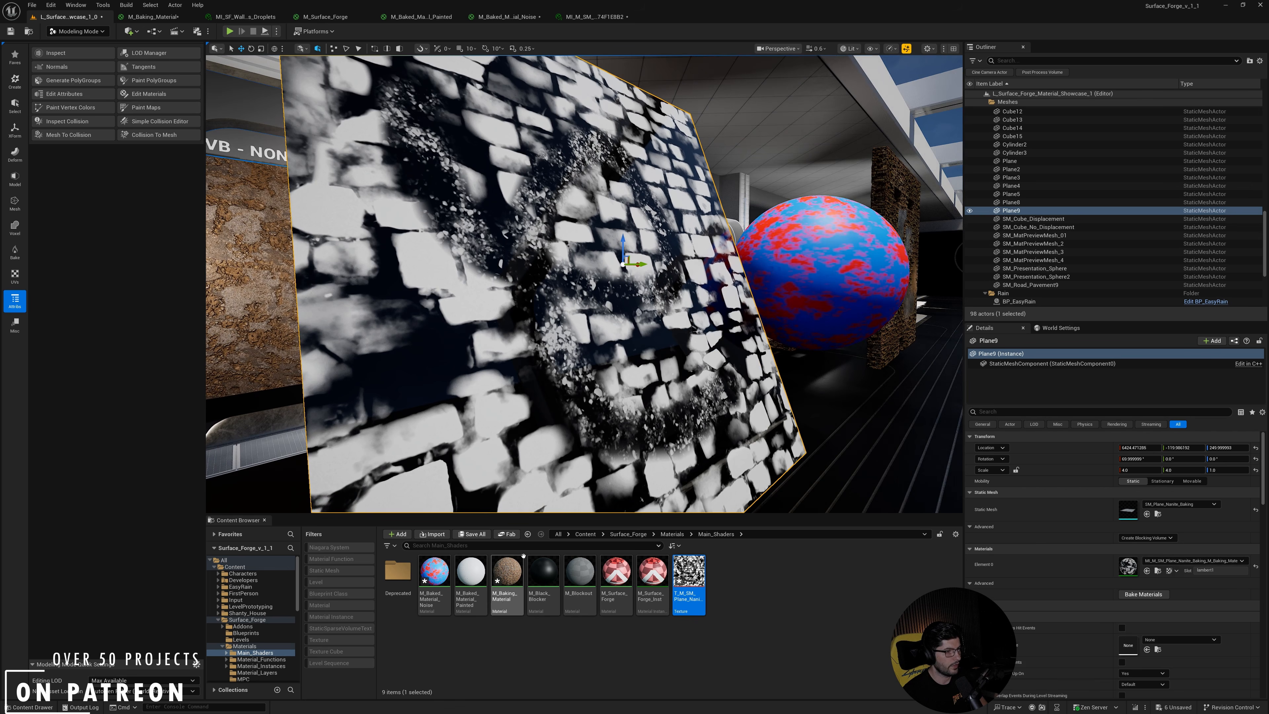
{"action": "left_click", "coordinate": [507, 573]}
{"action": "left_click_drag", "start_coordinate": [507, 573], "coordinate": [554, 311]}
{"action": "right_click_drag", "start_coordinate": [555, 310], "coordinate": [555, 340]}
Bake the plane's material with mesh data enabled, the properties Diffuse, Roughness and Normal, and a texture size of 4096 × 4096.
{"action": "left_click", "coordinate": [1144, 594]}
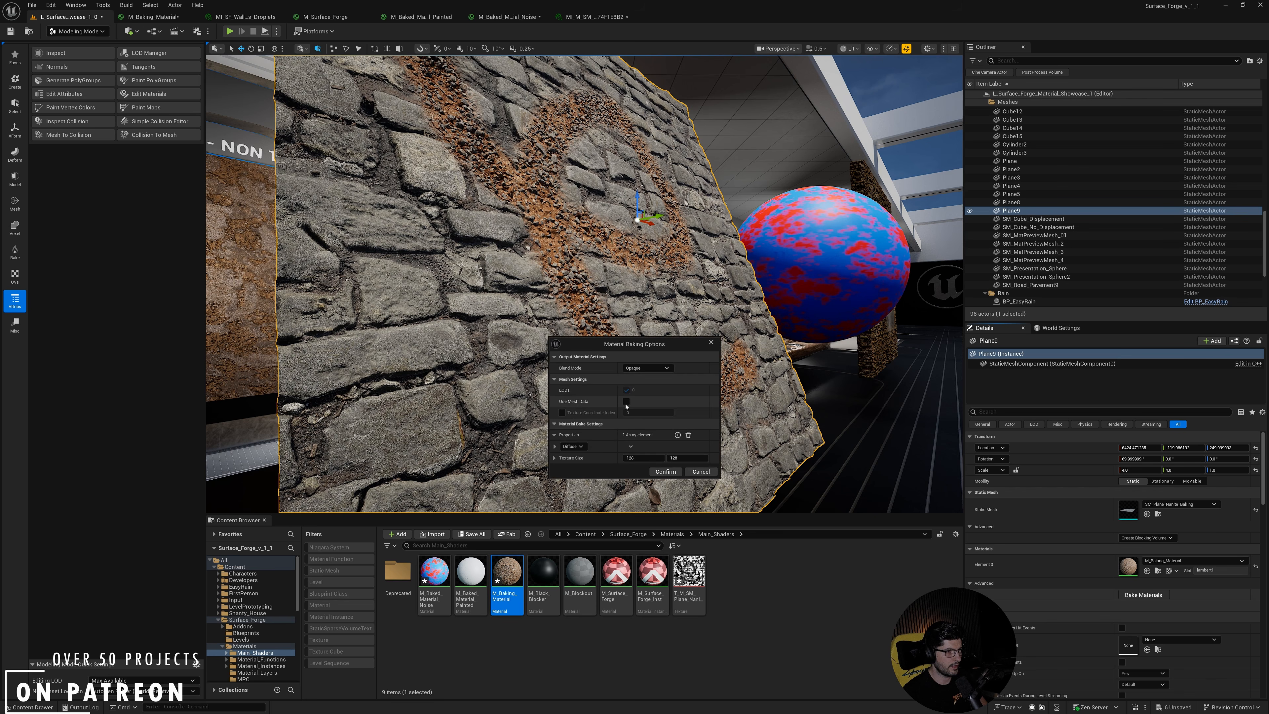
{"action": "left_click", "coordinate": [627, 402]}
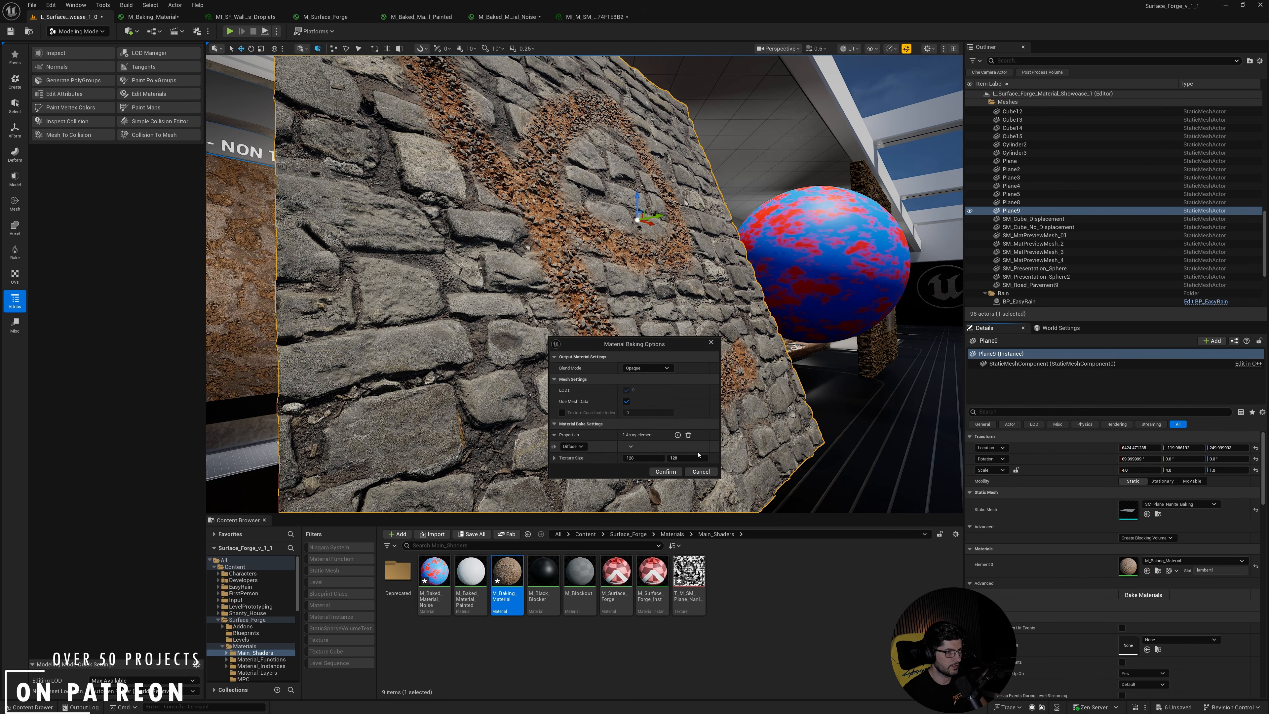
{"action": "left_click", "coordinate": [677, 434]}
{"action": "left_click", "coordinate": [574, 458]}
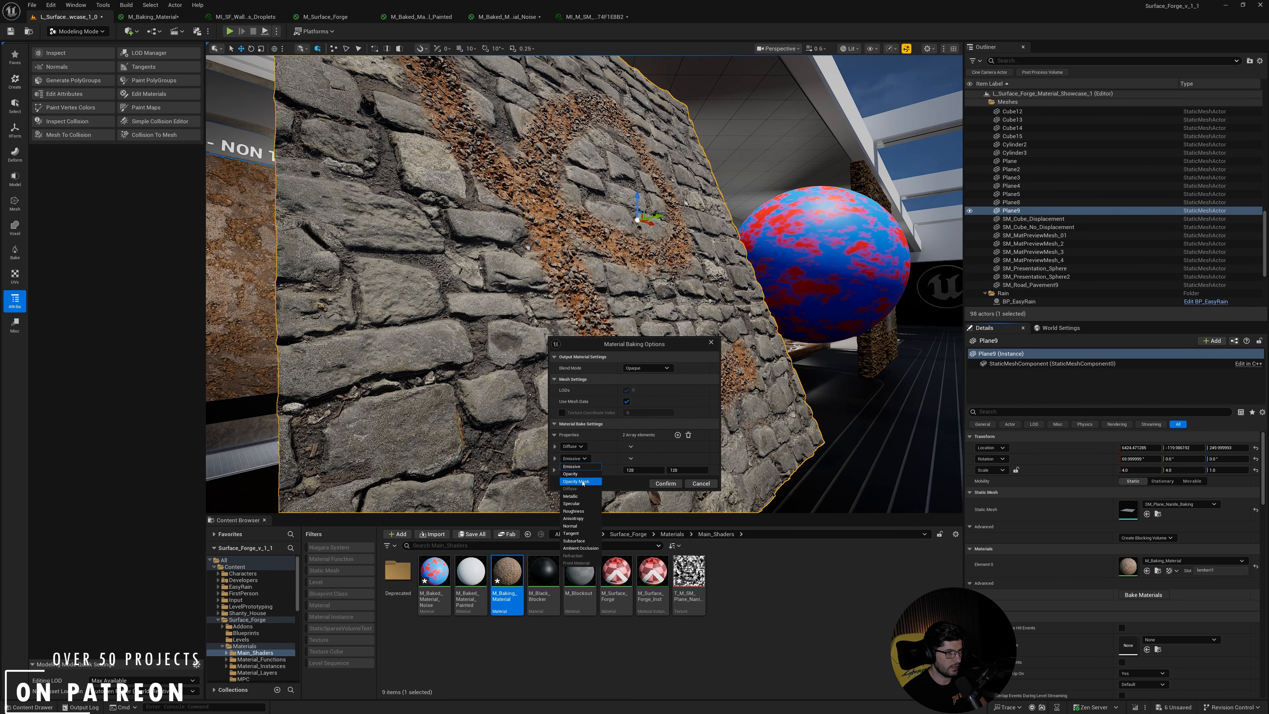
{"action": "left_click", "coordinate": [580, 511]}
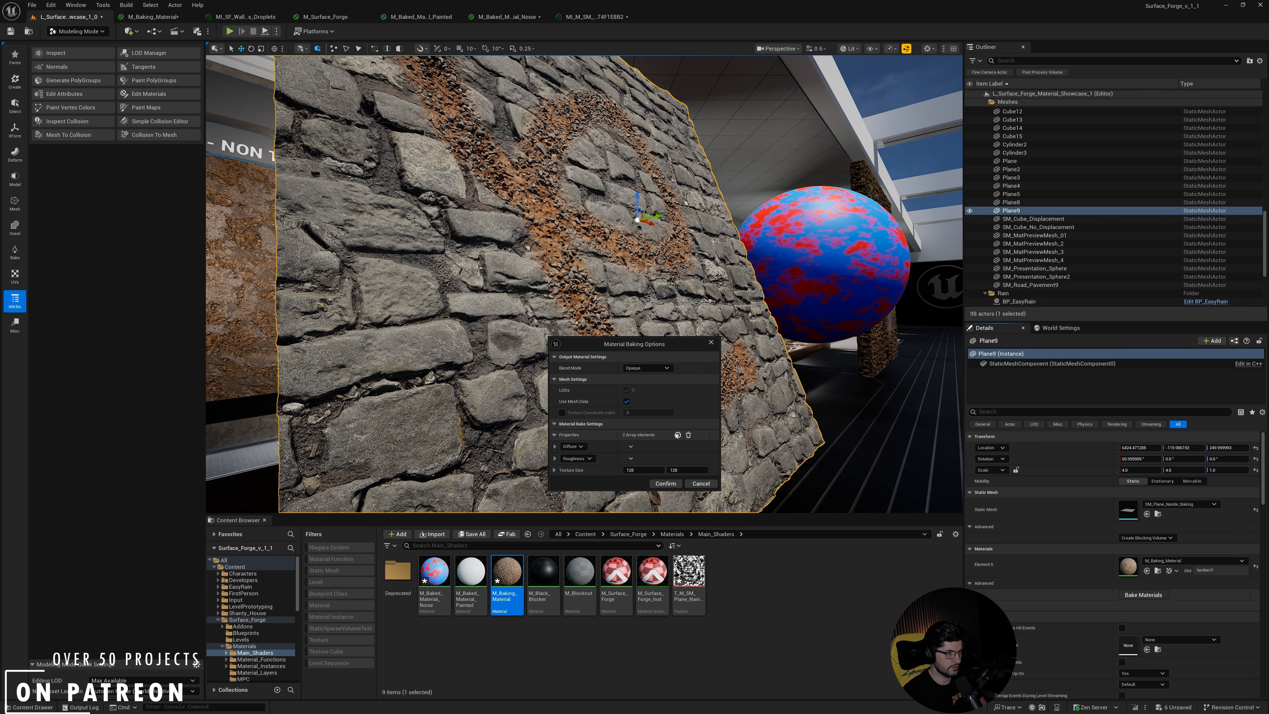
{"action": "left_click", "coordinate": [678, 434]}
{"action": "left_click", "coordinate": [575, 471]}
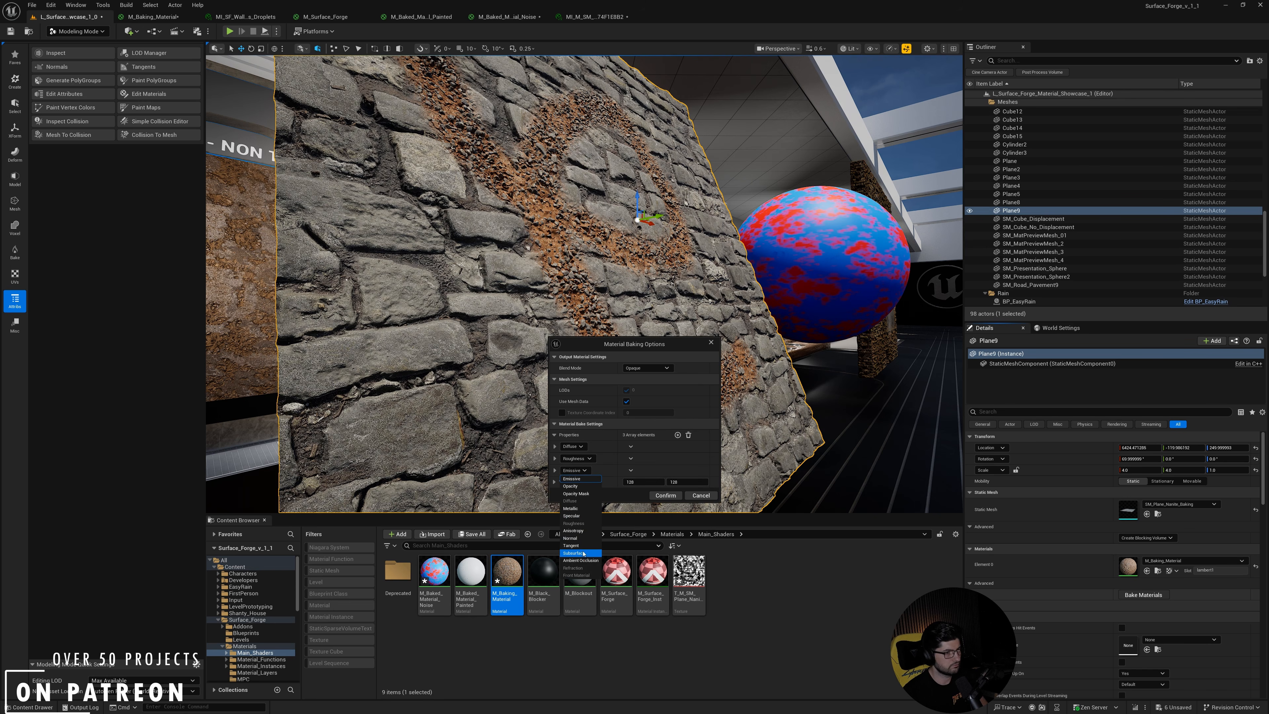
{"action": "left_click", "coordinate": [579, 541]}
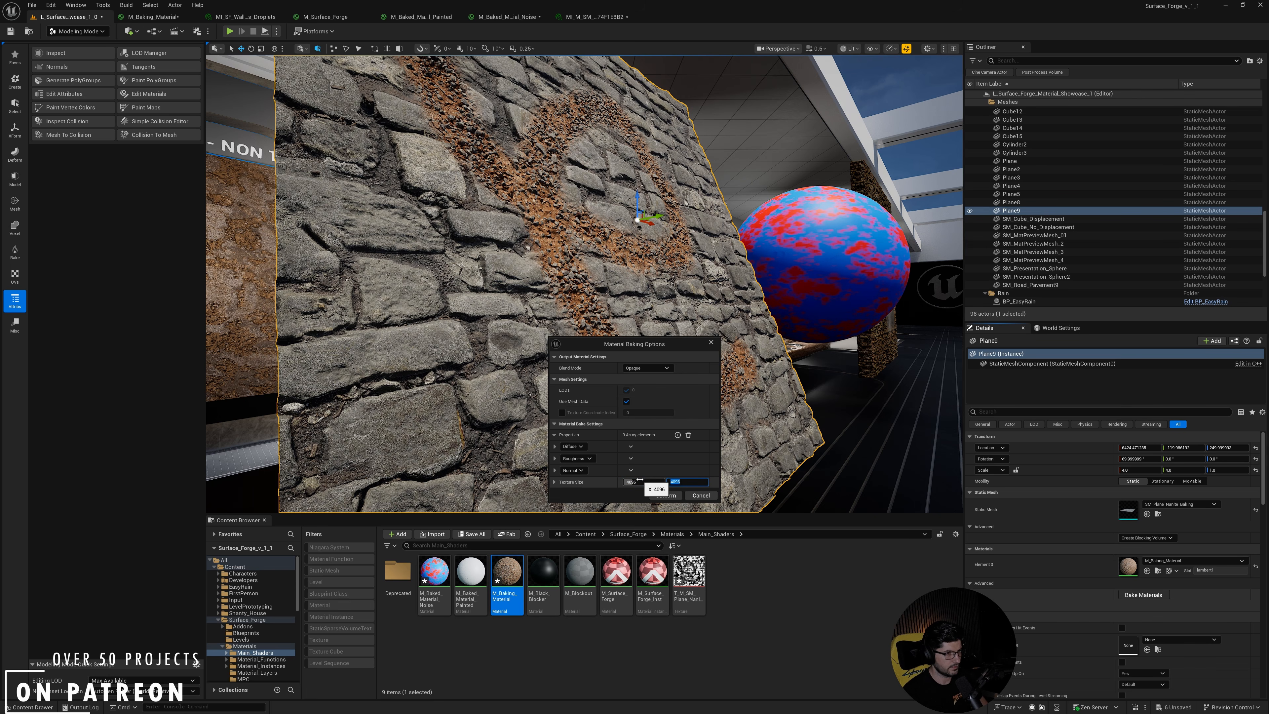
{"action": "left_click", "coordinate": [666, 495]}
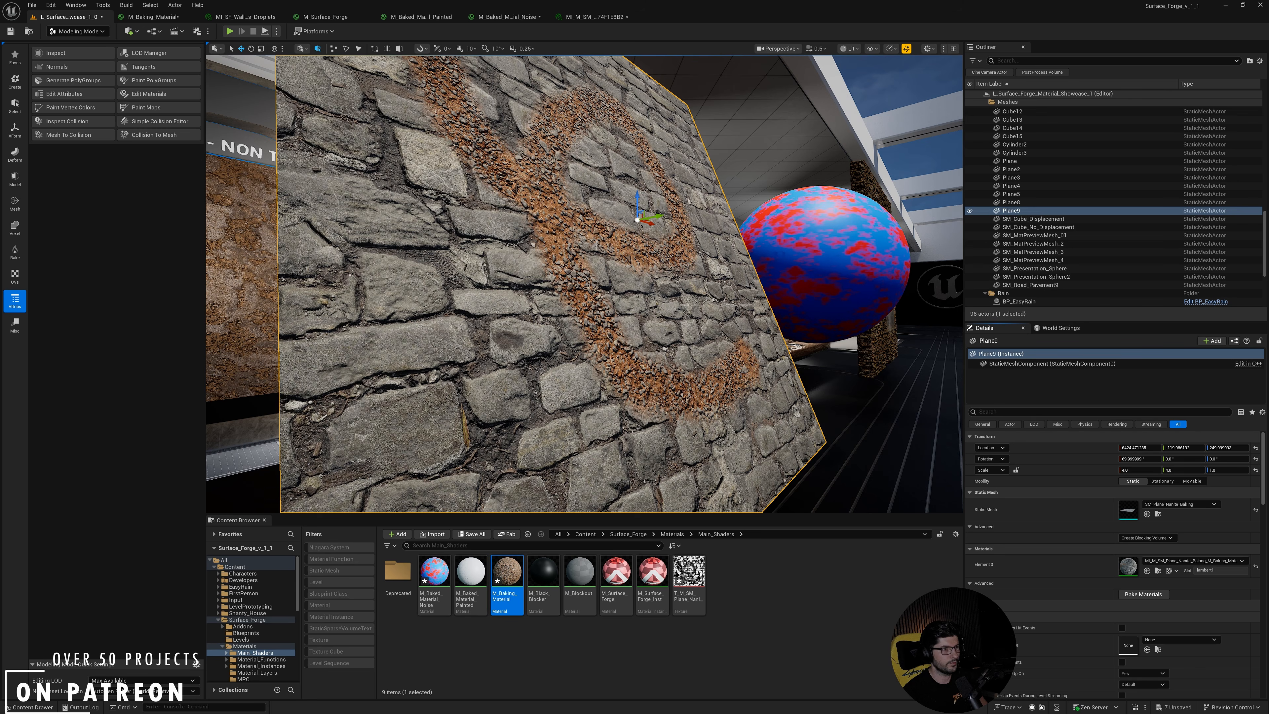
Copy the base color texture from the plane's newly baked material instance into Surface_Forge/Materials/Main_Shaders.
{"action": "right_click_drag", "start_coordinate": [596, 246], "coordinate": [559, 250]}
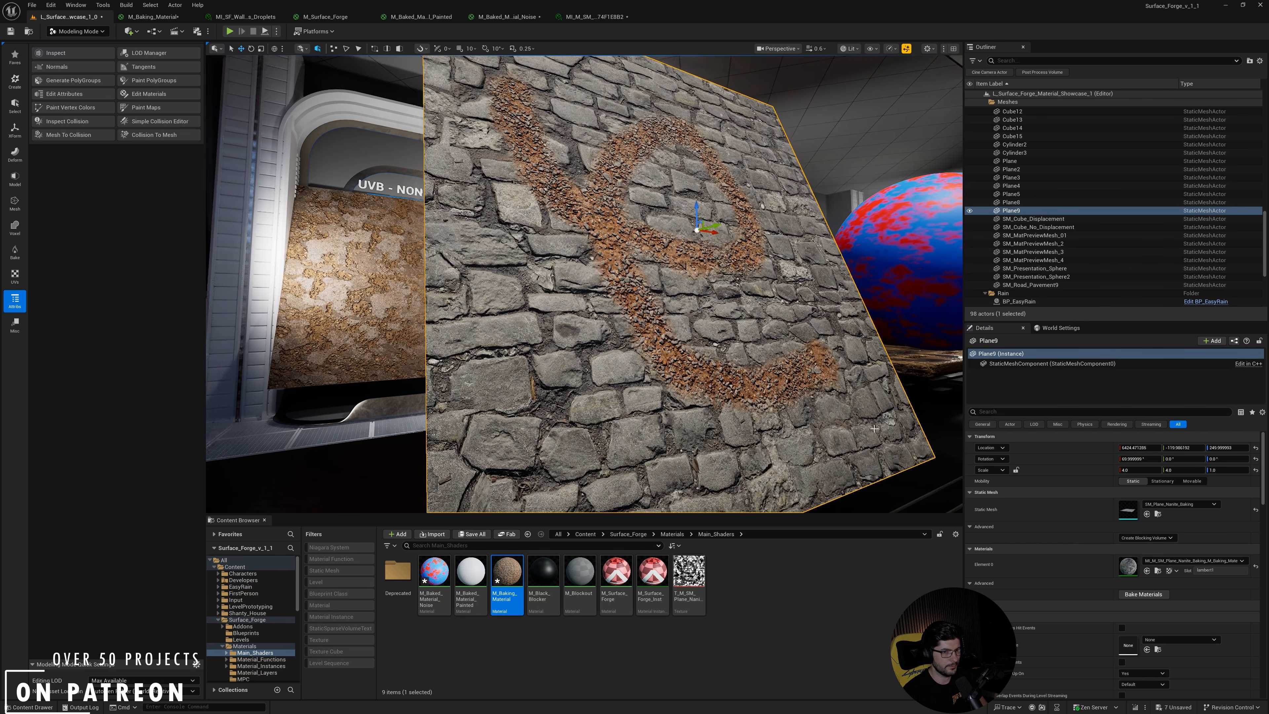
{"action": "left_click", "coordinate": [1122, 568]}
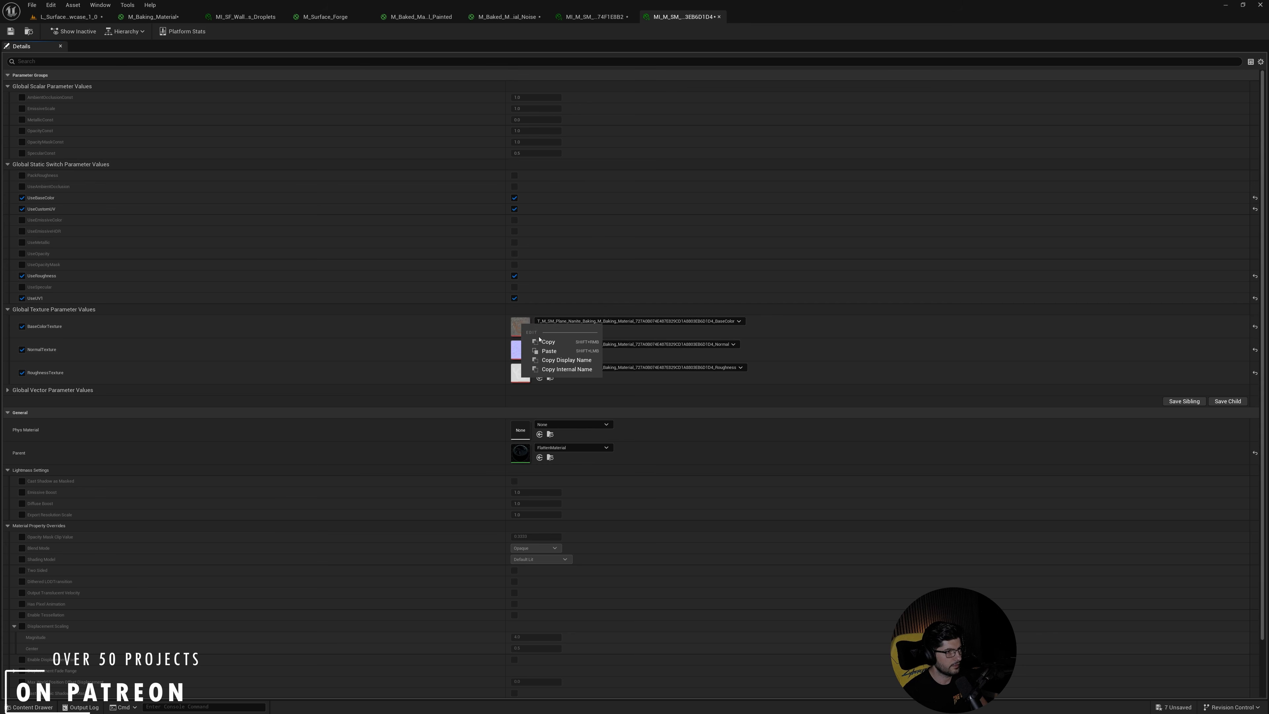
{"action": "key", "text": "ctrl+space"}
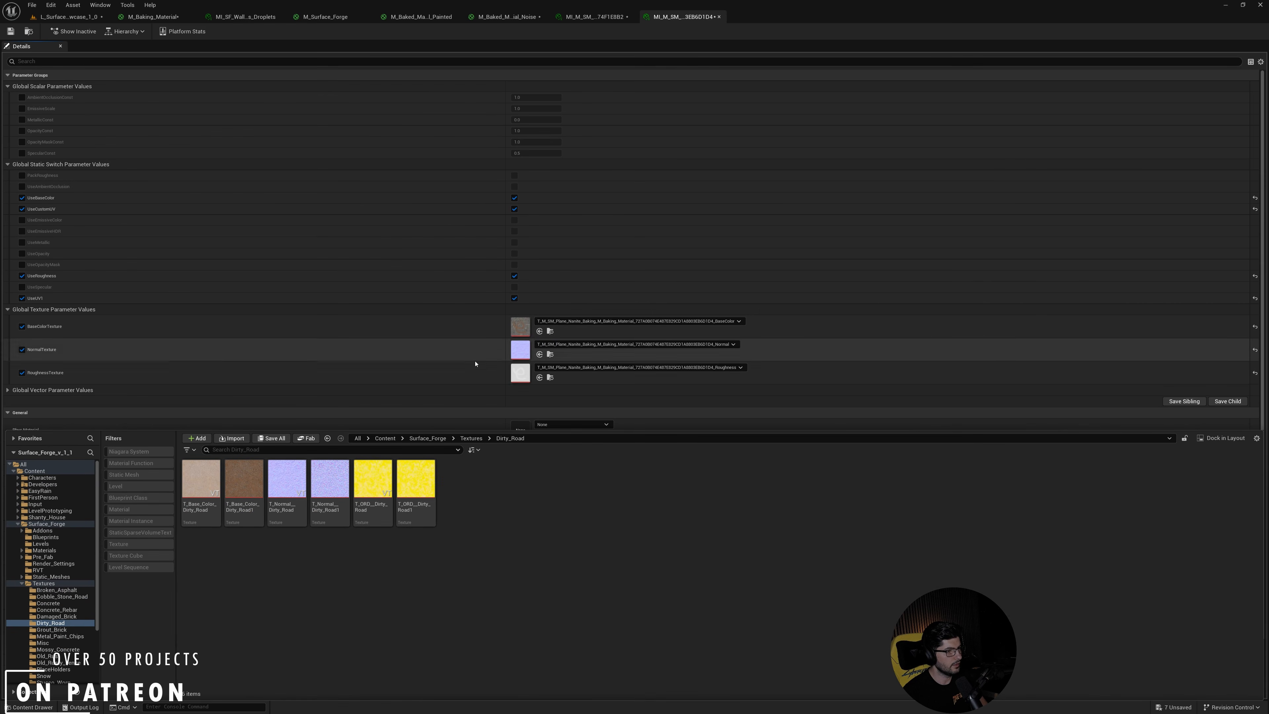
{"action": "left_click", "coordinate": [385, 437]}
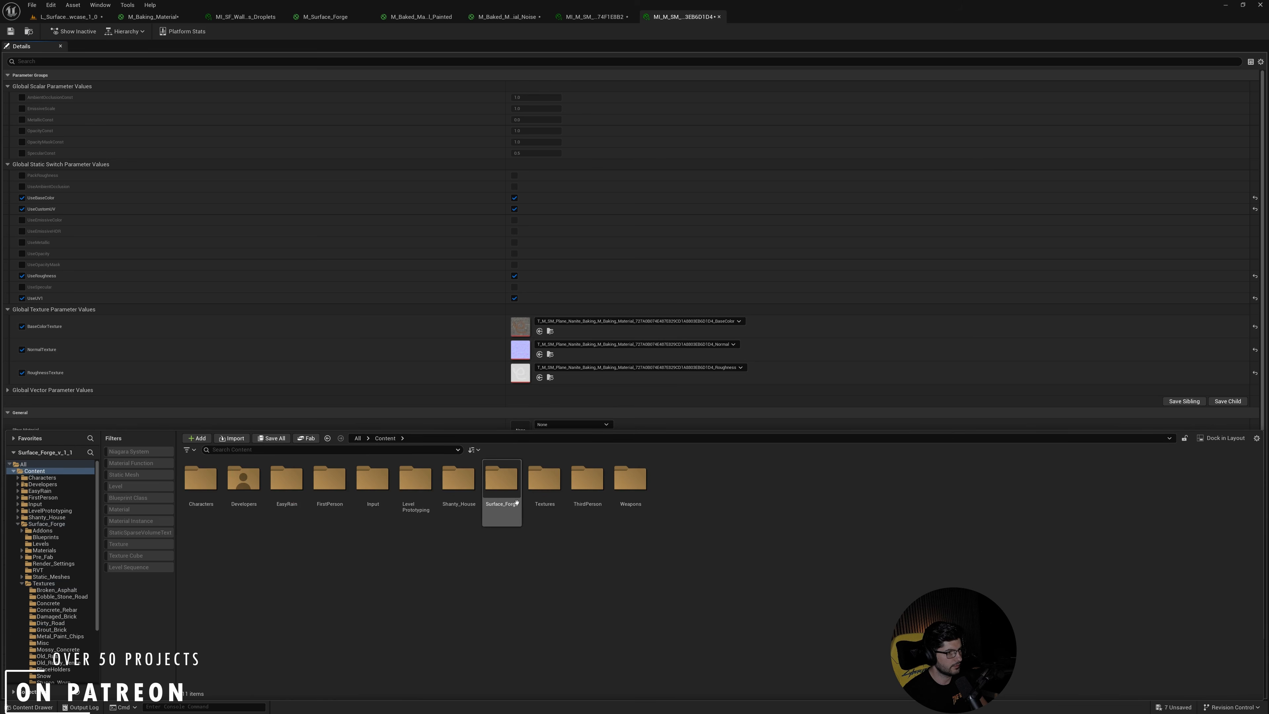
{"action": "double_click", "coordinate": [502, 478]}
{"action": "double_click", "coordinate": [330, 478]}
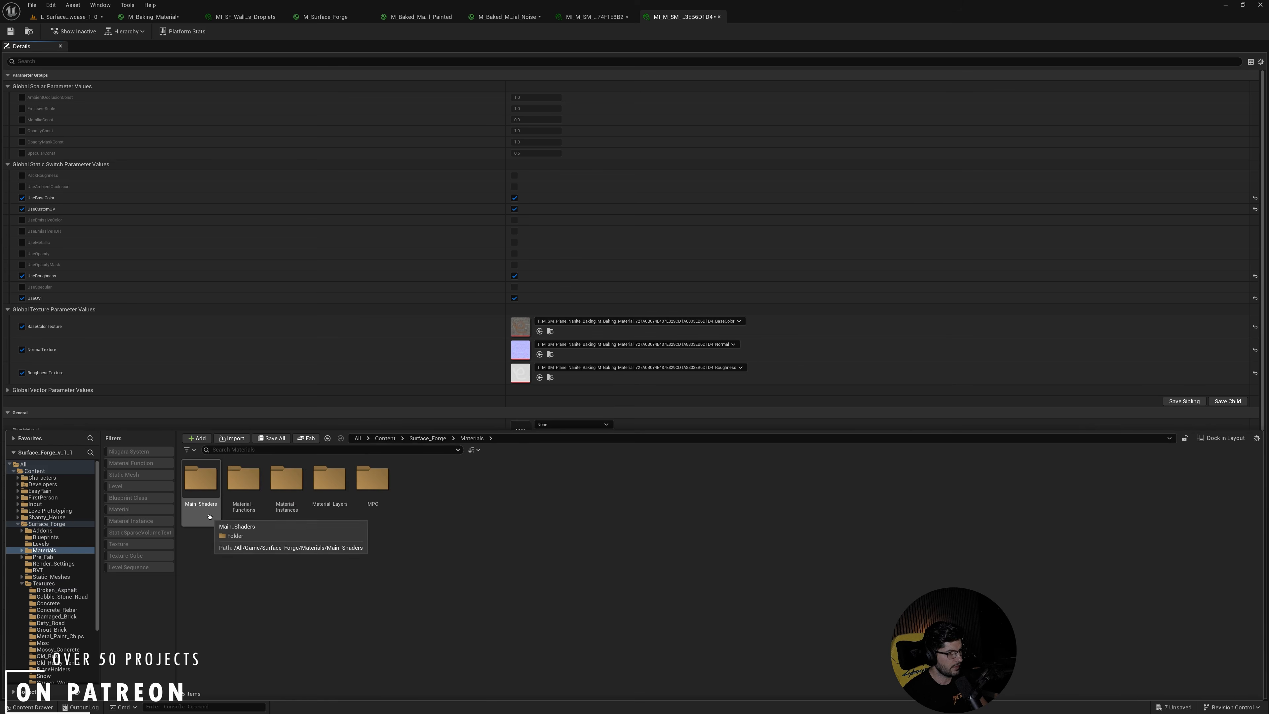
{"action": "double_click", "coordinate": [200, 478]}
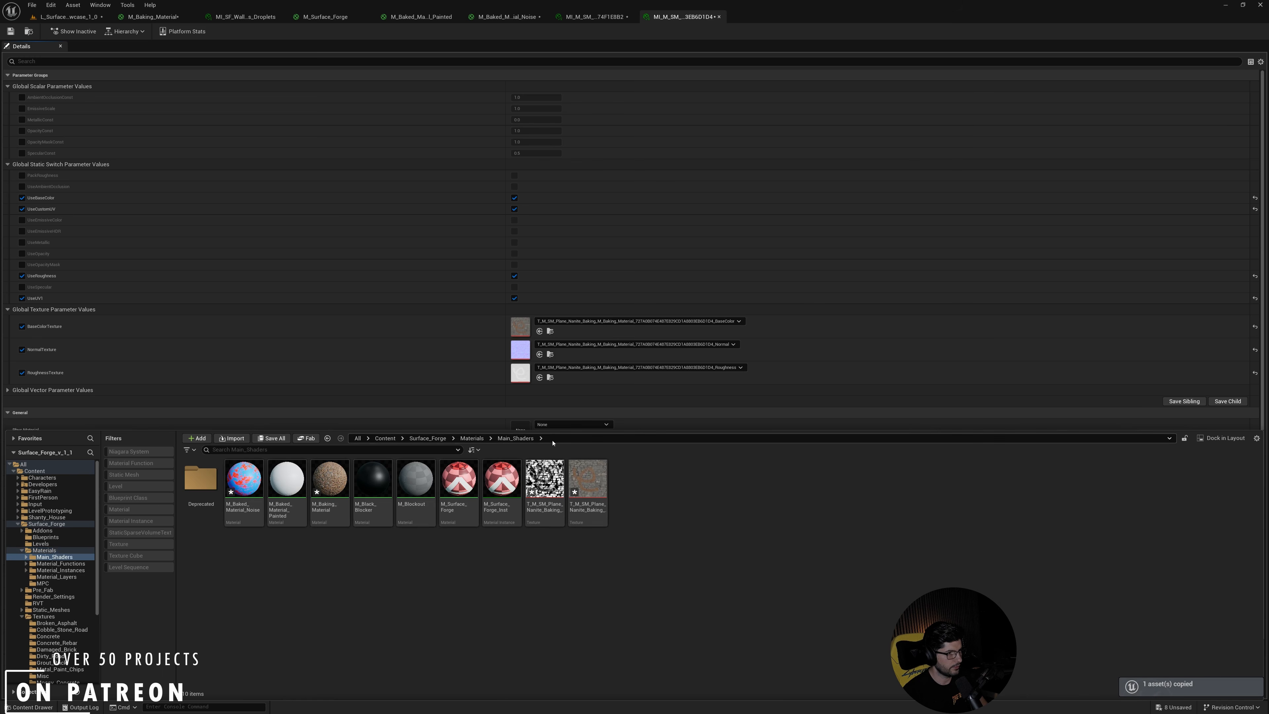
Copy the baked normal and roughness textures from the material instance into the Main_Shaders folder.
{"action": "right_click", "coordinate": [527, 358]}
{"action": "left_click", "coordinate": [540, 371]}
{"action": "key", "text": "ctrl+space"}
{"action": "left_click", "coordinate": [654, 582]}
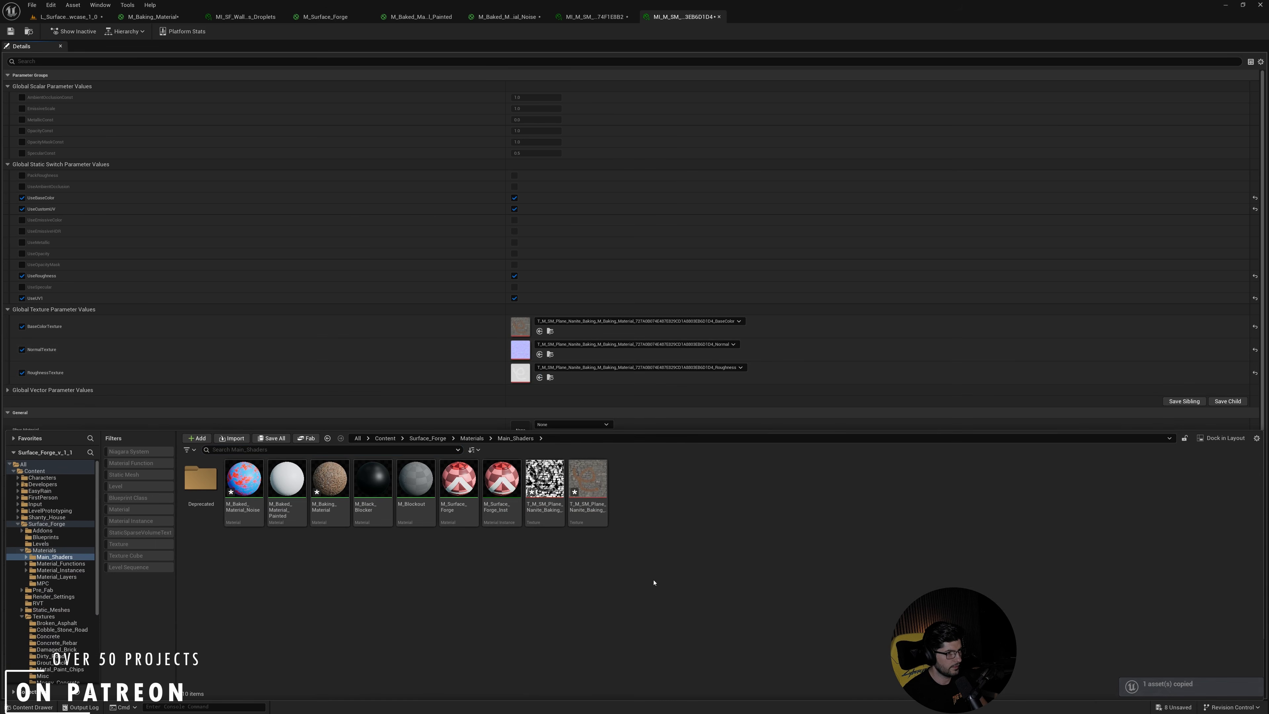
{"action": "key", "text": "ctrl+v"}
{"action": "right_click", "coordinate": [524, 377]}
{"action": "left_click", "coordinate": [541, 392]}
{"action": "key", "text": "ctrl+space"}
{"action": "left_click", "coordinate": [688, 593]}
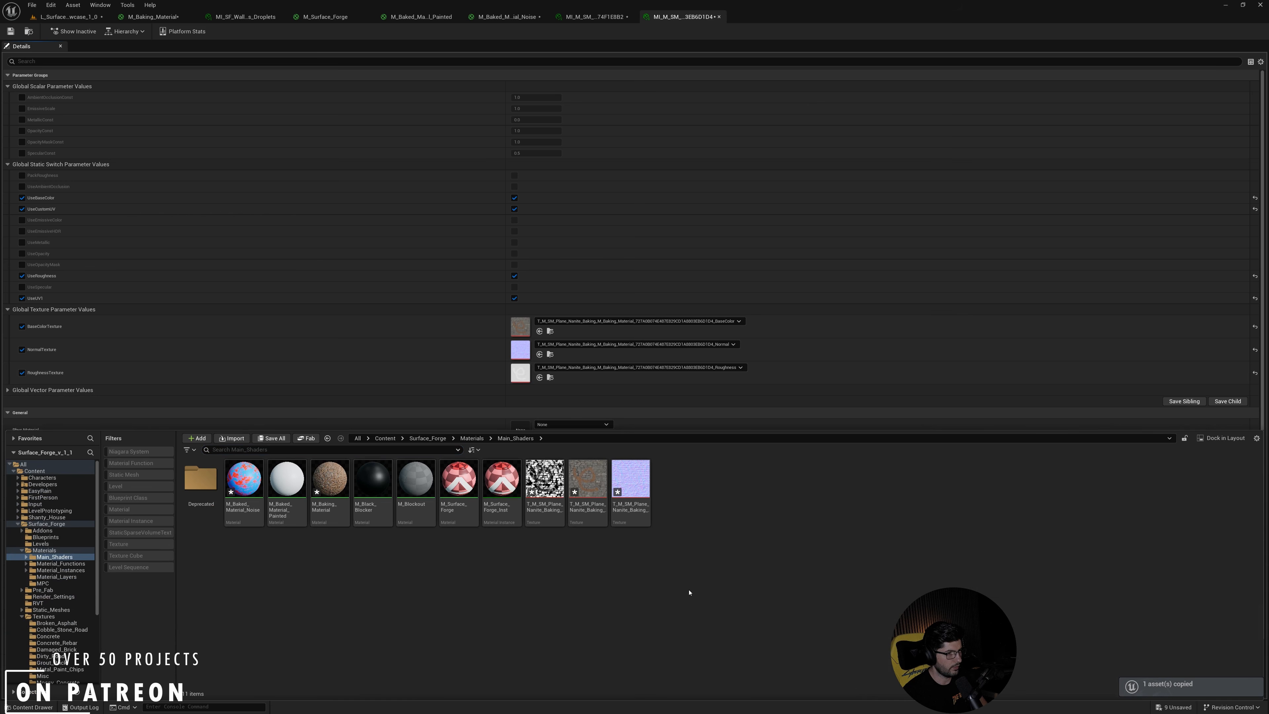
{"action": "key", "text": "ctrl+v"}
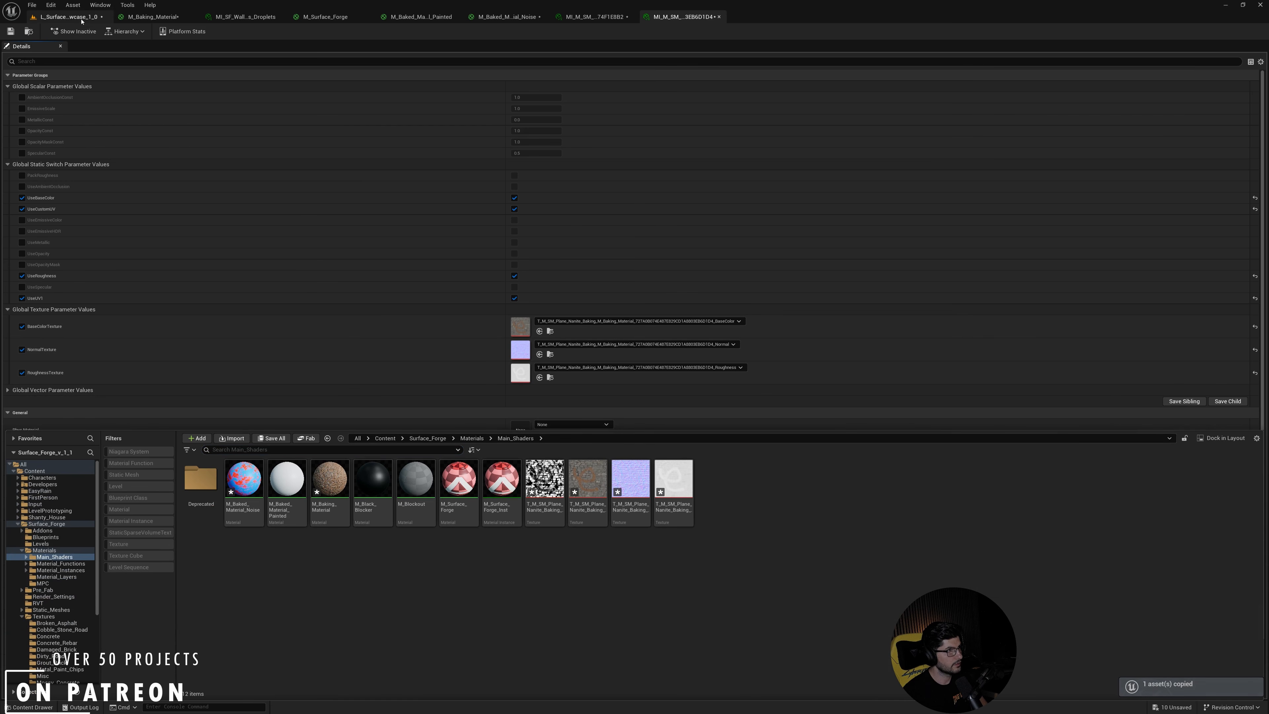
Assign M_Baked_Material_Painted to the plane in the level.
{"action": "left_click", "coordinate": [69, 16]}
{"action": "left_click", "coordinate": [475, 575]}
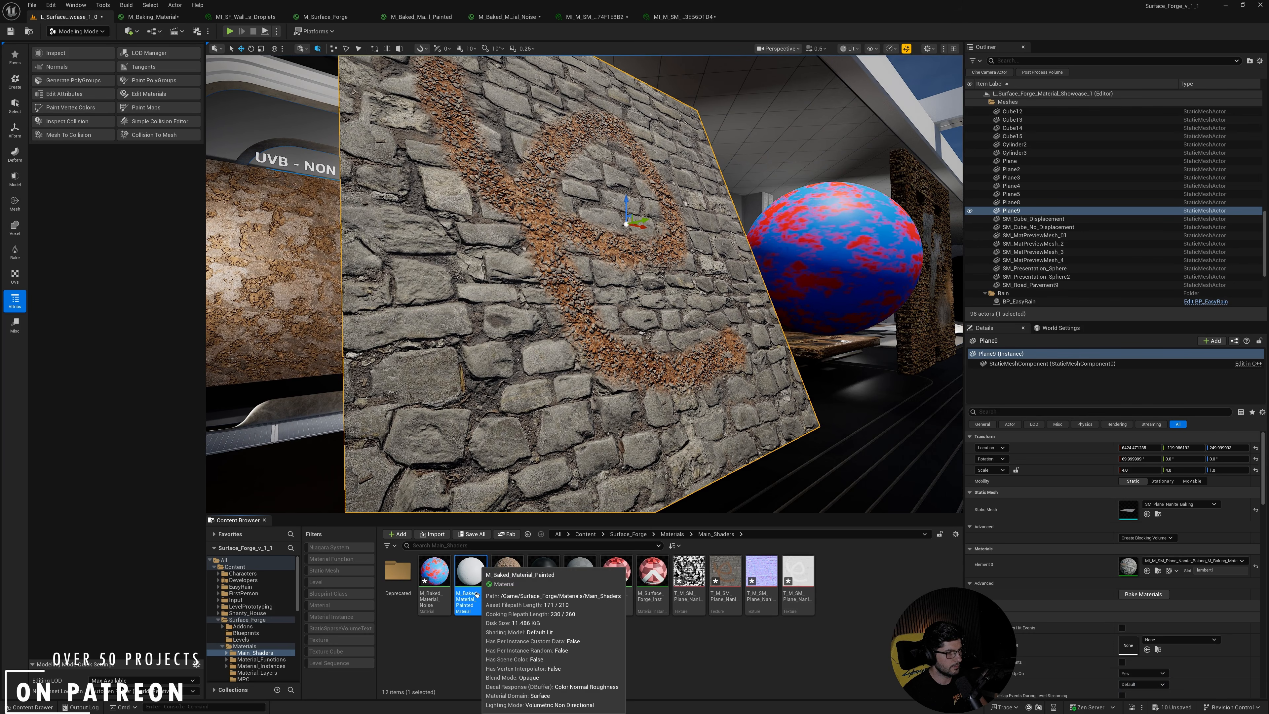
{"action": "left_click_drag", "start_coordinate": [472, 573], "coordinate": [477, 323]}
{"action": "right_click_drag", "start_coordinate": [477, 323], "coordinate": [524, 315]}
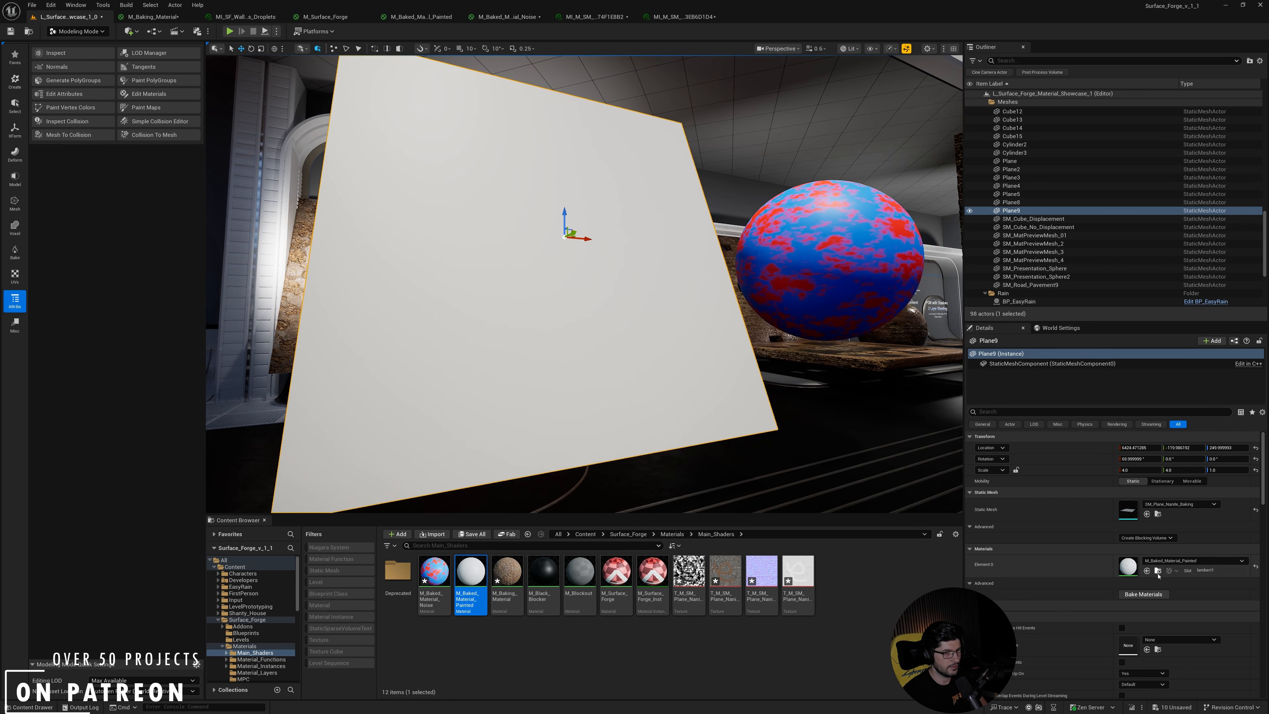
Add the four baked textures from Main_Shaders to the M_Baked_Material_Painted graph as texture samples.
{"action": "double_click", "coordinate": [1130, 568]}
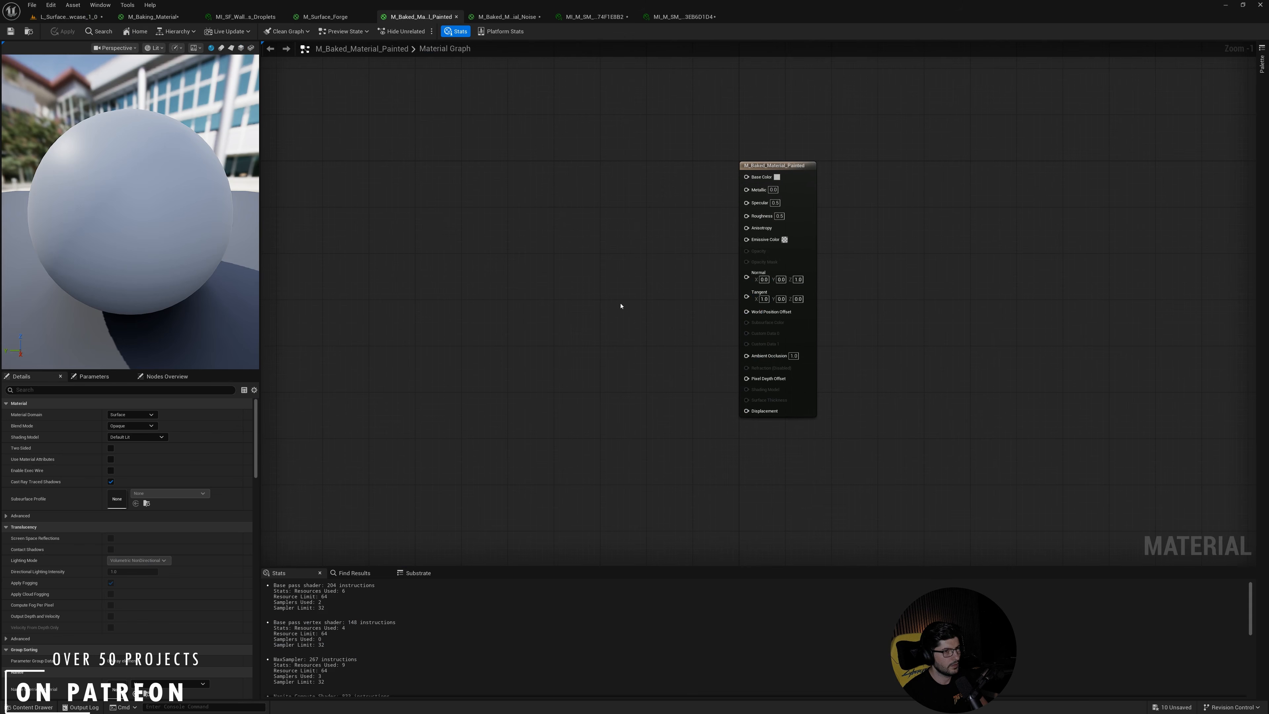
{"action": "left_click", "coordinate": [545, 512]}
{"action": "left_click", "coordinate": [673, 512], "text": "shift"}
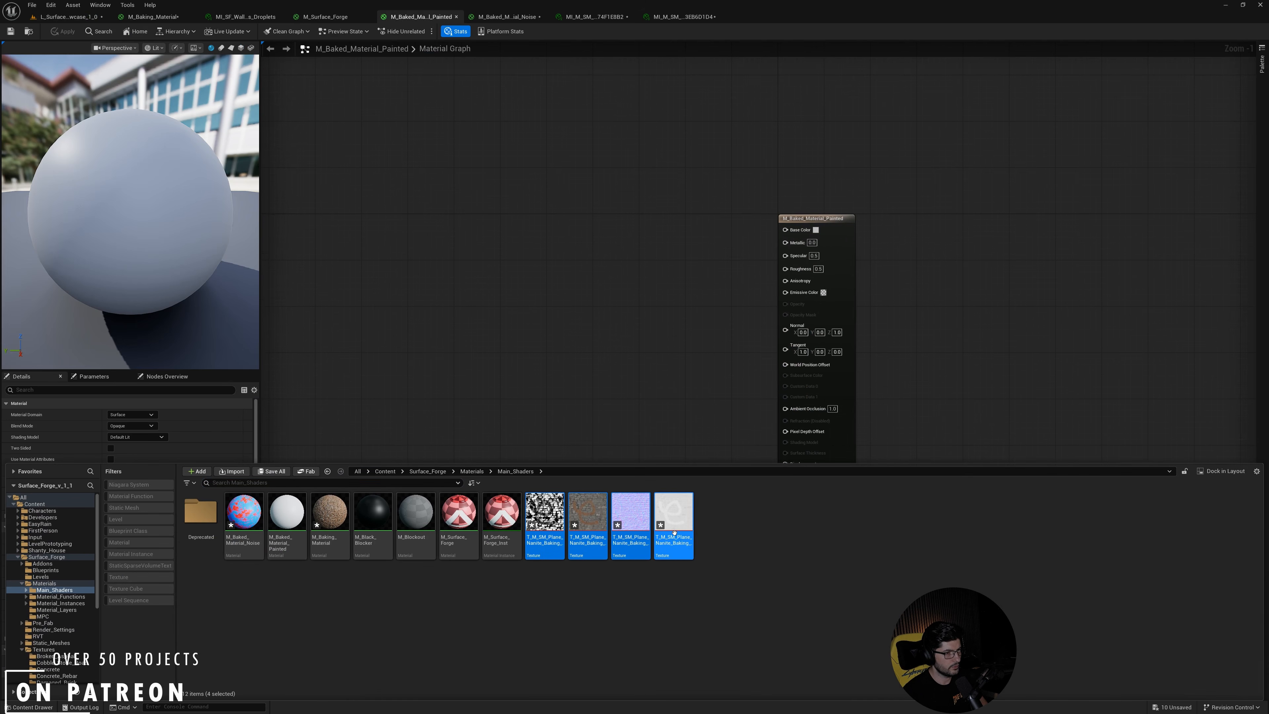
{"action": "left_click_drag", "start_coordinate": [674, 512], "coordinate": [526, 345]}
Arrange the texture samples and connect their RGB outputs to Base Color, Normal, Roughness and Displacement, using the black-and-white texture for Displacement.
{"action": "left_click_drag", "start_coordinate": [505, 230], "coordinate": [509, 460]}
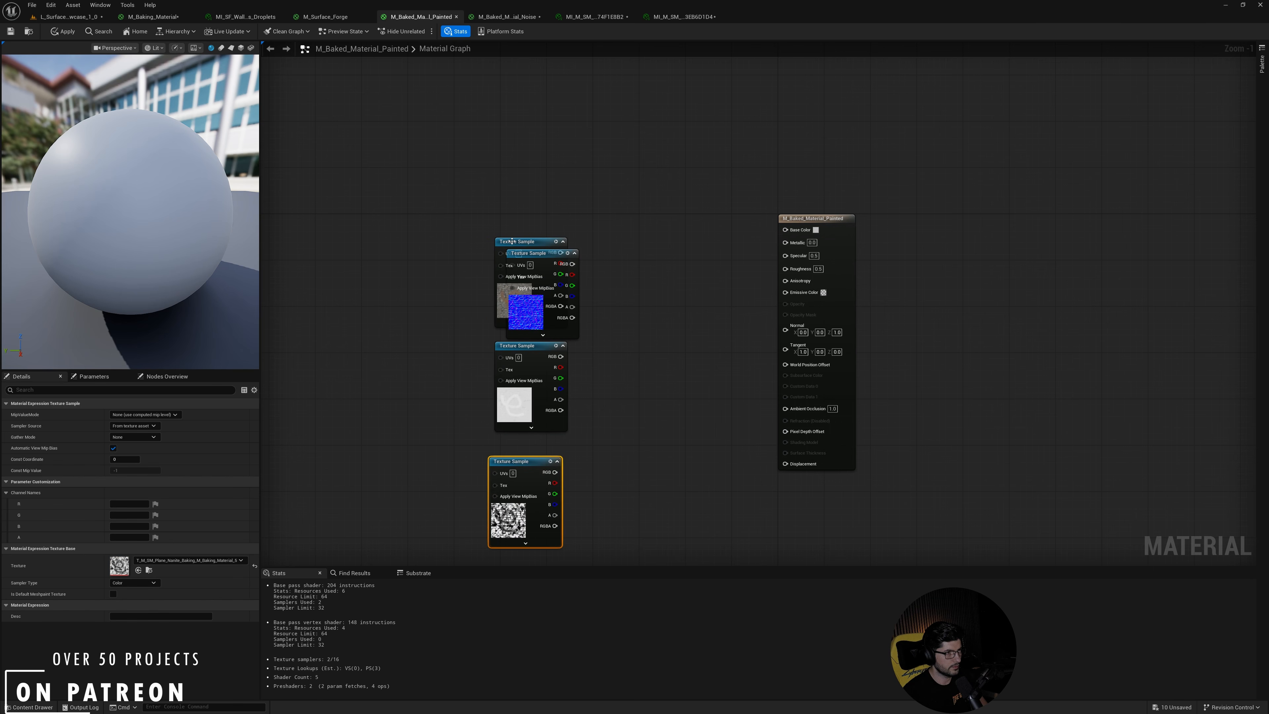
{"action": "left_click_drag", "start_coordinate": [511, 241], "coordinate": [786, 229]}
{"action": "left_click_drag", "start_coordinate": [564, 269], "coordinate": [790, 327]}
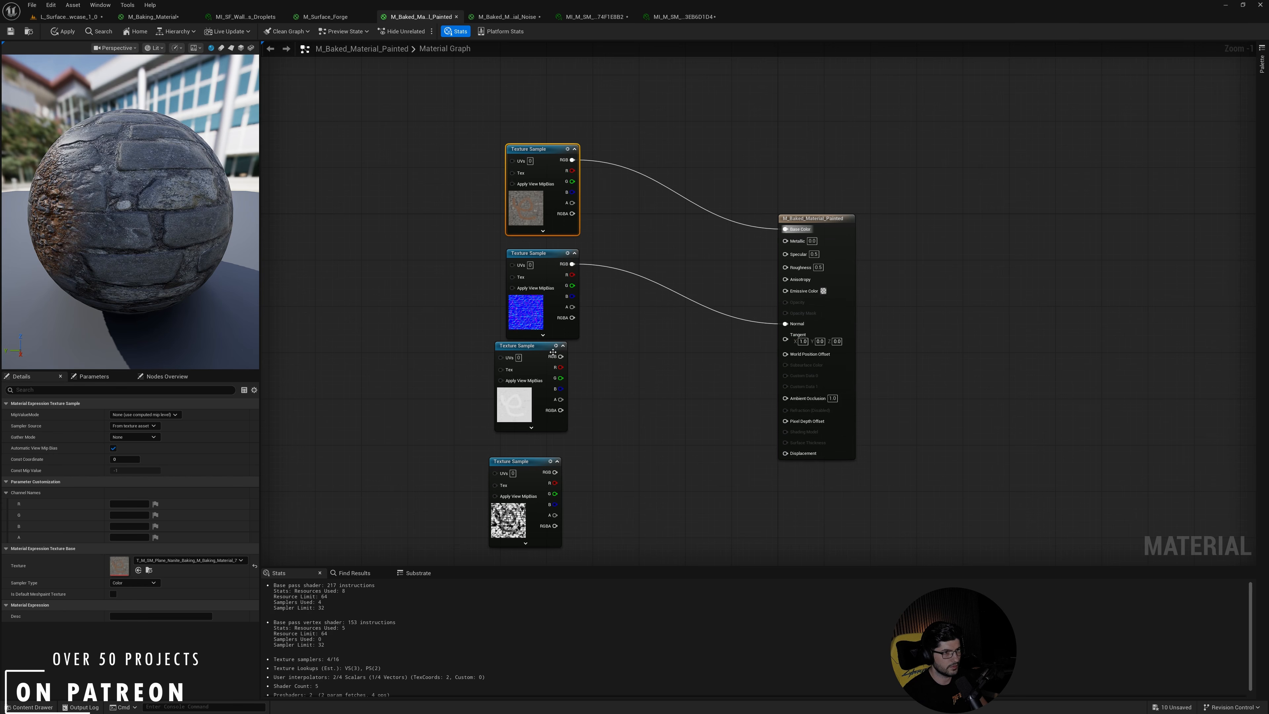
{"action": "left_click_drag", "start_coordinate": [561, 356], "coordinate": [785, 267]}
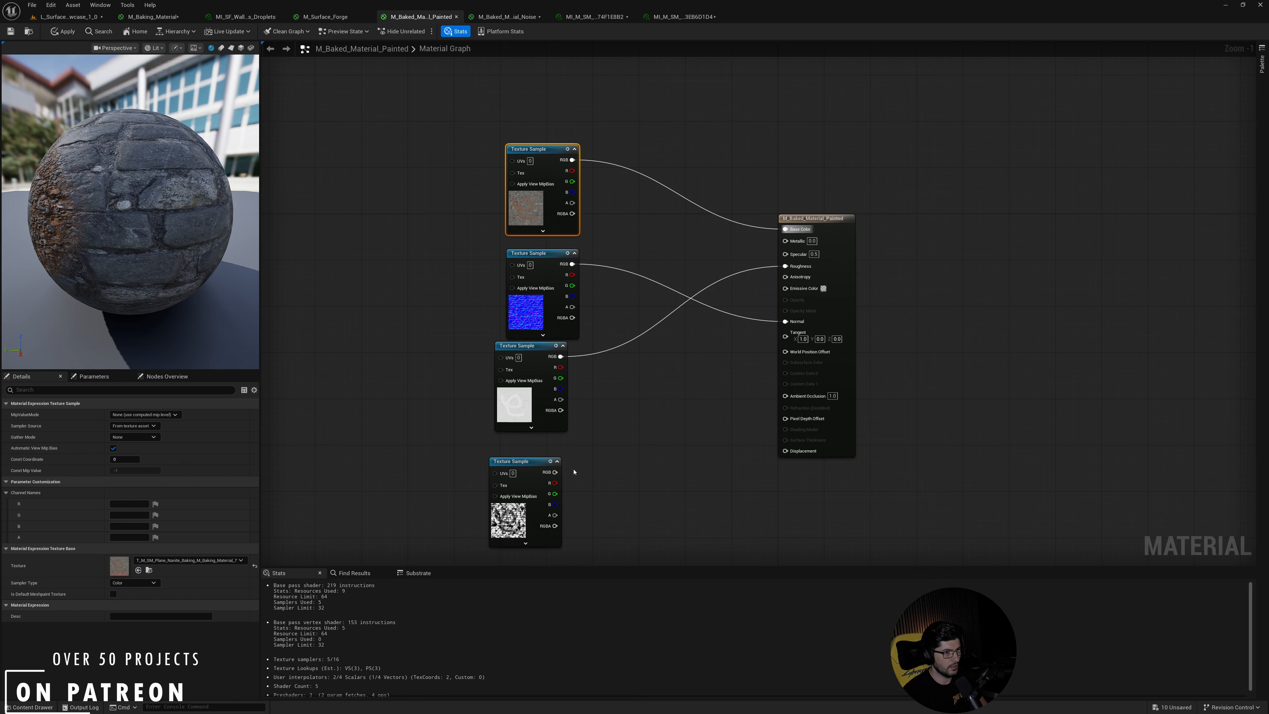
{"action": "left_click_drag", "start_coordinate": [555, 472], "coordinate": [786, 451]}
{"action": "left_click", "coordinate": [696, 426]}
{"action": "right_click_drag", "start_coordinate": [696, 426], "coordinate": [656, 352]}
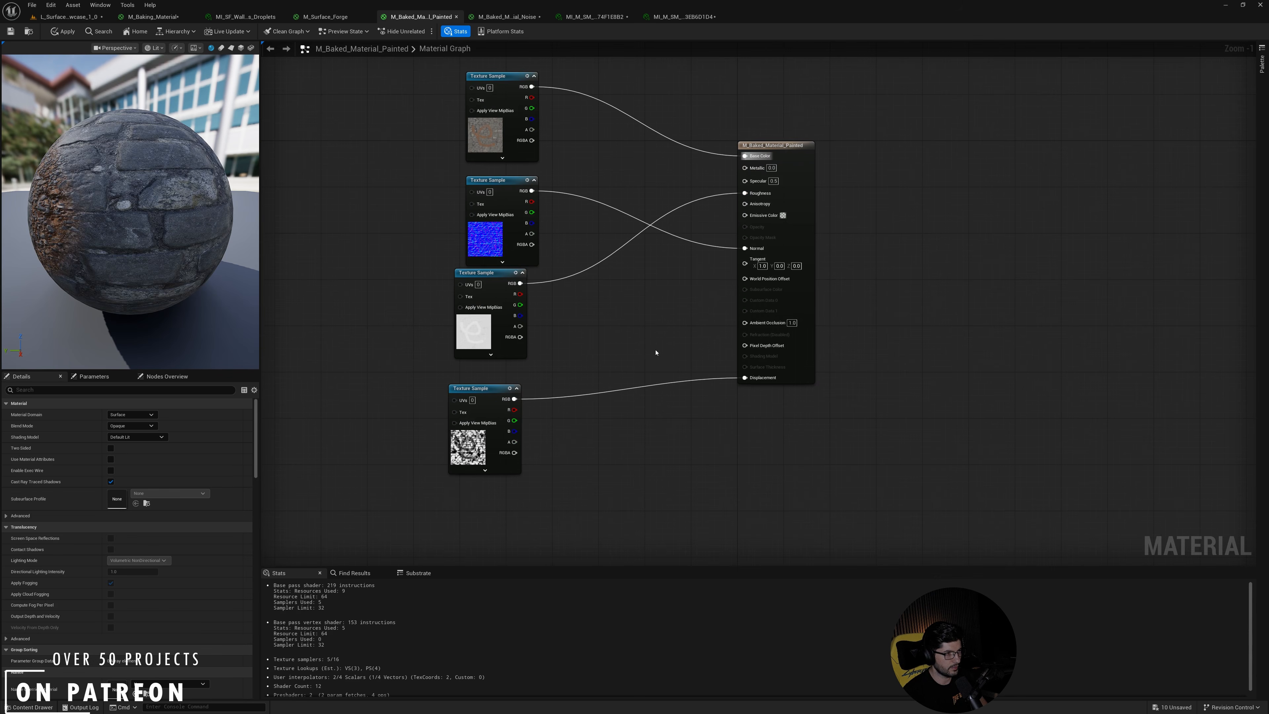
Enable tessellation and set the displacement magnitude for M_Baked_Material_Painted, apply the material and return to the level.
{"action": "scroll", "coordinate": [65, 595], "scroll_direction": "down", "scroll_amount": 5}
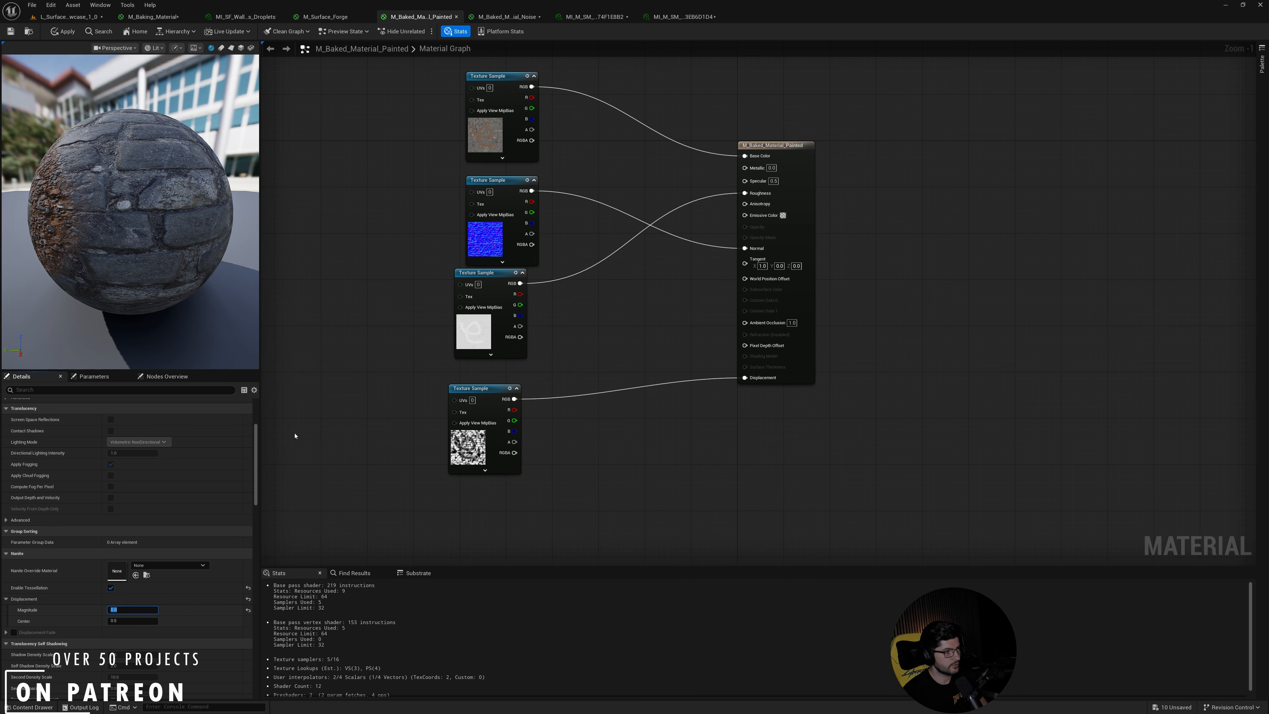
{"action": "left_click", "coordinate": [67, 31]}
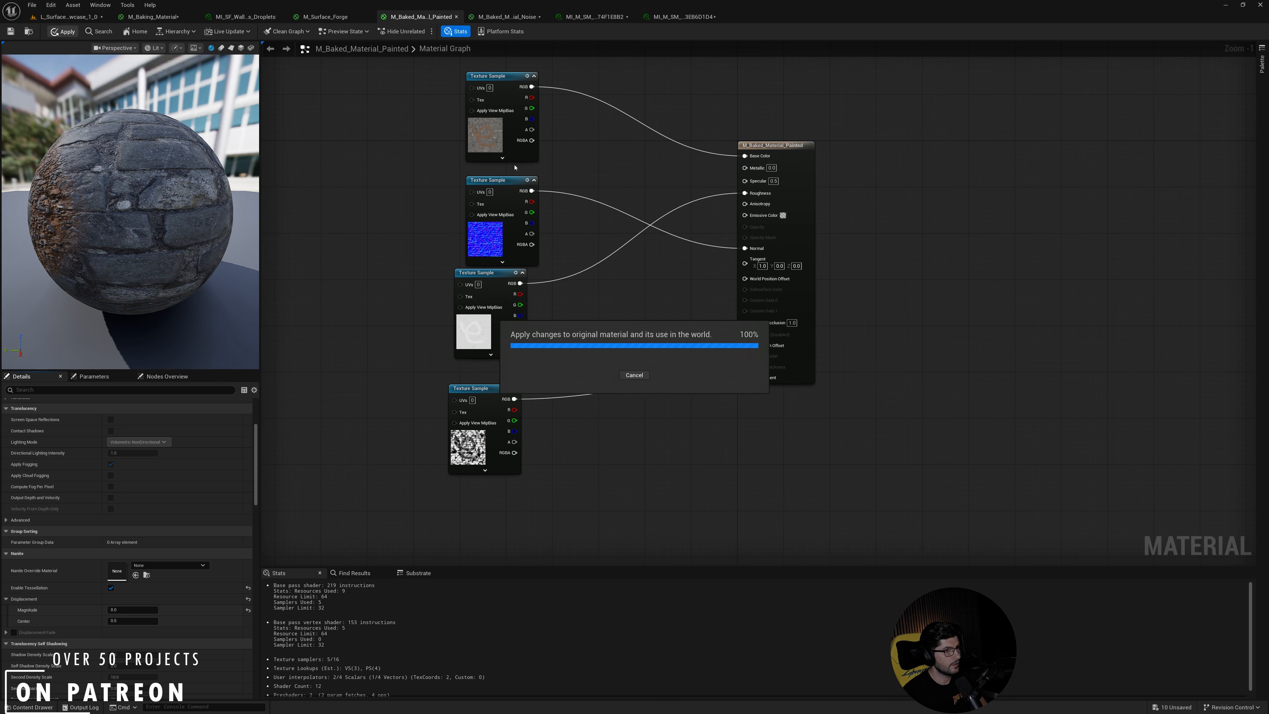
{"action": "left_click", "coordinate": [70, 17]}
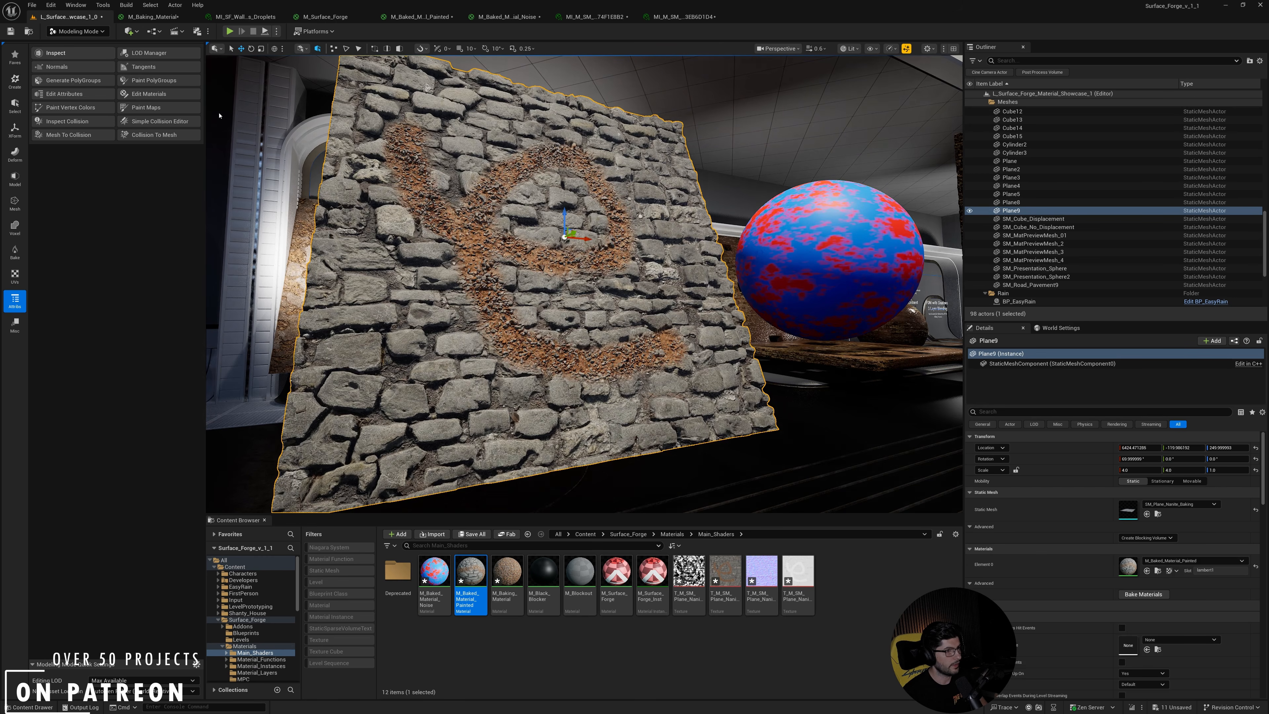
Assign M_Baking_Material to the plane to compare its displacement, and put M_Baked_Material_Painted back.
{"action": "right_click_drag", "start_coordinate": [520, 317], "coordinate": [501, 312]}
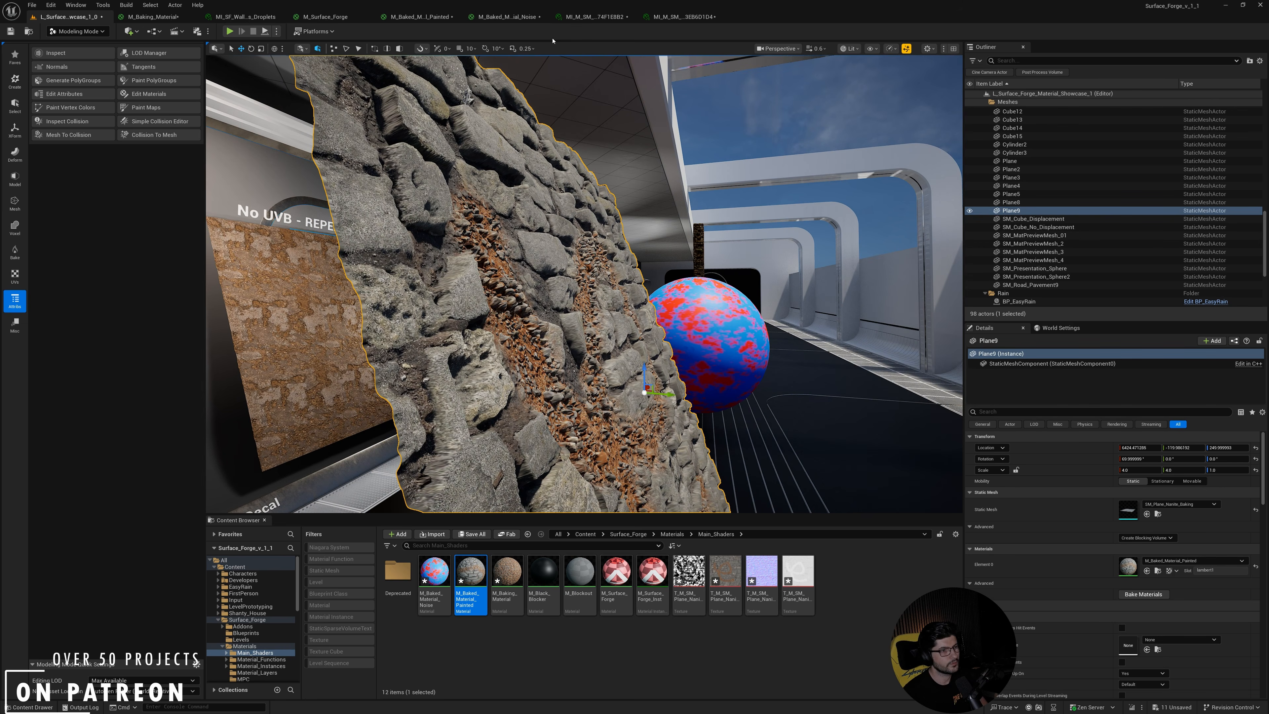
{"action": "right_click_drag", "start_coordinate": [586, 325], "coordinate": [530, 325]}
{"action": "scroll", "coordinate": [504, 326], "scroll_direction": "down", "scroll_amount": 1}
{"action": "left_click", "coordinate": [501, 570]}
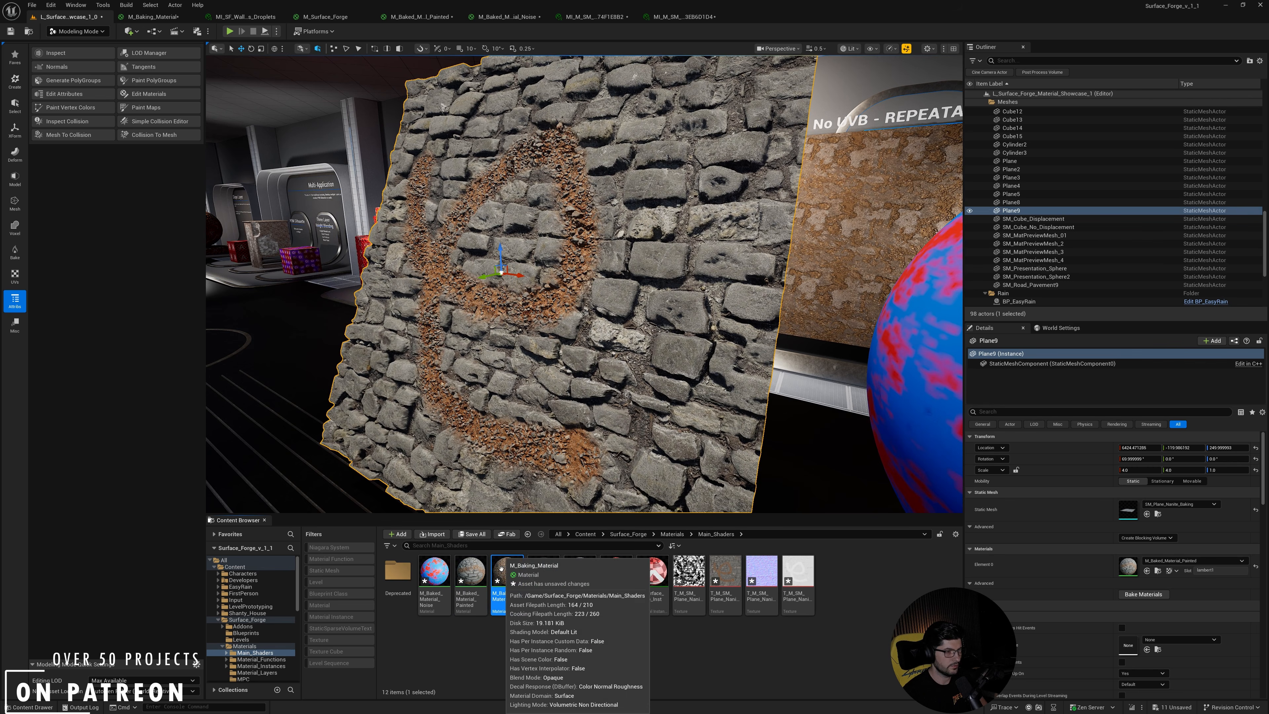
{"action": "left_click_drag", "start_coordinate": [501, 570], "coordinate": [552, 305]}
{"action": "right_click_drag", "start_coordinate": [552, 305], "coordinate": [519, 301]}
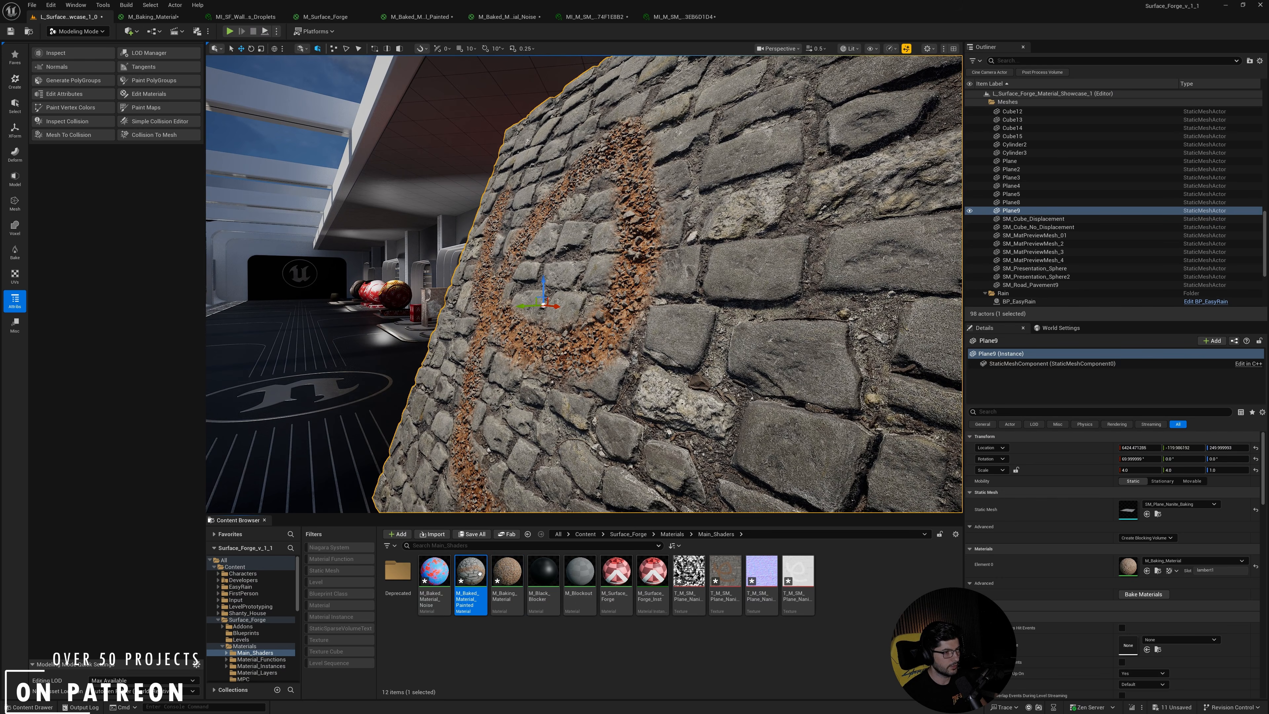
{"action": "left_click_drag", "start_coordinate": [471, 570], "coordinate": [609, 370]}
{"action": "right_click_drag", "start_coordinate": [608, 370], "coordinate": [694, 371]}
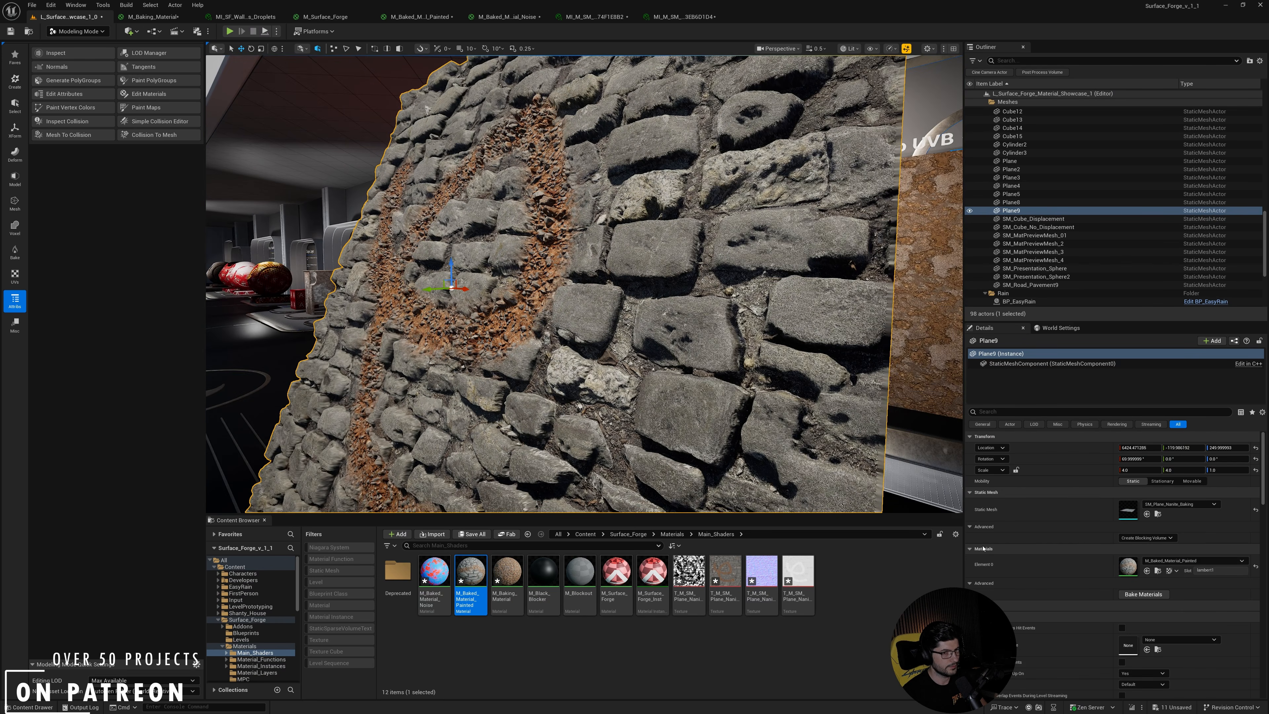
Set the displacement magnitude of M_Baked_Material_Painted to 4, apply the material and return to the level.
{"action": "double_click", "coordinate": [1125, 569]}
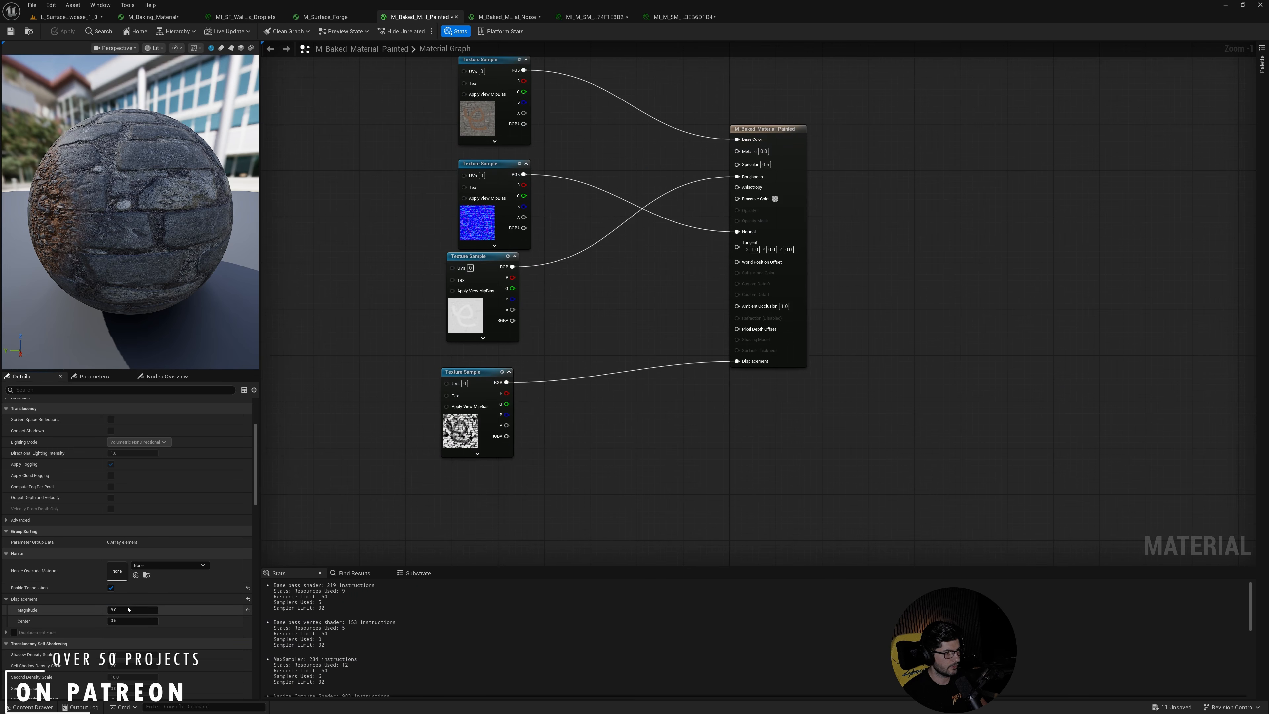
{"action": "type", "text": "4"}
{"action": "key", "text": "Return"}
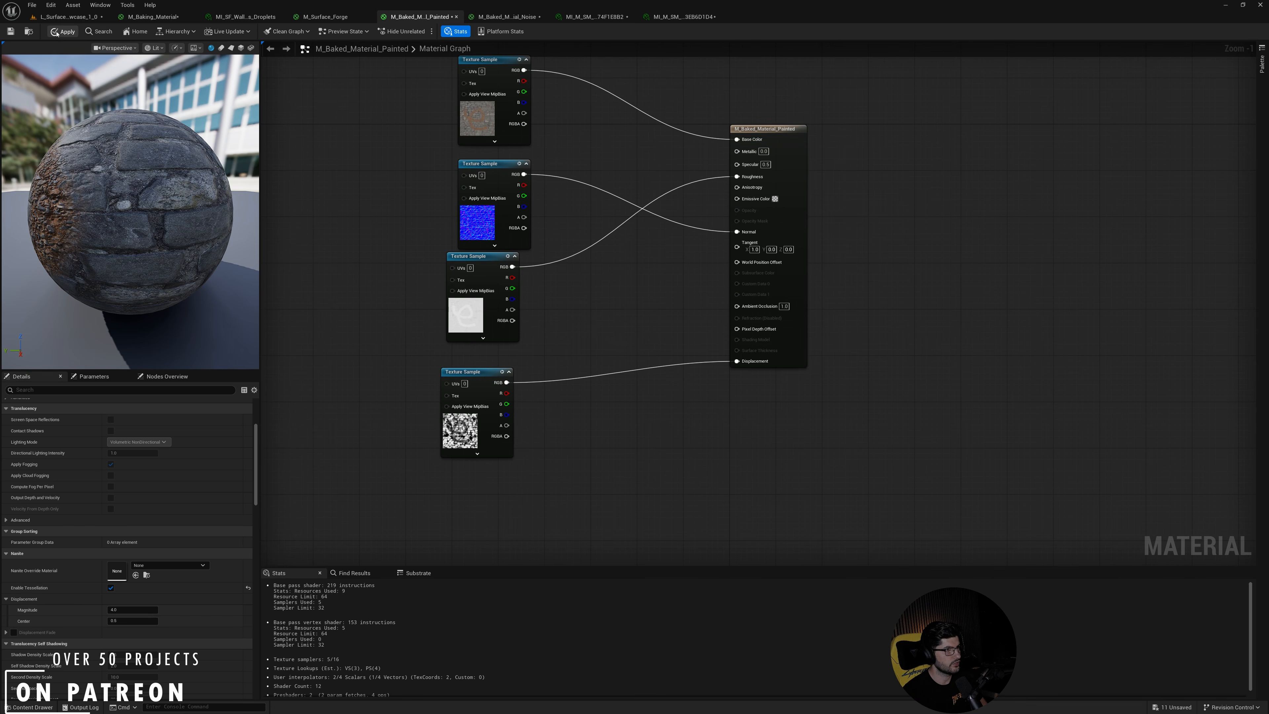
{"action": "left_click", "coordinate": [57, 33]}
{"action": "left_click", "coordinate": [67, 16]}
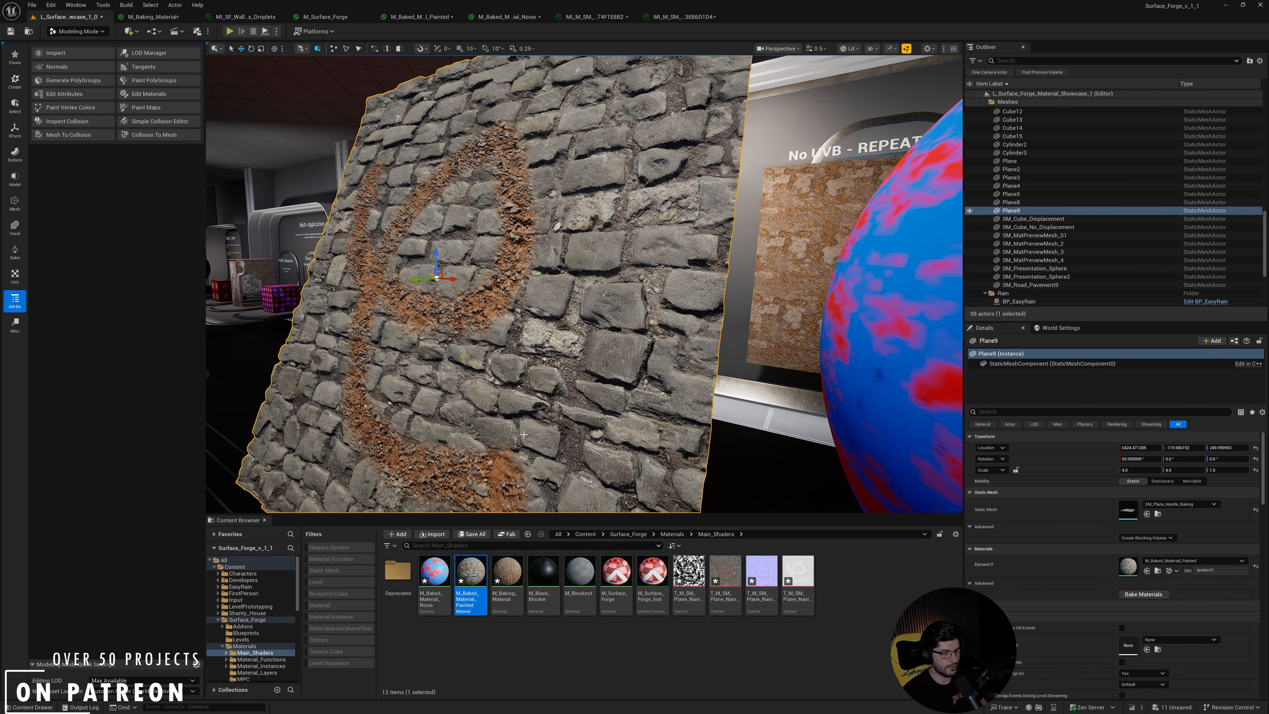
Examine the displaced plane up close and switch the viewport to the Shader Complexity view.
{"action": "right_click_drag", "start_coordinate": [494, 404], "coordinate": [560, 400]}
{"action": "right_click_drag", "start_coordinate": [454, 301], "coordinate": [472, 307]}
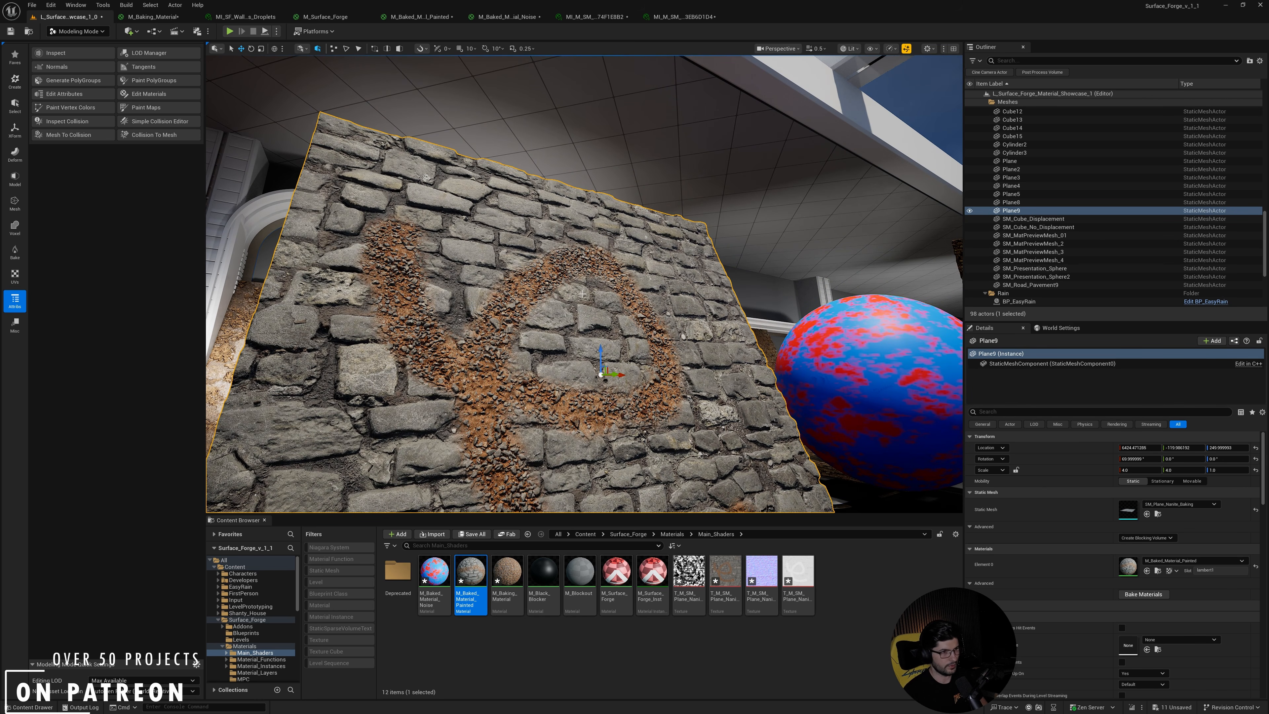
{"action": "right_click_drag", "start_coordinate": [582, 294], "coordinate": [654, 329]}
{"action": "key", "text": "alt+8"}
{"action": "right_click_drag", "start_coordinate": [584, 284], "coordinate": [355, 481]}
{"action": "right_click_drag", "start_coordinate": [572, 394], "coordinate": [665, 394]}
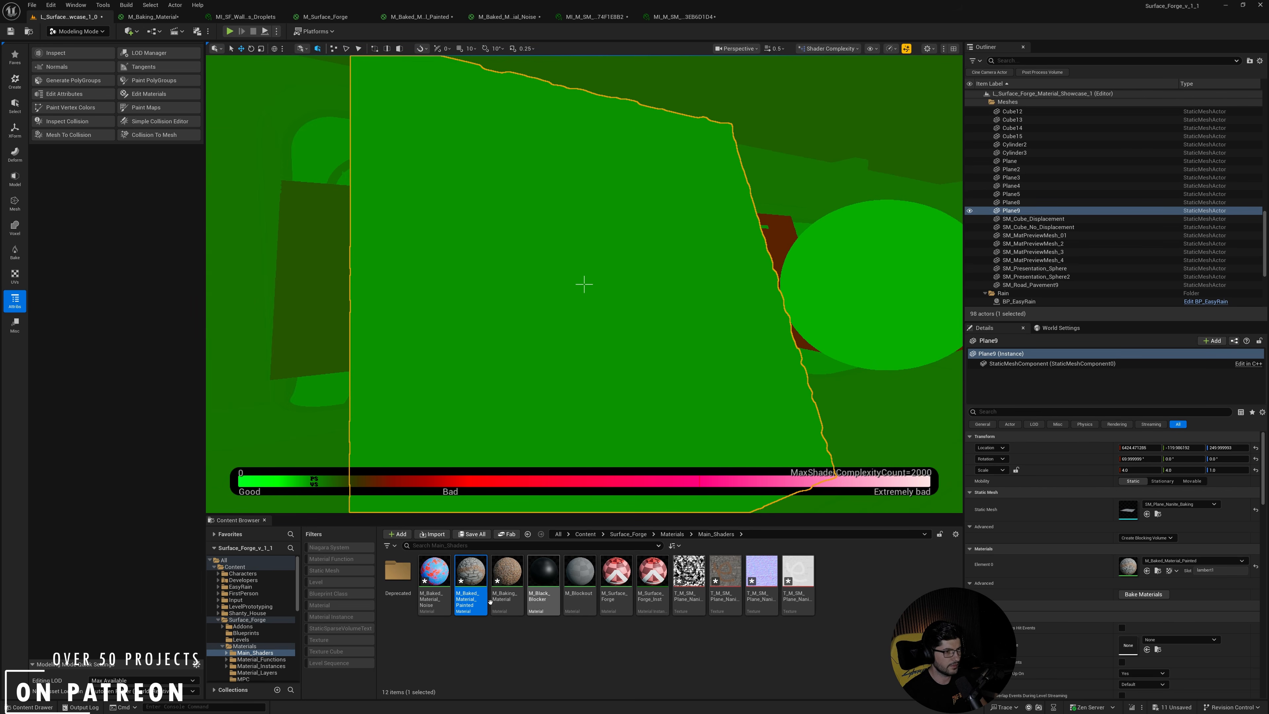
Compare the shader complexity of M_Baking_Material and M_Baked_Material_Painted on the plane, keep the painted one and return to the Lit view.
{"action": "left_click_drag", "start_coordinate": [507, 570], "coordinate": [526, 369]}
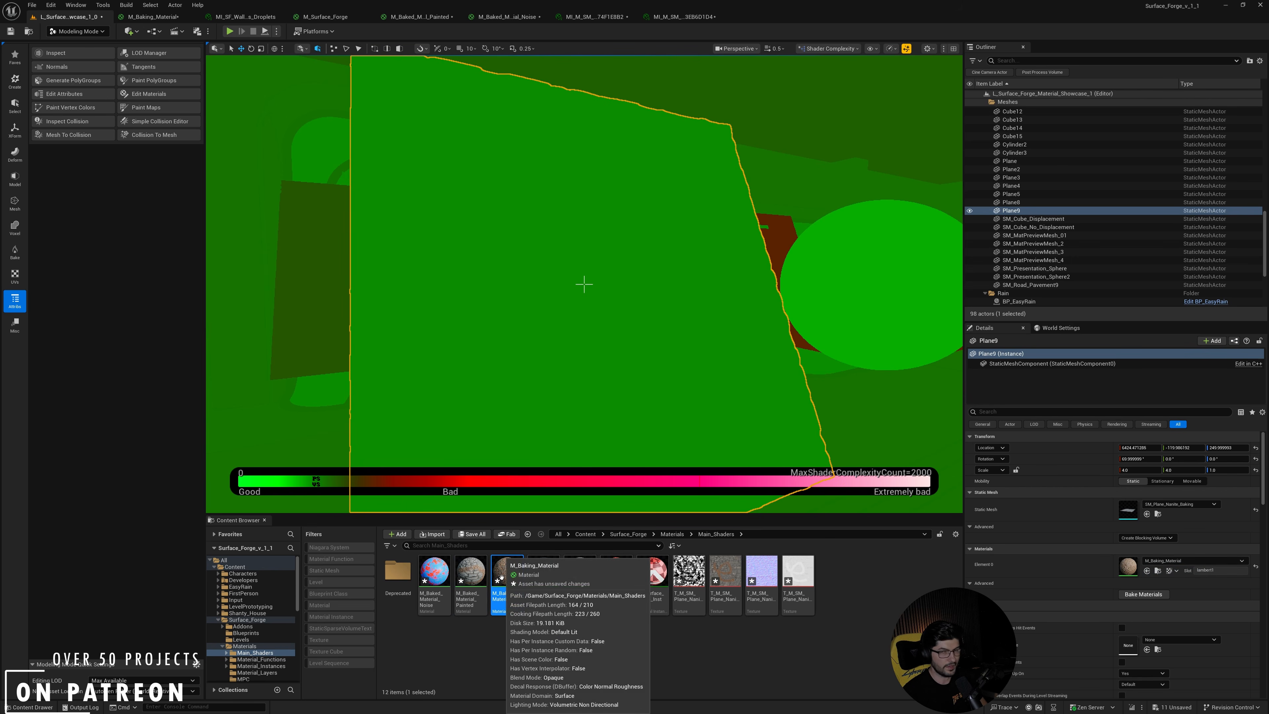
{"action": "left_click", "coordinate": [474, 582]}
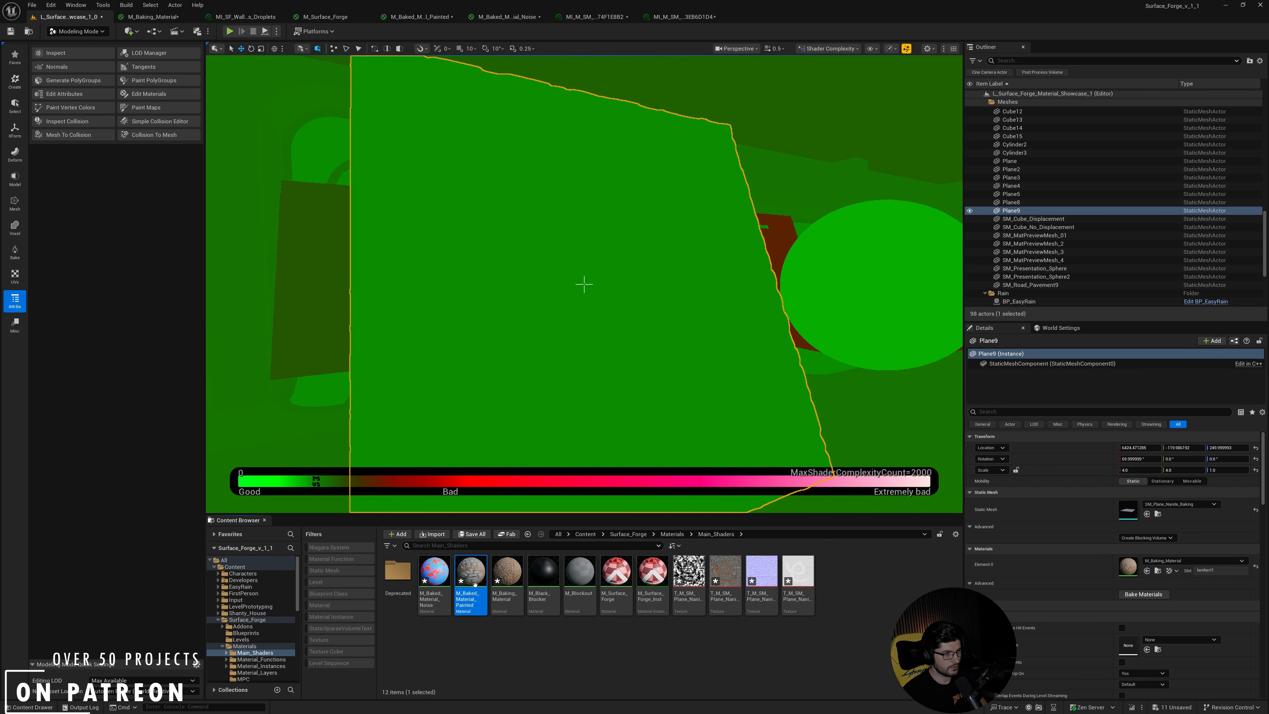
{"action": "left_click_drag", "start_coordinate": [475, 584], "coordinate": [527, 348]}
{"action": "left_click_drag", "start_coordinate": [506, 580], "coordinate": [524, 380]}
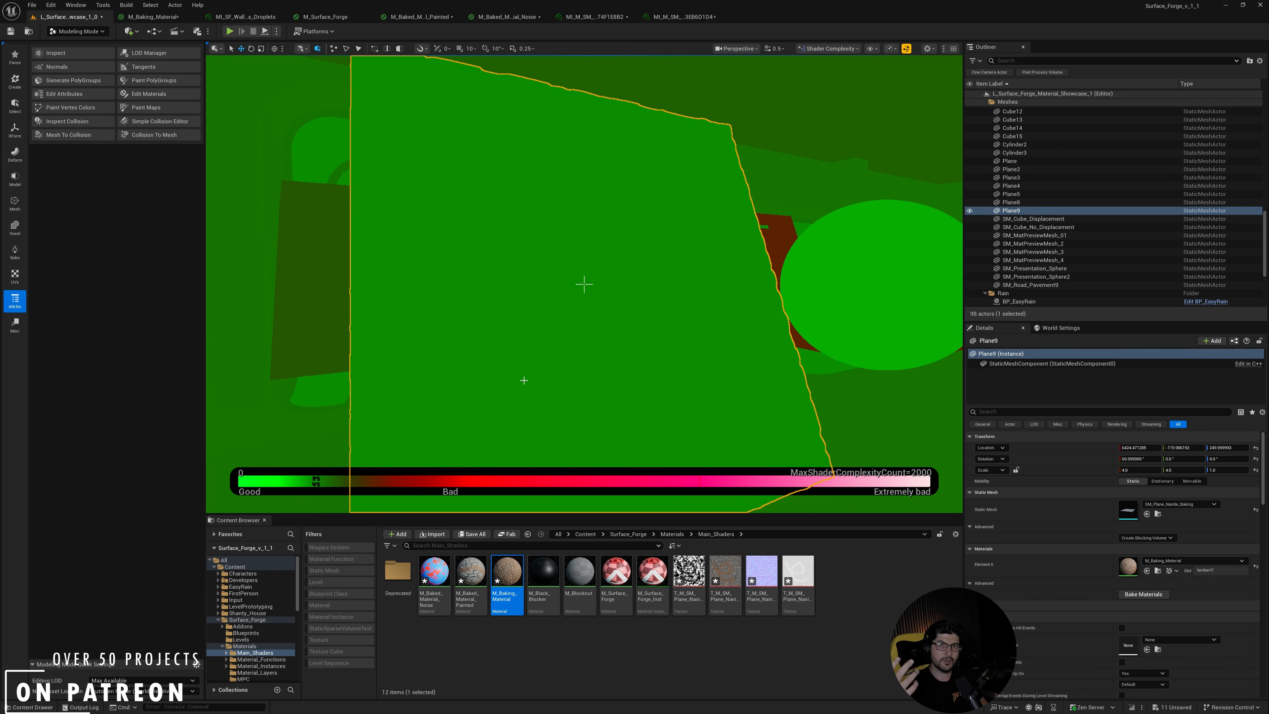
{"action": "left_click_drag", "start_coordinate": [472, 571], "coordinate": [546, 397]}
{"action": "right_click_drag", "start_coordinate": [547, 397], "coordinate": [450, 370]}
{"action": "right_click_drag", "start_coordinate": [584, 284], "coordinate": [665, 300]}
{"action": "key", "text": "alt+3"}
{"action": "key", "text": "alt+4"}
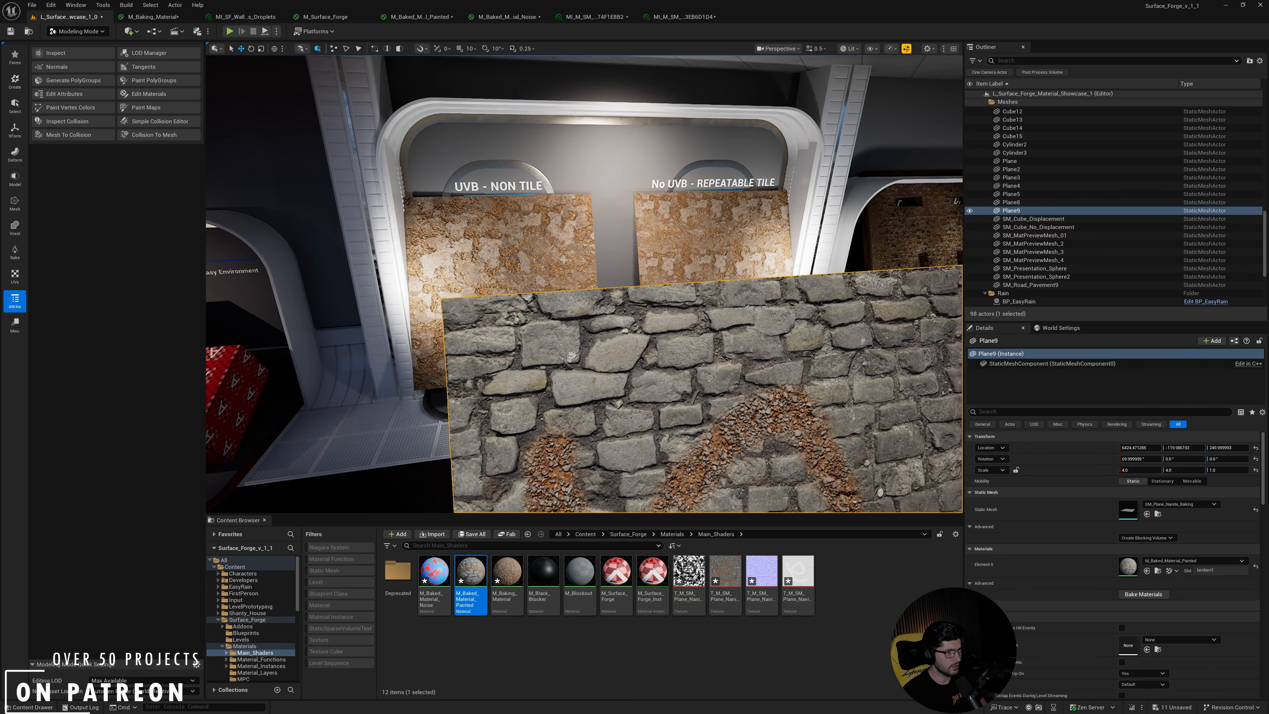
Select the UVB - NON TILE wall panel behind the plane and examine its shader complexity.
{"action": "left_click", "coordinate": [467, 260]}
{"action": "right_click_drag", "start_coordinate": [468, 260], "coordinate": [566, 270]}
{"action": "left_click", "coordinate": [566, 325]}
{"action": "right_click_drag", "start_coordinate": [566, 325], "coordinate": [665, 330]}
{"action": "left_click", "coordinate": [569, 300]}
{"action": "scroll", "coordinate": [569, 300], "scroll_direction": "down", "scroll_amount": 1}
{"action": "right_click_drag", "start_coordinate": [570, 300], "coordinate": [665, 300]}
{"action": "key", "text": "s"}
{"action": "scroll", "coordinate": [574, 271], "scroll_direction": "up", "scroll_amount": 1}
{"action": "key", "text": "alt+8"}
{"action": "left_click", "coordinate": [595, 230]}
{"action": "key", "text": "s"}
{"action": "left_click", "coordinate": [584, 284]}
{"action": "key", "text": "w"}
{"action": "scroll", "coordinate": [584, 284], "scroll_direction": "up", "scroll_amount": 1}
{"action": "left_click", "coordinate": [584, 284]}
{"action": "key", "text": "a"}
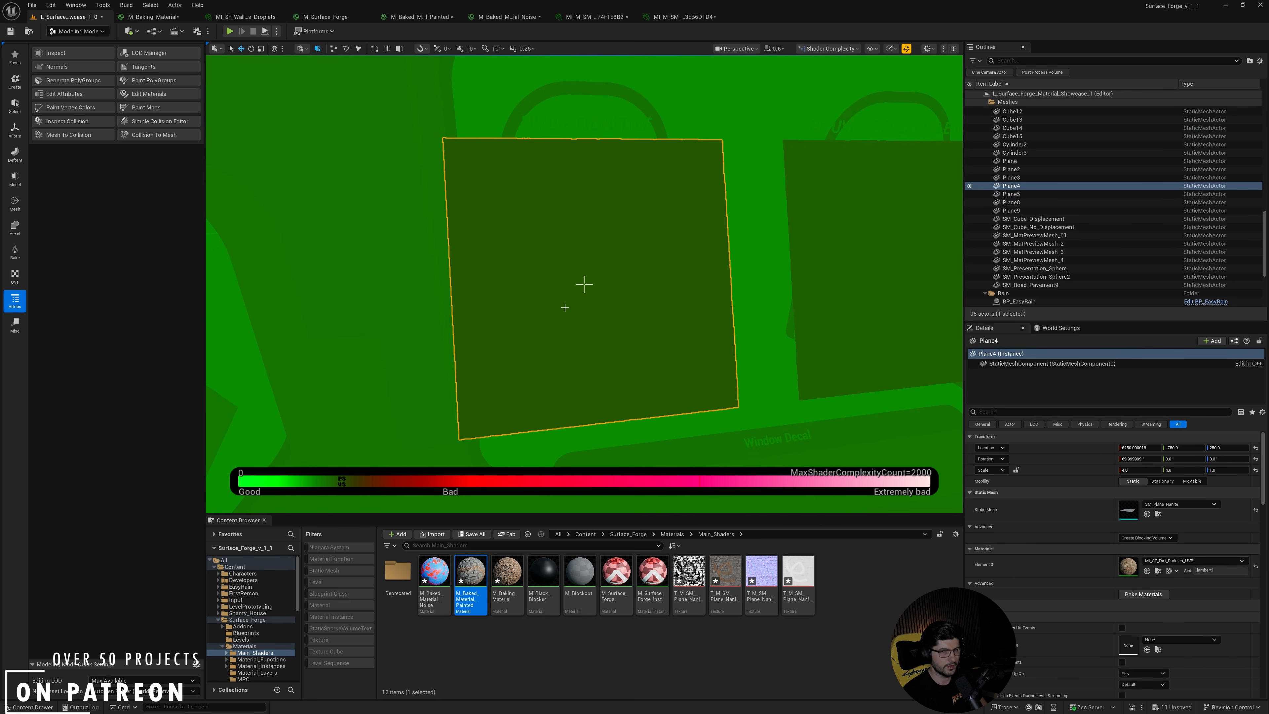
{"action": "right_click_drag", "start_coordinate": [566, 307], "coordinate": [650, 312]}
{"action": "key", "text": "s"}
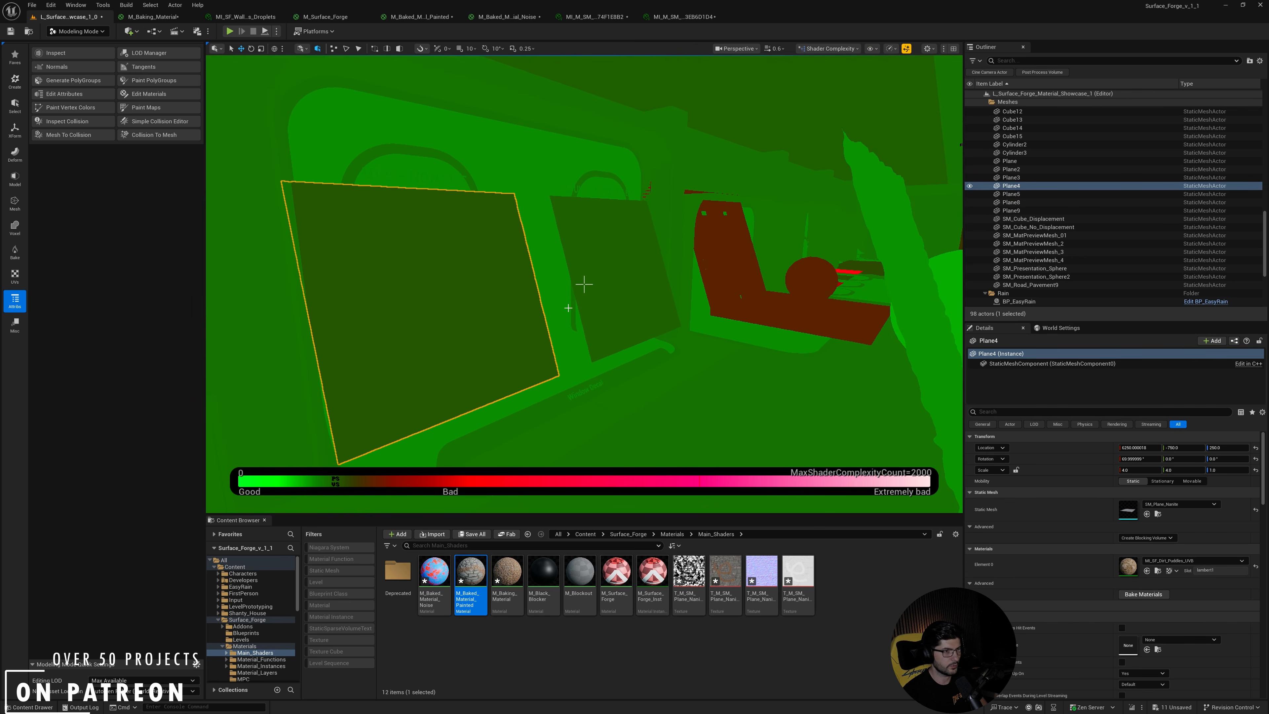
Examine the shader complexity of the neighbouring panels against the painted plane, and return to viewing the plane in the Lit view.
{"action": "right_click_drag", "start_coordinate": [547, 310], "coordinate": [580, 309]}
{"action": "left_click", "coordinate": [686, 246]}
{"action": "right_click_drag", "start_coordinate": [686, 246], "coordinate": [777, 286]}
{"action": "left_click", "coordinate": [546, 283]}
{"action": "left_click", "coordinate": [625, 251]}
{"action": "left_click", "coordinate": [704, 271]}
{"action": "key", "text": "w"}
{"action": "left_click", "coordinate": [666, 272]}
{"action": "key", "text": "w"}
{"action": "right_click_drag", "start_coordinate": [666, 272], "coordinate": [587, 318]}
{"action": "key", "text": "d"}
{"action": "left_click", "coordinate": [566, 299]}
{"action": "key", "text": "e"}
{"action": "key", "text": "s"}
{"action": "key", "text": "q"}
{"action": "key", "text": "alt+4"}
{"action": "key", "text": "w"}
{"action": "key", "text": "q"}
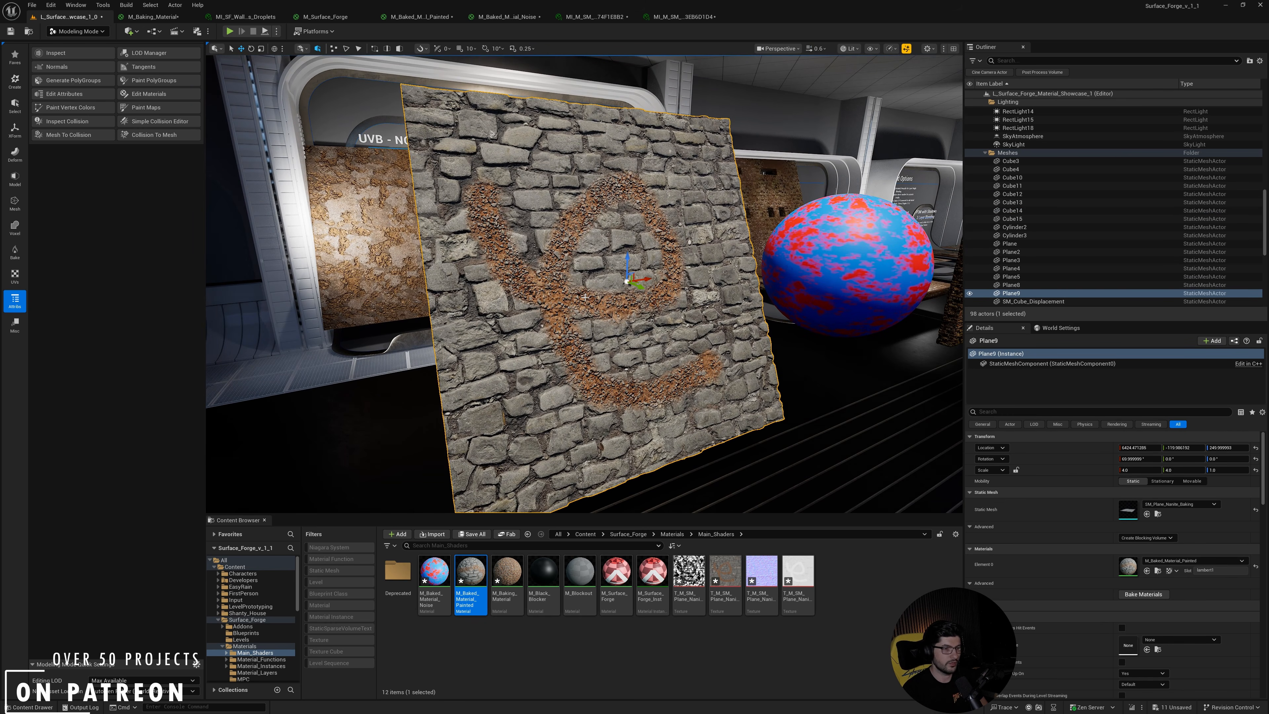
{"action": "right_click_drag", "start_coordinate": [585, 298], "coordinate": [585, 297]}
{"action": "key", "text": "w"}
{"action": "key", "text": "q"}
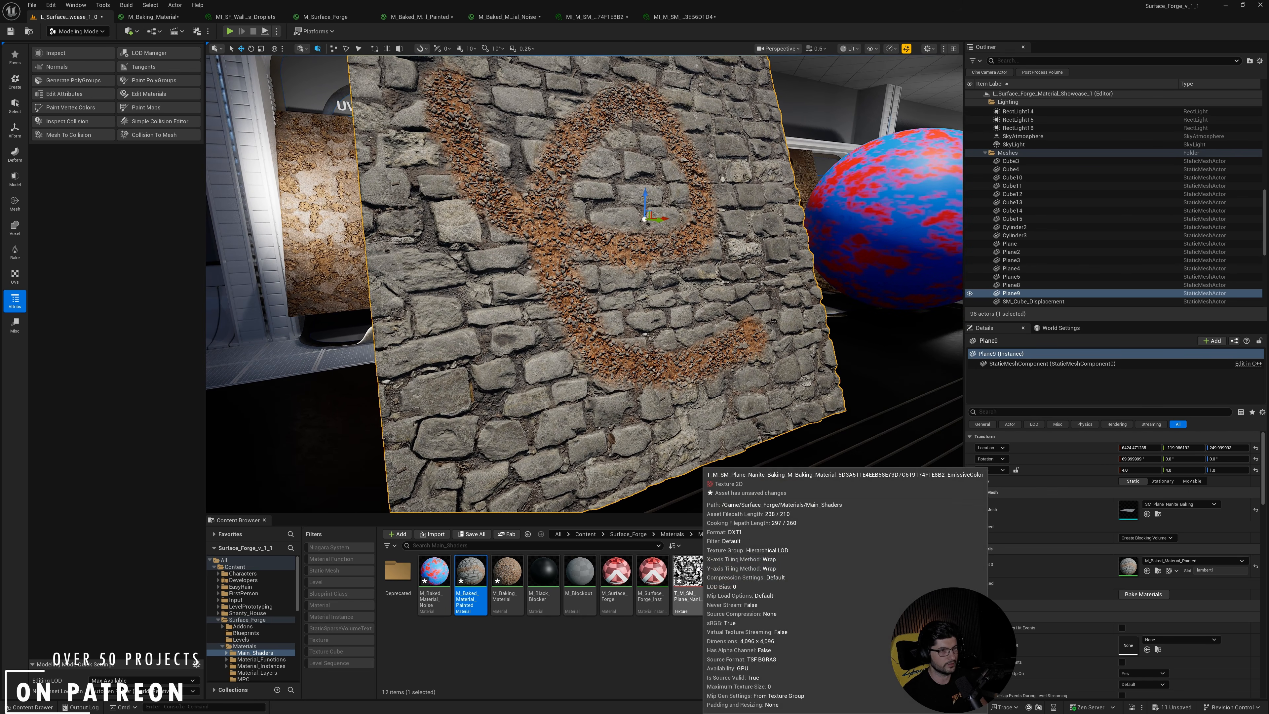
Select the red and blue presentation sphere and open its M_Baked_Material_Noise material.
{"action": "key", "text": "d"}
{"action": "right_click_drag", "start_coordinate": [625, 280], "coordinate": [695, 290]}
{"action": "left_click", "coordinate": [691, 252]}
{"action": "key", "text": "w"}
{"action": "key", "text": "e"}
{"action": "key", "text": "w"}
{"action": "key", "text": "d"}
{"action": "key", "text": "s"}
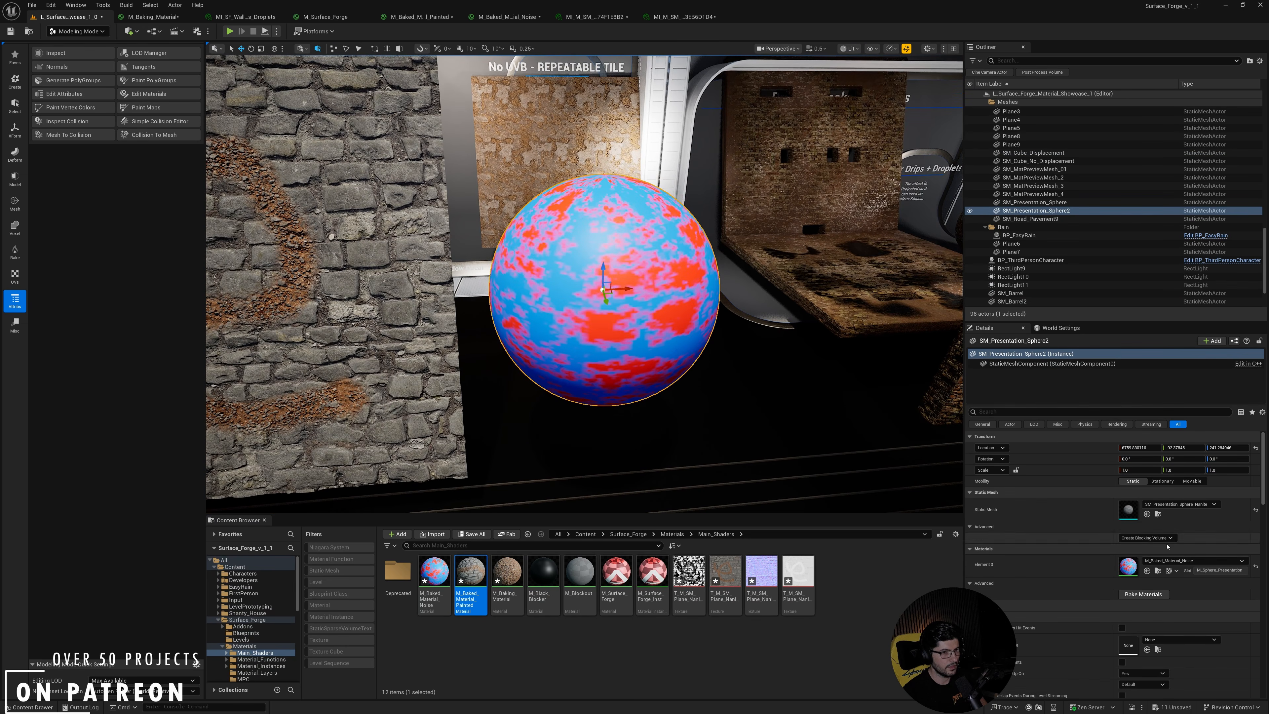
{"action": "double_click", "coordinate": [1128, 565]}
Examine how the blue and red constants and the noise texture feed the Lerp in the M_Baked_Material_Noise graph.
{"action": "right_click_drag", "start_coordinate": [552, 354], "coordinate": [608, 332]}
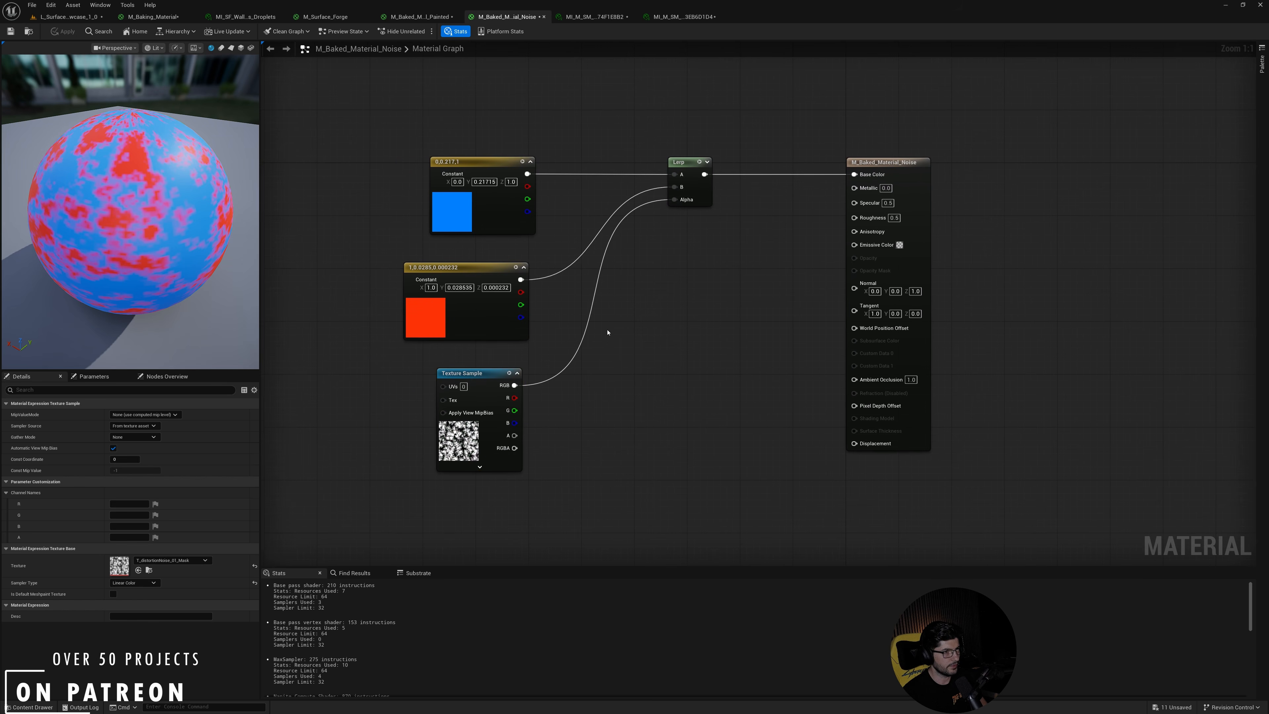
{"action": "left_click", "coordinate": [607, 332]}
{"action": "left_click_drag", "start_coordinate": [653, 257], "coordinate": [653, 257]}
{"action": "left_click_drag", "start_coordinate": [719, 403], "coordinate": [443, 483]}
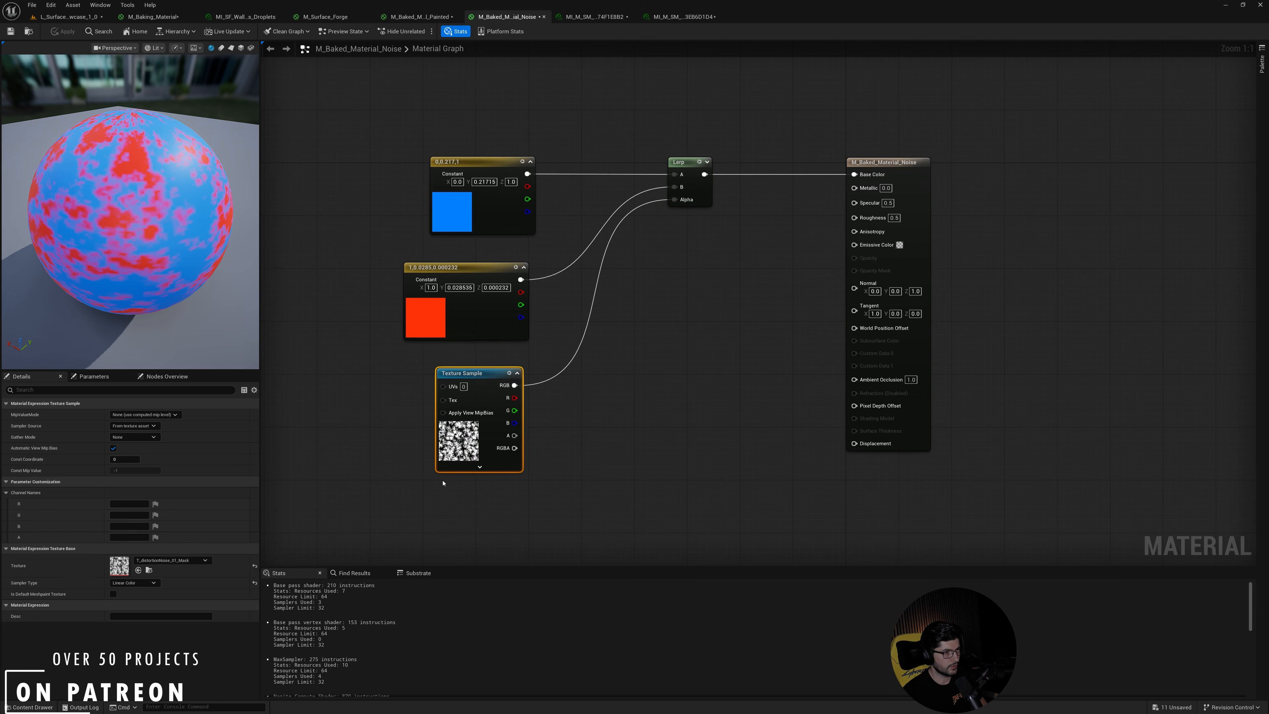
{"action": "left_click", "coordinate": [585, 415]}
{"action": "left_click", "coordinate": [493, 213]}
{"action": "left_click", "coordinate": [472, 307]}
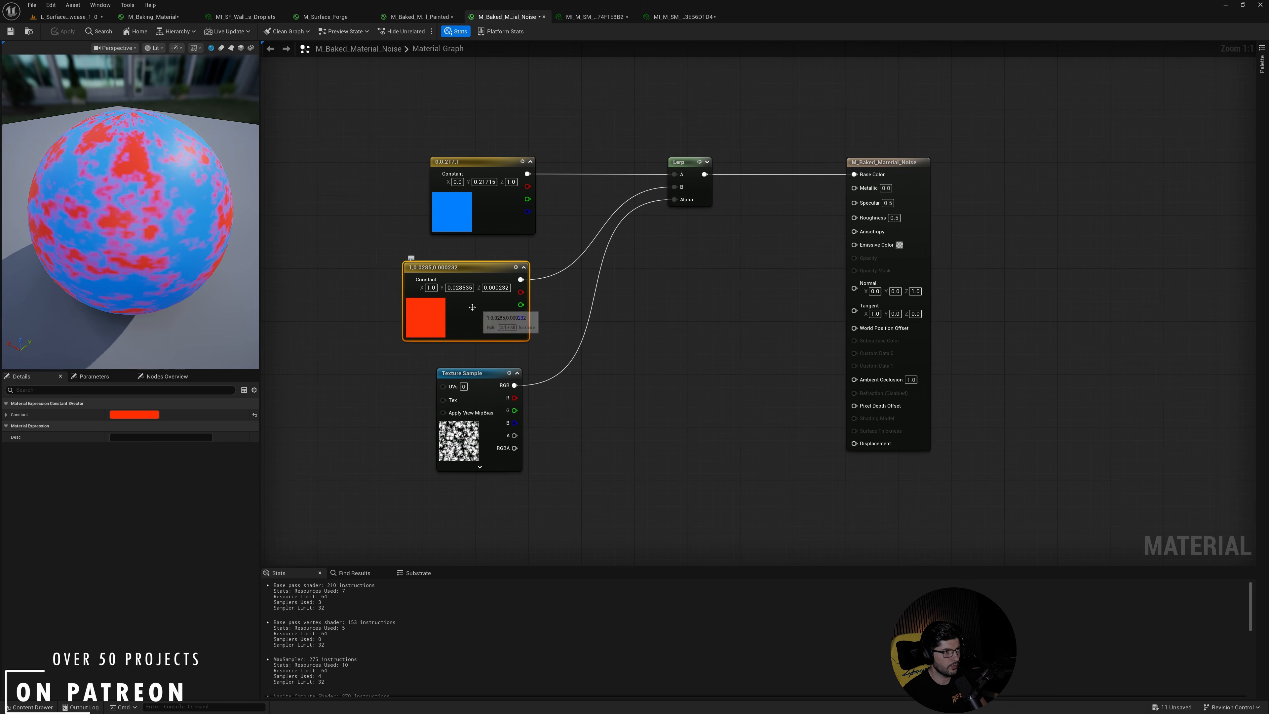
{"action": "left_click", "coordinate": [638, 274]}
{"action": "left_click_drag", "start_coordinate": [992, 152], "coordinate": [400, 475]}
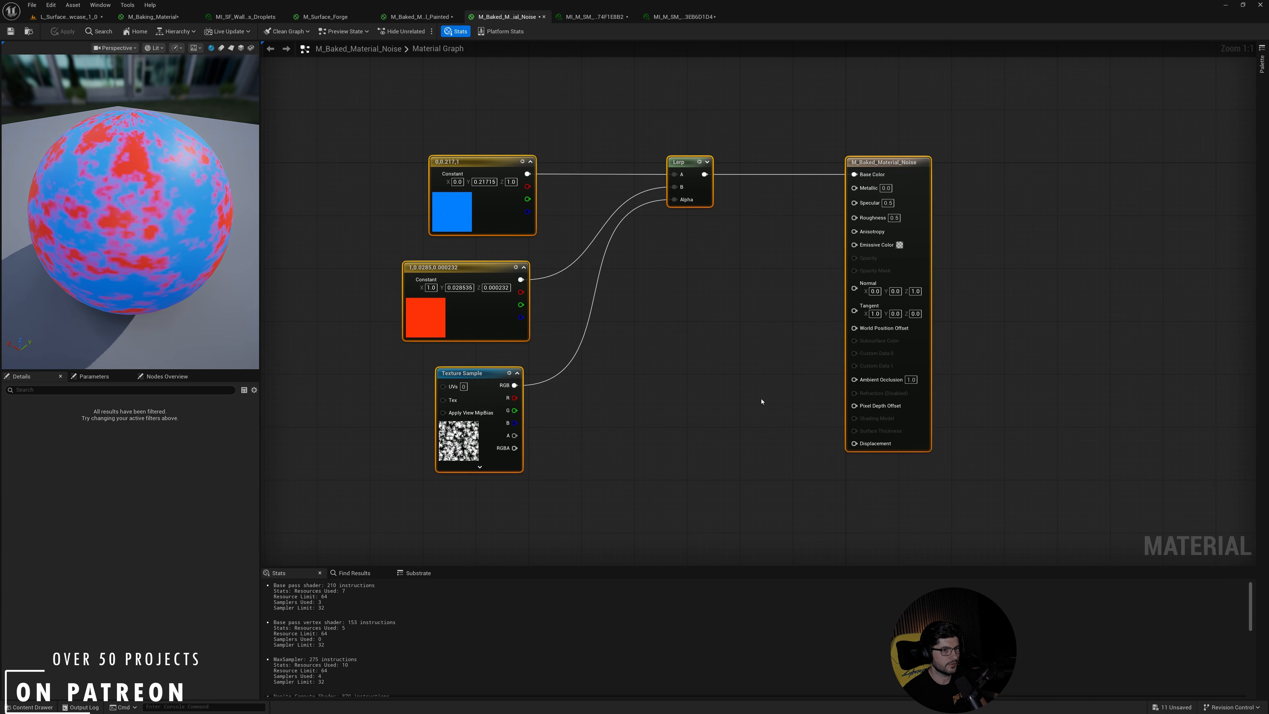
{"action": "left_click", "coordinate": [762, 403]}
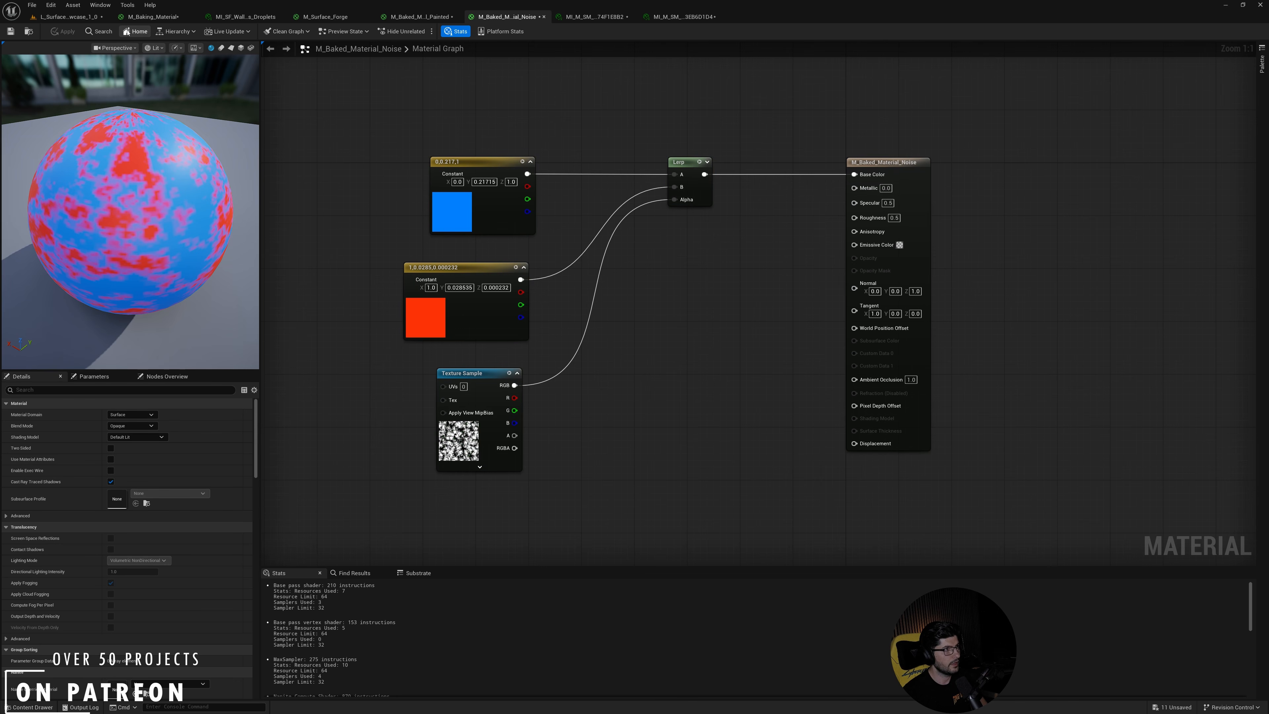
Bake the sphere's material from the level with Opaque blend mode, the Diffuse property and a 2048 x 2048 texture size.
{"action": "left_click", "coordinate": [68, 17]}
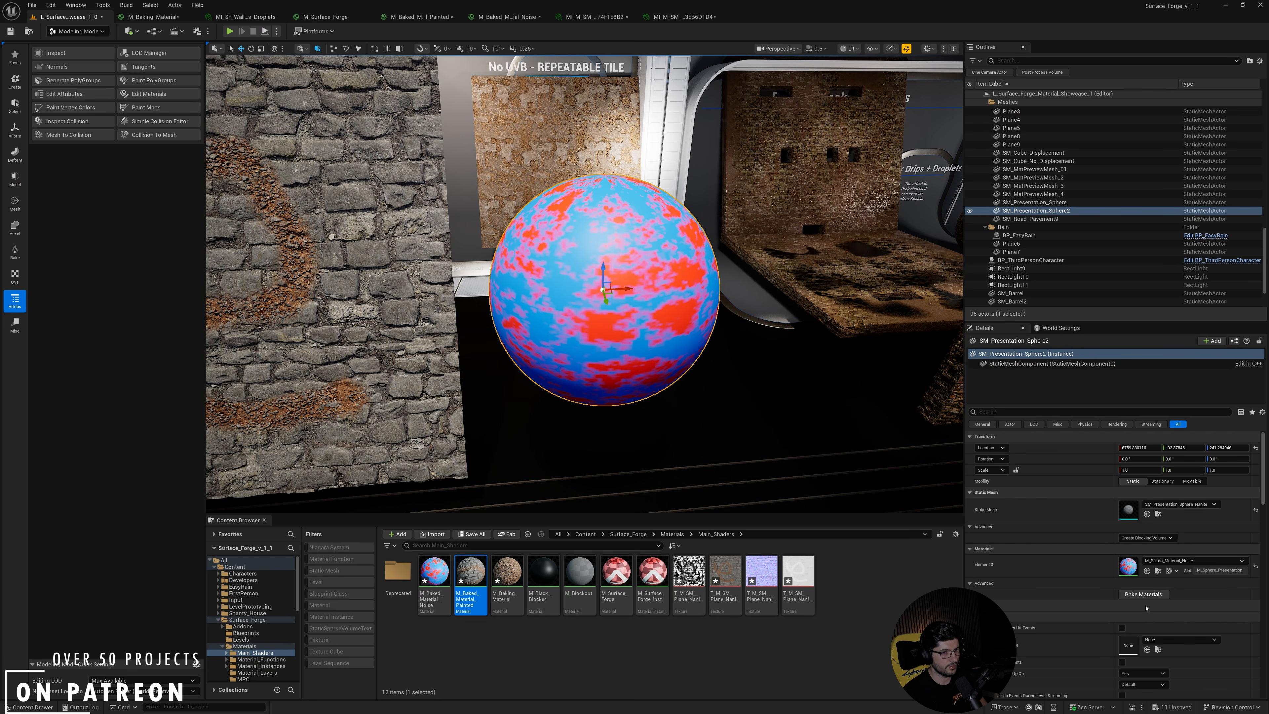
{"action": "left_click", "coordinate": [1143, 594]}
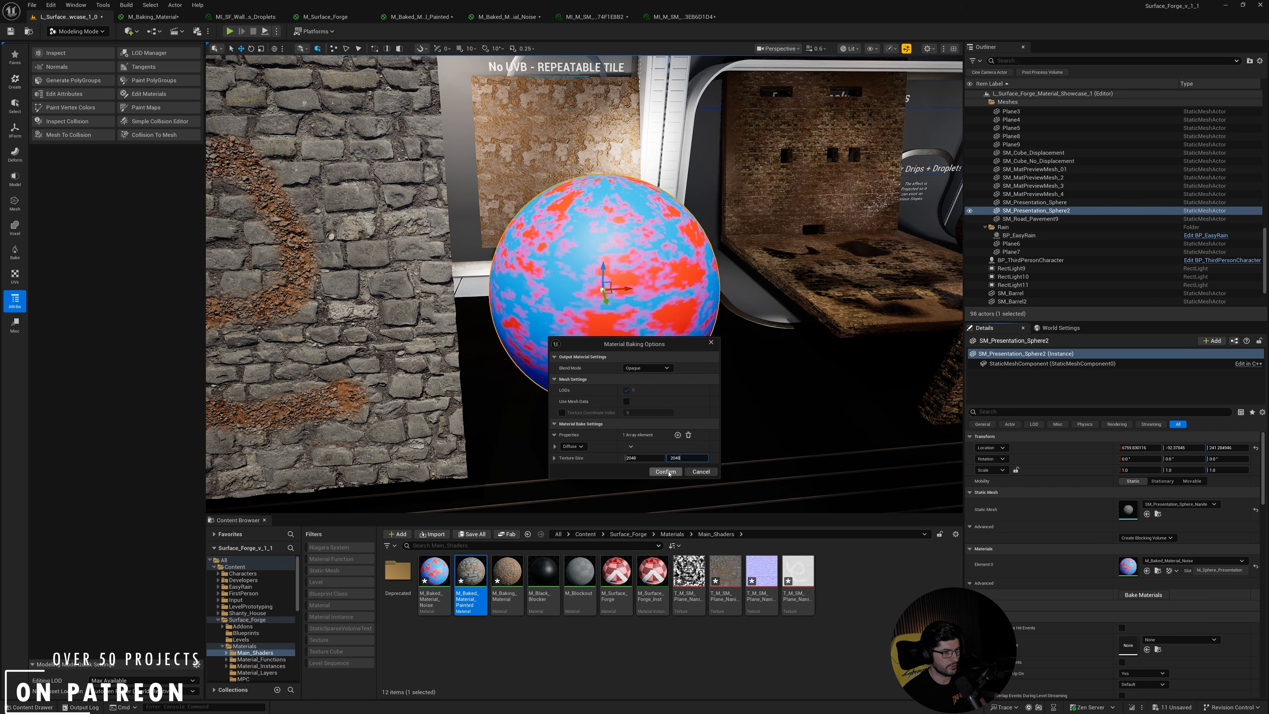
{"action": "left_click", "coordinate": [665, 471]}
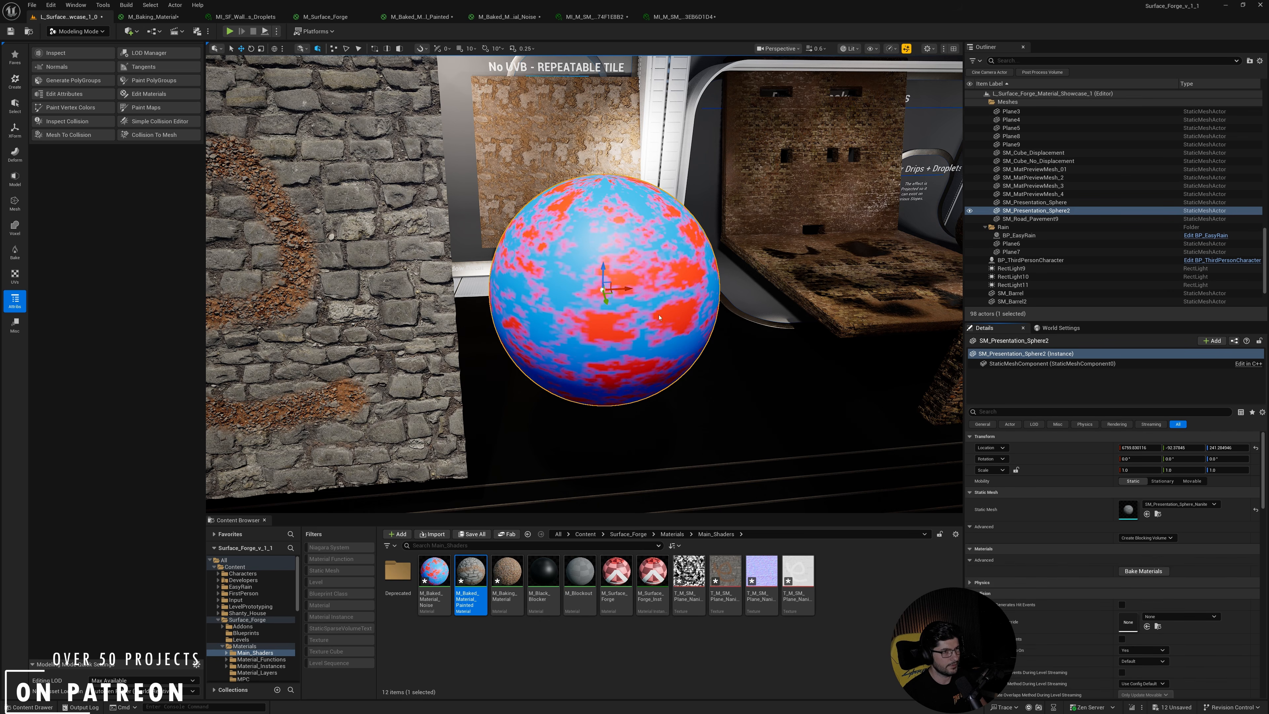
{"action": "right_click_drag", "start_coordinate": [644, 306], "coordinate": [575, 257]}
{"action": "scroll", "coordinate": [572, 262], "scroll_direction": "up", "scroll_amount": 1}
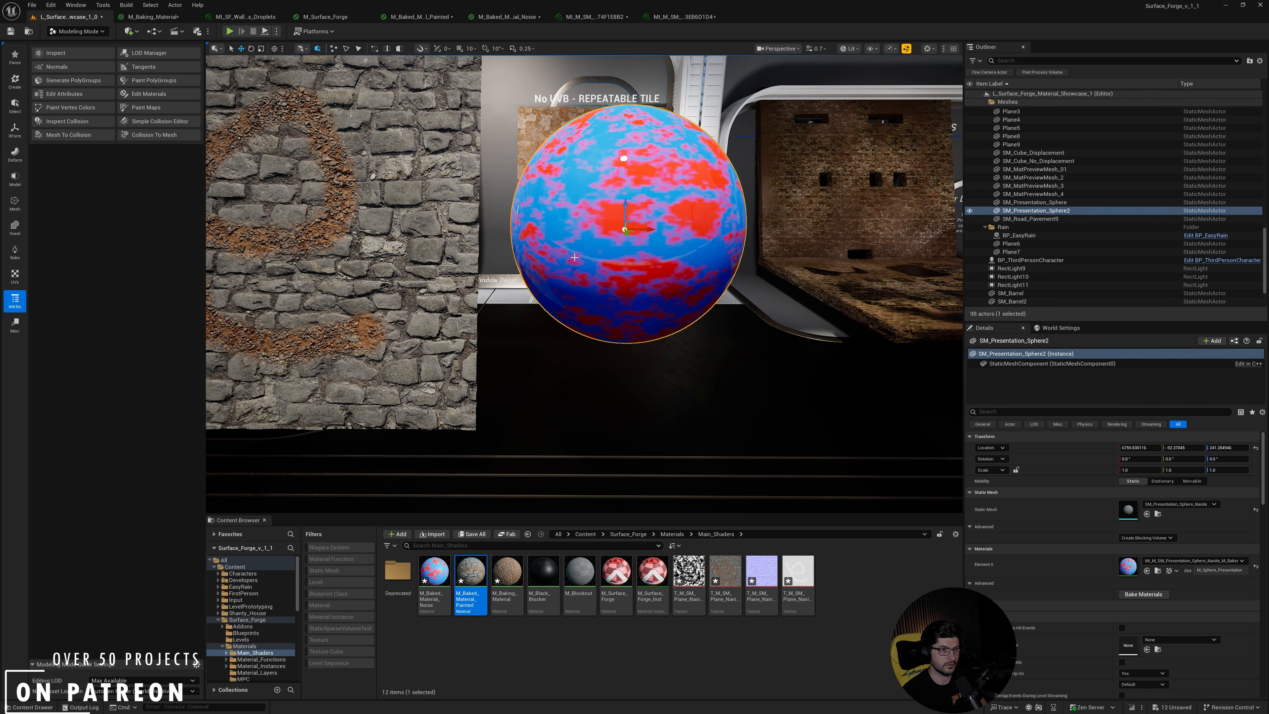
{"action": "mouse_move", "coordinate": [577, 257]}
{"action": "right_mouse_down"}
{"action": "mouse_move", "coordinate": [615, 235]}
{"action": "mouse_move", "coordinate": [577, 257]}
{"action": "right_mouse_up"}
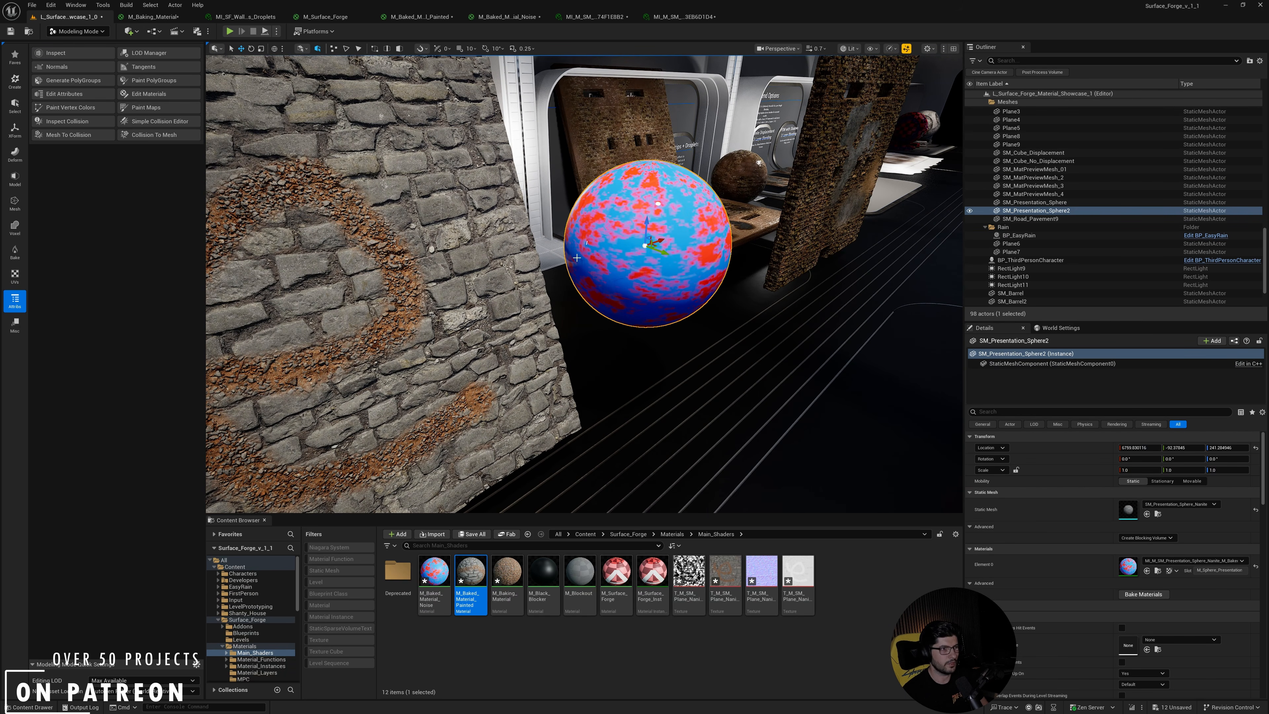
Locate the painted plane's mesh in the content folder, place SM_Plane_Nanite_Baking_Small_UV in the level and raise it above the floor.
{"action": "left_click", "coordinate": [505, 275]}
{"action": "right_click_drag", "start_coordinate": [505, 275], "coordinate": [424, 273]}
{"action": "left_click", "coordinate": [1158, 514]}
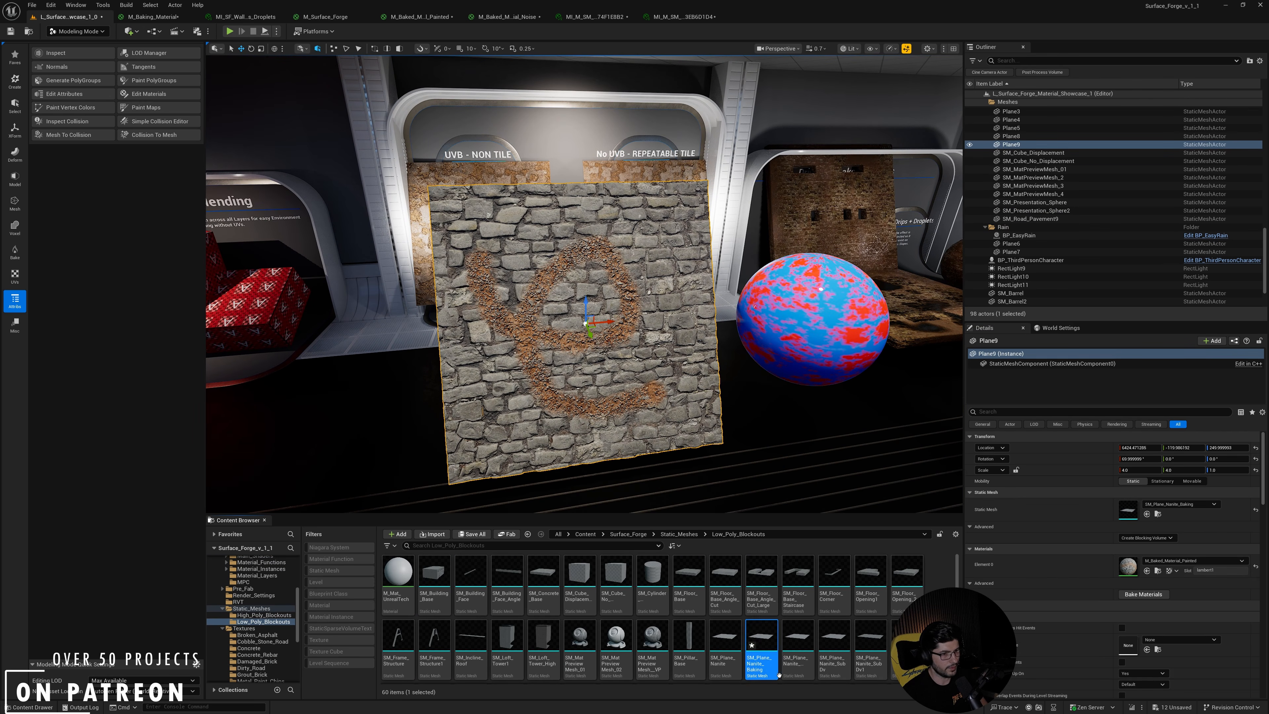
{"action": "left_click_drag", "start_coordinate": [797, 660], "coordinate": [404, 480]}
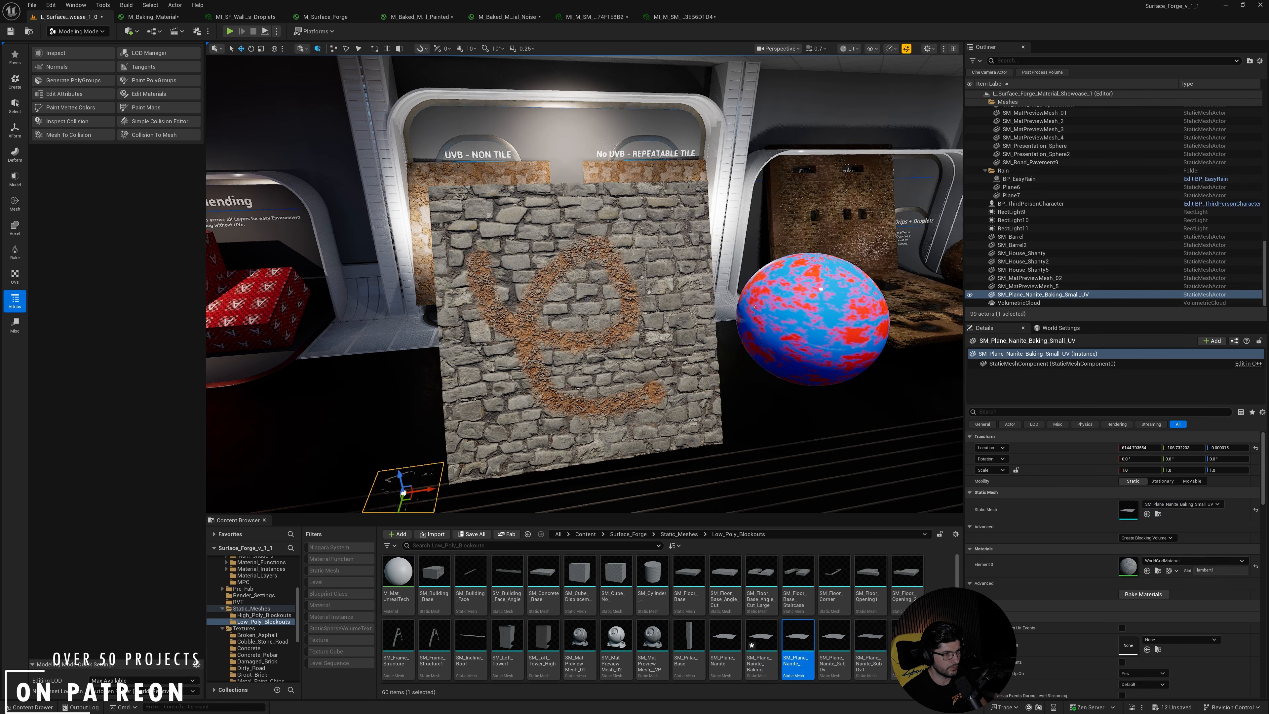
{"action": "right_click_drag", "start_coordinate": [404, 480], "coordinate": [359, 480]}
{"action": "left_click_drag", "start_coordinate": [481, 411], "coordinate": [475, 231]}
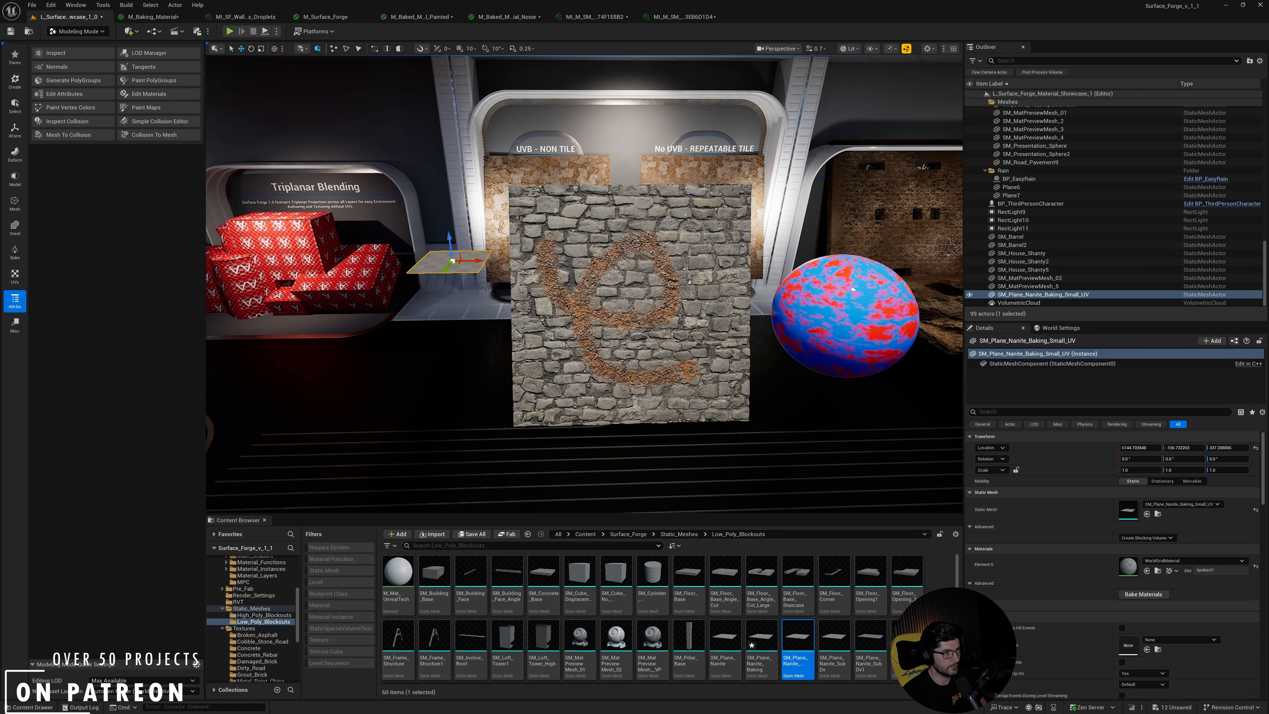
Copy the painted plane's location and paste it onto SM_Plane_Nanite_Baking_Small_UV.
{"action": "left_click", "coordinate": [631, 300]}
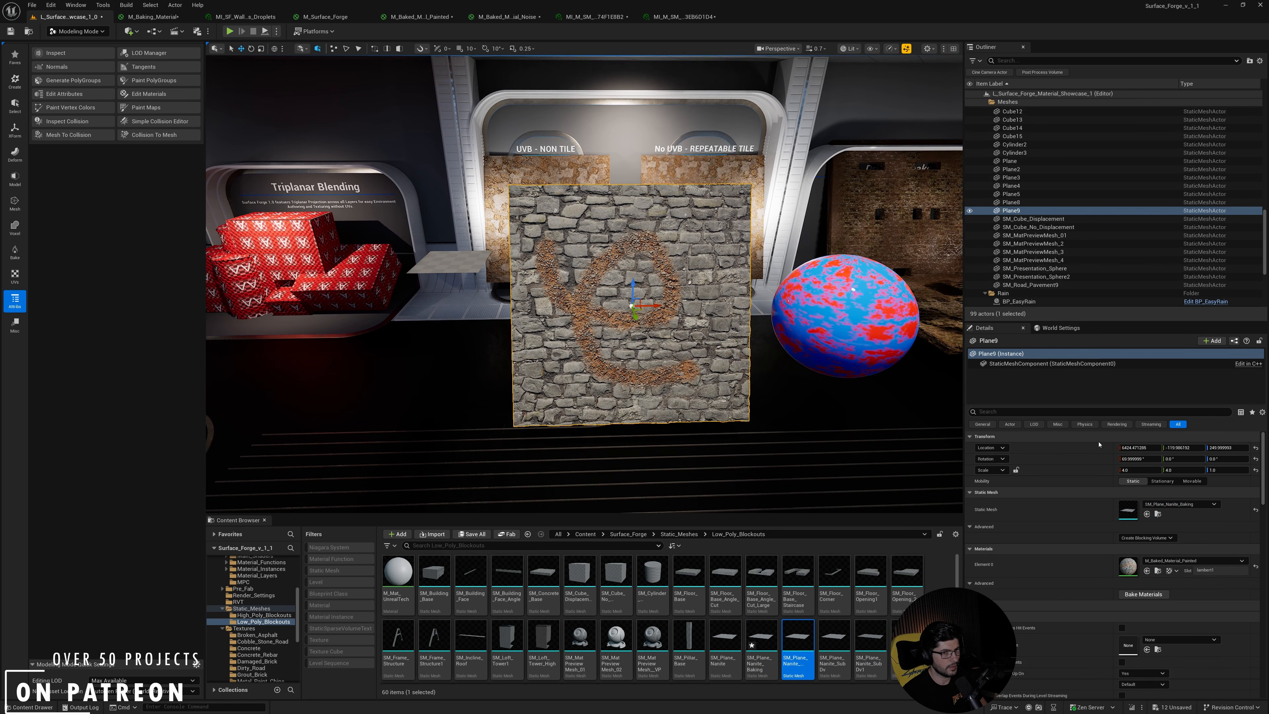
{"action": "right_click", "coordinate": [1022, 450]}
{"action": "left_click", "coordinate": [1040, 469]}
{"action": "left_click", "coordinate": [443, 262]}
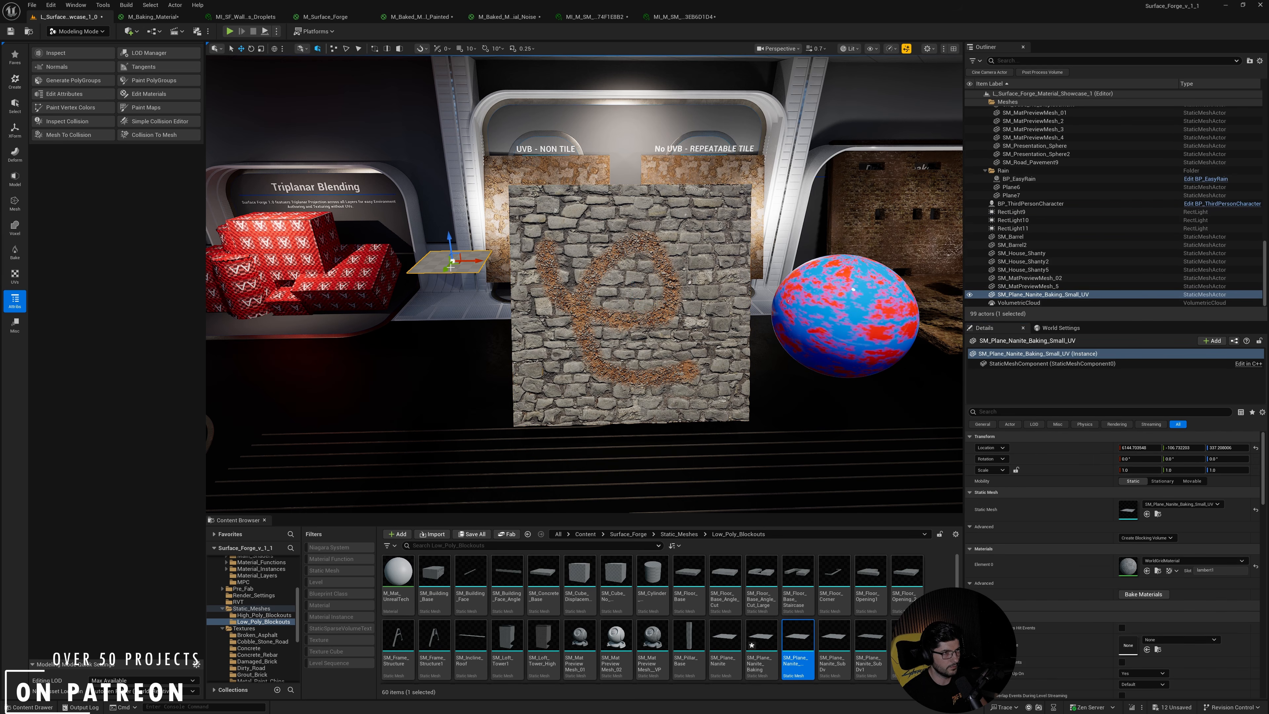
{"action": "right_click", "coordinate": [1081, 450]}
{"action": "left_click", "coordinate": [1110, 467]}
Copy the painted plane's rotation and paste it onto SM_Plane_Nanite_Baking_Small_UV.
{"action": "left_click", "coordinate": [689, 294]}
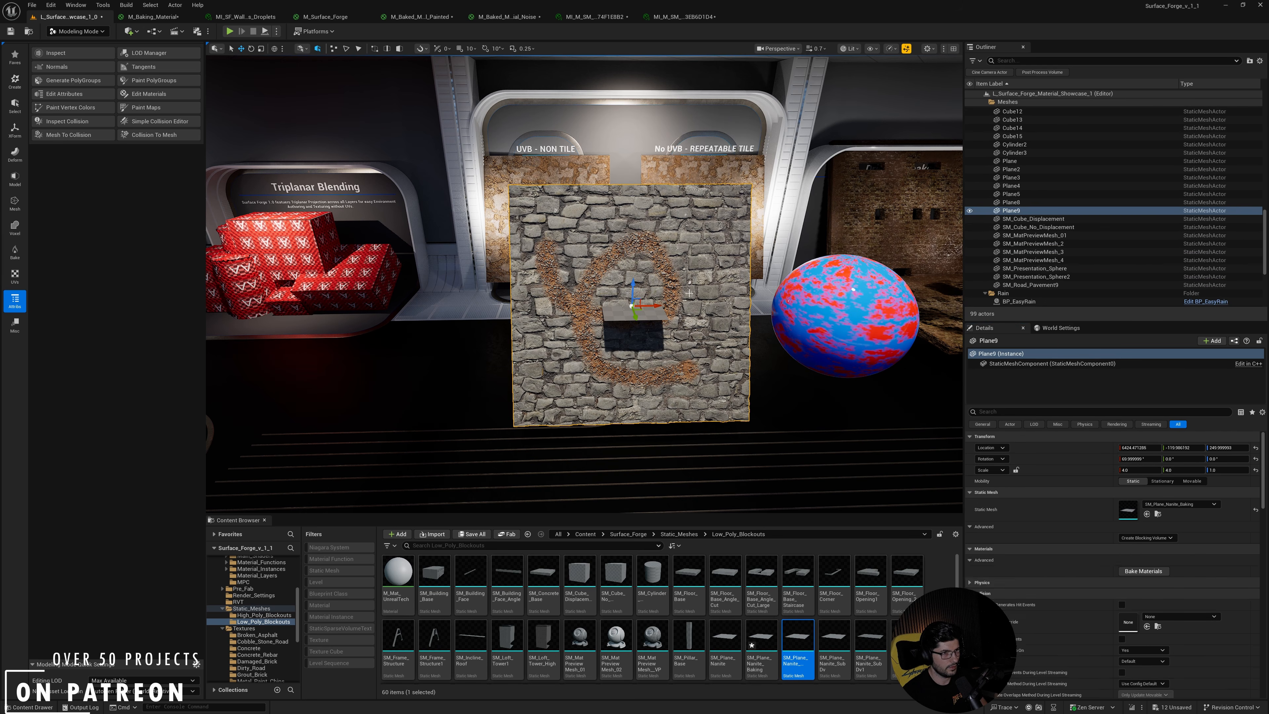
{"action": "right_click", "coordinate": [1035, 458]}
{"action": "left_click", "coordinate": [1062, 474]}
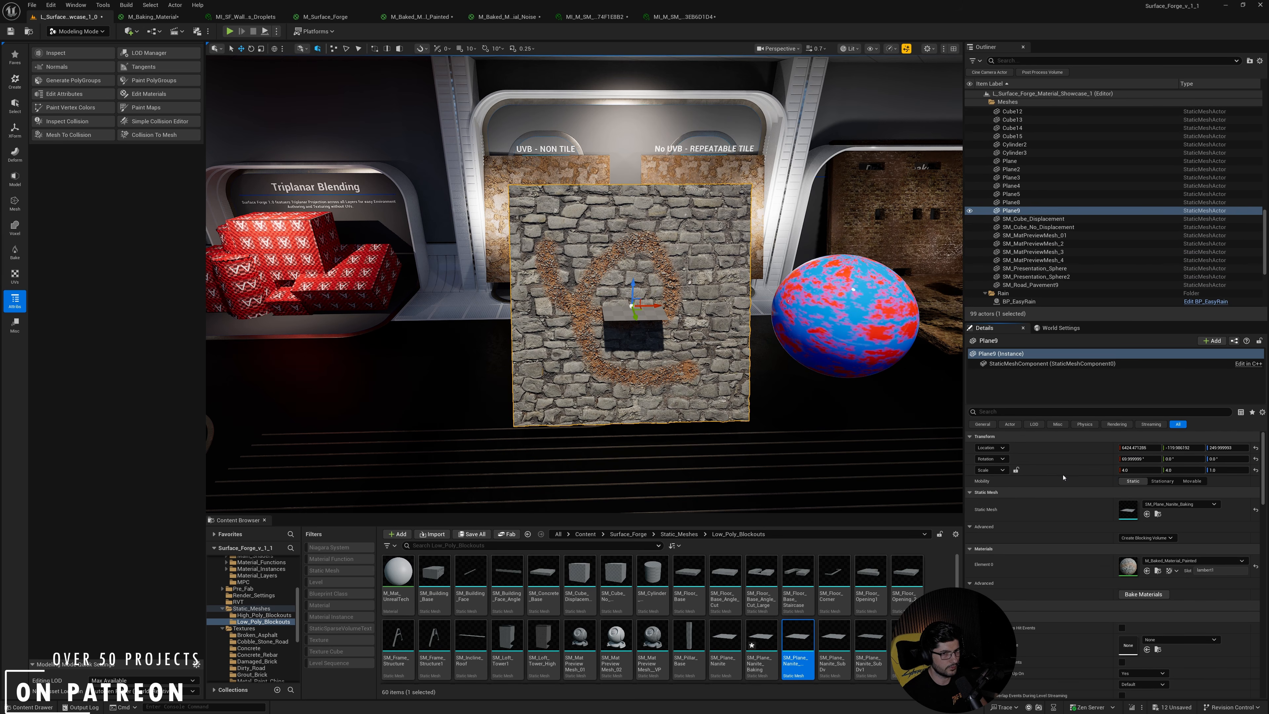
{"action": "left_click", "coordinate": [656, 304]}
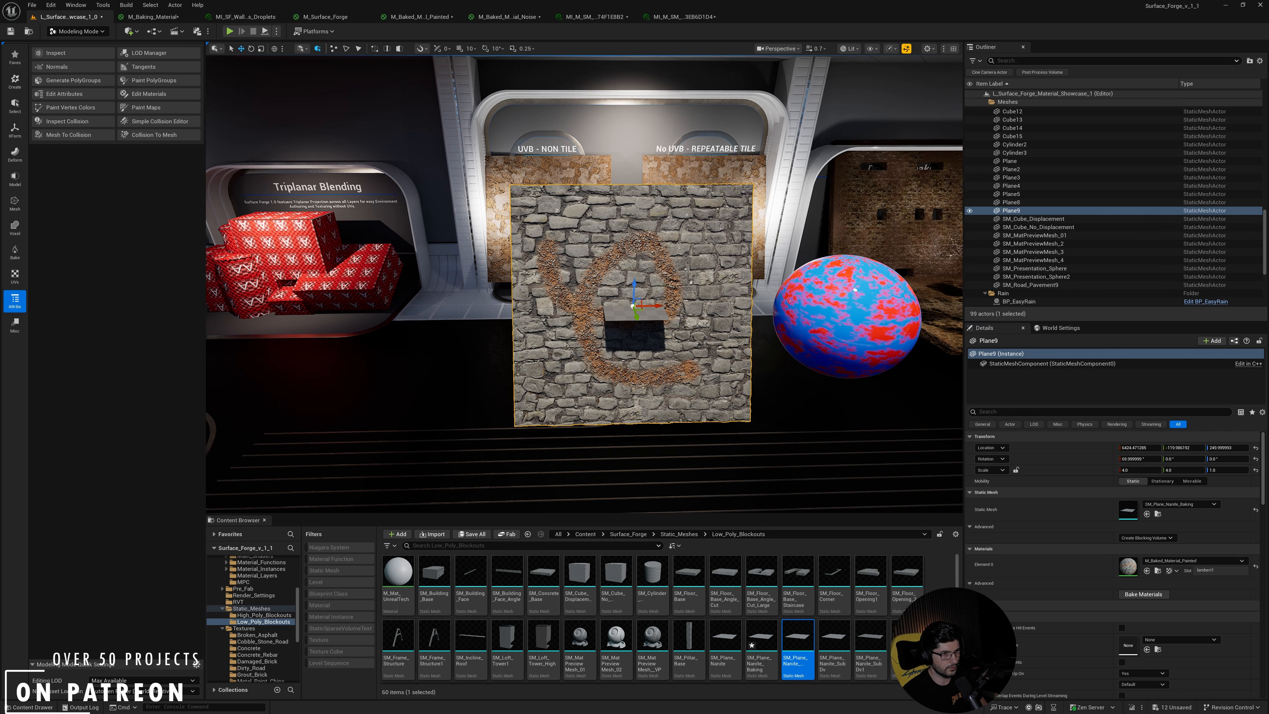
{"action": "right_click", "coordinate": [1073, 472]}
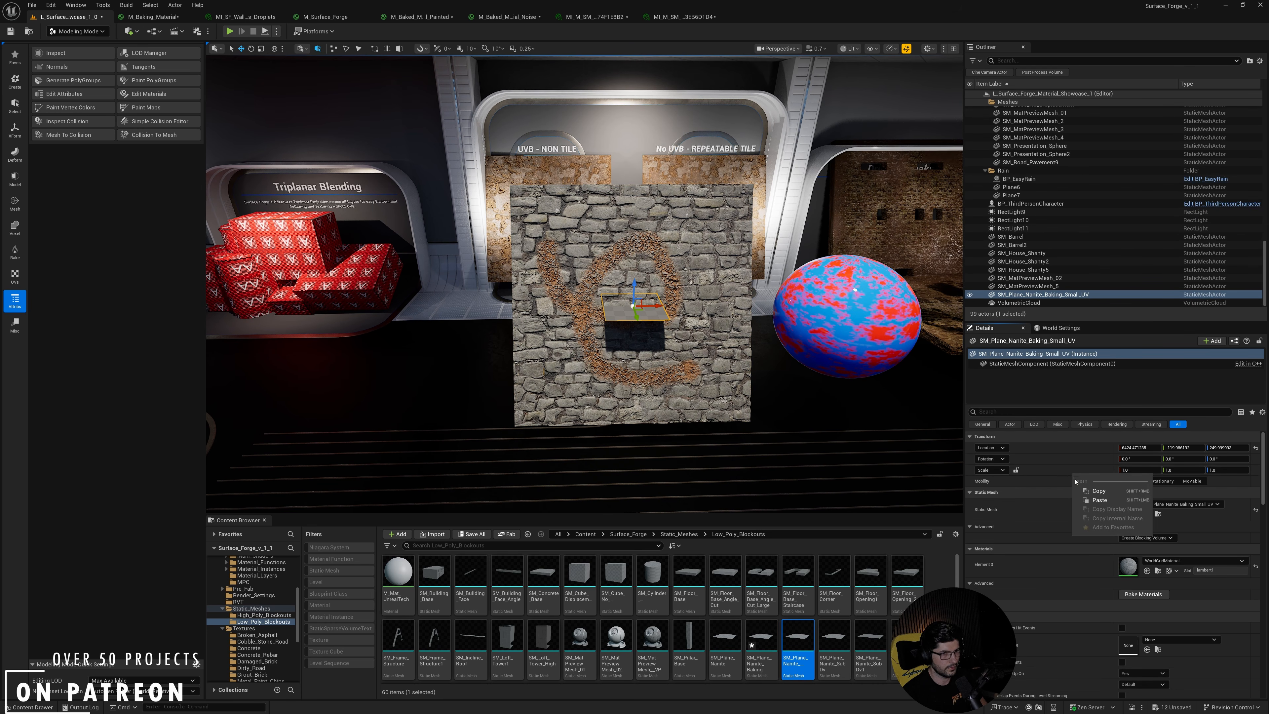
{"action": "right_click", "coordinate": [1050, 458]}
{"action": "left_click", "coordinate": [1080, 483]}
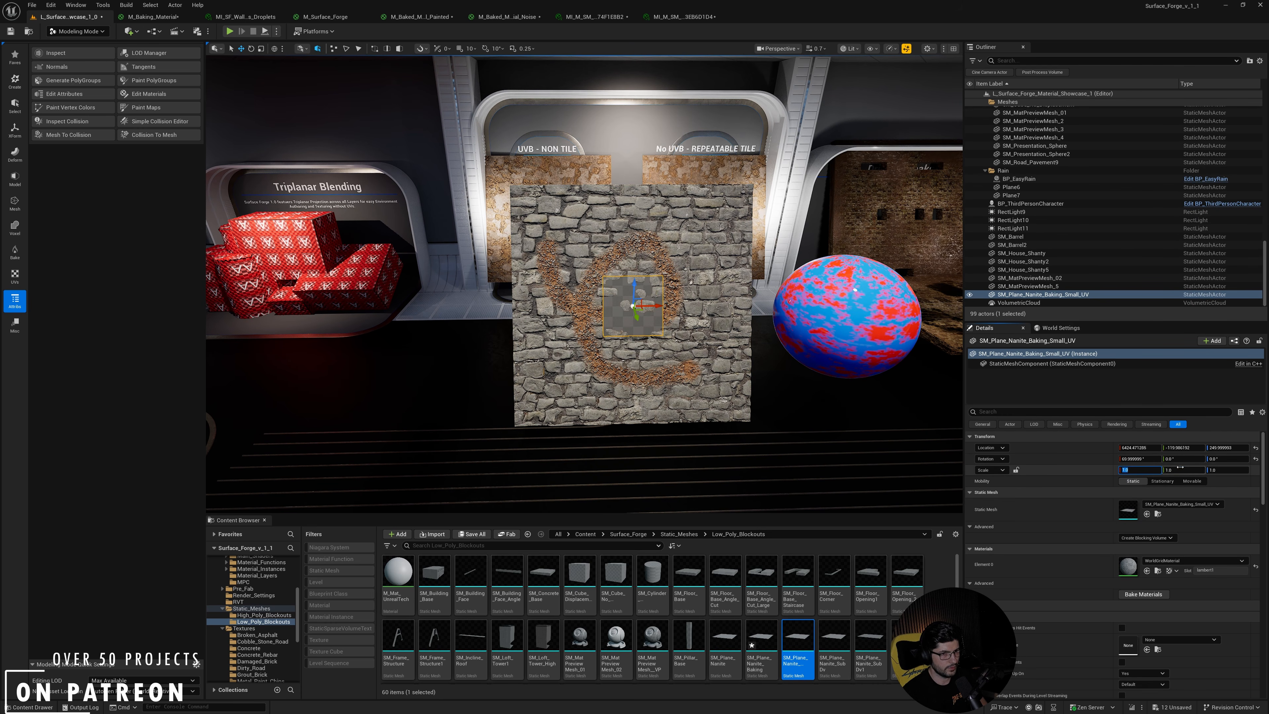
Scale SM_Plane_Nanite_Baking_Small_UV to 4 in X and Y and move it sideways so it stands beside the painted plane.
{"action": "type", "text": "4"}
{"action": "key", "text": "Tab"}
{"action": "type", "text": "4"}
{"action": "mouse_move", "coordinate": [693, 406]}
{"action": "right_mouse_down"}
{"action": "mouse_move", "coordinate": [650, 402]}
{"action": "mouse_move", "coordinate": [710, 400]}
{"action": "mouse_move", "coordinate": [693, 406]}
{"action": "right_mouse_up"}
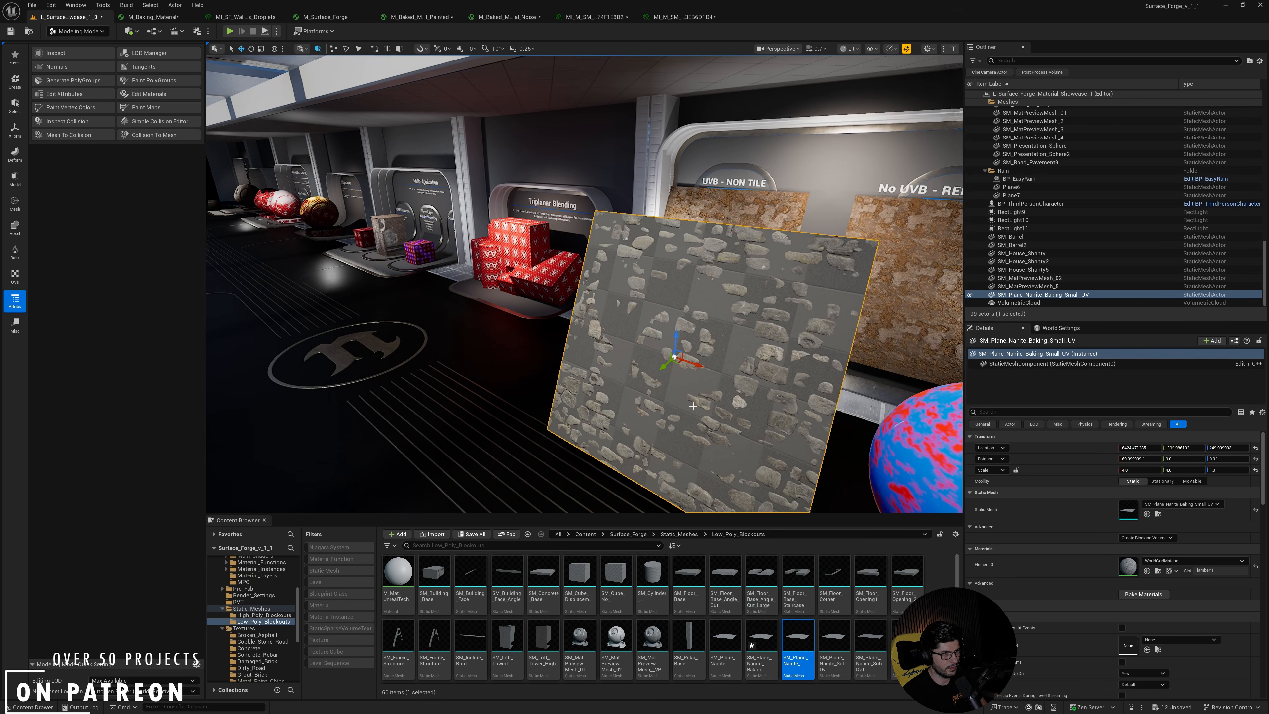
{"action": "left_click_drag", "start_coordinate": [693, 406], "coordinate": [508, 342], "text": "ctrl"}
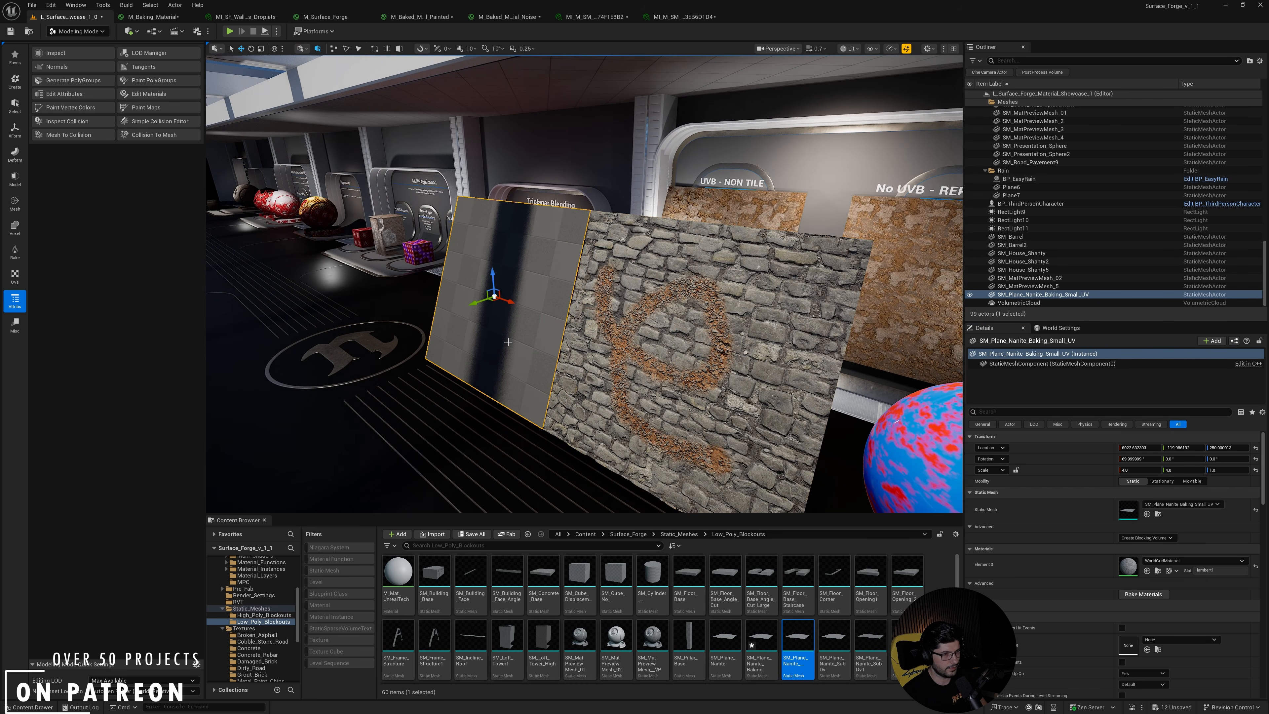
{"action": "mouse_move", "coordinate": [509, 342]}
{"action": "right_mouse_down"}
{"action": "mouse_move", "coordinate": [599, 343]}
{"action": "mouse_move", "coordinate": [510, 329]}
{"action": "right_mouse_up"}
Locate the painted plane's material in the content folder and apply M_Baked_Material_Painted to the small-UV plane.
{"action": "left_click", "coordinate": [800, 350]}
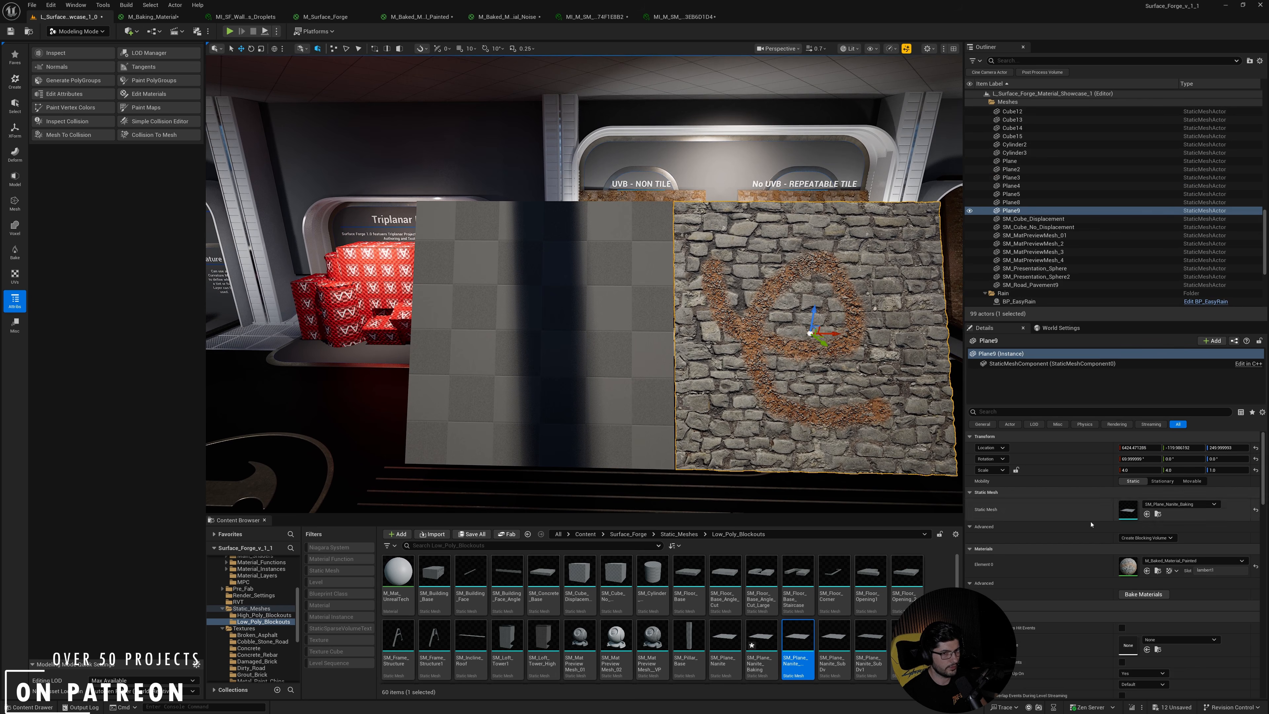
{"action": "left_click", "coordinate": [1158, 571]}
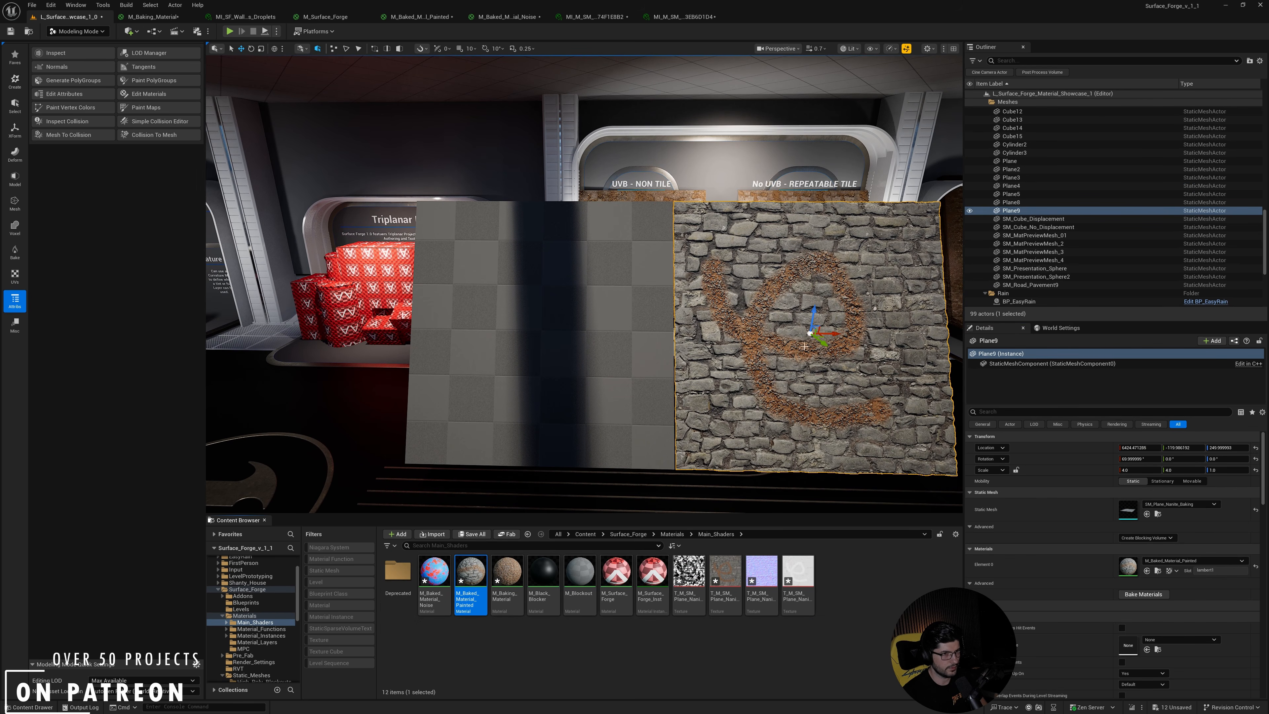
{"action": "right_click_drag", "start_coordinate": [804, 346], "coordinate": [850, 374]}
{"action": "left_click_drag", "start_coordinate": [470, 578], "coordinate": [386, 338]}
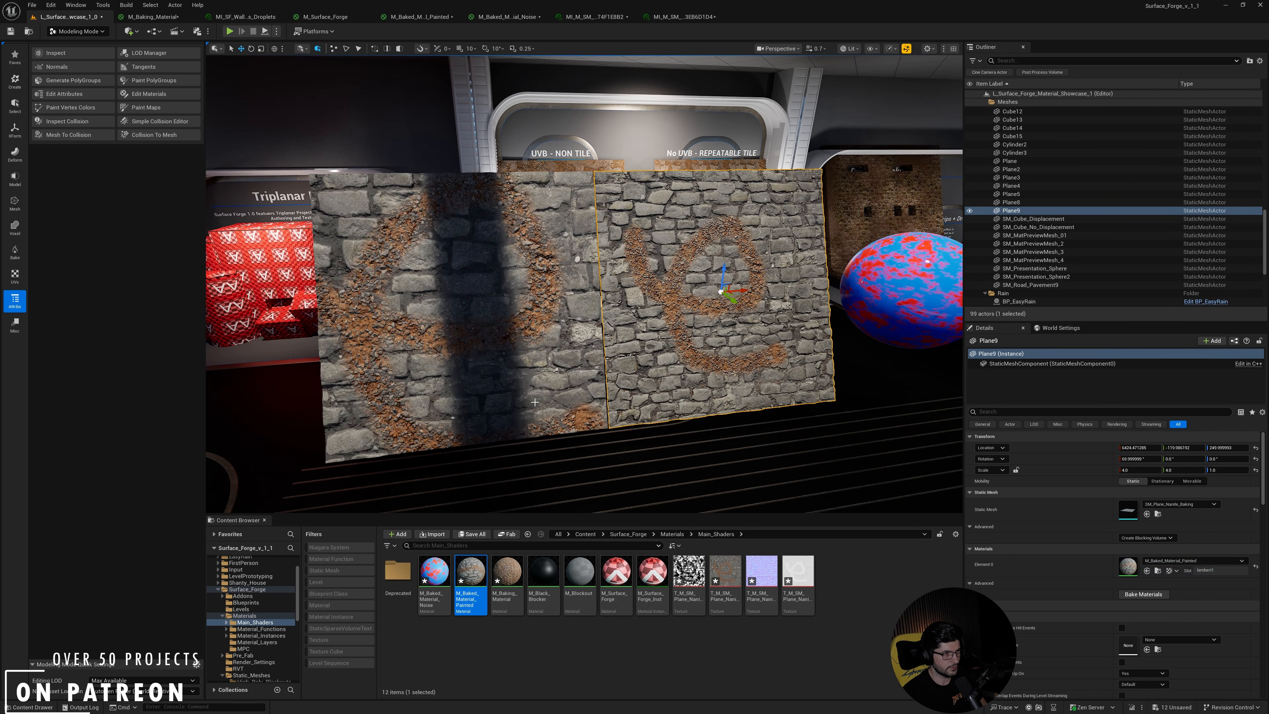
{"action": "right_click_drag", "start_coordinate": [534, 402], "coordinate": [498, 454]}
{"action": "left_click", "coordinate": [469, 352]}
{"action": "right_click_drag", "start_coordinate": [469, 352], "coordinate": [514, 326]}
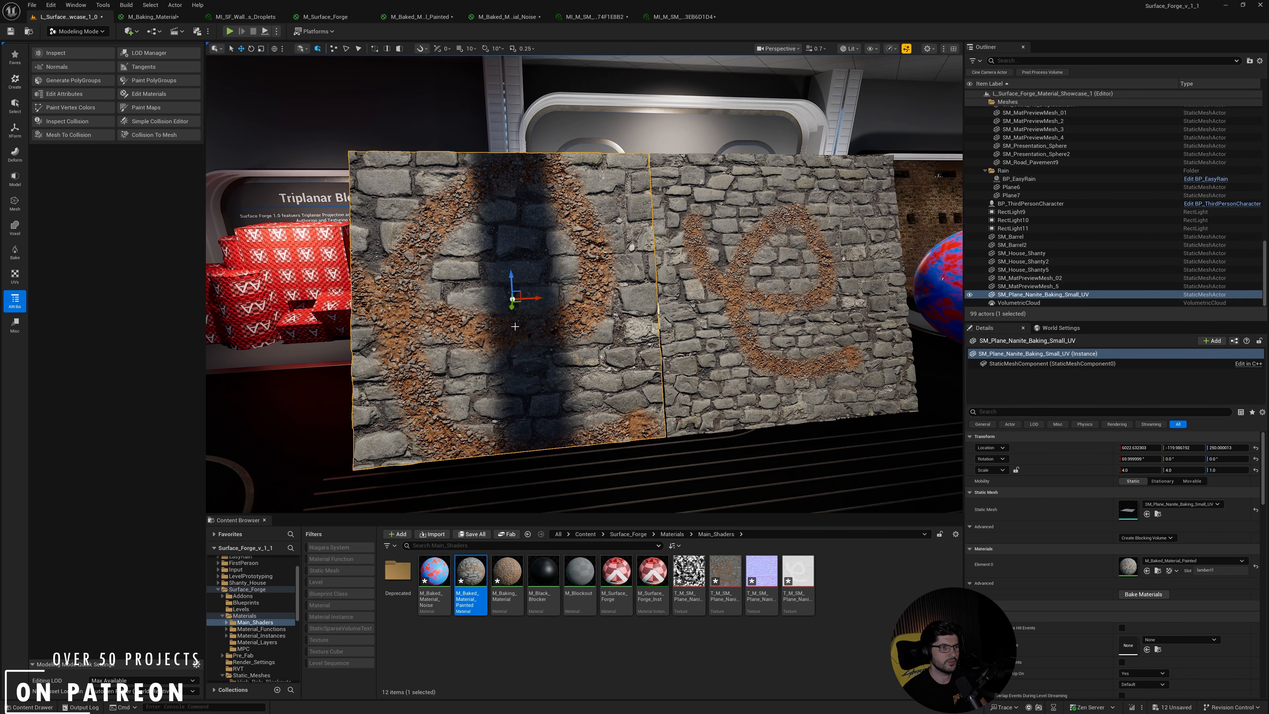
Apply M_Baking_Material to the small-UV plane and compare its paint pattern with the neighbouring plane.
{"action": "right_click_drag", "start_coordinate": [729, 312], "coordinate": [710, 313]}
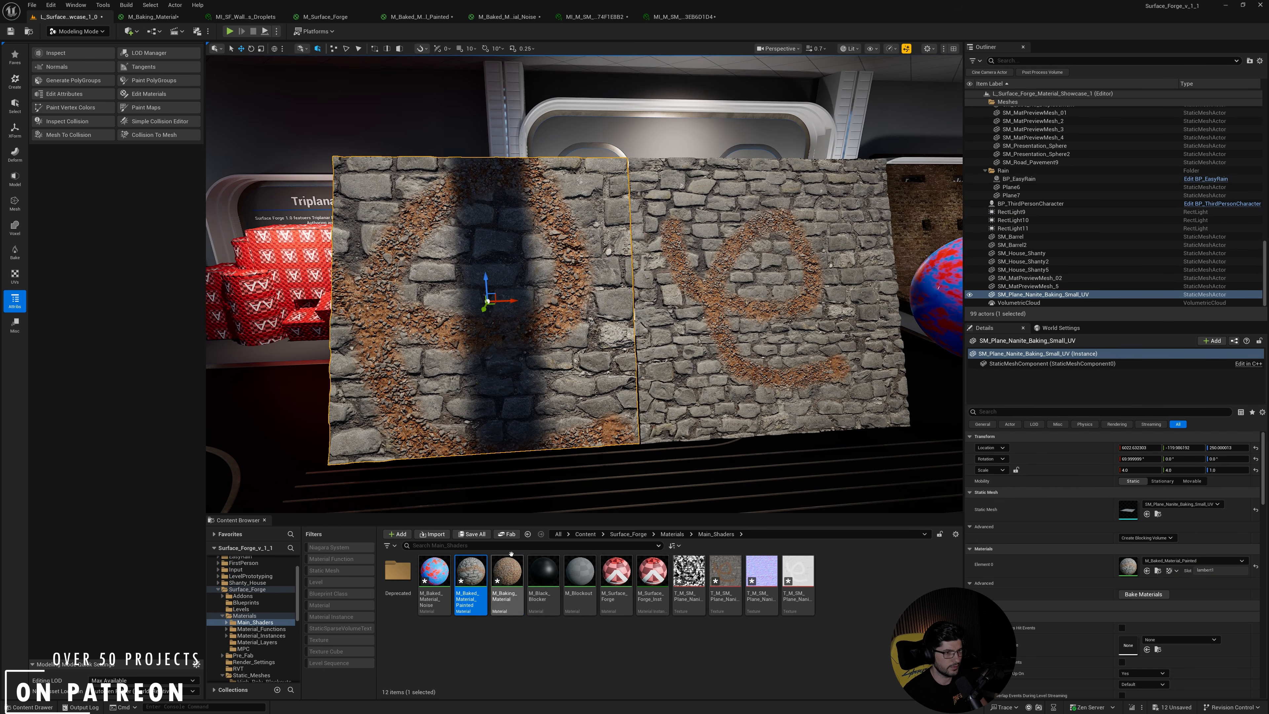
{"action": "left_click_drag", "start_coordinate": [507, 575], "coordinate": [442, 335]}
{"action": "right_click_drag", "start_coordinate": [441, 335], "coordinate": [591, 359]}
{"action": "key", "text": "d"}
{"action": "right_click_drag", "start_coordinate": [419, 333], "coordinate": [475, 323]}
{"action": "right_click_drag", "start_coordinate": [348, 320], "coordinate": [601, 239]}
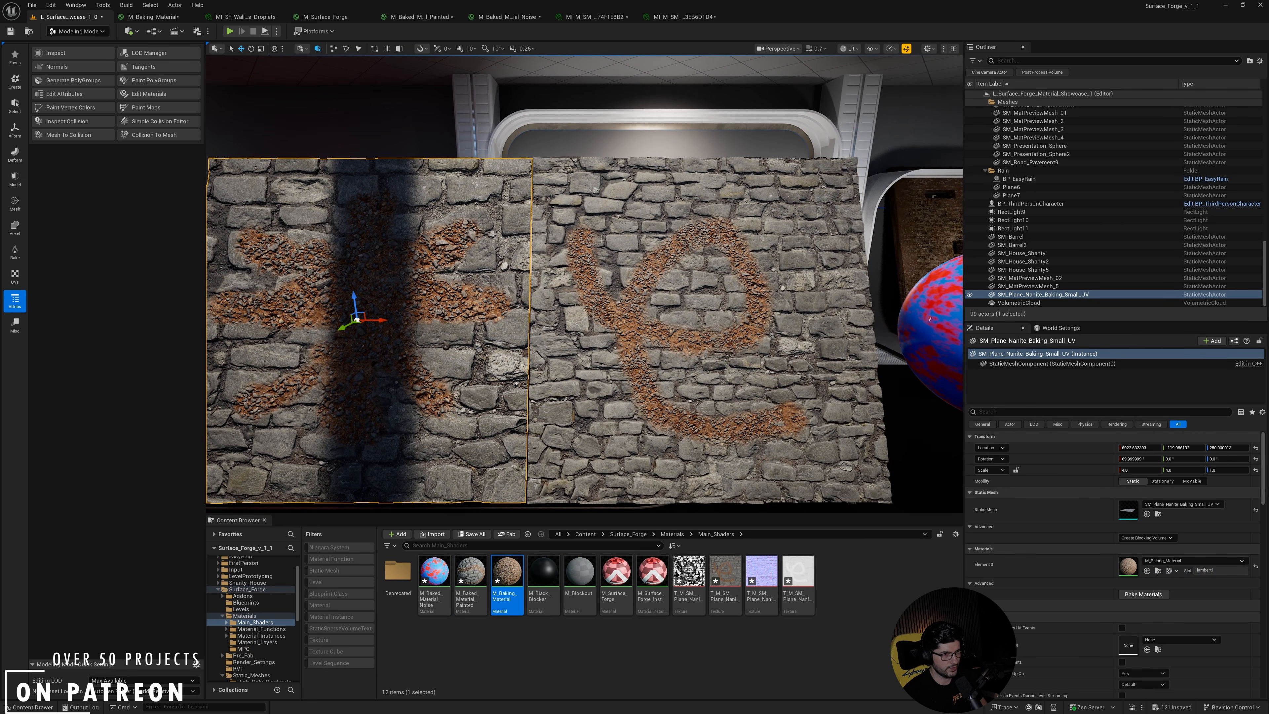
{"action": "right_click_drag", "start_coordinate": [388, 294], "coordinate": [484, 368]}
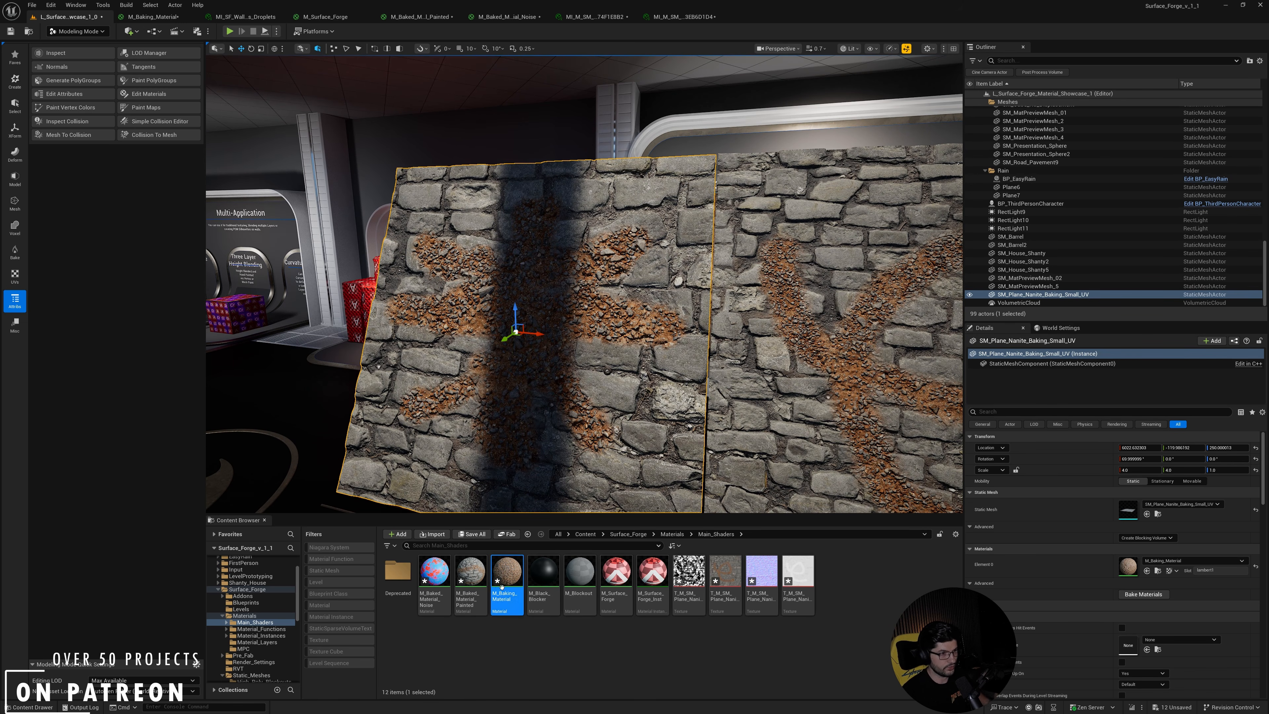
Reapply M_Baked_Material_Painted to the small-UV plane and compare it with M_Baking_Material for stone size and paint placement.
{"action": "left_click_drag", "start_coordinate": [471, 580], "coordinate": [467, 382]}
{"action": "mouse_move", "coordinate": [467, 383]}
{"action": "right_mouse_down"}
{"action": "mouse_move", "coordinate": [480, 380]}
{"action": "mouse_move", "coordinate": [482, 403]}
{"action": "mouse_move", "coordinate": [487, 373]}
{"action": "right_mouse_up"}
{"action": "scroll", "coordinate": [540, 397], "scroll_direction": "up", "scroll_amount": 2}
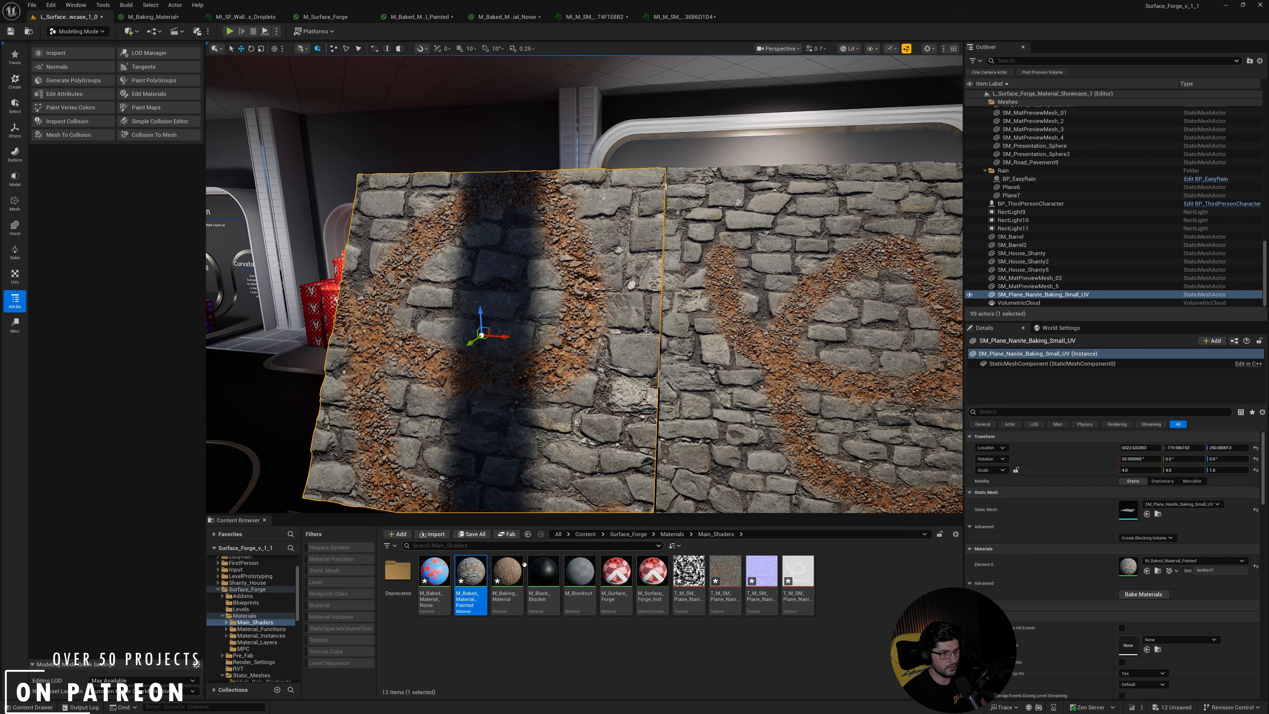
{"action": "left_click_drag", "start_coordinate": [507, 577], "coordinate": [492, 382]}
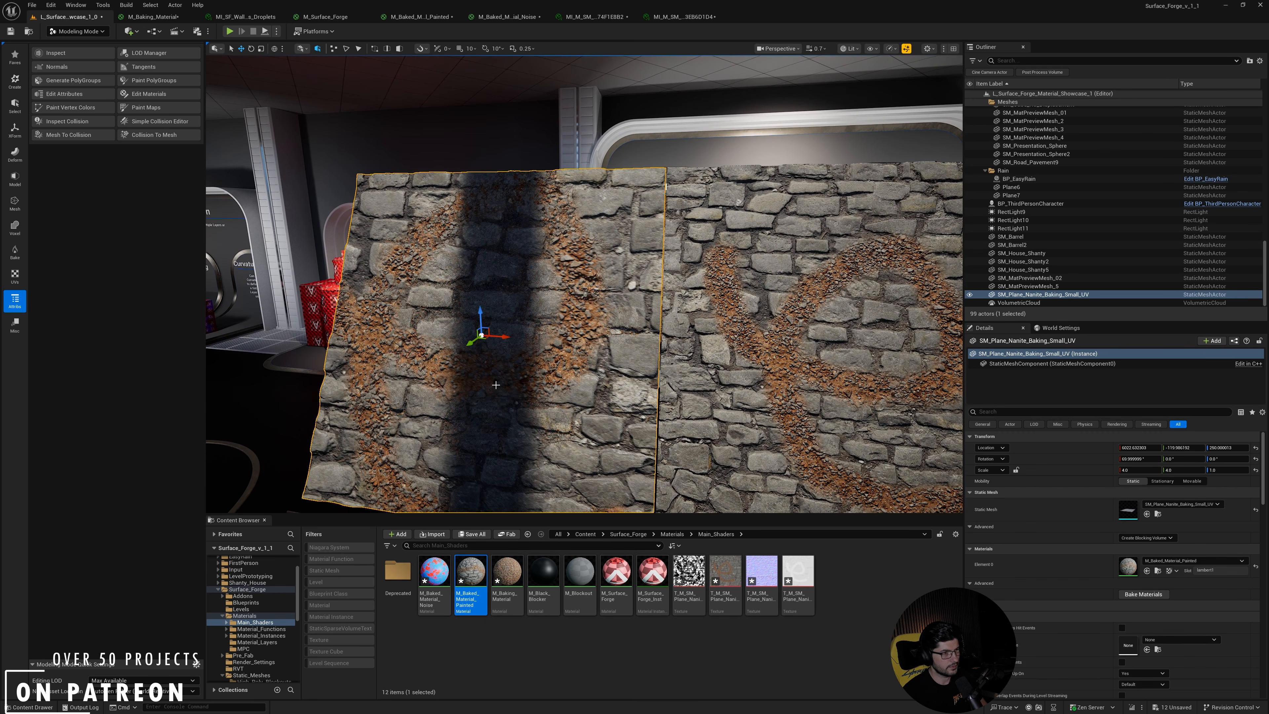
{"action": "right_click_drag", "start_coordinate": [493, 383], "coordinate": [496, 384]}
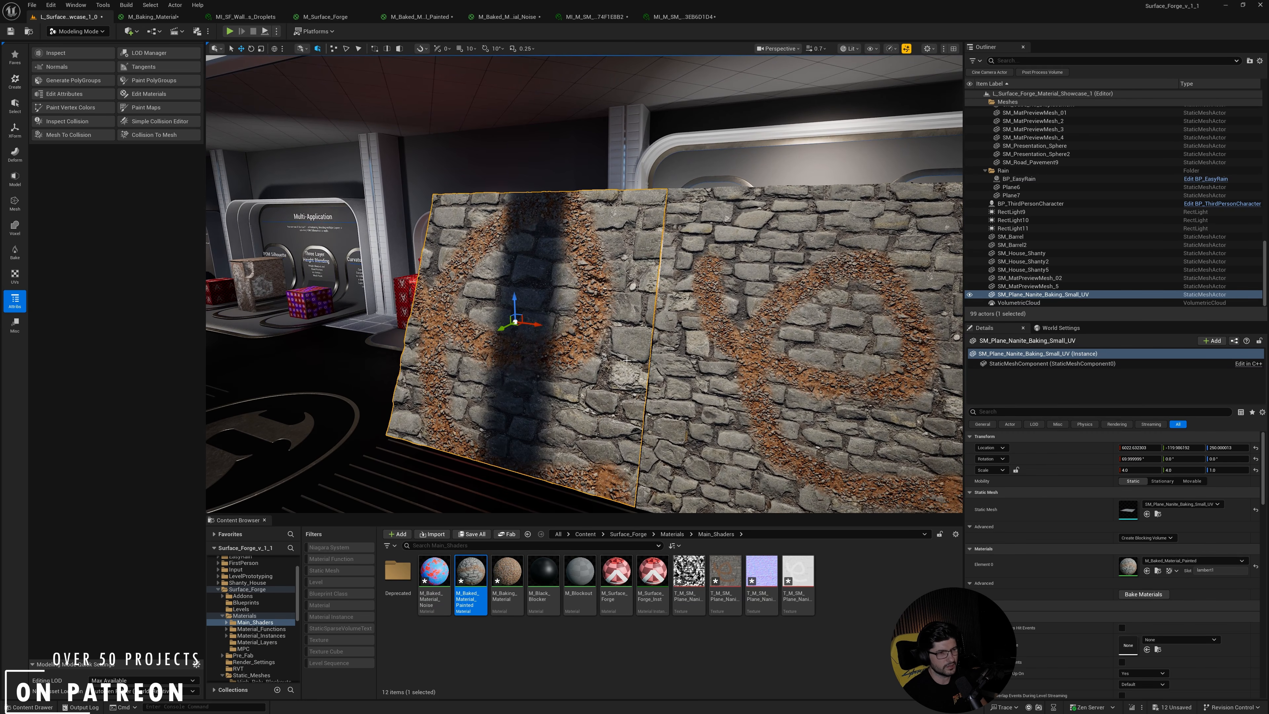
{"action": "right_click_drag", "start_coordinate": [574, 392], "coordinate": [635, 392]}
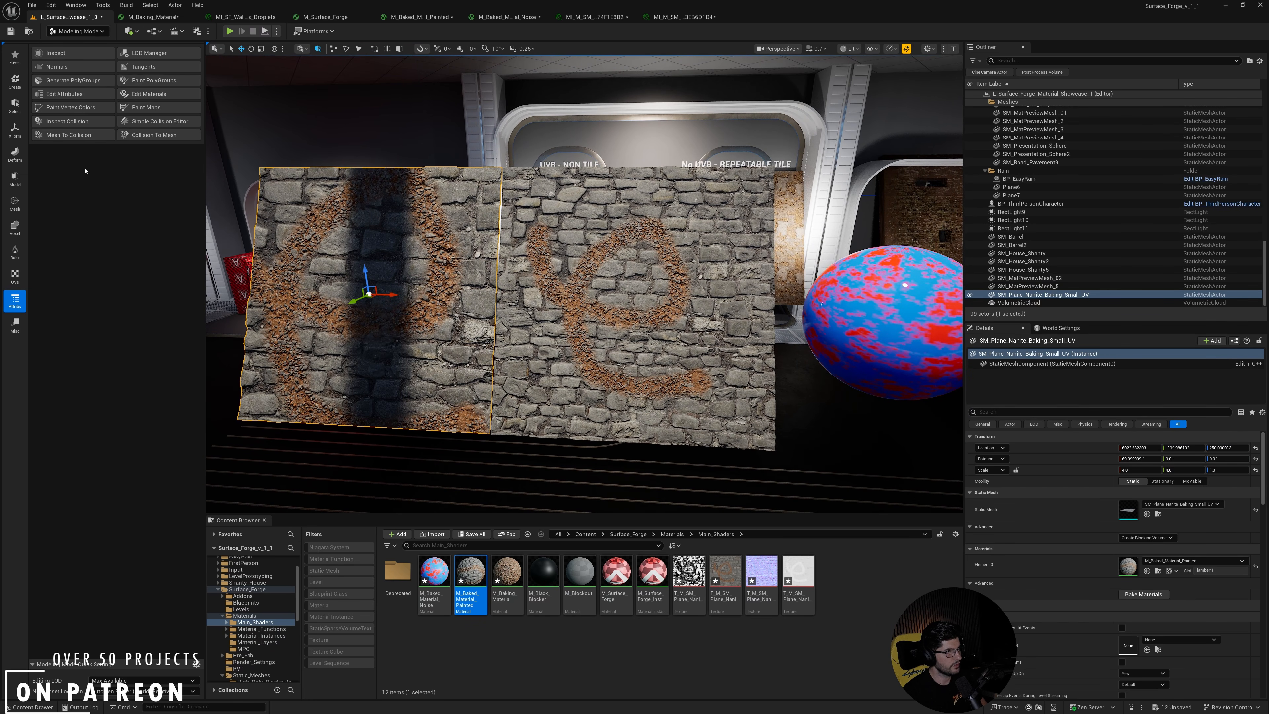
Open SM_Plane_Nanite_Baking_Small_UV in the UV Editor and examine how much of the UV space its layout covers.
{"action": "left_click", "coordinate": [14, 278]}
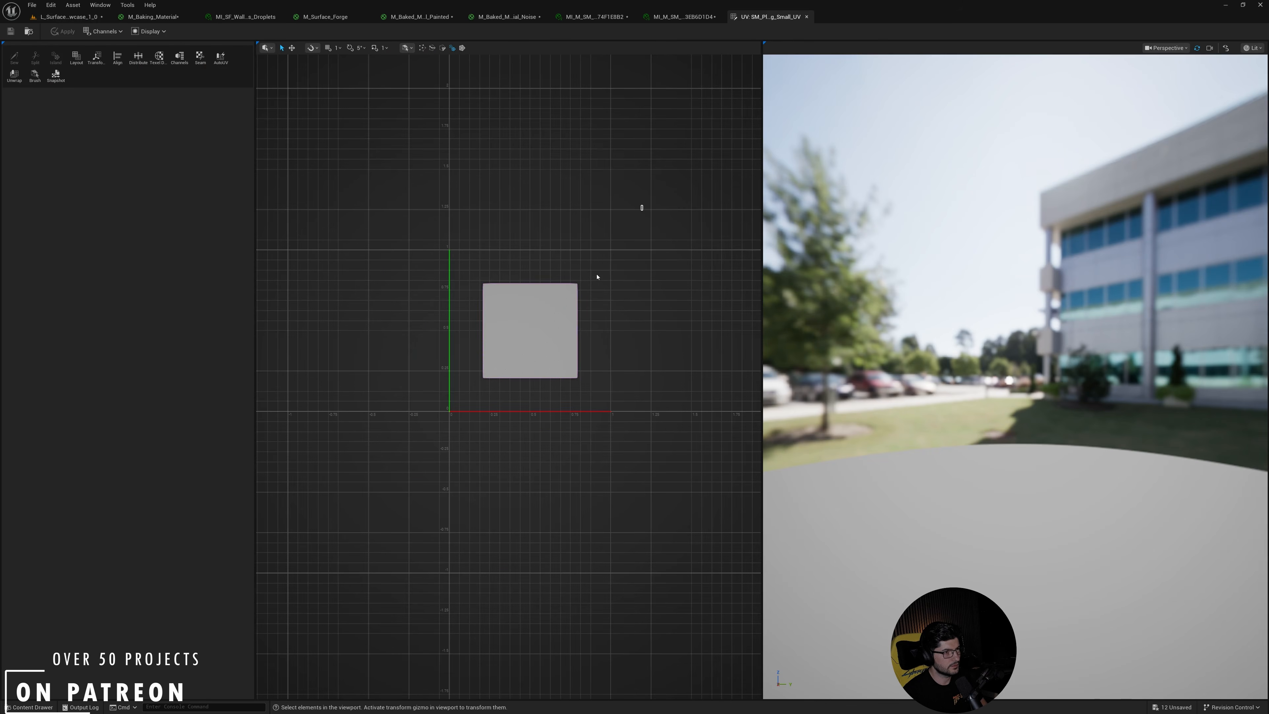
{"action": "left_click_drag", "start_coordinate": [597, 277], "coordinate": [416, 470]}
{"action": "left_click", "coordinate": [528, 381]}
{"action": "scroll", "coordinate": [571, 343], "scroll_direction": "up", "scroll_amount": 4}
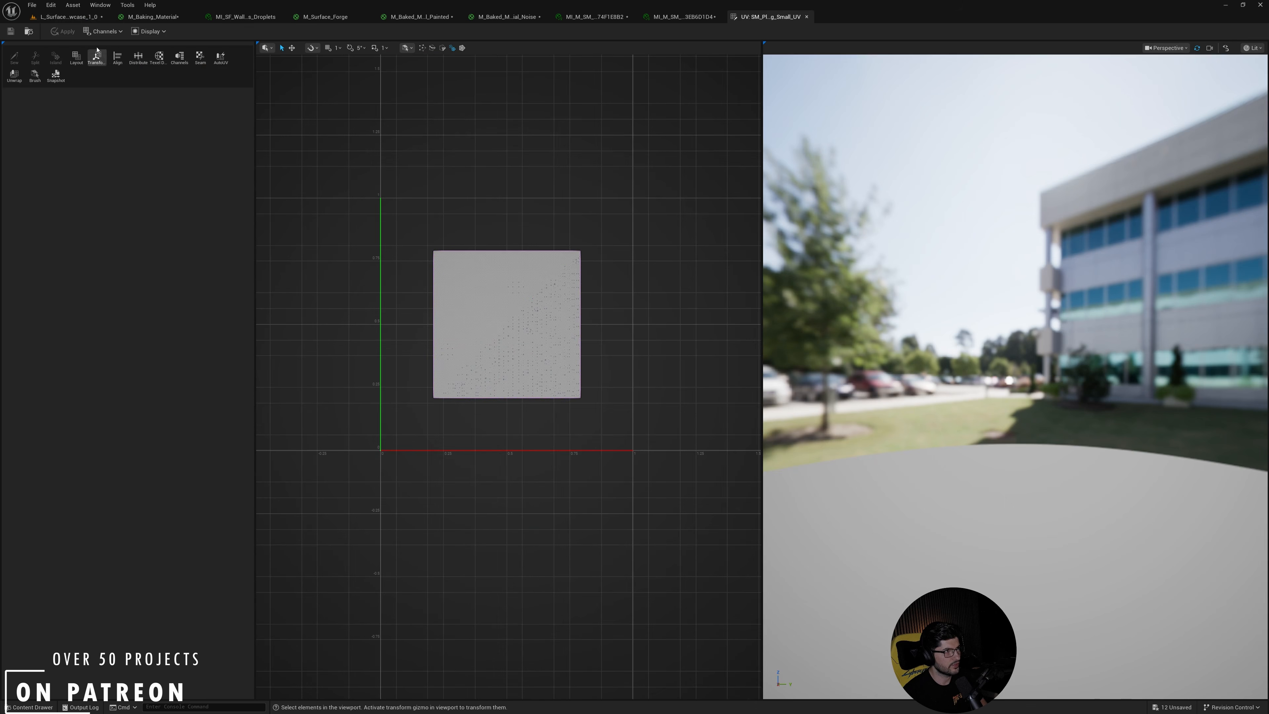
Open the painted plane's mesh in the UV Editor, compare its UV layout with the small-UV plane's, and return to the level.
{"action": "left_click", "coordinate": [67, 17]}
{"action": "left_click", "coordinate": [724, 372]}
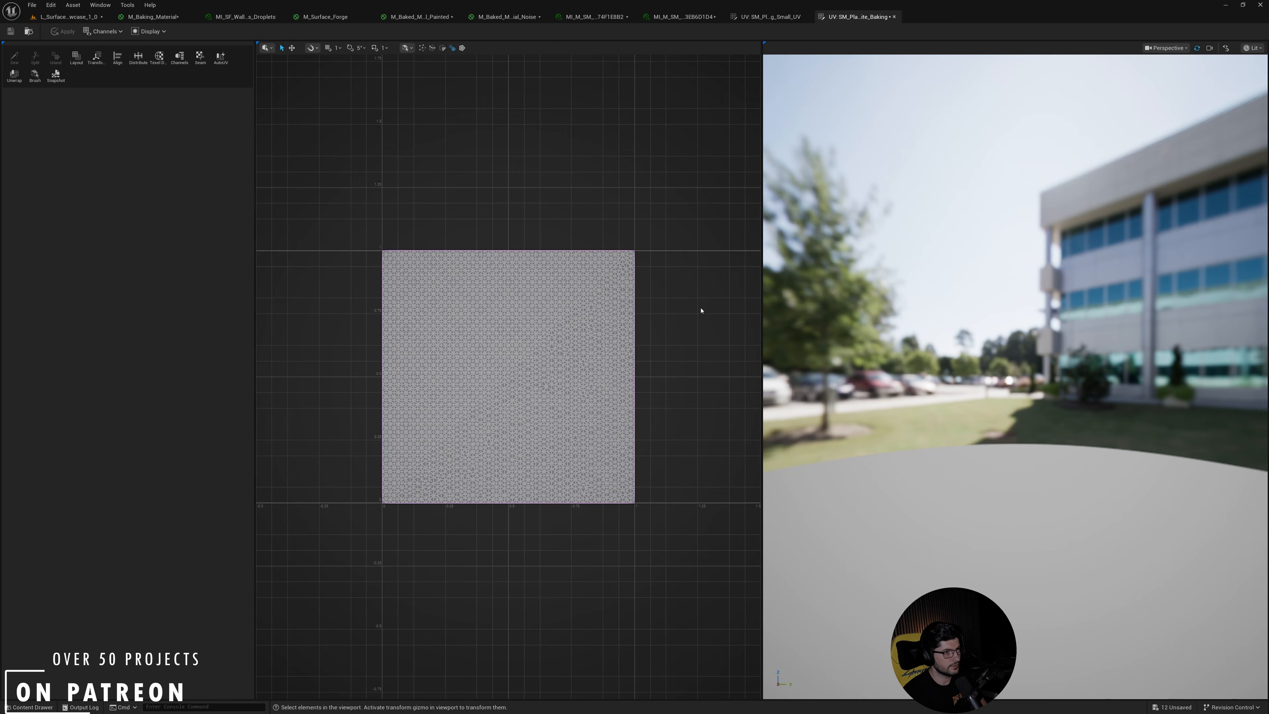
{"action": "left_click_drag", "start_coordinate": [704, 170], "coordinate": [345, 556]}
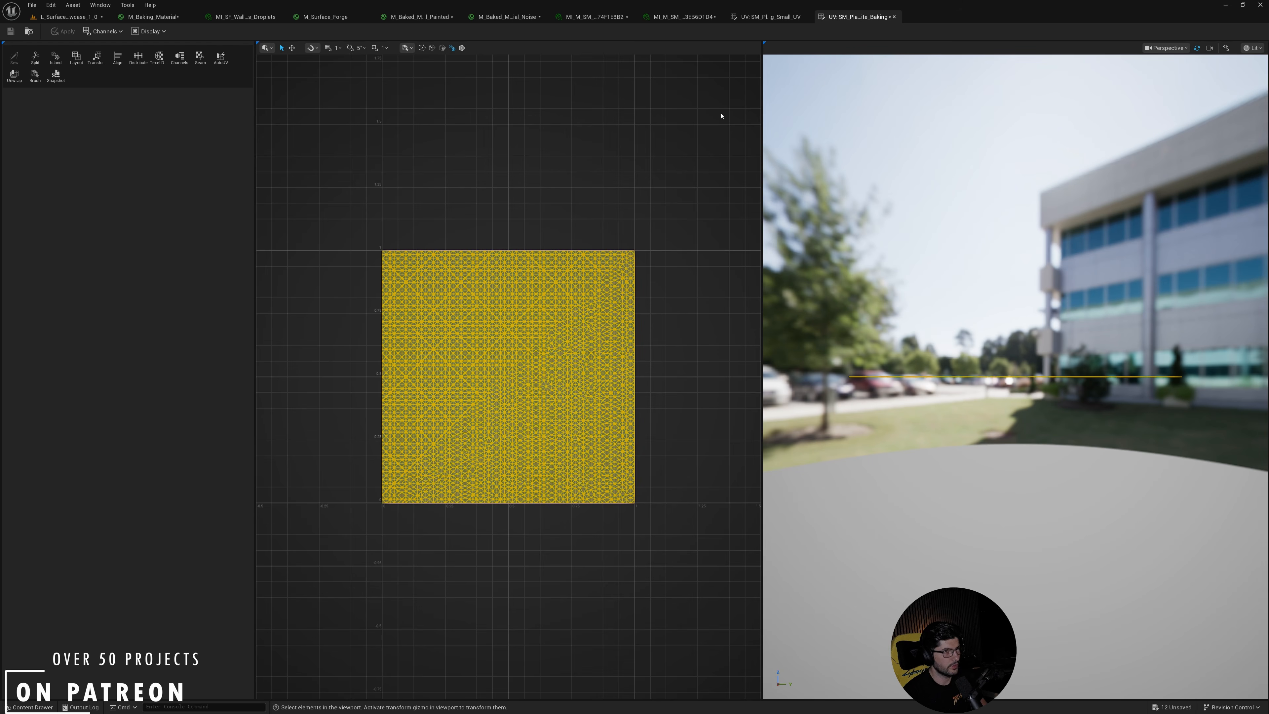
{"action": "left_click", "coordinate": [768, 19]}
{"action": "left_click", "coordinate": [822, 19]}
{"action": "left_click", "coordinate": [812, 18]}
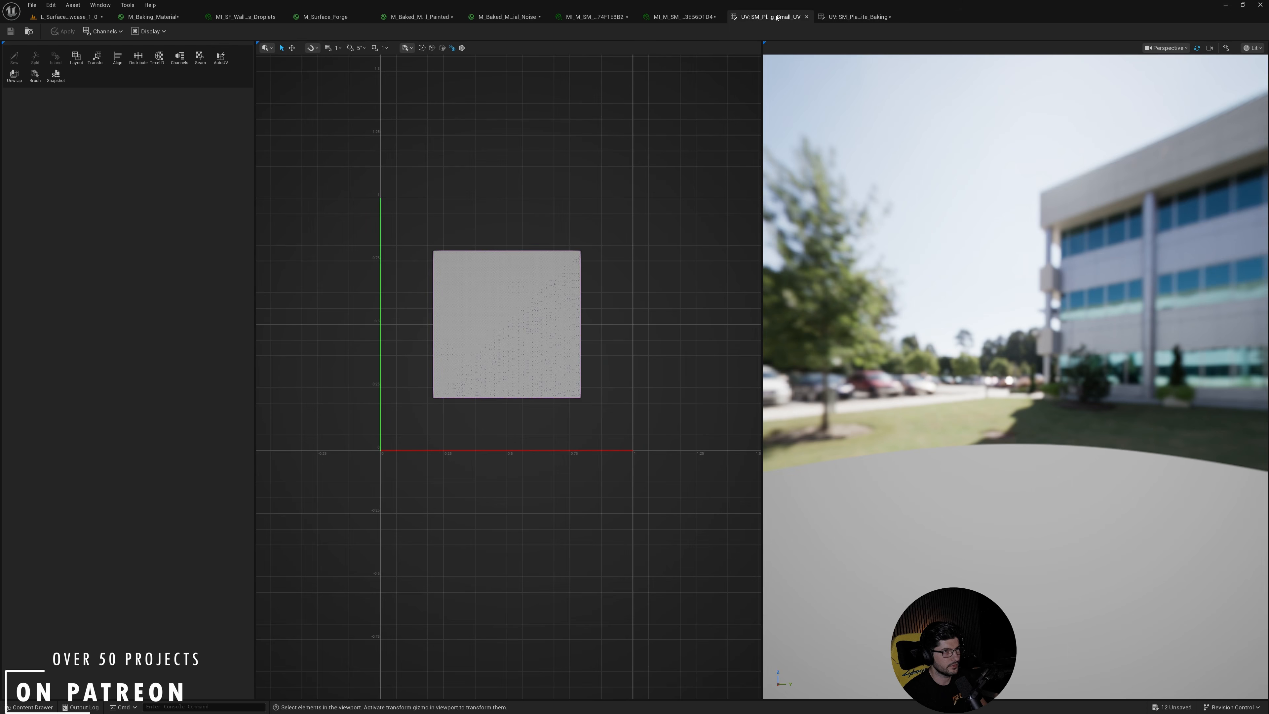
{"action": "left_click", "coordinate": [68, 16]}
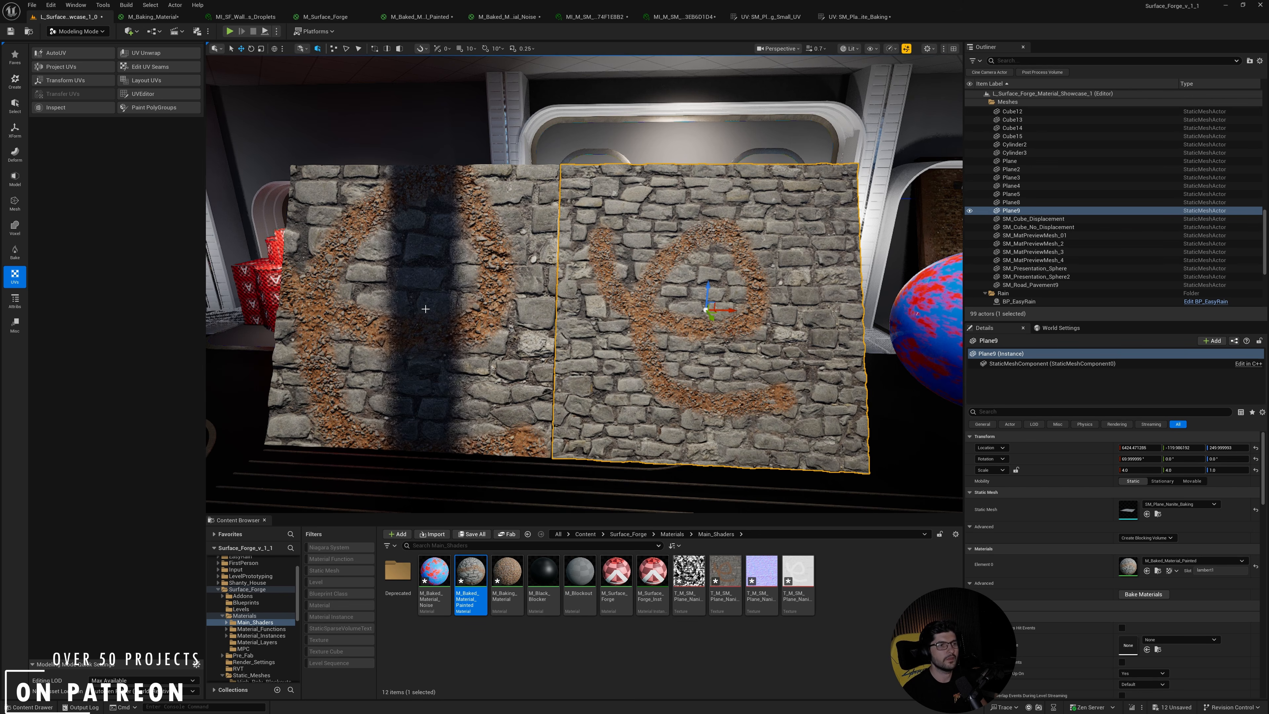
Try to transform the brick wall mesh Cube15 beyond the sphere and undo the change.
{"action": "right_click_drag", "start_coordinate": [501, 333], "coordinate": [586, 347]}
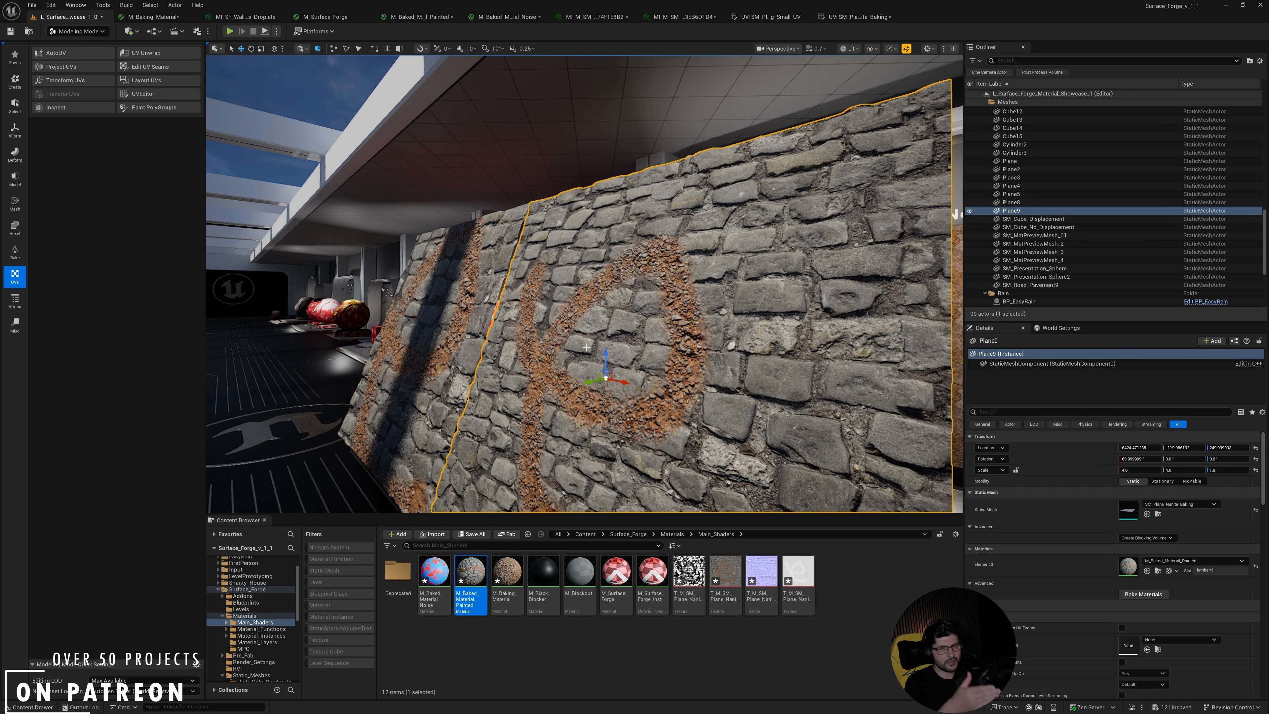
{"action": "right_click_drag", "start_coordinate": [587, 347], "coordinate": [765, 347]}
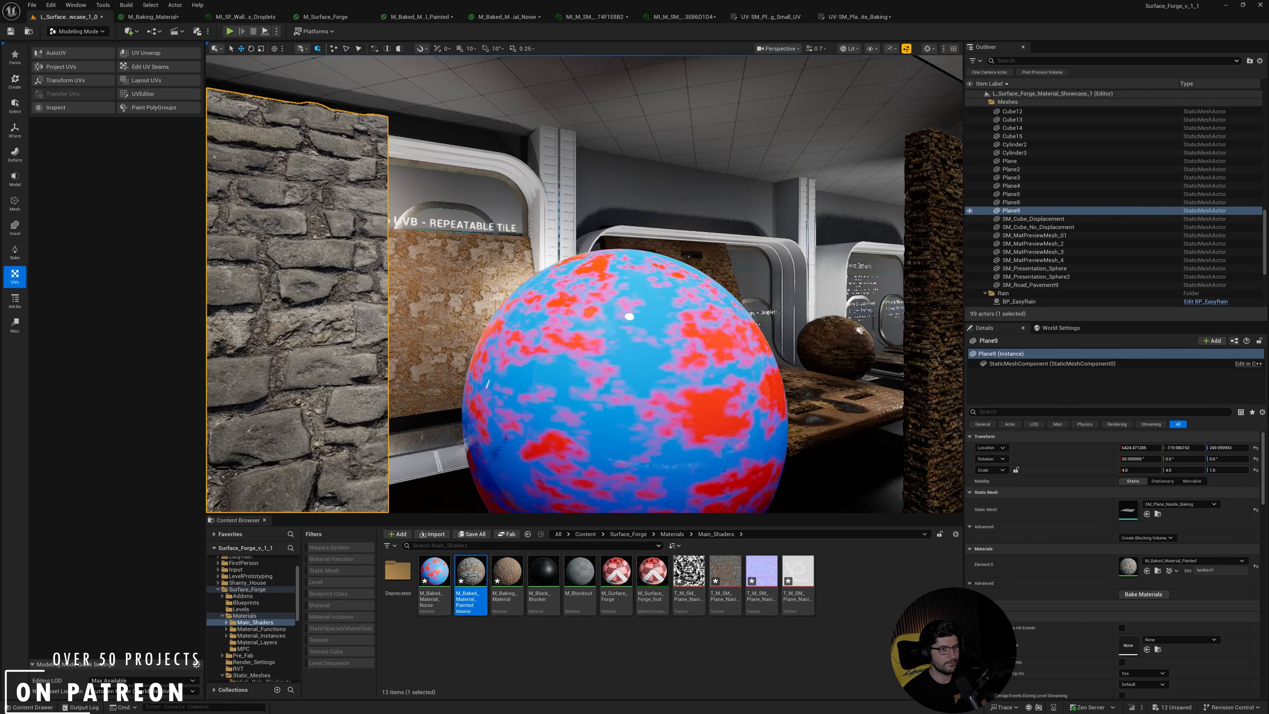
{"action": "key", "text": "s"}
{"action": "mouse_move", "coordinate": [688, 297]}
{"action": "right_mouse_down"}
{"action": "mouse_move", "coordinate": [769, 297]}
{"action": "mouse_move", "coordinate": [692, 295]}
{"action": "mouse_move", "coordinate": [630, 249]}
{"action": "mouse_move", "coordinate": [699, 305]}
{"action": "mouse_move", "coordinate": [670, 280]}
{"action": "mouse_move", "coordinate": [600, 278]}
{"action": "mouse_move", "coordinate": [700, 310]}
{"action": "right_mouse_up"}
{"action": "left_click", "coordinate": [688, 297]}
{"action": "key", "text": "w"}
{"action": "key", "text": "e"}
{"action": "key", "text": "s"}
{"action": "left_click_drag", "start_coordinate": [710, 364], "coordinate": [760, 338]}
{"action": "right_click_drag", "start_coordinate": [759, 338], "coordinate": [700, 313]}
{"action": "key", "text": "s"}
{"action": "key", "text": "r"}
{"action": "mouse_move", "coordinate": [690, 344]}
{"action": "left_mouse_down"}
{"action": "mouse_move", "coordinate": [695, 248]}
{"action": "mouse_move", "coordinate": [691, 334]}
{"action": "left_mouse_up"}
{"action": "key", "text": "ctrl+z"}
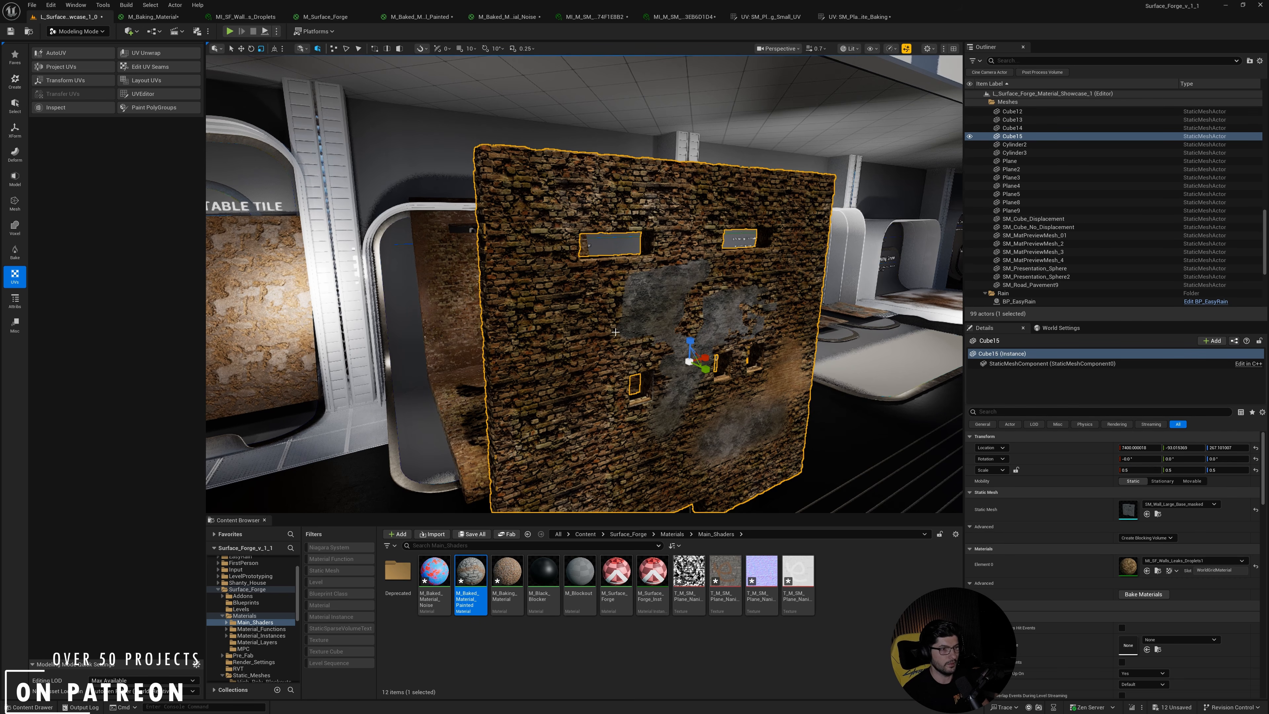
Select the painted plane Plane9 again and examine its baked stone and paint detail up close.
{"action": "right_click_drag", "start_coordinate": [682, 302], "coordinate": [658, 328]}
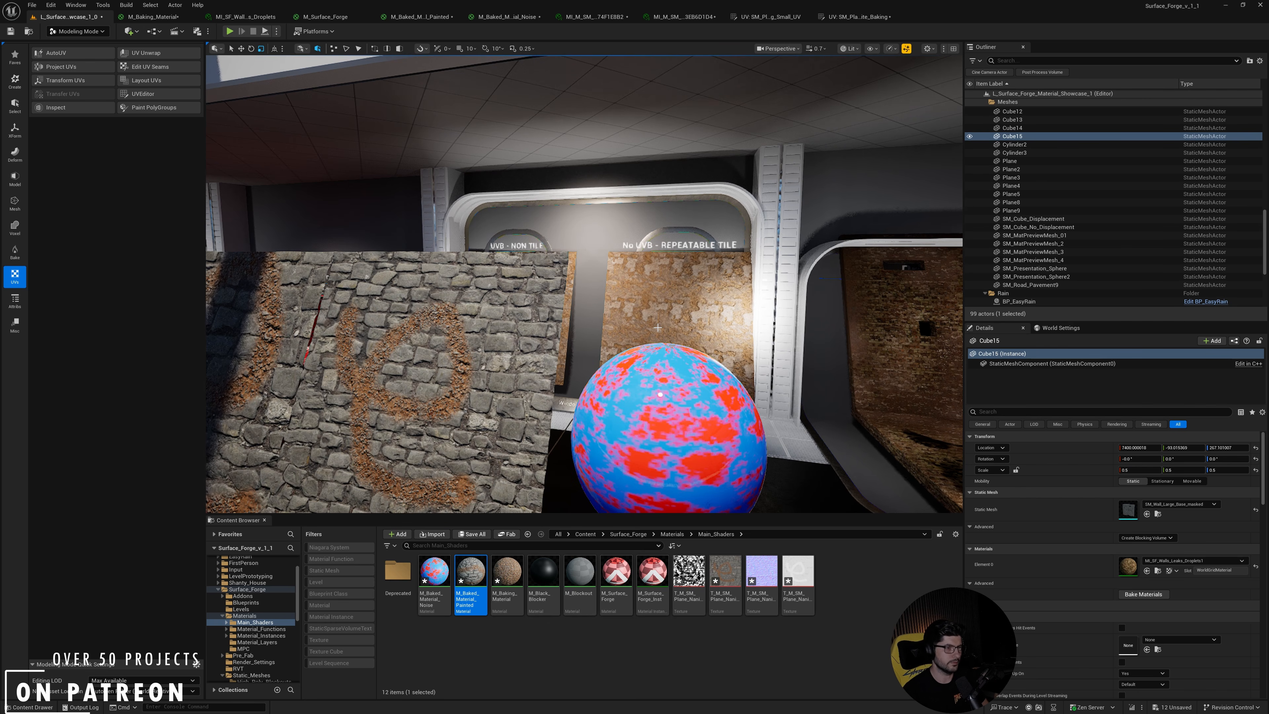
{"action": "right_click_drag", "start_coordinate": [657, 328], "coordinate": [644, 343]}
{"action": "left_click", "coordinate": [500, 320]}
{"action": "right_click_drag", "start_coordinate": [500, 320], "coordinate": [474, 332]}
{"action": "right_click_drag", "start_coordinate": [555, 370], "coordinate": [555, 371]}
{"action": "scroll", "coordinate": [556, 370], "scroll_direction": "down", "scroll_amount": 1}
{"action": "key", "text": "q"}
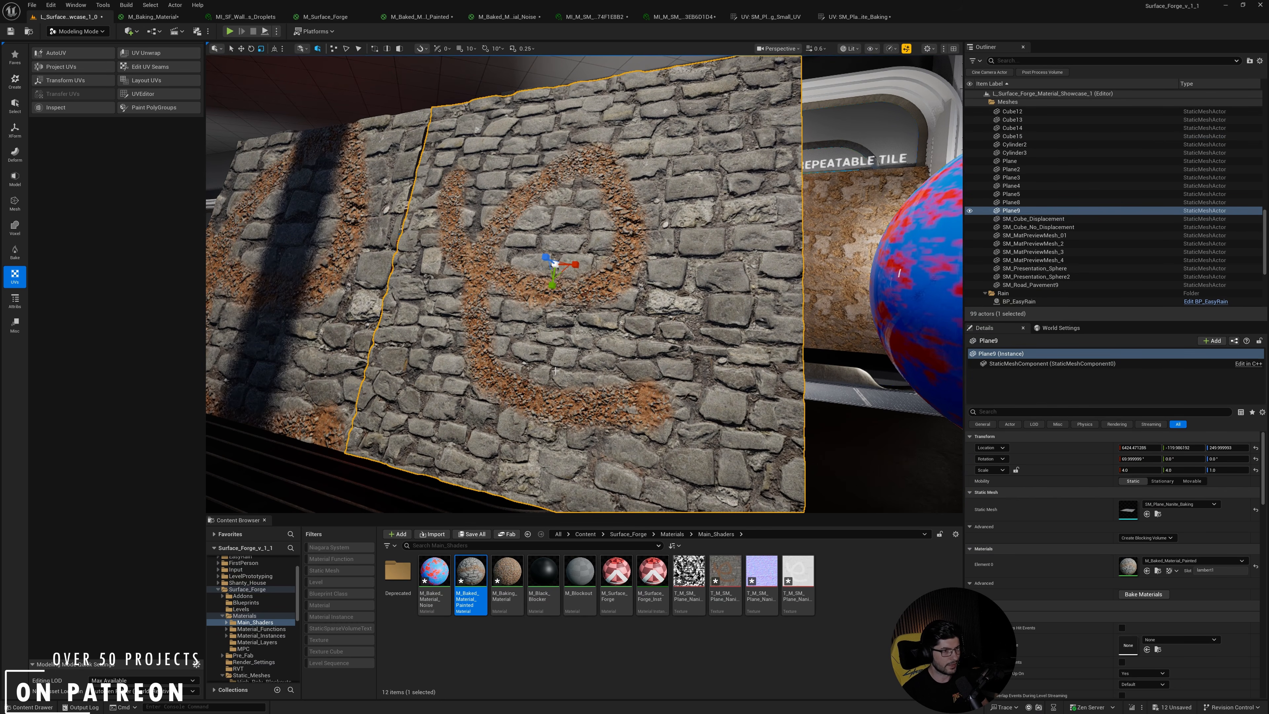